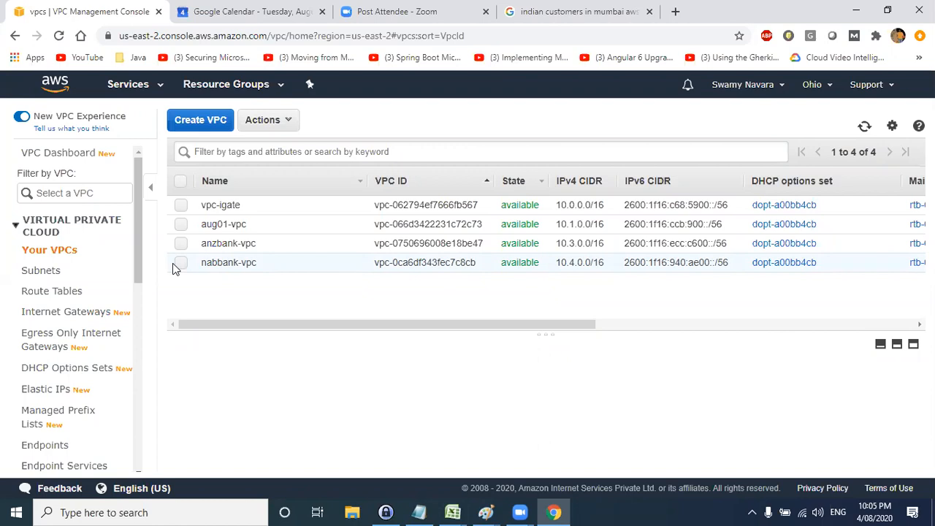
# Switch to the LabNotes file in Notepad, copy the Day 2 heading block below the test list, and renumber it Day 3
pyautogui.click(420, 512)
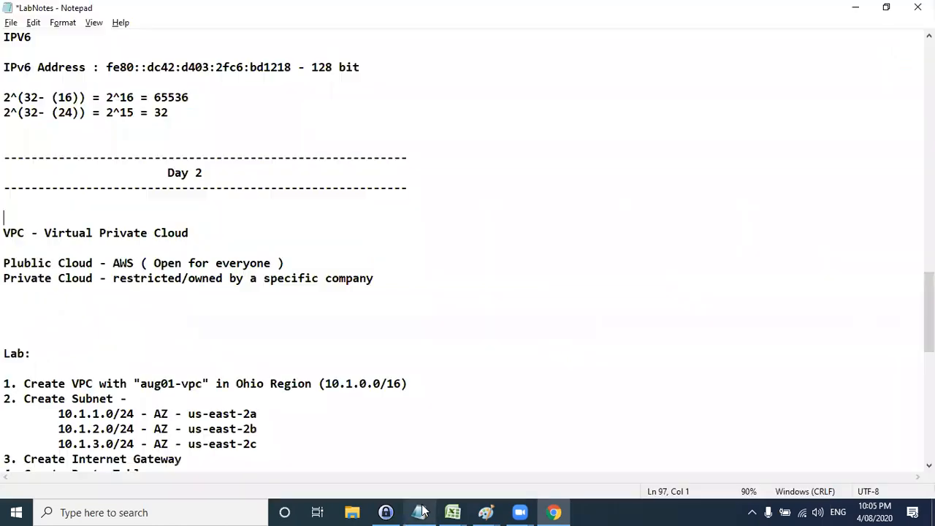
pyautogui.scroll(-4, 328, 295)
pyautogui.scroll(5, 329, 295)
pyautogui.moveTo(494, 252); pyautogui.dragTo(7, 205)
pyautogui.hotkey('ctrl', 'c')
pyautogui.scroll(-13, 41, 212)
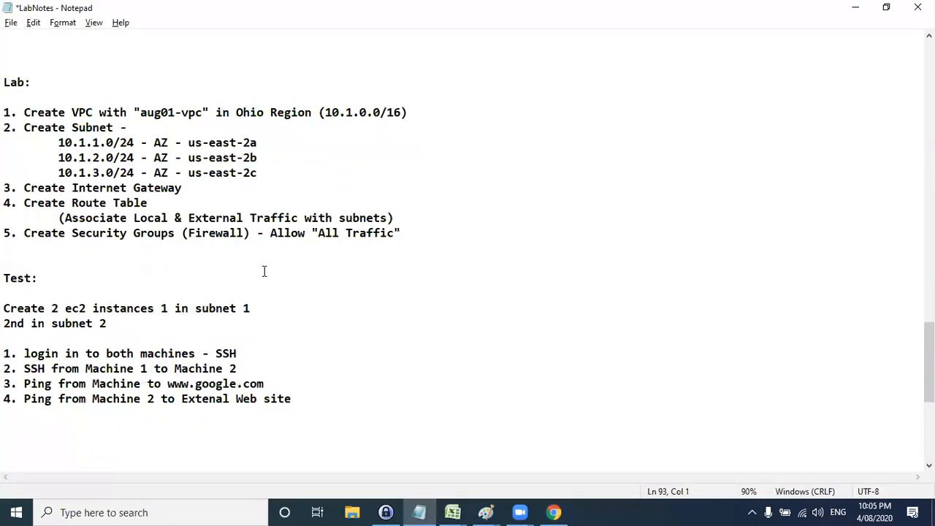
pyautogui.click(78, 222)
pyautogui.press('Return')
pyautogui.hotkey('ctrl', 'v')
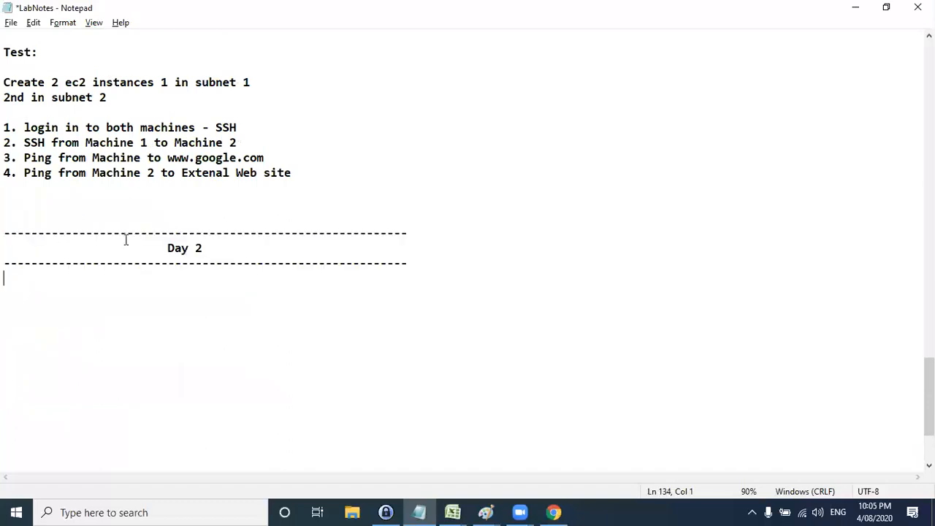
pyautogui.moveTo(210, 248); pyautogui.dragTo(197, 248)
pyautogui.write('3')
# Add the first Day 3 item, "1. Launch Ec2 Servers in different subnets"
pyautogui.click(25, 307)
pyautogui.write('1. Launch Ec2 S')
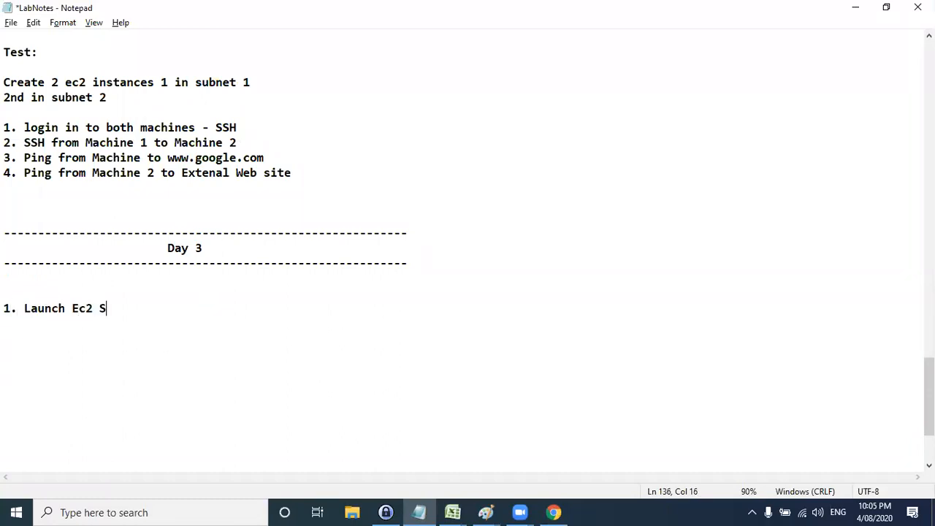
pyautogui.write('ervers in differe')
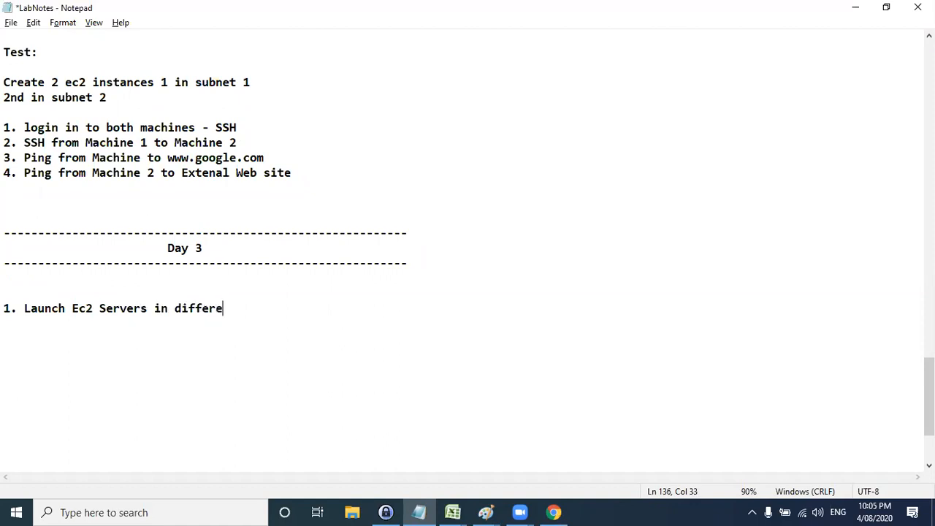
pyautogui.write('nt subnets')
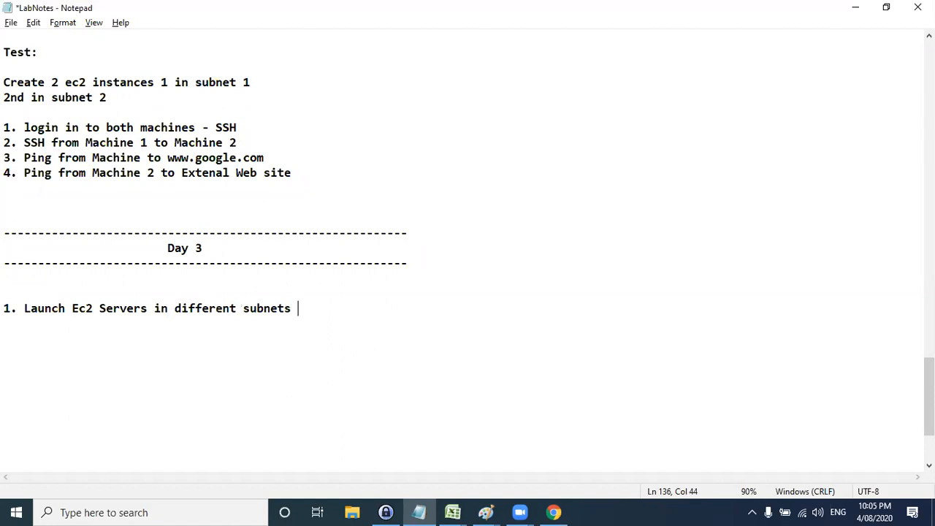
# Review the lab steps and the test tasks written under Day 2
pyautogui.scroll(3, 50, 166)
pyautogui.scroll(1, 51, 165)
pyautogui.moveTo(131, 206); pyautogui.dragTo(24, 68)
pyautogui.moveTo(338, 352); pyautogui.dragTo(238, 263)
pyautogui.click(64, 263)
pyautogui.scroll(-3, 166, 285)
# Add the second Day 3 item, "2. SSH client - Putty"
pyautogui.click(310, 348)
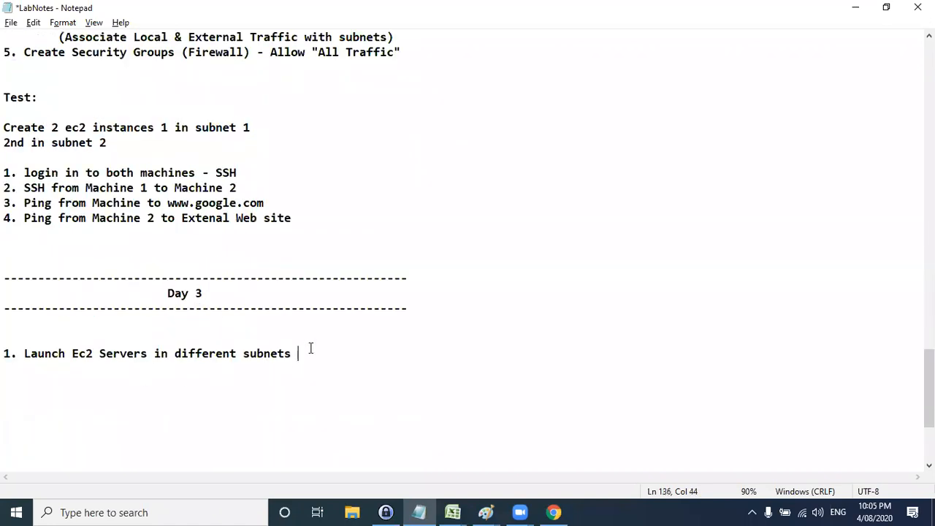
pyautogui.press('Return')
pyautogui.write('2. SSH')
pyautogui.hotkey('shift', 'Left')
pyautogui.hotkey('shift', 'Left')
pyautogui.hotkey('shift', 'Left')
pyautogui.hotkey('shift', 'Left')
pyautogui.hotkey('shift', 'Left')
pyautogui.click(44, 369)
pyautogui.write('client')
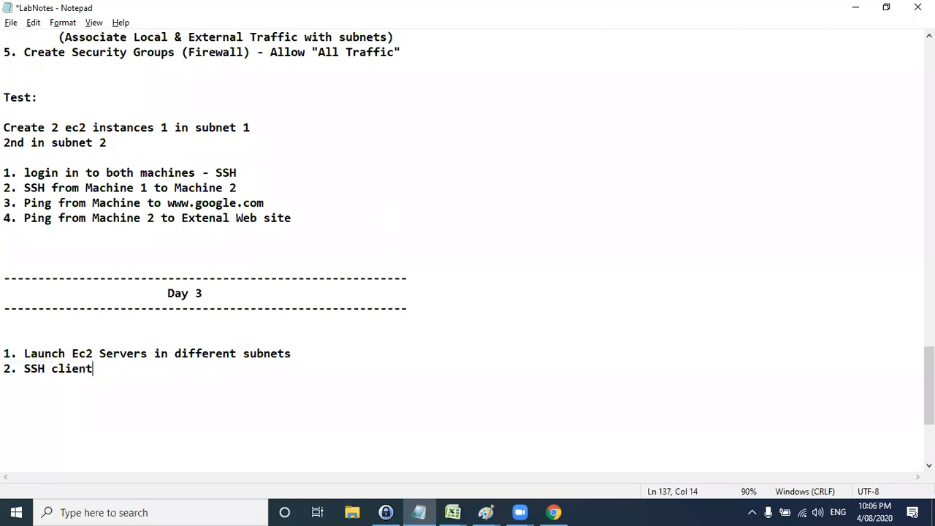
pyautogui.write(' - Putty')
# Add the third Day 3 item, "3. Key Pair", and go over the list so far
pyautogui.press('Return')
pyautogui.write('3. Key Pa')
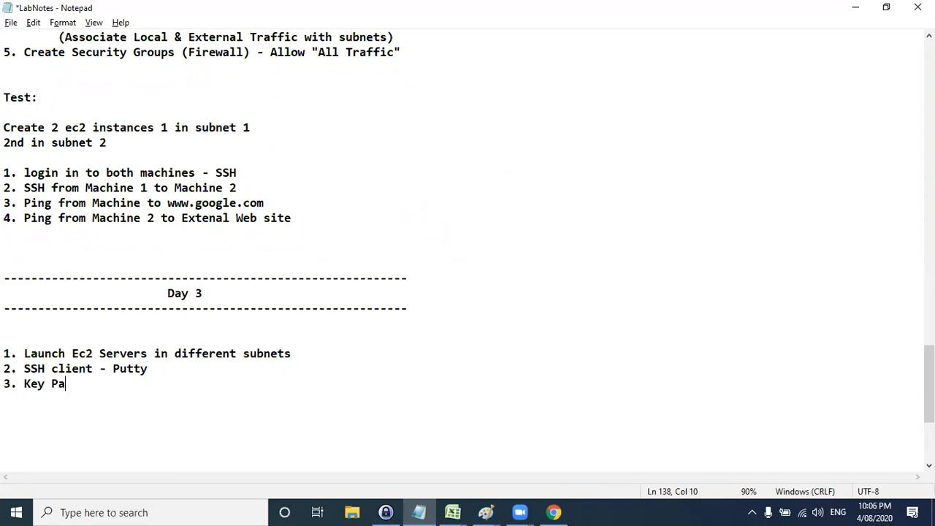
pyautogui.write('ir:')
pyautogui.moveTo(37, 354); pyautogui.dragTo(157, 353)
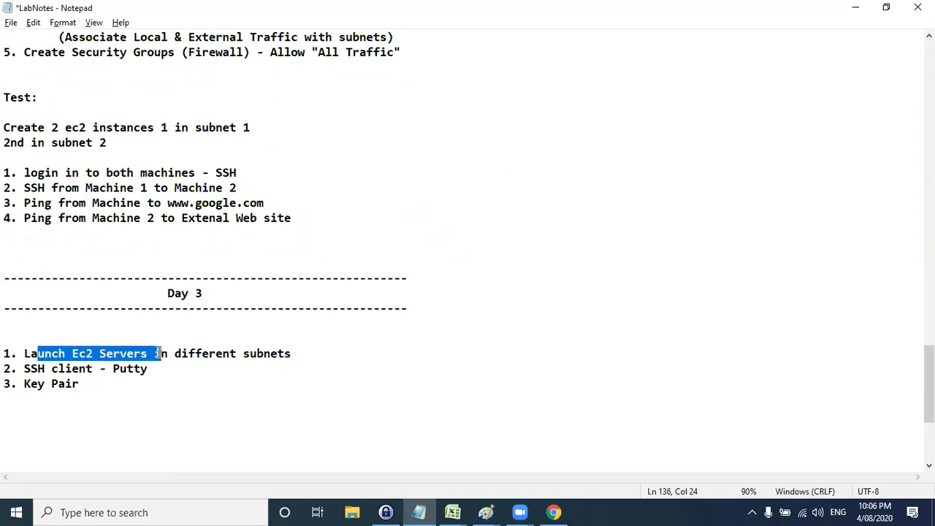
pyautogui.click(119, 370)
pyautogui.moveTo(93, 387); pyautogui.dragTo(5, 335)
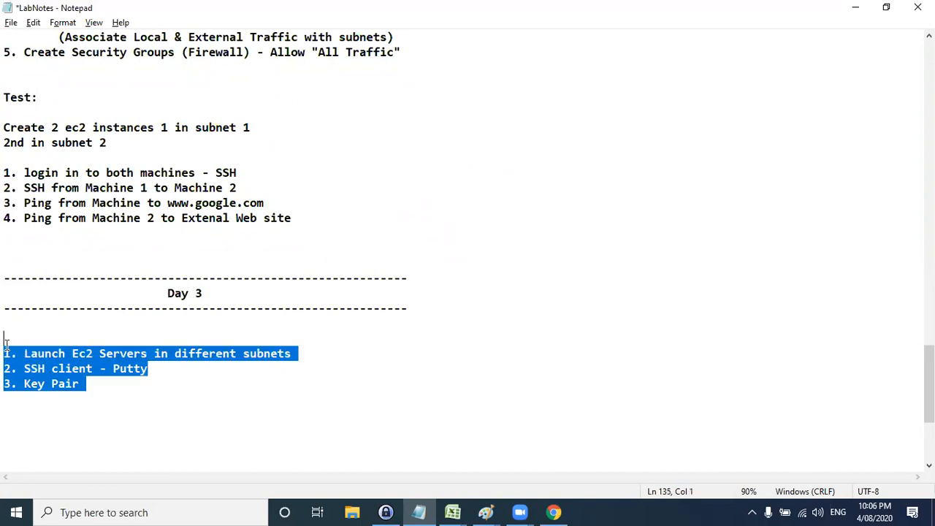
# Add the fourth Day 3 item, "4. Egress Only Internet Gateways", and leave a blank line after it
pyautogui.click(98, 387)
pyautogui.press('Return')
pyautogui.write('4. Egre')
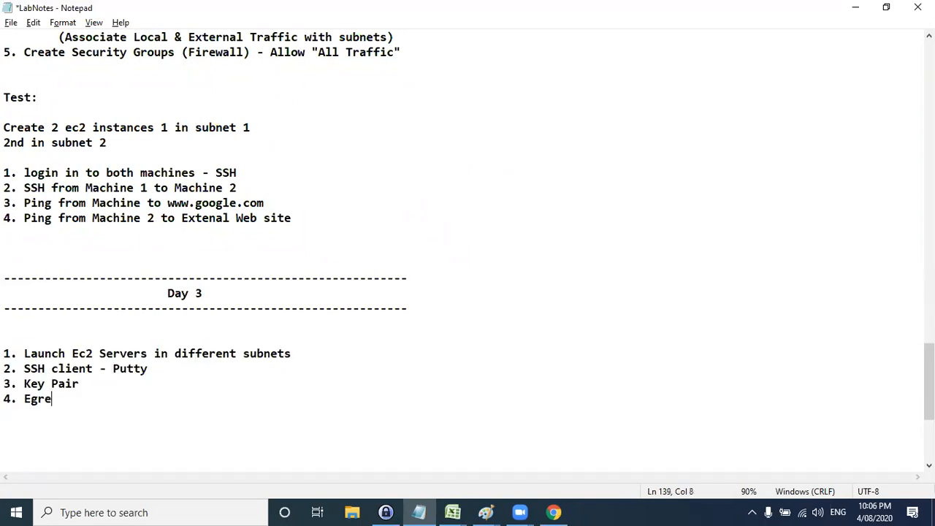
pyautogui.write('ss Only Internet Ga')
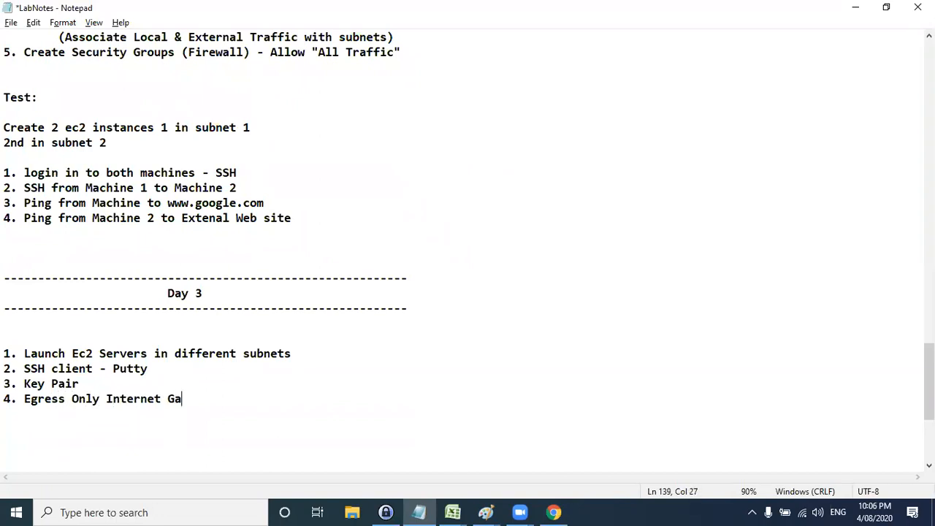
pyautogui.write('teways')
pyautogui.press('Return')
pyautogui.press('Return')
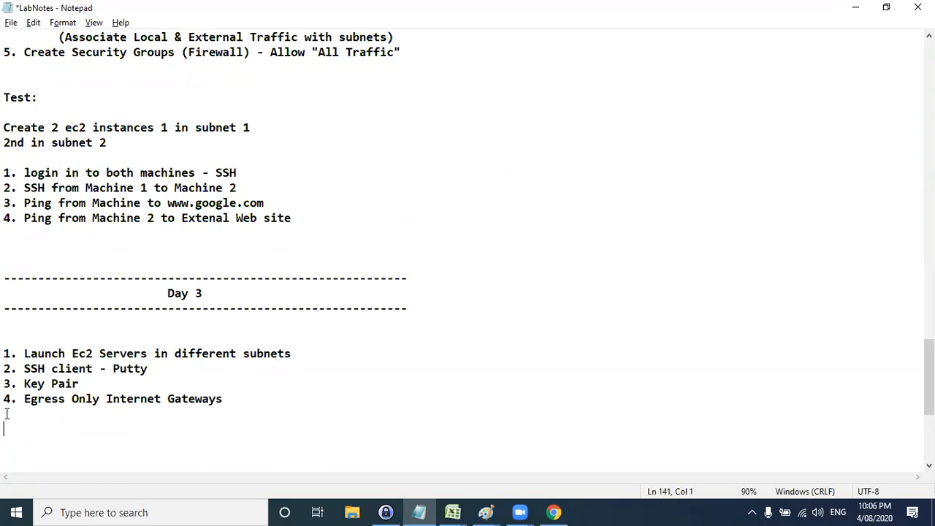
# Find the VPC name in the lab notes, switch to the VPC console in Chrome, and copy the IPv4 CIDR of aug01-vpc
pyautogui.scroll(4, 75, 354)
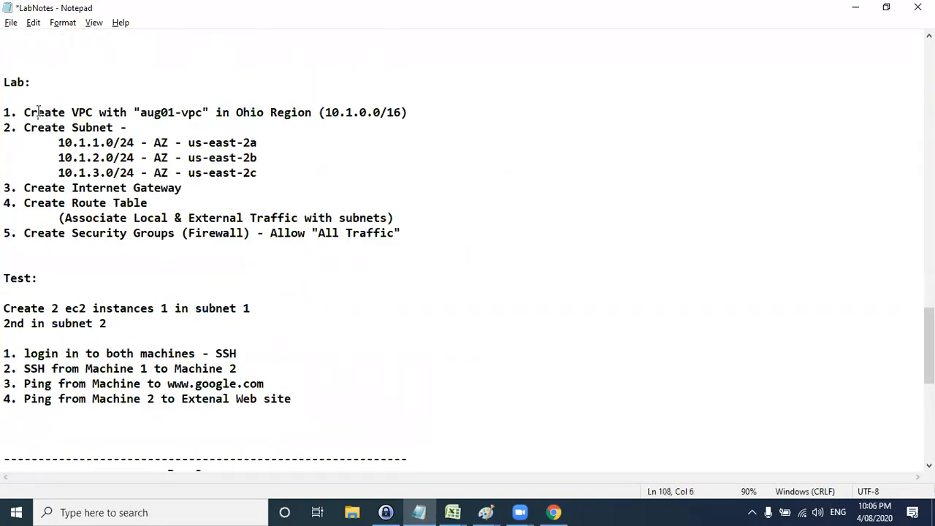
pyautogui.moveTo(141, 112); pyautogui.dragTo(210, 112)
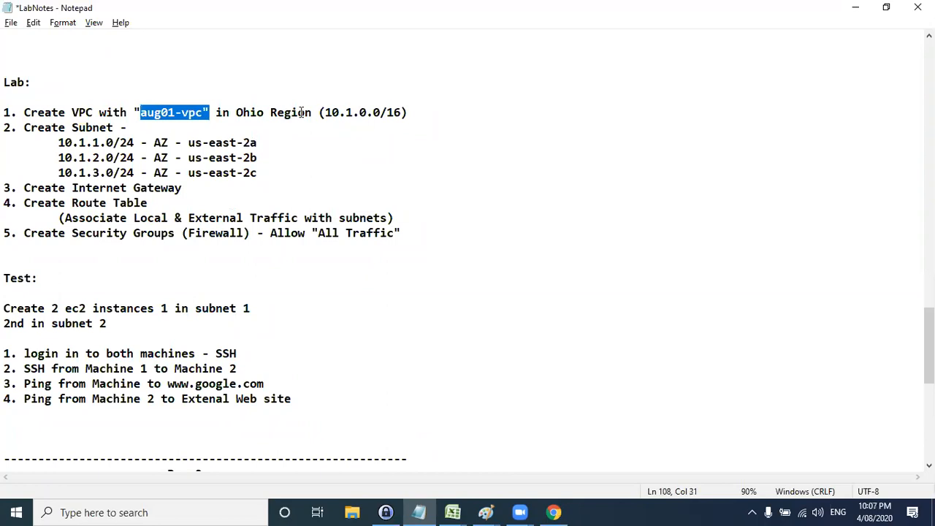
pyautogui.click(553, 512)
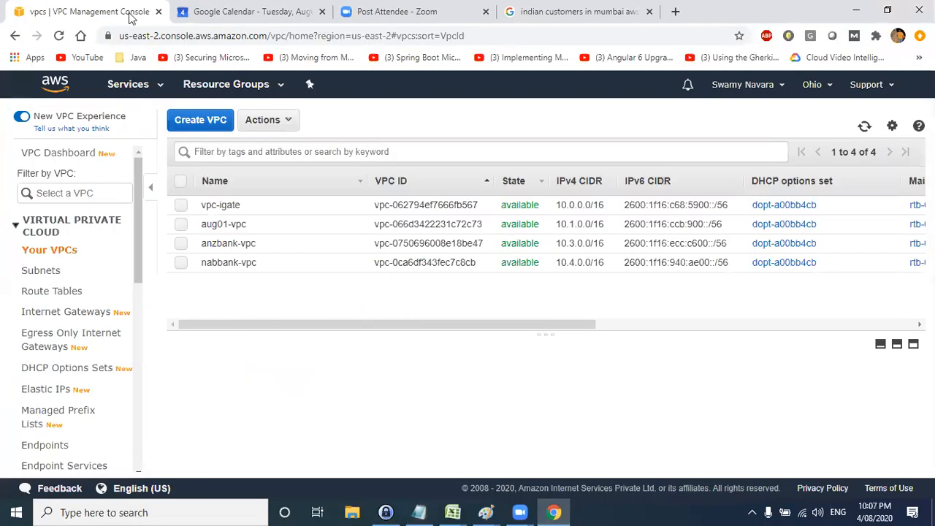
pyautogui.click(230, 225)
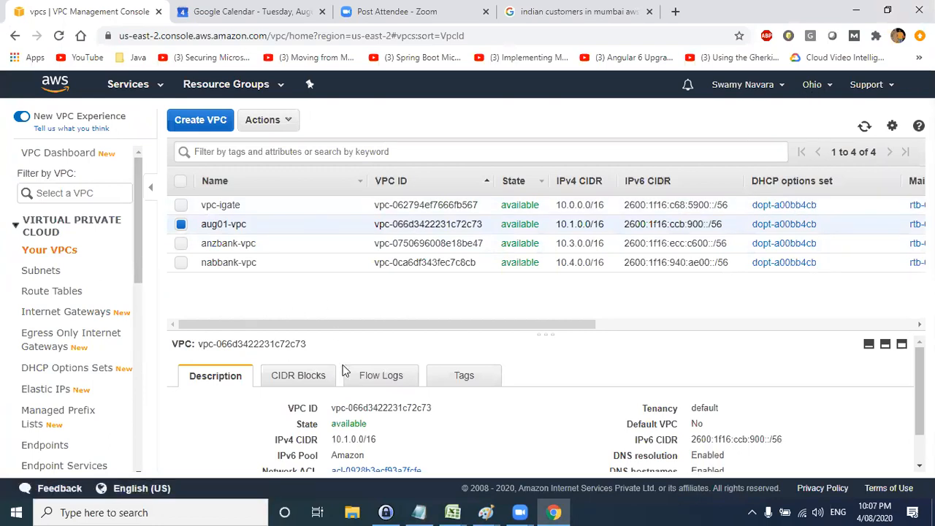
pyautogui.scroll(-1, 326, 352)
pyautogui.moveTo(378, 400); pyautogui.dragTo(333, 400)
pyautogui.hotkey('ctrl', 'c')
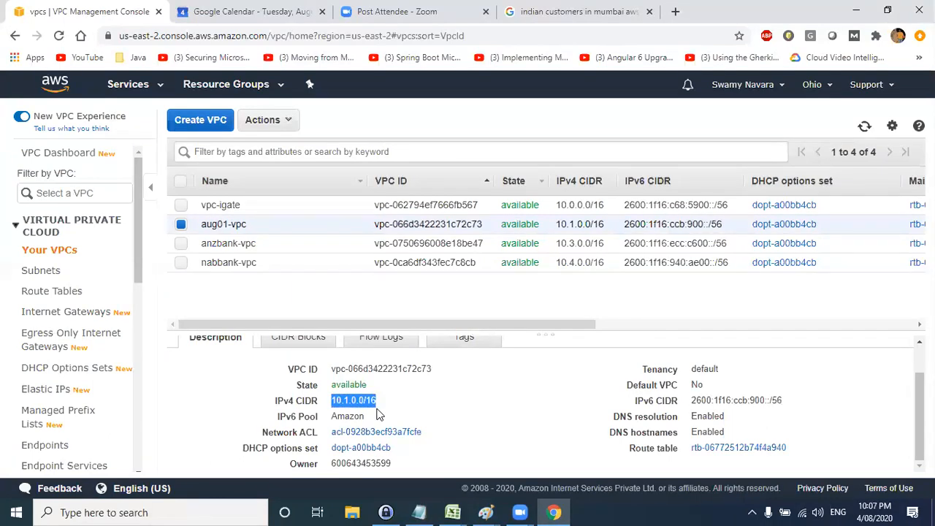
# Switch to the network diagram in Paint and paste the text 10.1.0.0/16 beside the Ohio Region label
pyautogui.hotkey('alt', 'Tab')
pyautogui.click(745, 196)
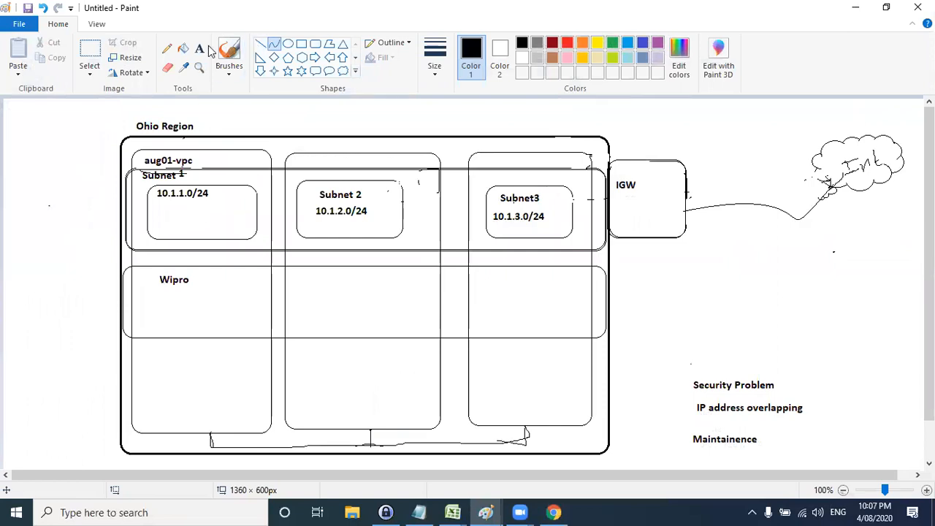
pyautogui.click(198, 49)
pyautogui.click(195, 117)
pyautogui.hotkey('ctrl', 'v')
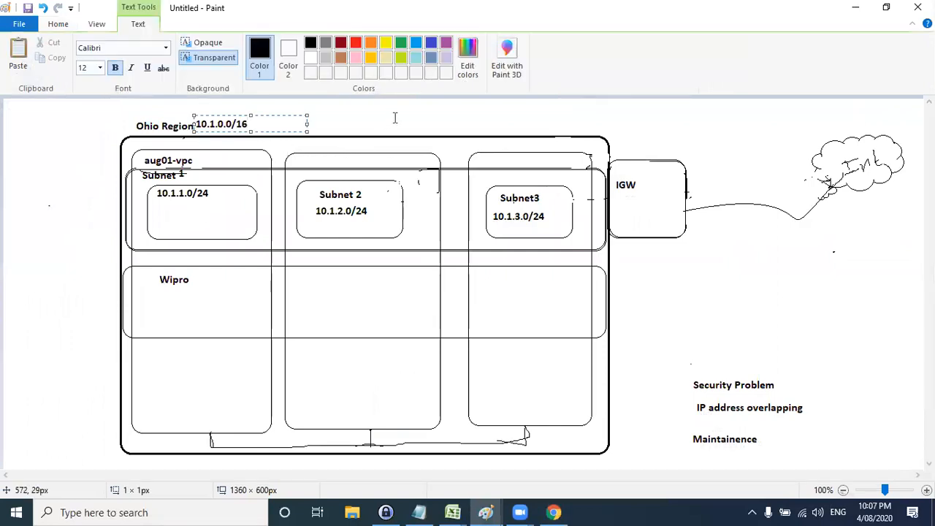
pyautogui.click(394, 118)
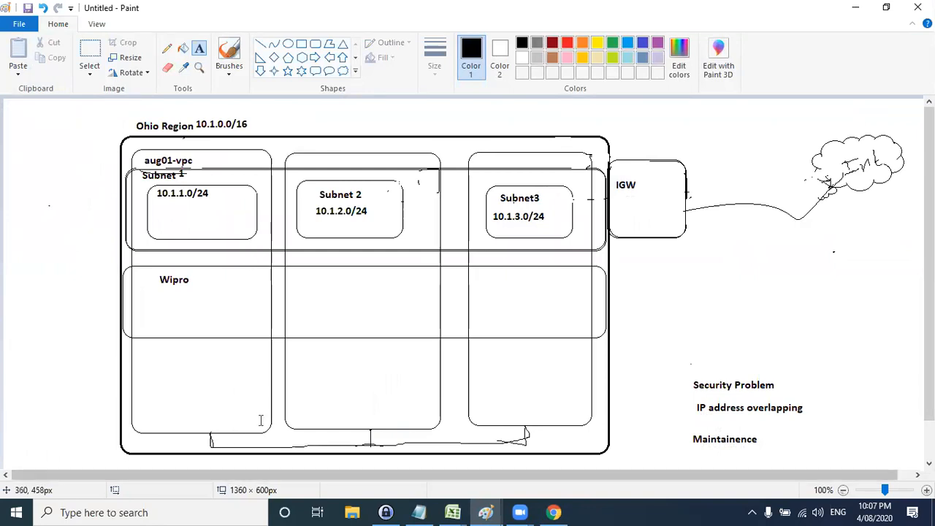
# Label the three availability zone columns of the diagram with the letters a, b and b
pyautogui.click(229, 153)
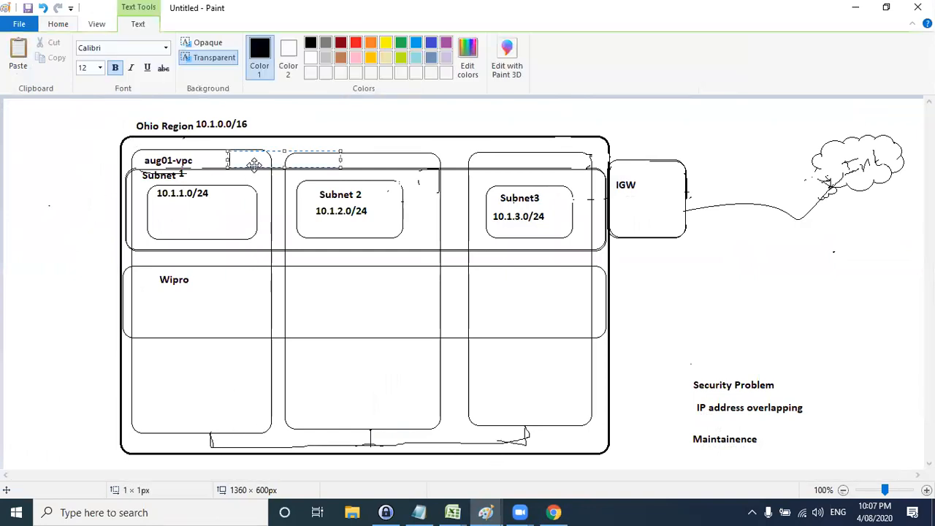
pyautogui.write('a')
pyautogui.click(357, 160)
pyautogui.click(374, 154)
pyautogui.write('b')
pyautogui.click(525, 154)
pyautogui.click(525, 153)
pyautogui.write('b')
# Switch back to the VPC console in Chrome and filter the subnets by "aug"
pyautogui.hotkey('alt', 'Tab')
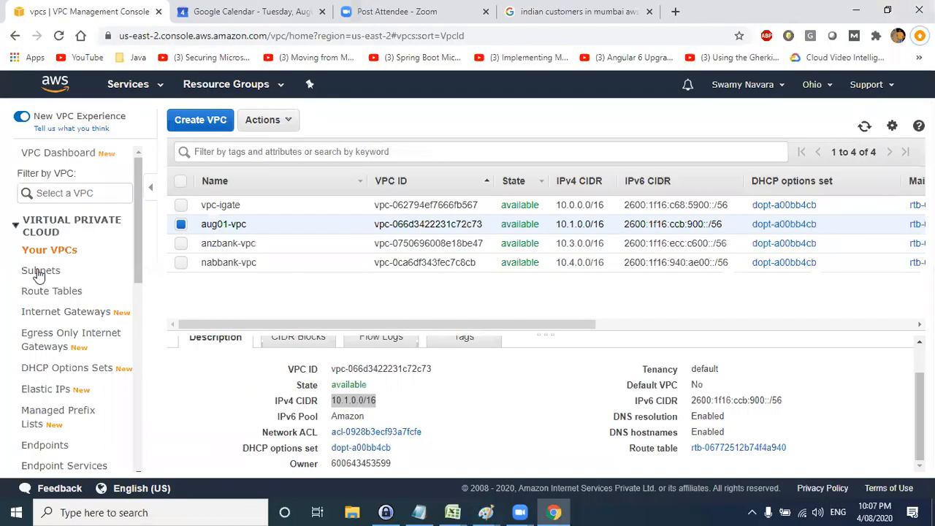
pyautogui.click(40, 271)
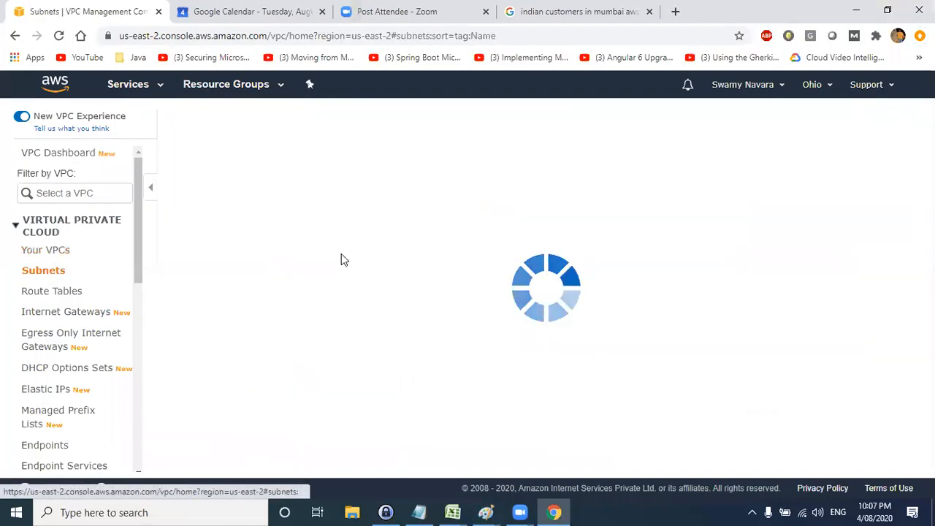
pyautogui.click(279, 151)
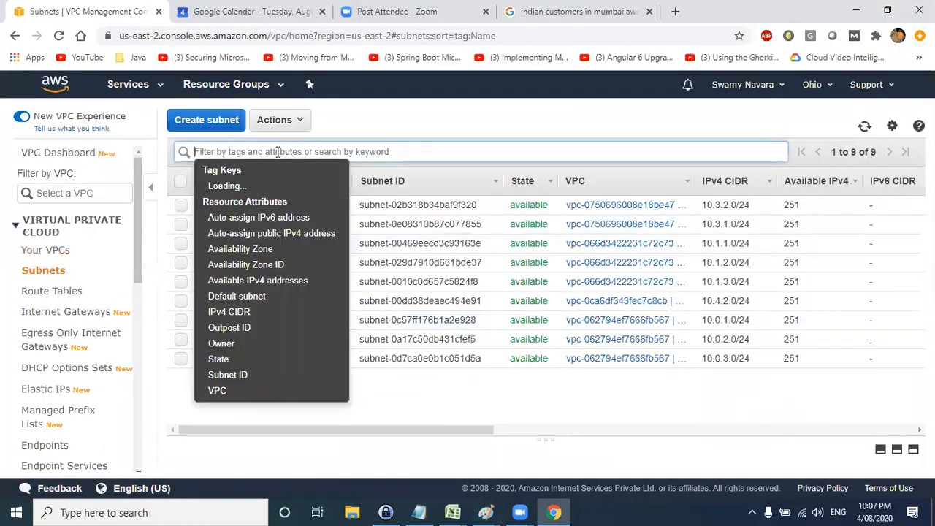
pyautogui.write('aug')
pyautogui.press('Return')
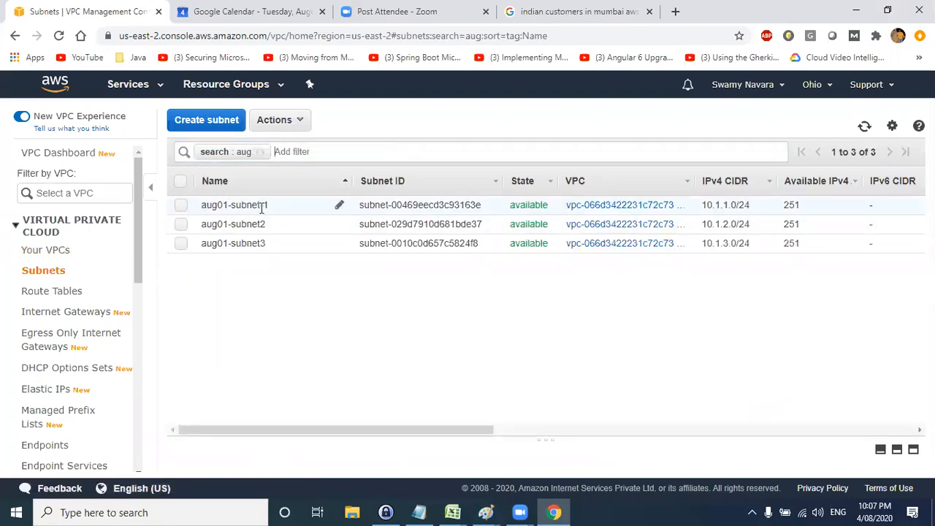
# Check the availability zone in the details of aug01-subnet-1, aug01-subnet2 and aug01-subnet3
pyautogui.click(325, 209)
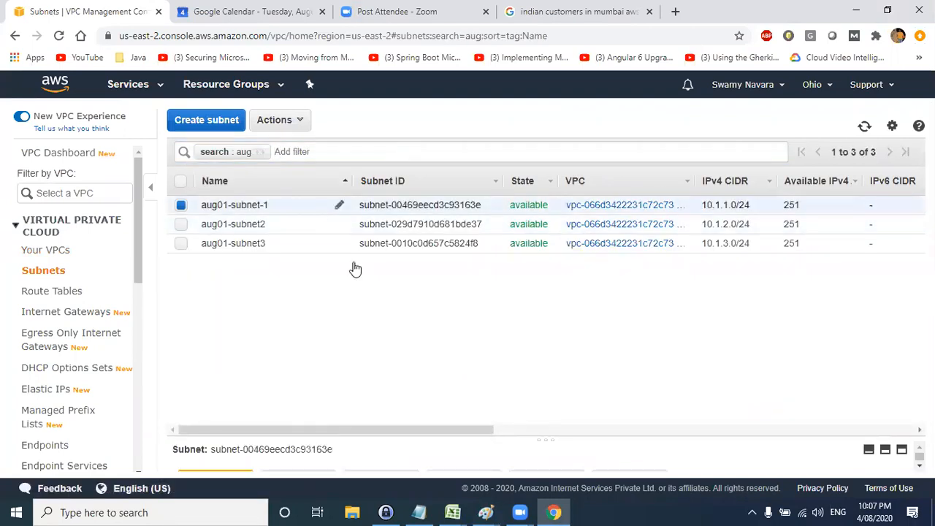
pyautogui.moveTo(476, 436); pyautogui.dragTo(489, 252)
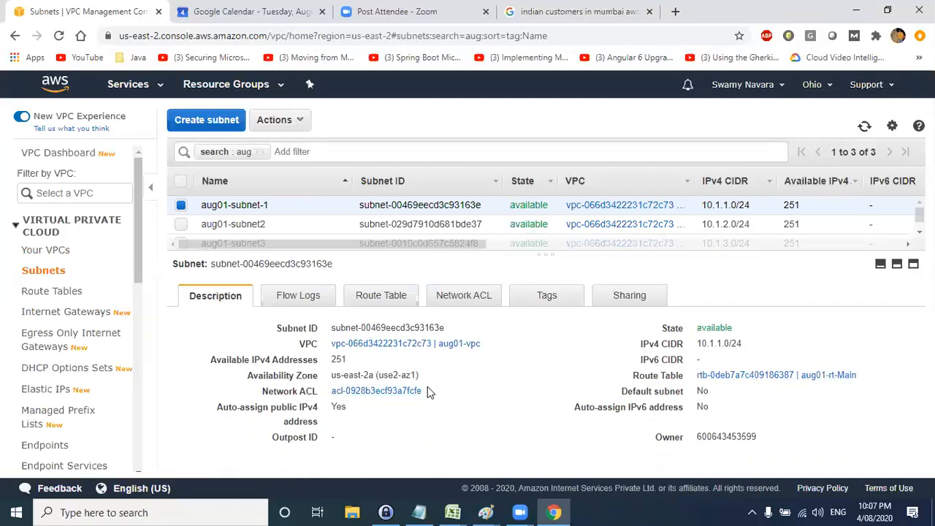
pyautogui.moveTo(422, 375); pyautogui.dragTo(357, 376)
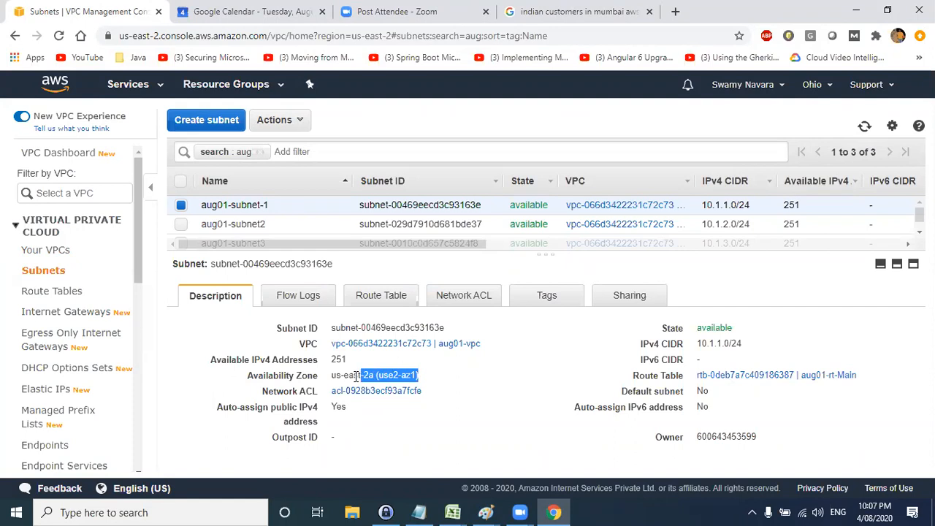
pyautogui.click(249, 224)
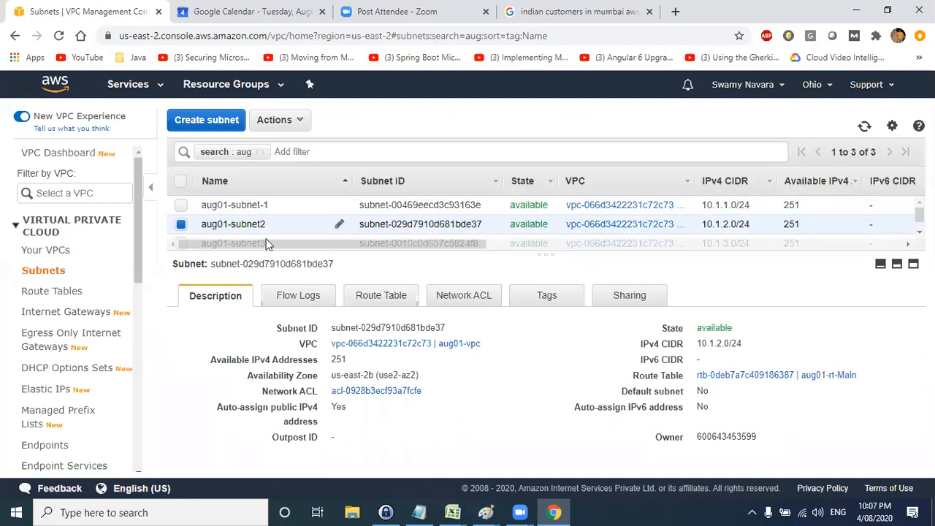
pyautogui.moveTo(418, 374); pyautogui.dragTo(330, 377)
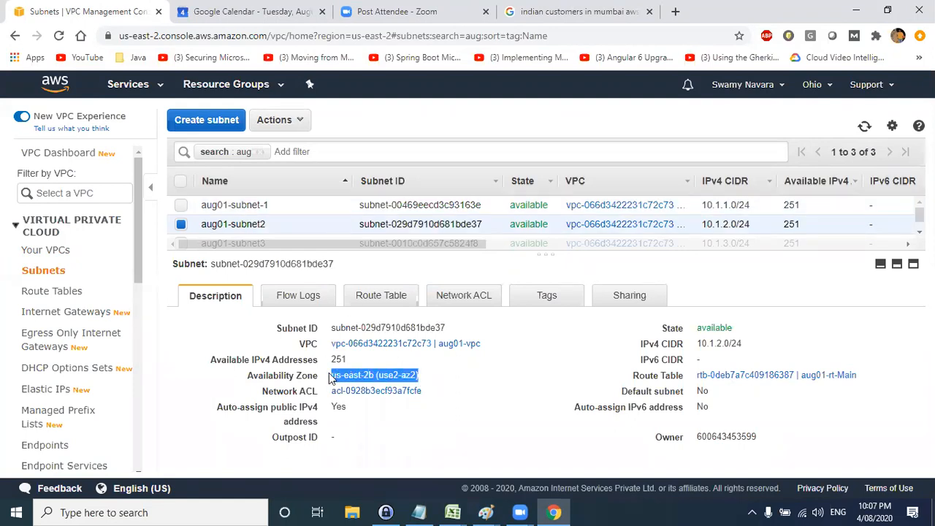
pyautogui.scroll(-1, 288, 229)
pyautogui.click(252, 229)
pyautogui.moveTo(431, 377); pyautogui.dragTo(335, 373)
# Filter the internet gateways in the VPC console by "aug" and check which VPC aug01-igw is attached to
pyautogui.hotkey('alt', 'Tab')
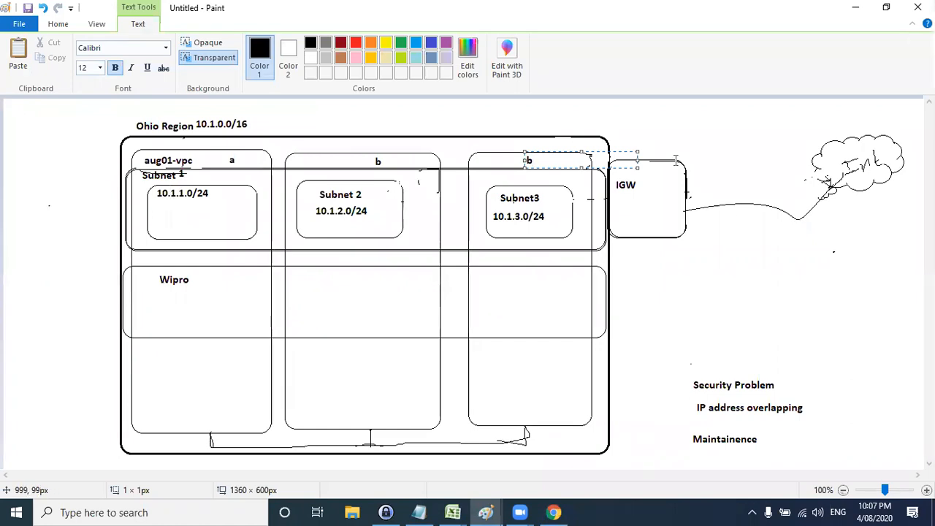
pyautogui.hotkey('alt', 'Tab')
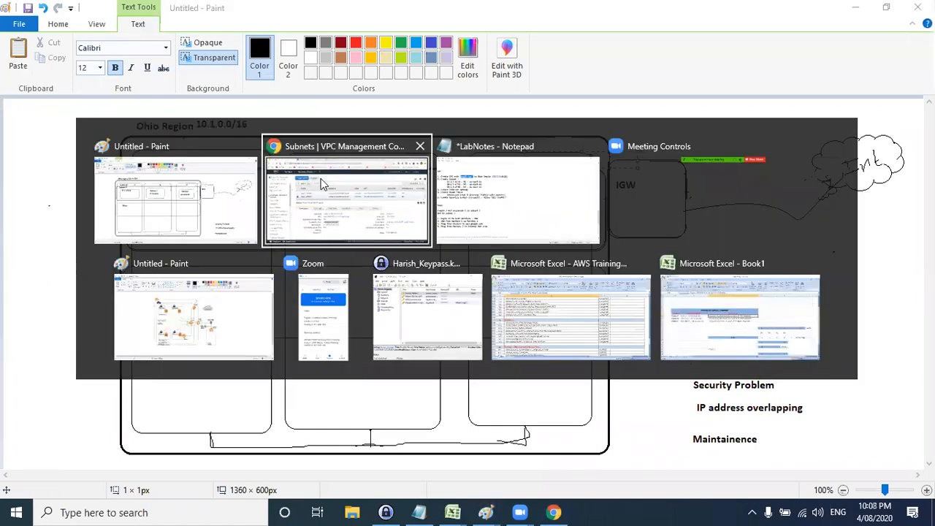
pyautogui.click(57, 313)
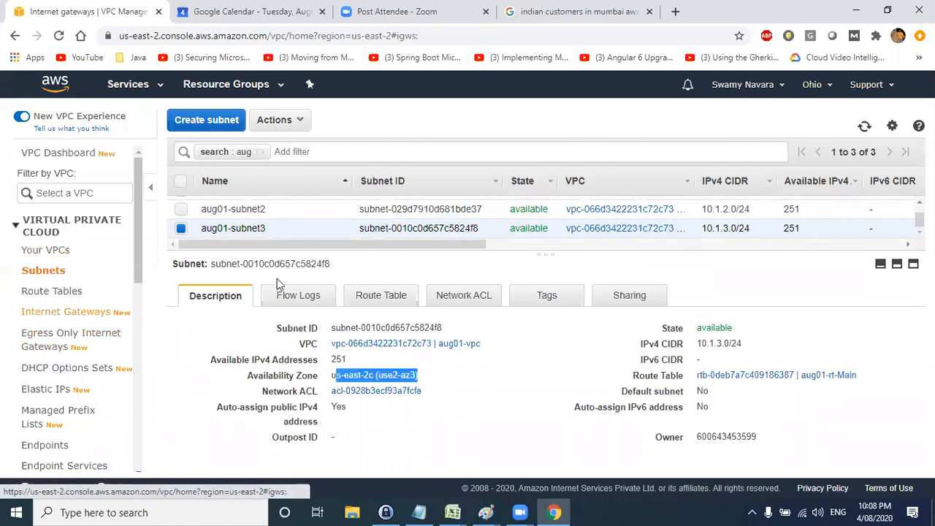
pyautogui.click(273, 186)
pyautogui.write('aug')
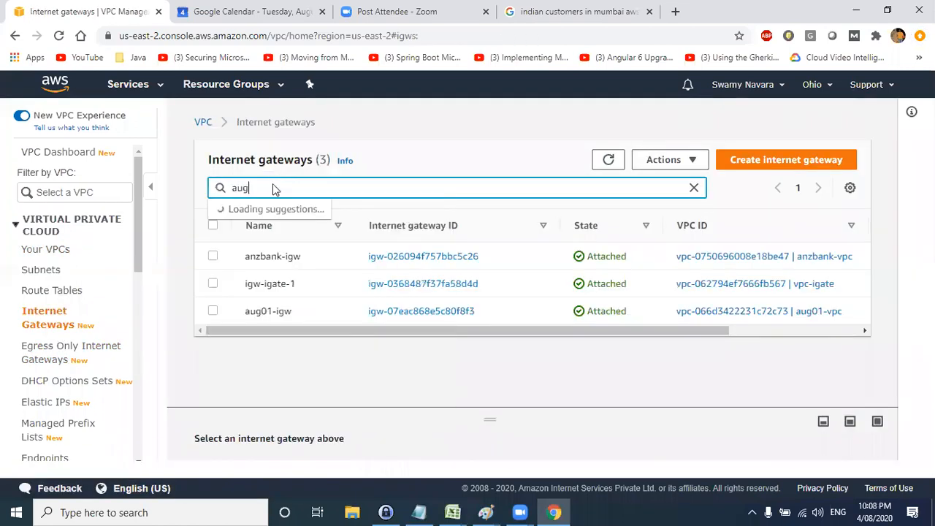
pyautogui.press('Return')
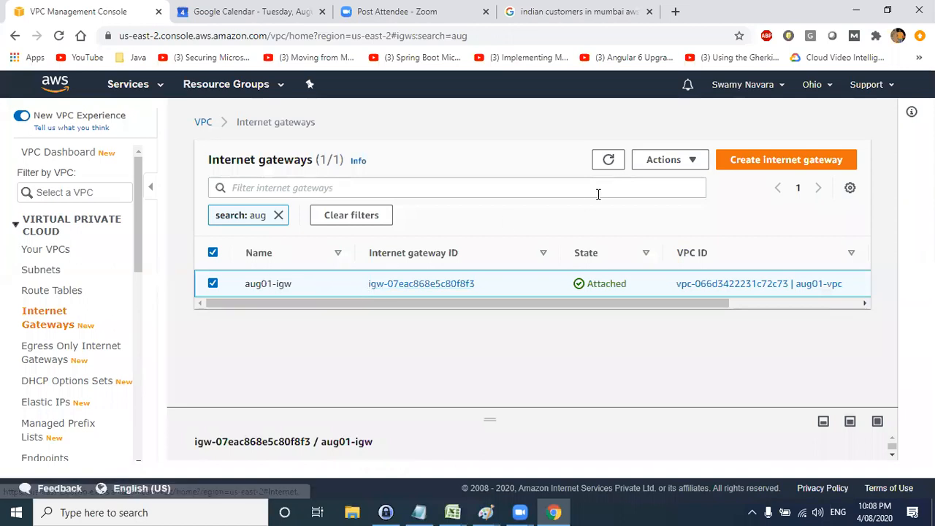
pyautogui.click(663, 159)
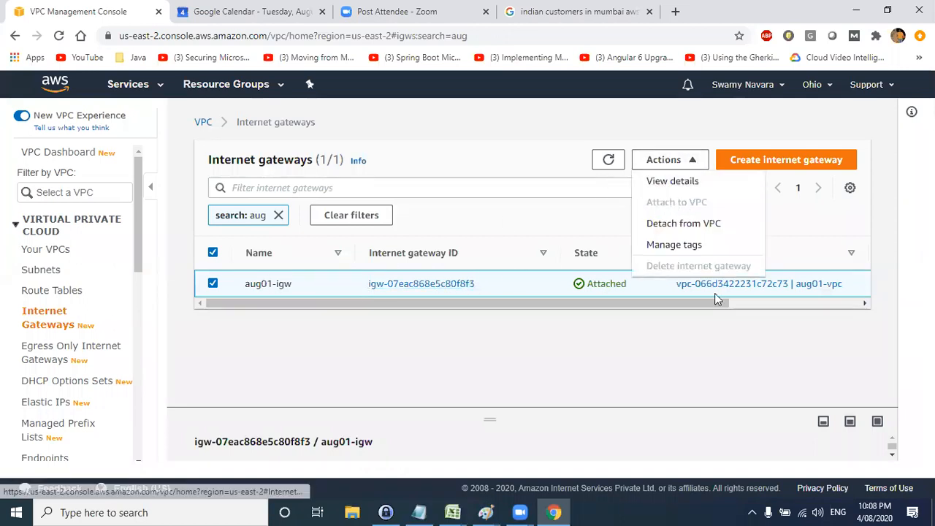
pyautogui.click(767, 323)
pyautogui.moveTo(845, 292); pyautogui.dragTo(679, 289)
# Switch to the network diagram in Paint and mark the link between the VPC and the IGW box with the Pencil
pyautogui.hotkey('alt', 'Tab')
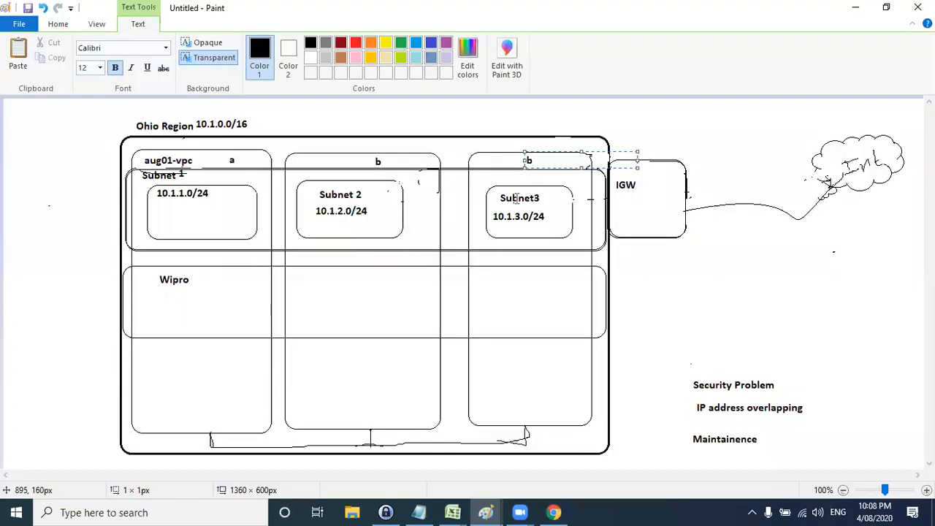
pyautogui.click(61, 129)
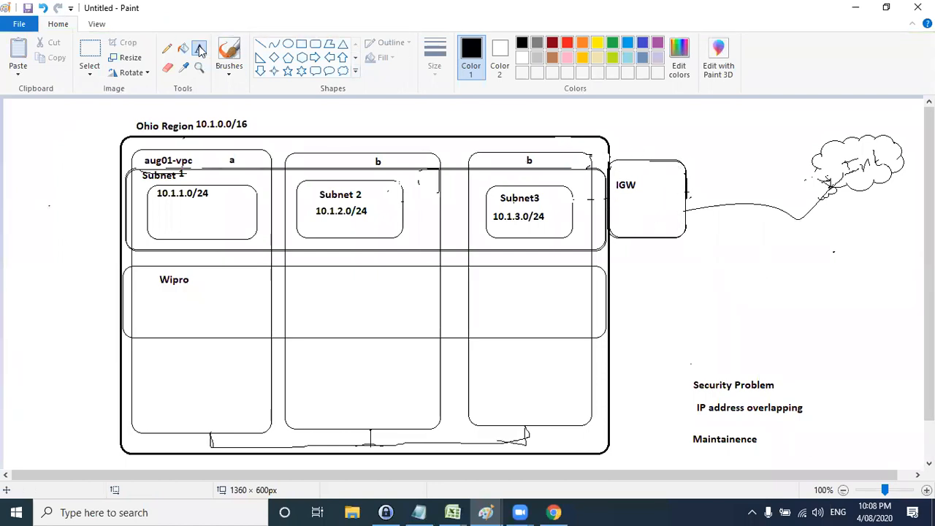
pyautogui.click(167, 49)
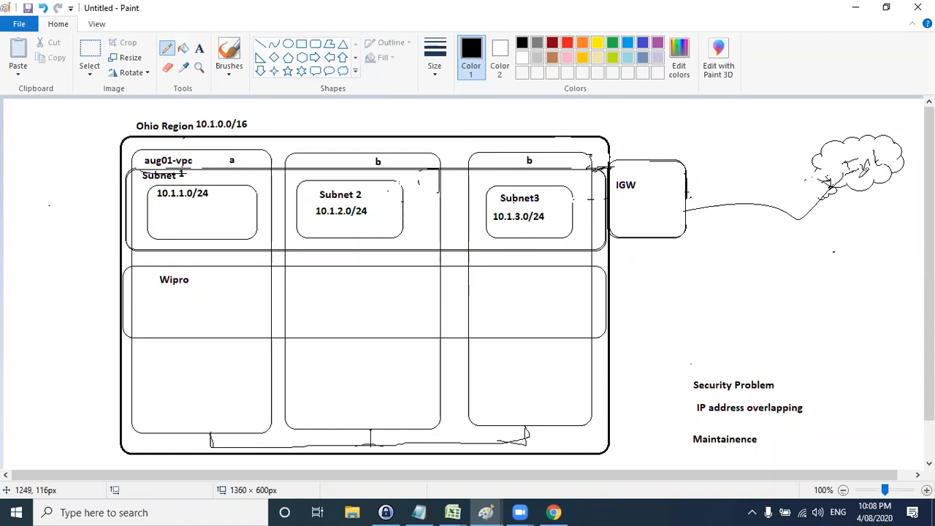
# Switch back to the VPC console in Chrome and examine the inbound rules of the aug01-sg security group
pyautogui.hotkey('alt', 'Tab')
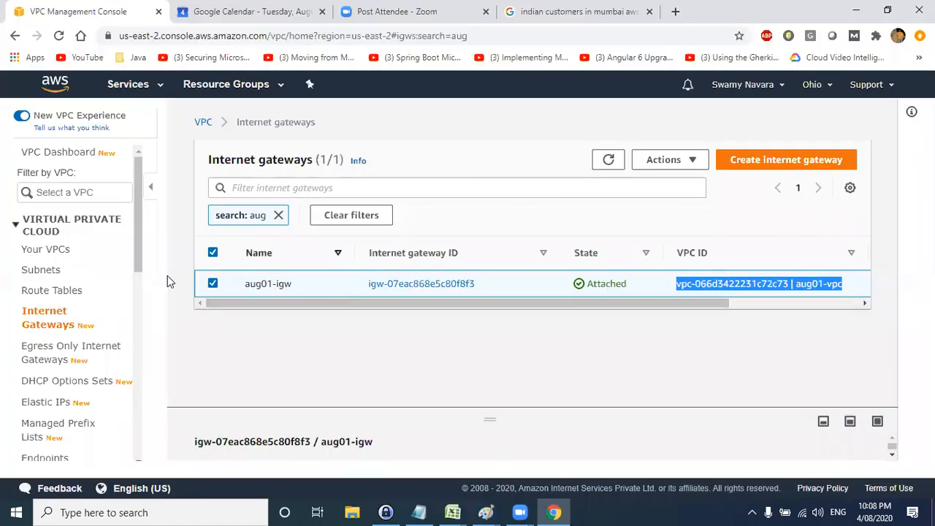
pyautogui.scroll(-3, 55, 357)
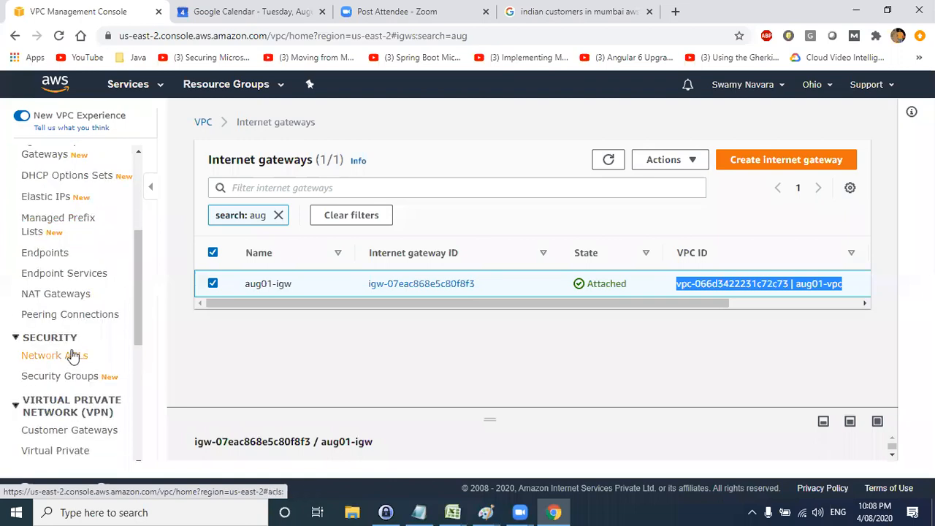
pyautogui.click(60, 376)
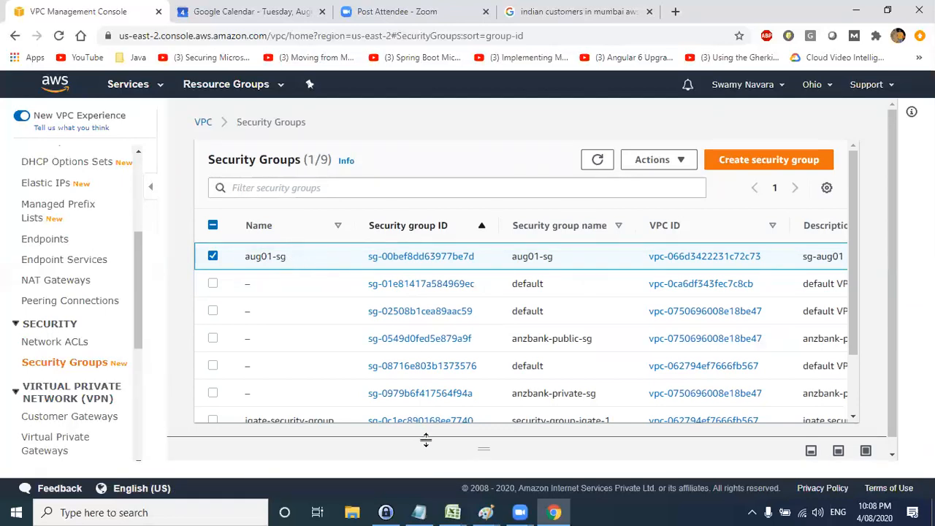
pyautogui.moveTo(468, 443); pyautogui.dragTo(497, 246)
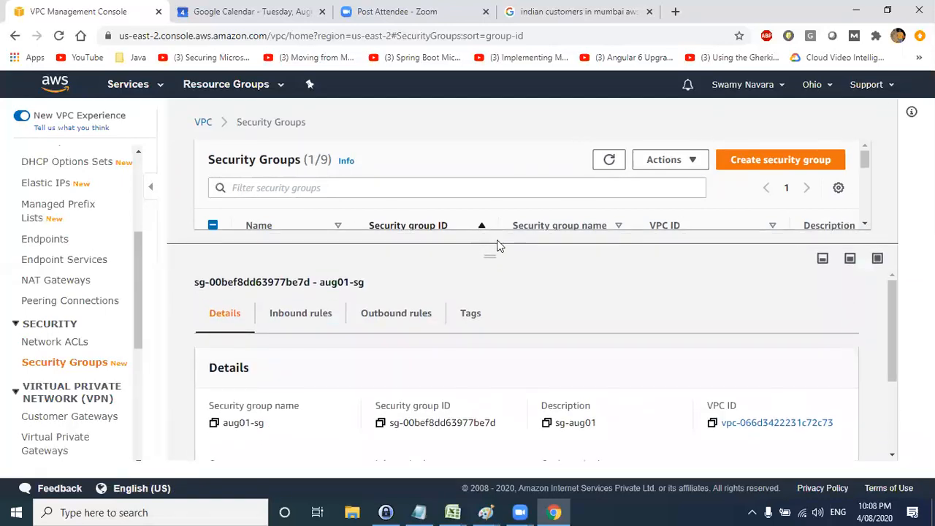
pyautogui.click(302, 323)
pyautogui.scroll(-2, 387, 329)
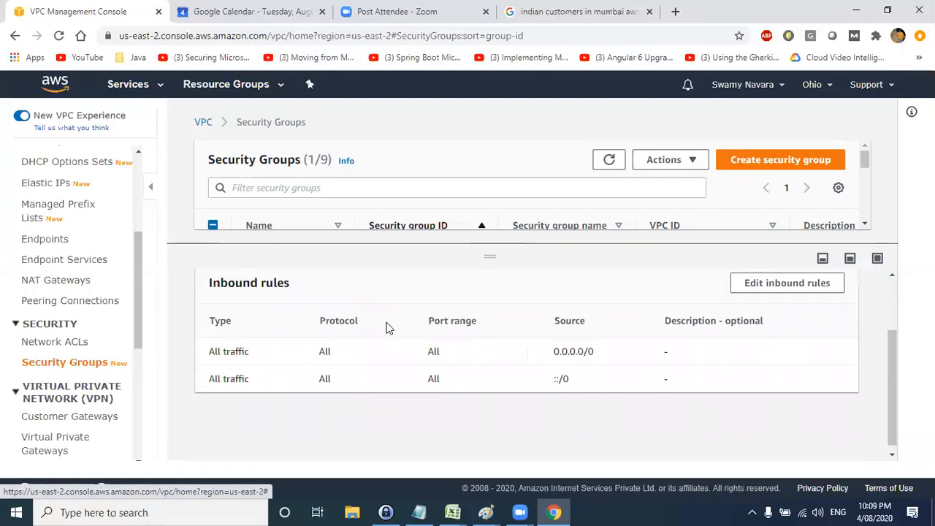
pyautogui.scroll(2, 382, 328)
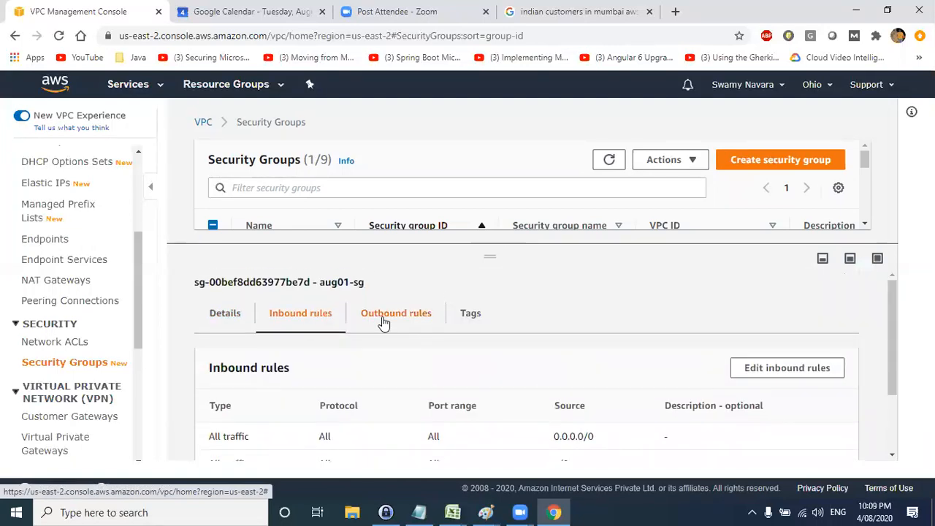
pyautogui.scroll(-2, 402, 329)
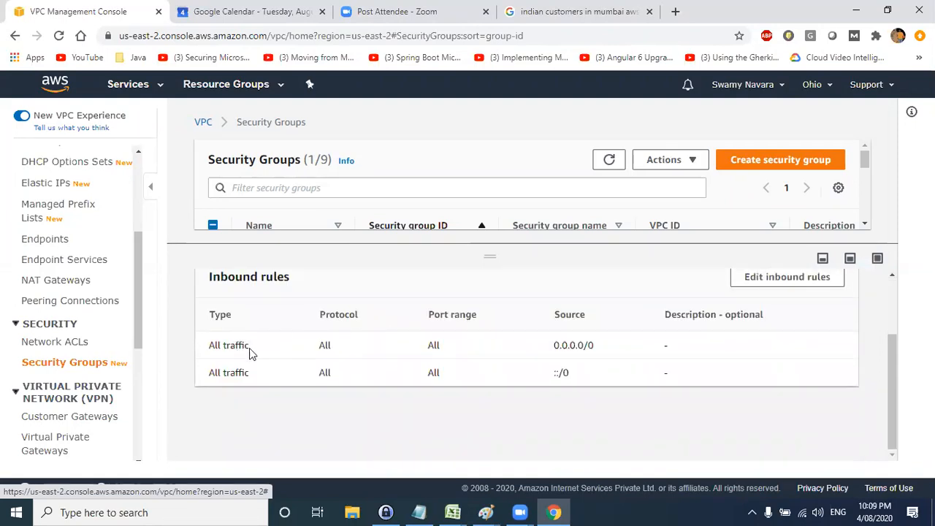
pyautogui.moveTo(249, 353); pyautogui.dragTo(200, 355)
pyautogui.scroll(1, 314, 336)
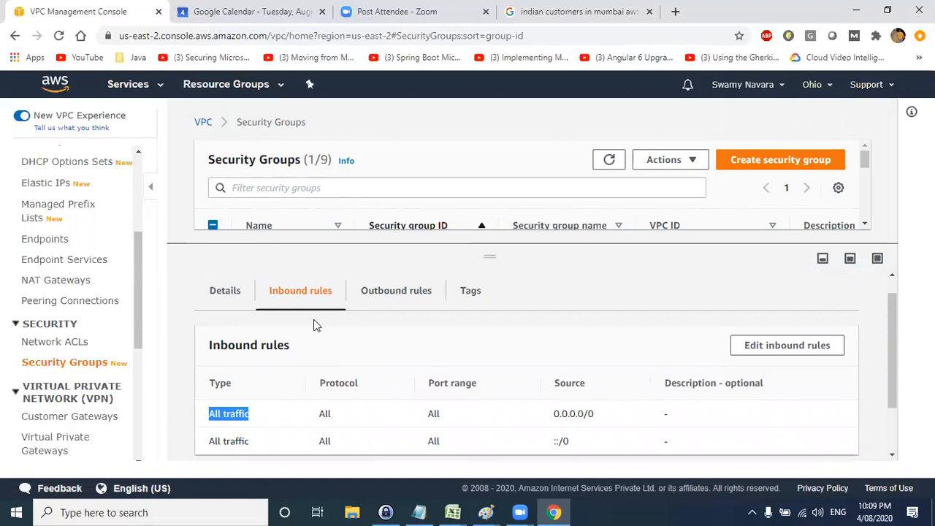
# Examine the outbound rules of the aug01-sg security group
pyautogui.click(383, 296)
pyautogui.scroll(-2, 388, 317)
pyautogui.moveTo(249, 346); pyautogui.dragTo(211, 345)
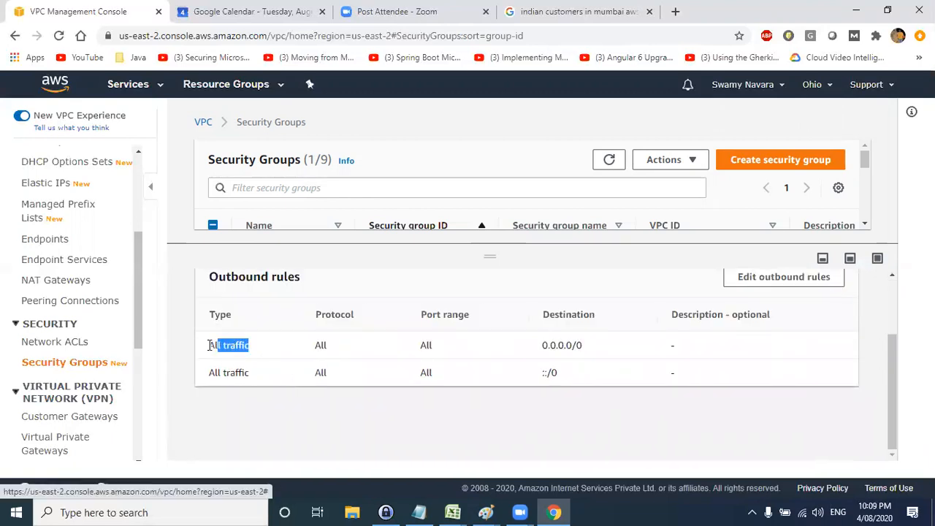
pyautogui.scroll(1, 431, 334)
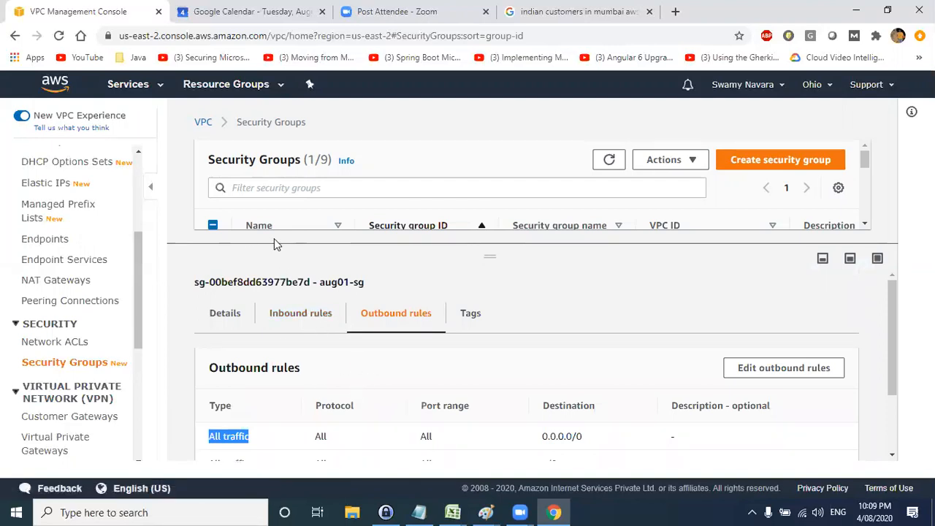
# Check the subnet associations of the aug01-rt-Main route table
pyautogui.scroll(3, 95, 285)
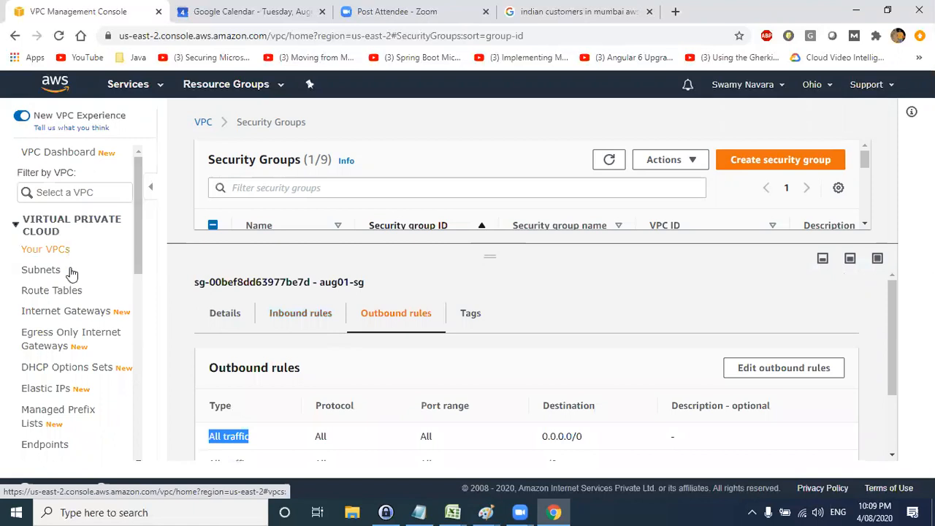
pyautogui.click(51, 290)
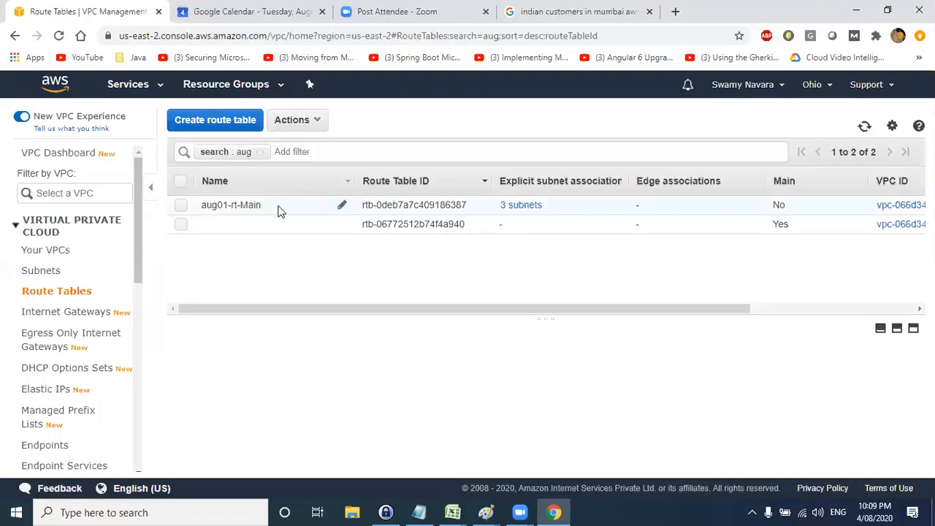
pyautogui.click(219, 206)
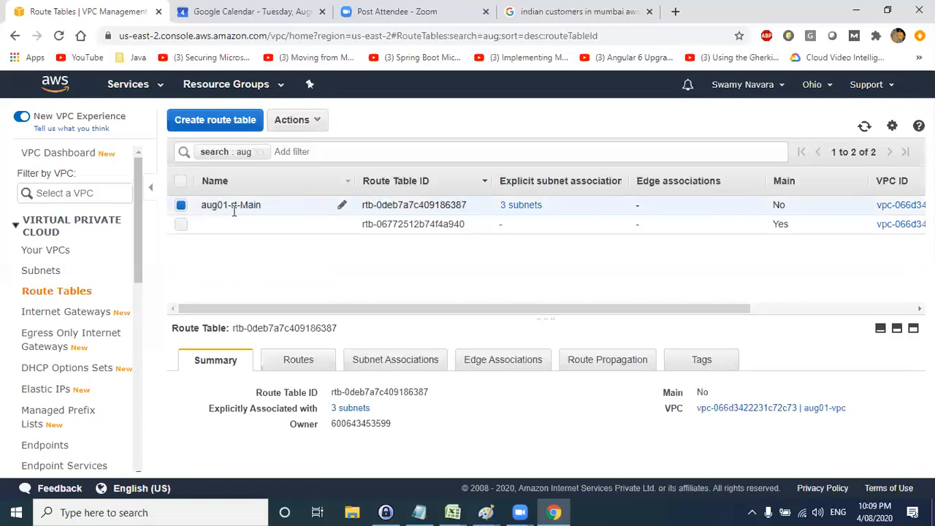
pyautogui.click(381, 365)
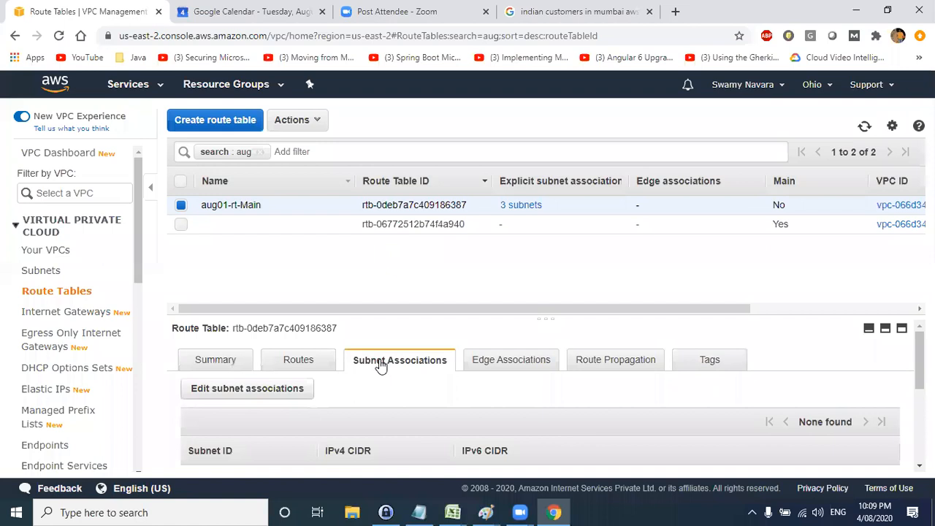
pyautogui.moveTo(367, 317); pyautogui.dragTo(370, 239)
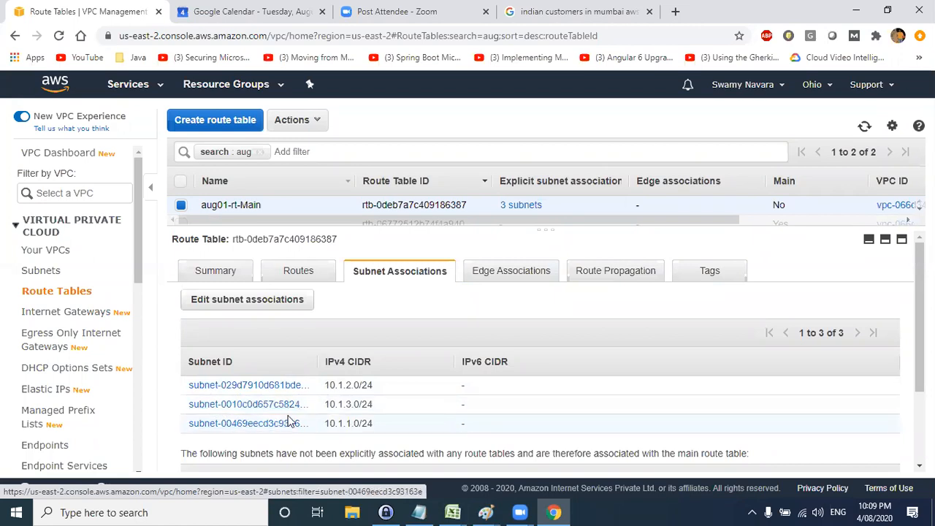
# Examine the destinations and targets in the routes of aug01-rt-Main, including the internet gateway route
pyautogui.click(299, 278)
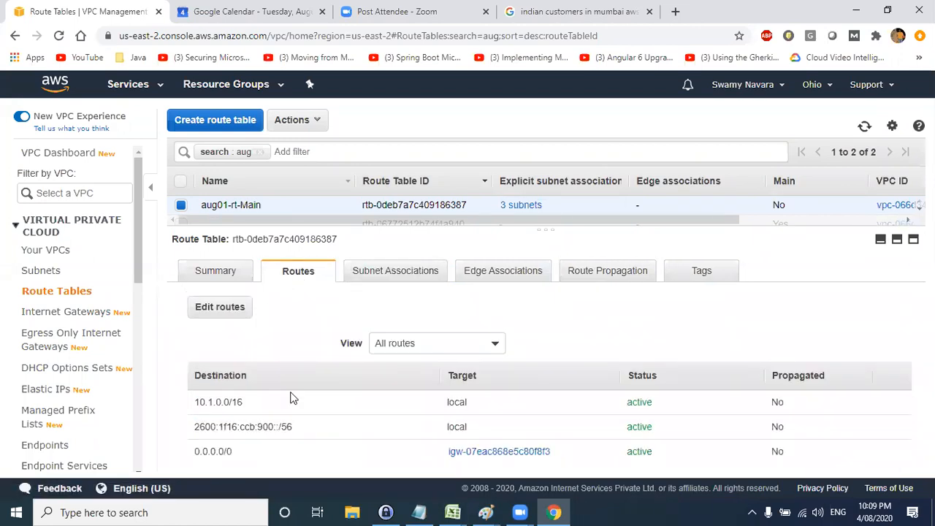
pyautogui.moveTo(239, 402); pyautogui.dragTo(196, 402)
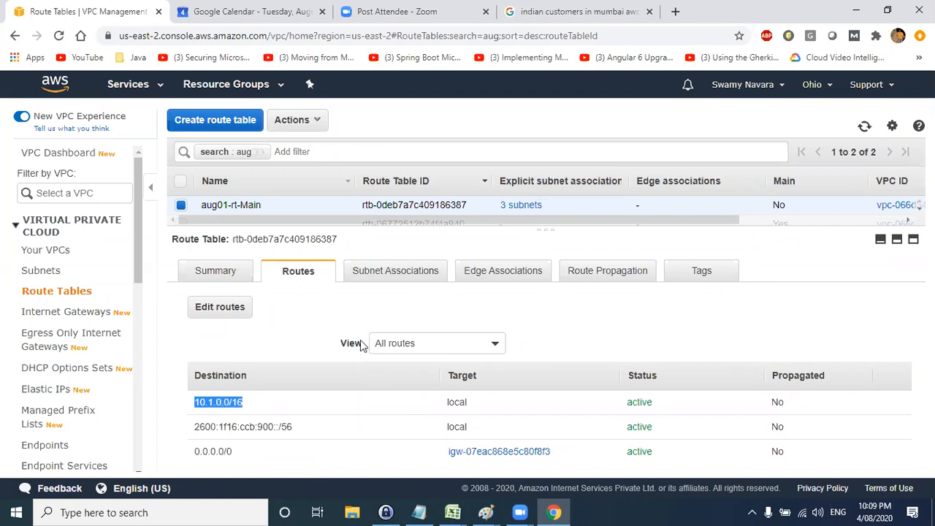
pyautogui.moveTo(562, 451); pyautogui.dragTo(461, 451)
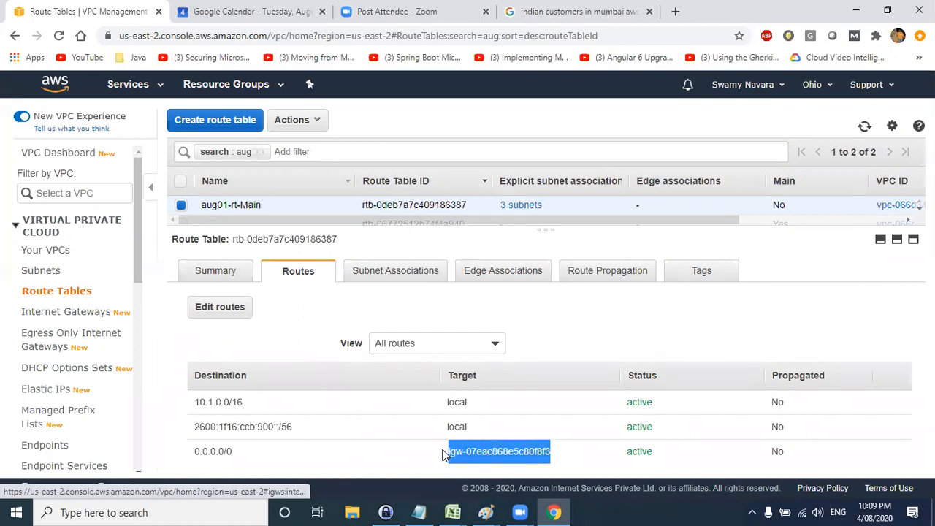
pyautogui.moveTo(264, 457); pyautogui.dragTo(204, 453)
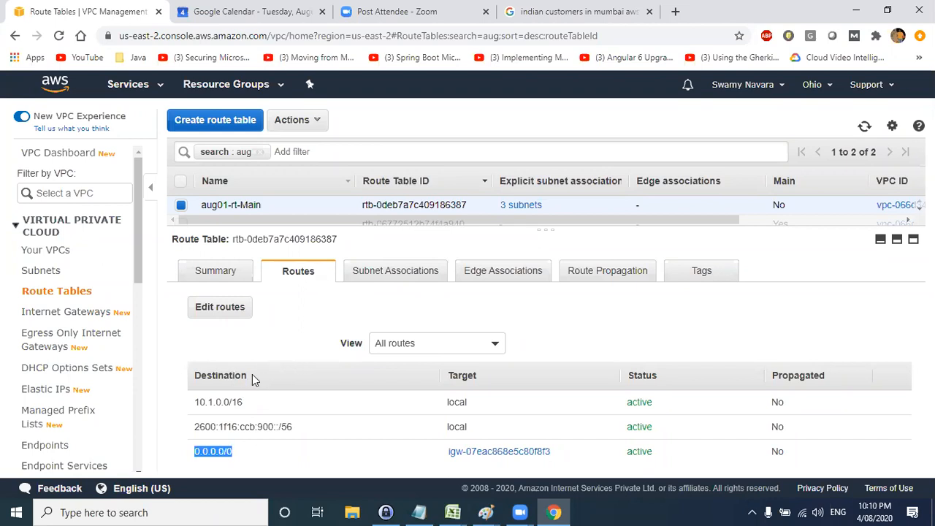
pyautogui.moveTo(252, 375); pyautogui.dragTo(195, 377)
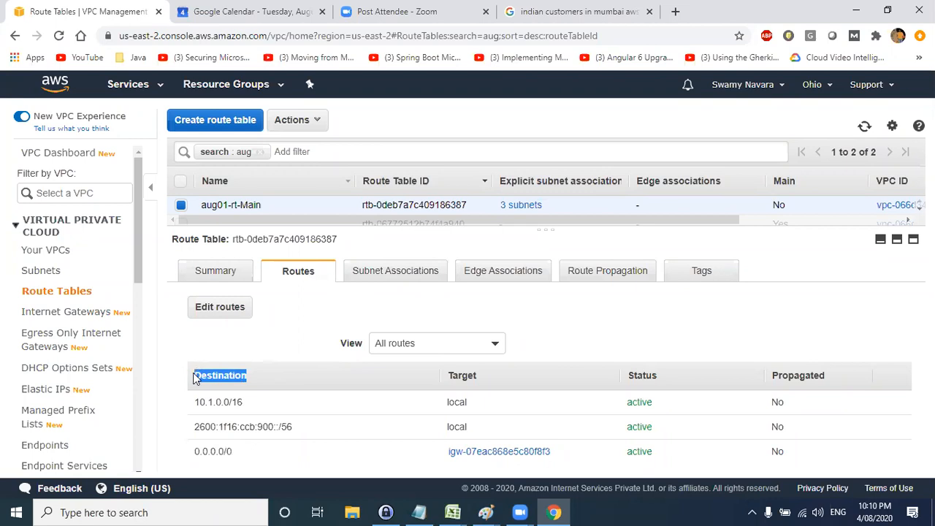
pyautogui.moveTo(255, 407); pyautogui.dragTo(198, 402)
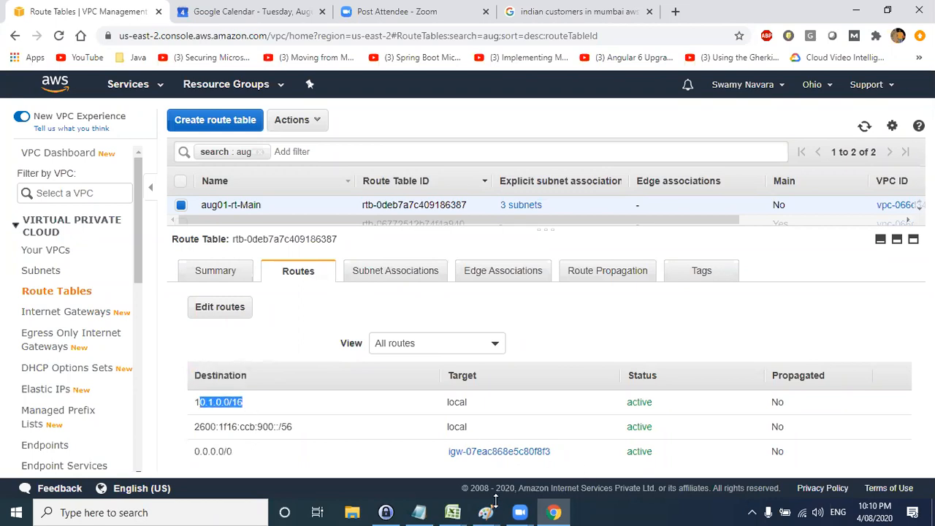
# Switch to the AWS architecture diagram in Paint and underline the private subnets' CIDR blocks in us-east-1b and us-east-1c
pyautogui.moveTo(485, 511)
pyautogui.click(547, 453)
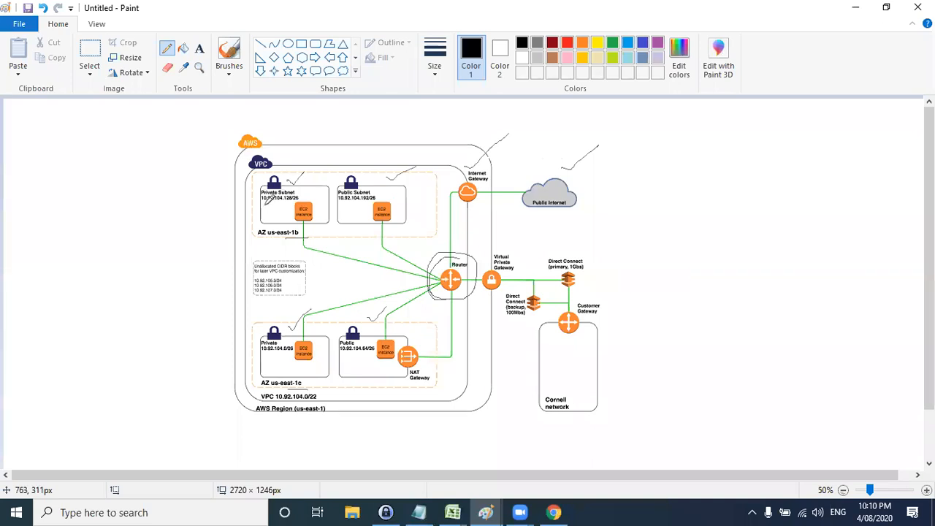
pyautogui.moveTo(264, 202); pyautogui.dragTo(285, 202)
pyautogui.moveTo(264, 355); pyautogui.dragTo(279, 355)
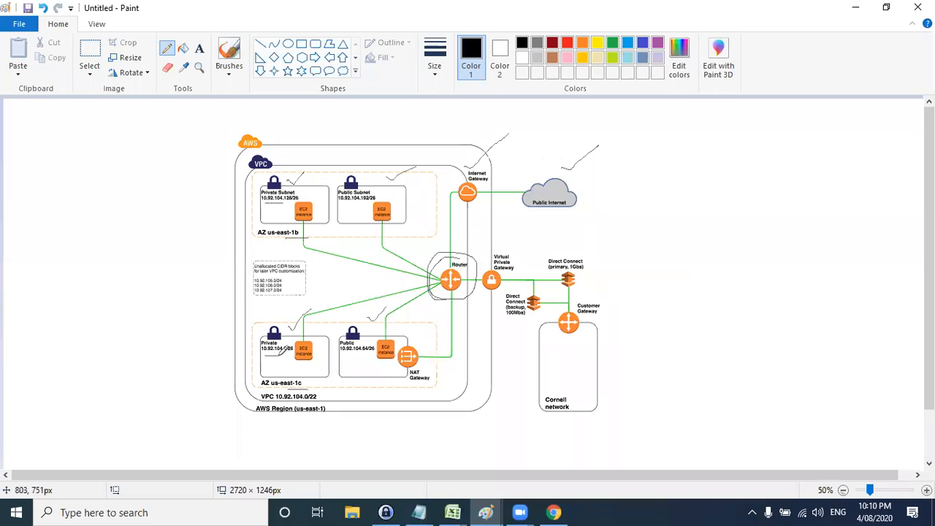
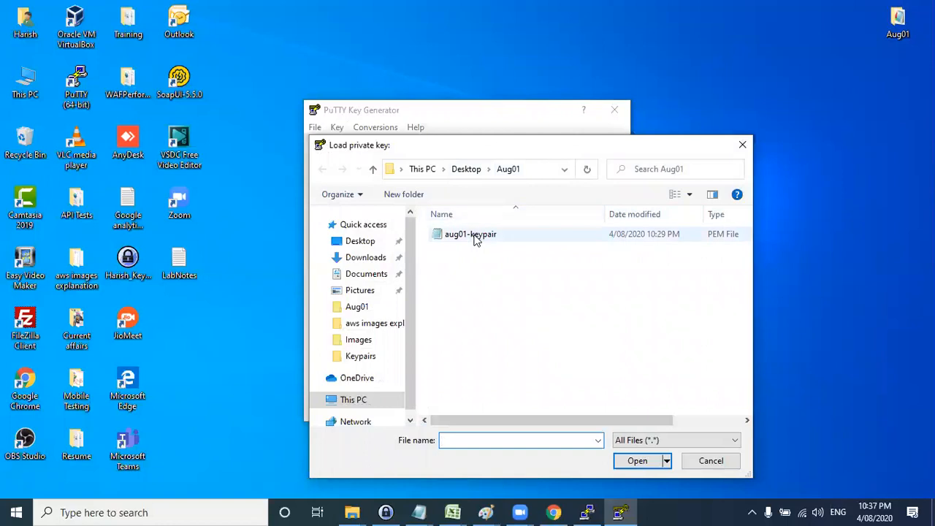
# Load the aug01-keypair PEM file into PuTTY Key Generator and place the cursor in the key passphrase field
pyautogui.doubleClick(729, 240)
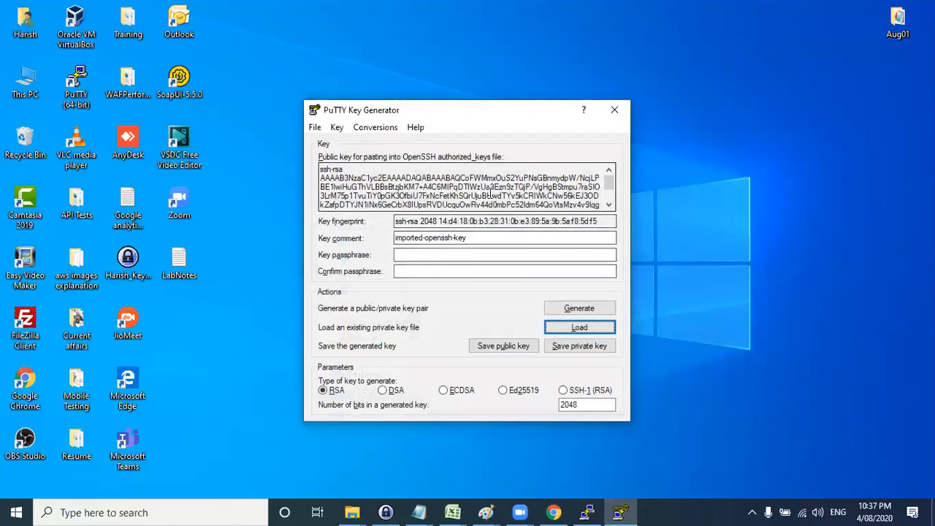
pyautogui.click(431, 256)
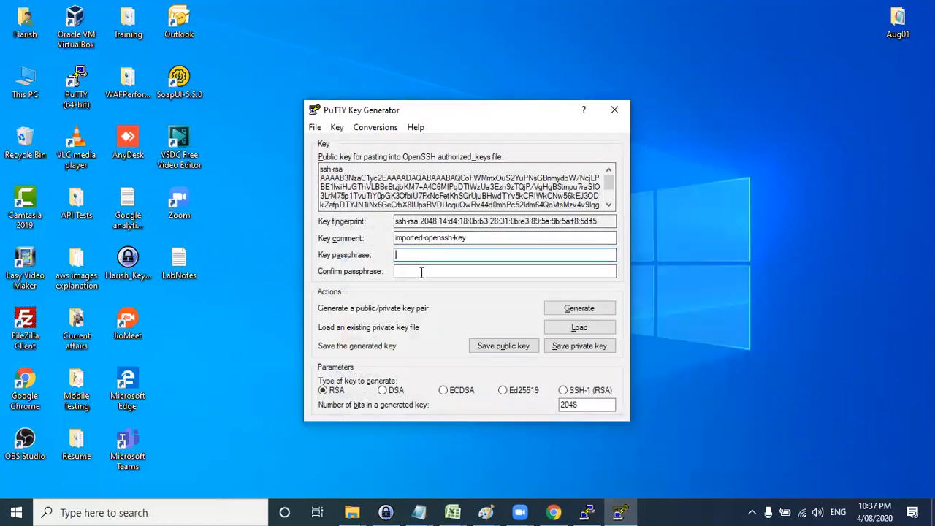
# Save the loaded private key without a passphrase as the PuTTY private key file aug01-key in the Aug01 folder
pyautogui.click(585, 348)
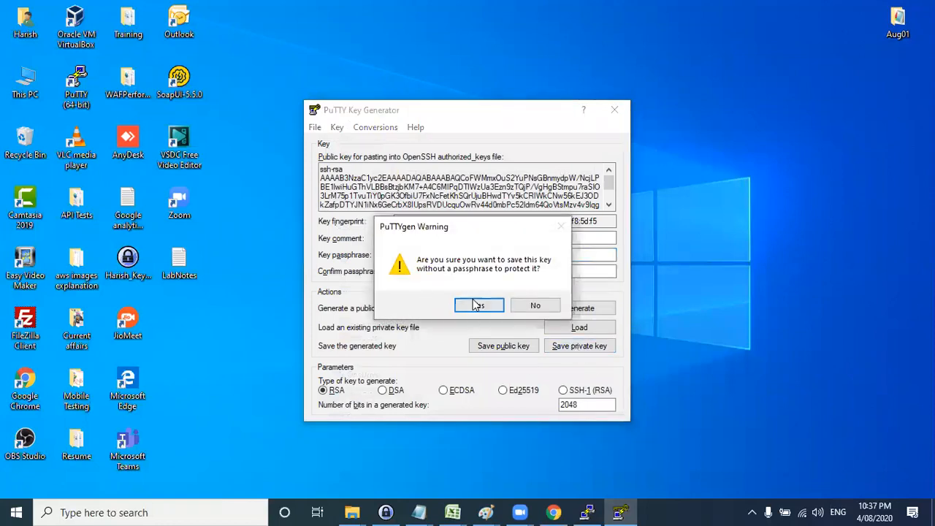
pyautogui.click(476, 305)
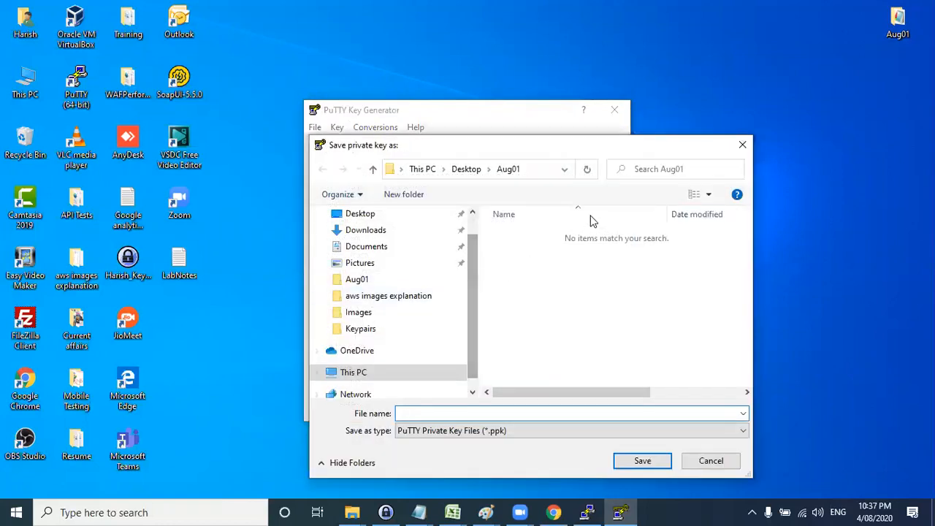
pyautogui.write('au')
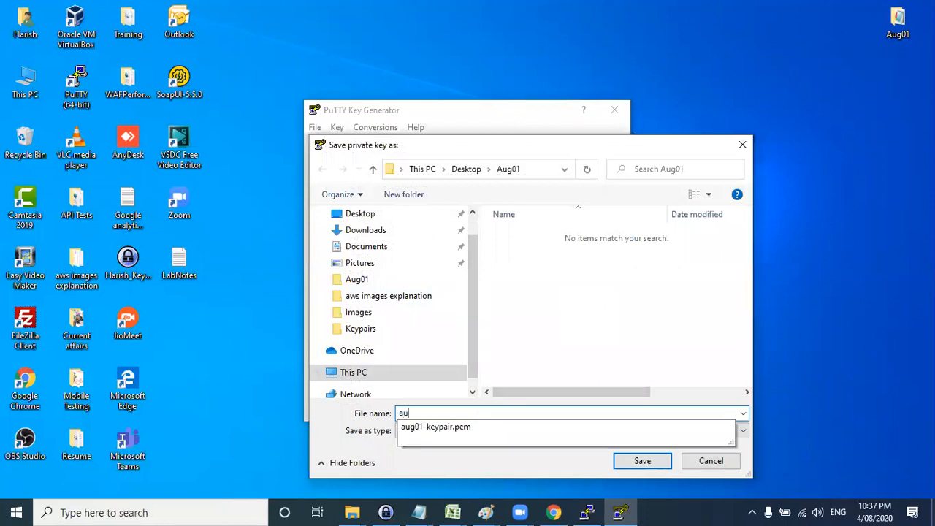
pyautogui.write('g01-pp')
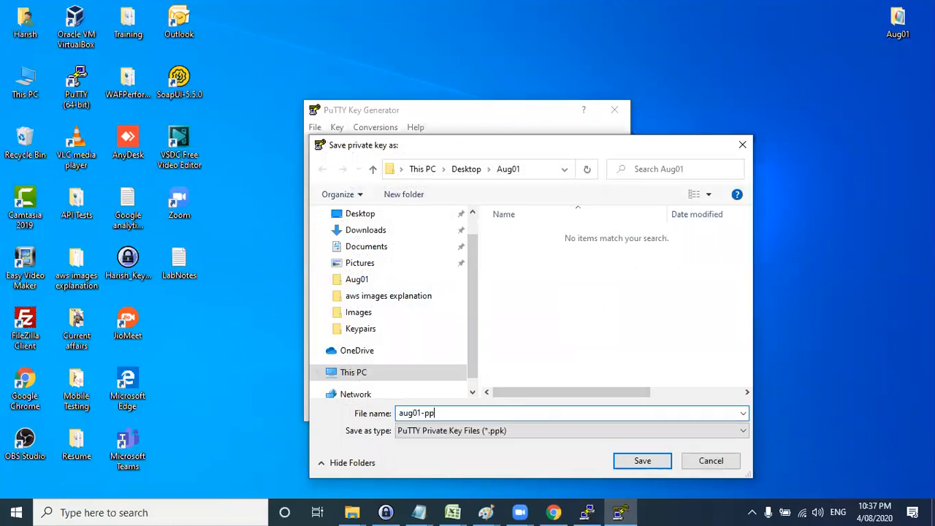
pyautogui.press('BackSpace')
pyautogui.press('BackSpace')
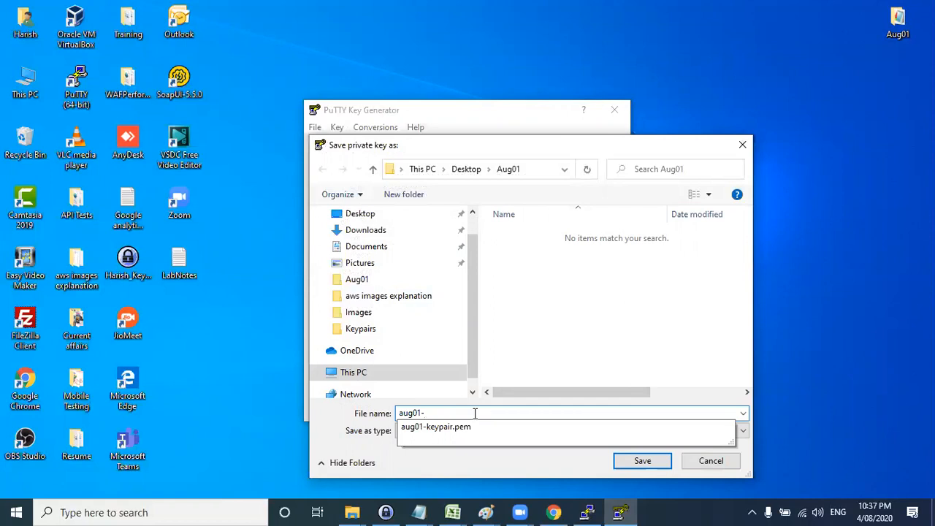
pyautogui.write('key')
pyautogui.click(601, 339)
pyautogui.click(642, 461)
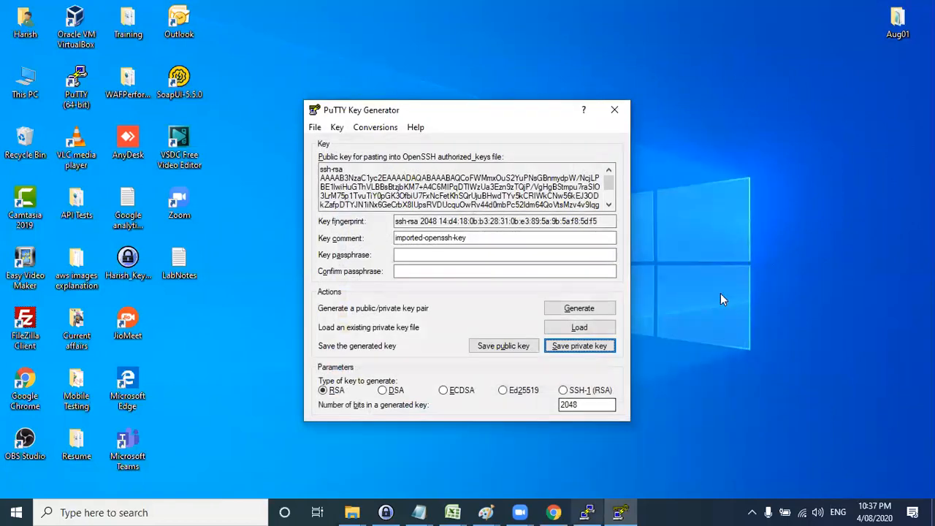
# Check the aug01-key file in the Aug01 desktop folder and close PuTTY Key Generator
pyautogui.doubleClick(908, 33)
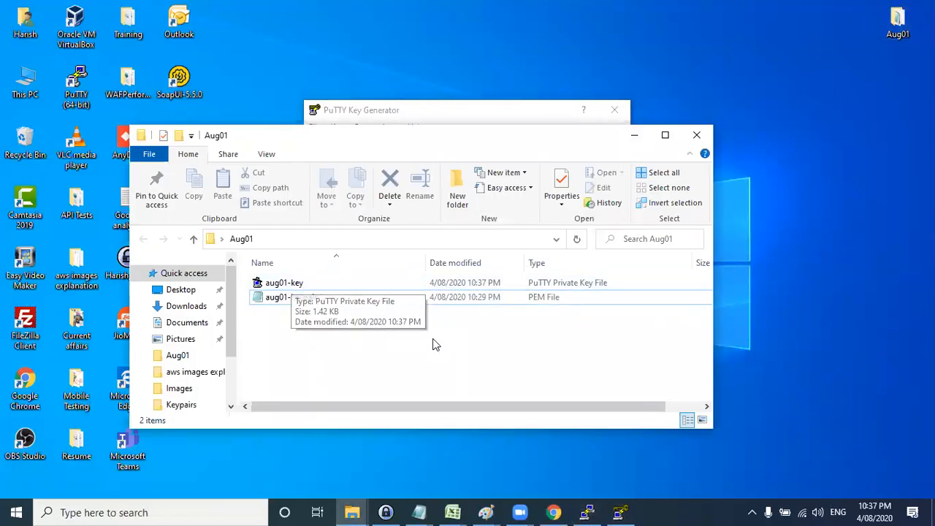
pyautogui.click(535, 287)
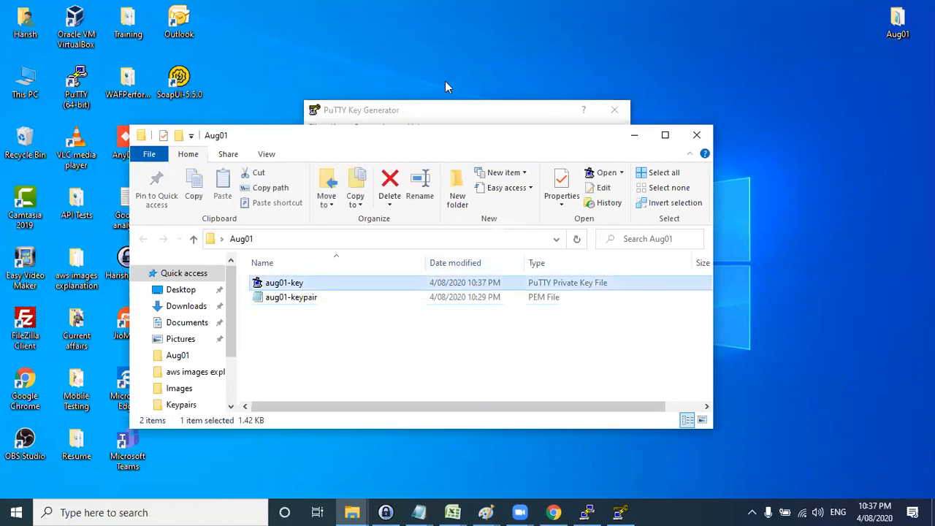
pyautogui.click(430, 110)
pyautogui.click(615, 110)
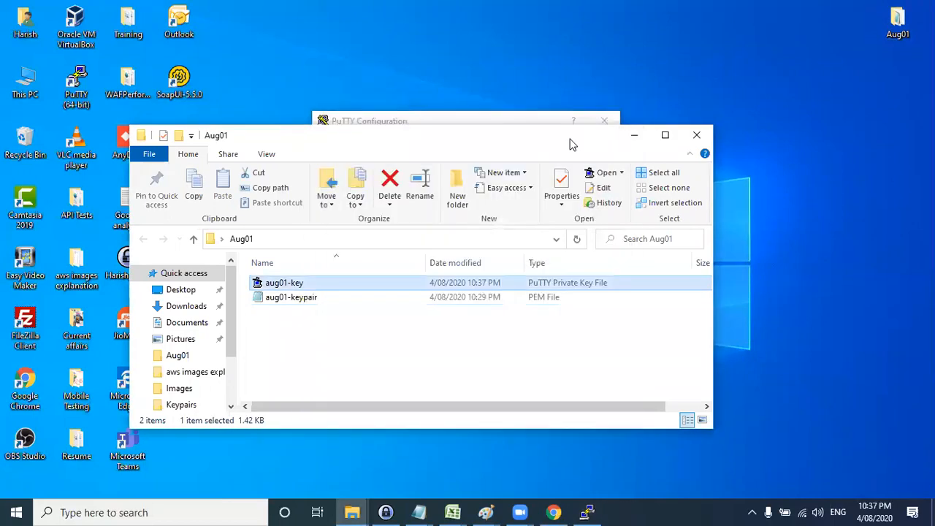
# Minimize the Aug01 folder window and reposition the PuTTY Configuration window on the desktop
pyautogui.moveTo(503, 139); pyautogui.dragTo(516, 278)
pyautogui.click(486, 130)
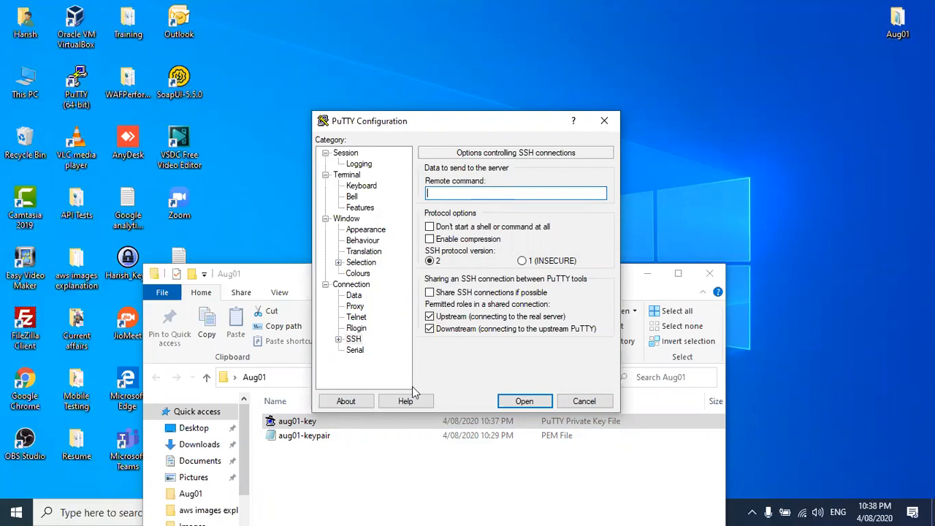
pyautogui.click(401, 475)
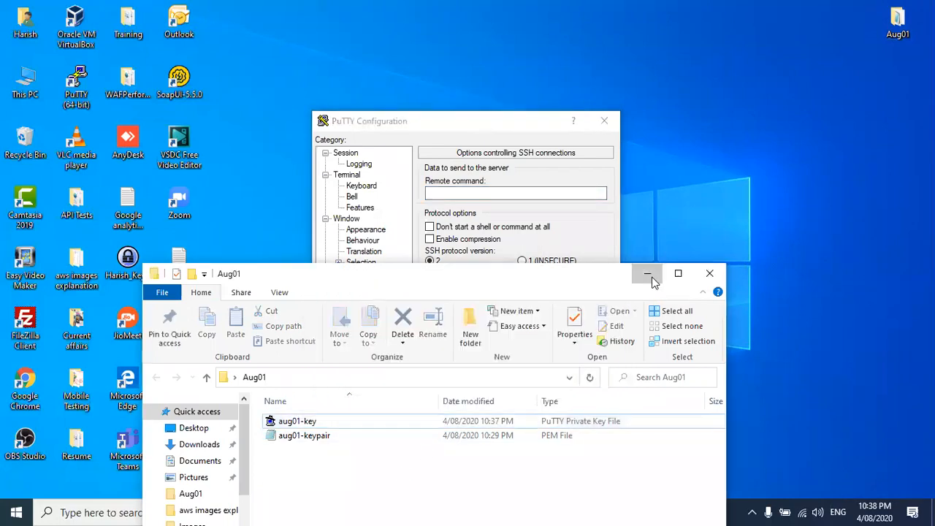
pyautogui.click(649, 276)
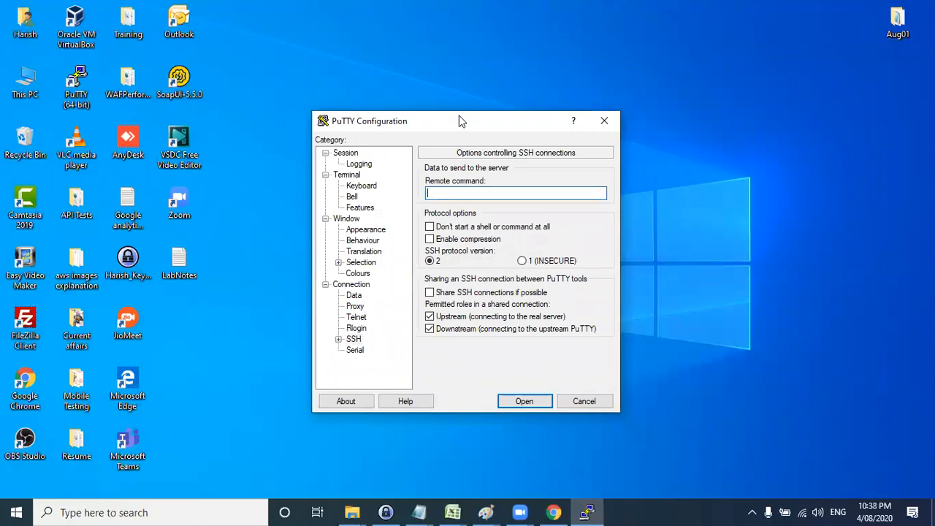
pyautogui.moveTo(458, 122); pyautogui.dragTo(501, 91)
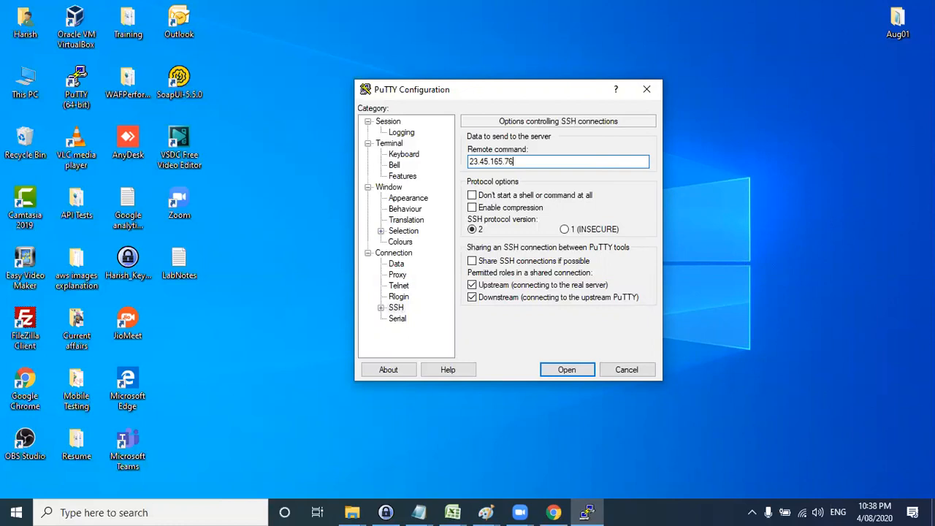
# Move the address 23.45.165.76 from the SSH remote command to the session's host name and highlight it
pyautogui.moveTo(515, 161); pyautogui.dragTo(462, 161)
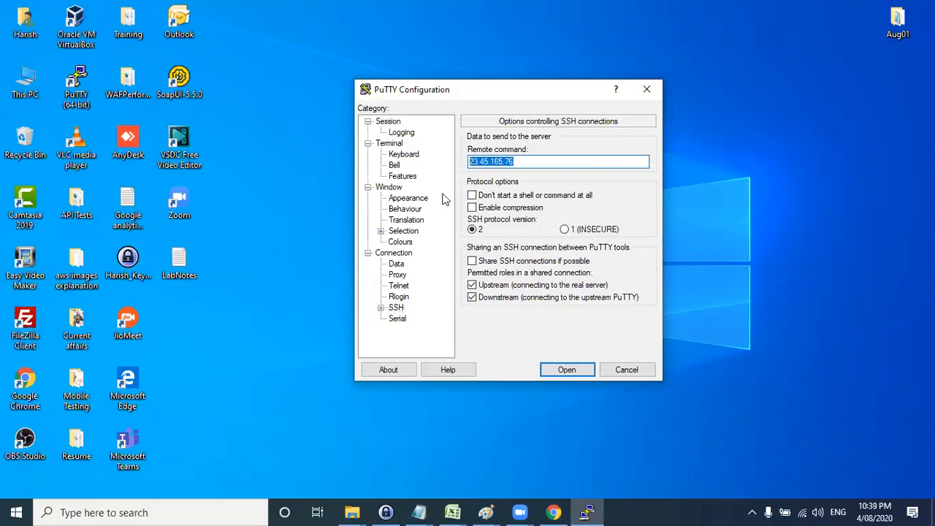
pyautogui.click(523, 161)
pyautogui.moveTo(523, 161); pyautogui.dragTo(461, 162)
pyautogui.hotkey('ctrl', 'c')
pyautogui.press('BackSpace')
pyautogui.click(392, 124)
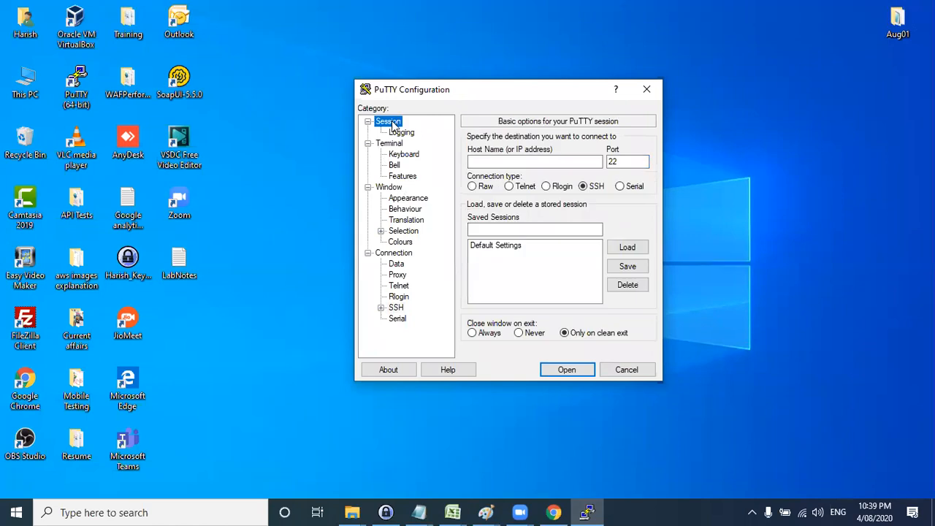
pyautogui.click(555, 162)
pyautogui.hotkey('ctrl', 'v')
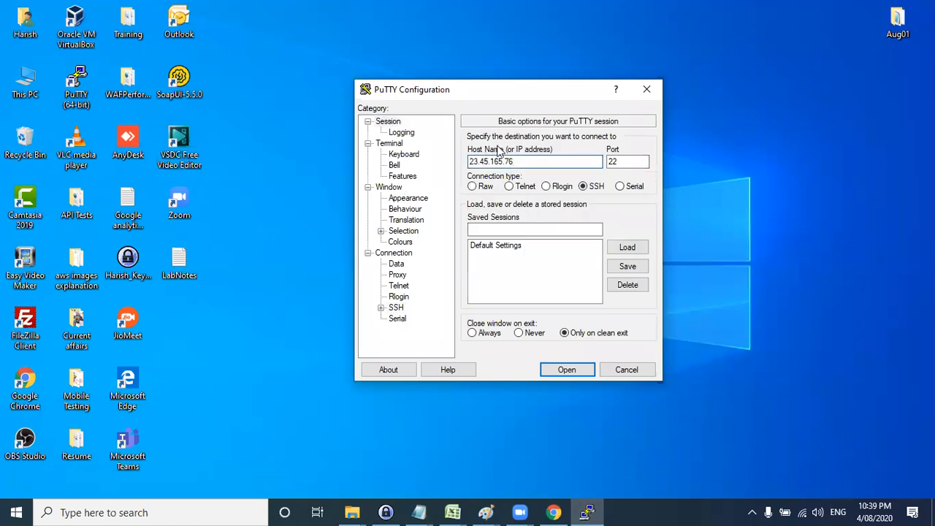
pyautogui.moveTo(520, 161); pyautogui.dragTo(468, 161)
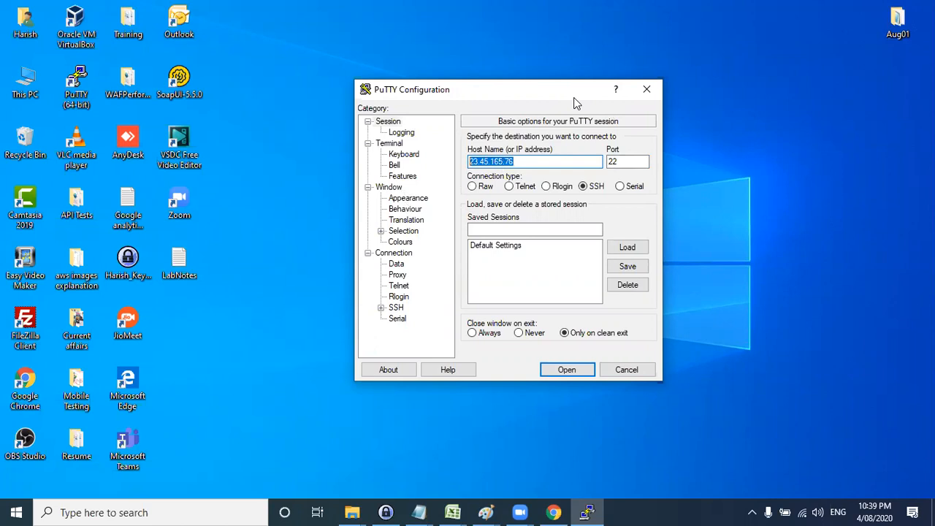
# Switch to Paint to view the aug01-vpc subnet diagram, and return to PuTTY Configuration
pyautogui.click(485, 512)
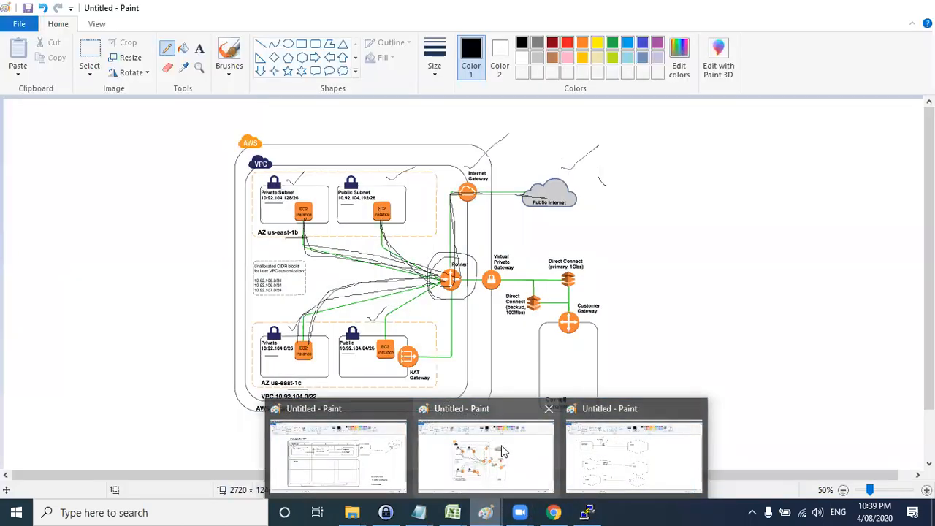
pyautogui.click(389, 458)
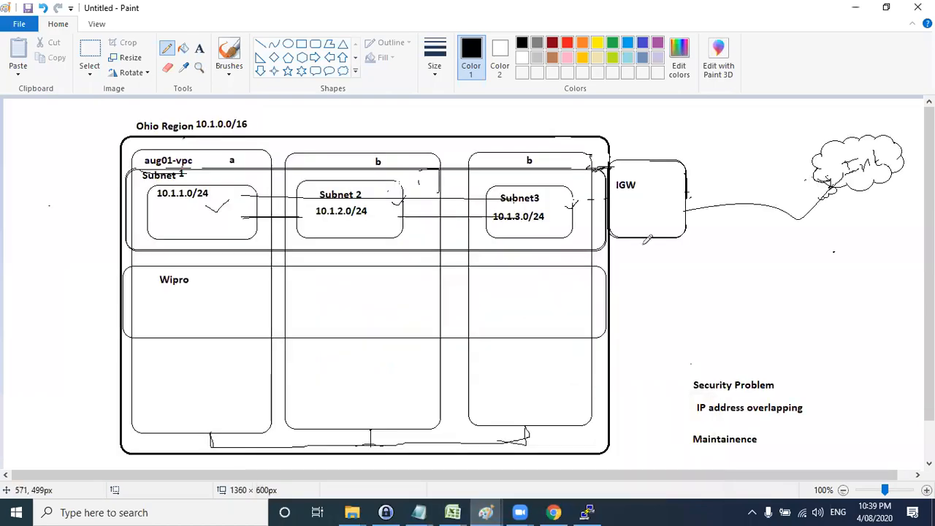
pyautogui.click(851, 12)
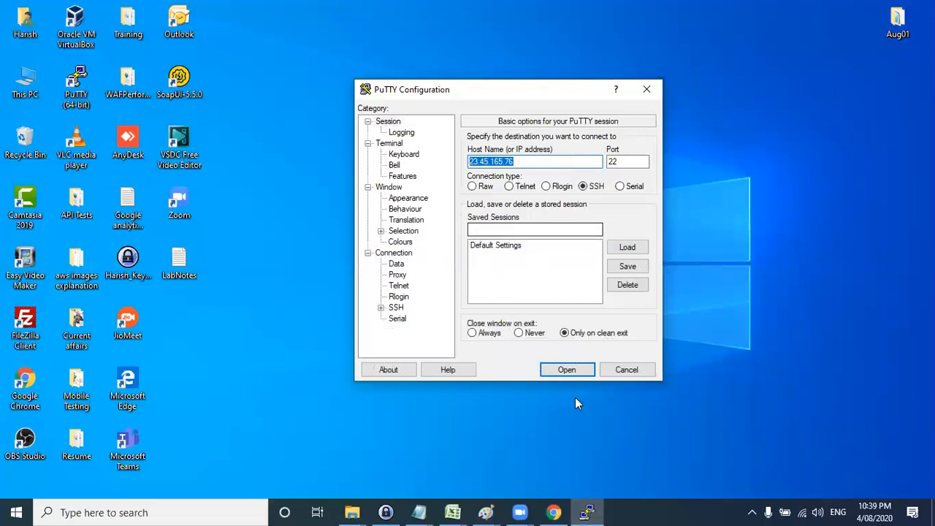
# Switch to Chrome to highlight aug01-keypair in the EC2 key pairs list, and return to PuTTY to highlight the host address
pyautogui.click(552, 511)
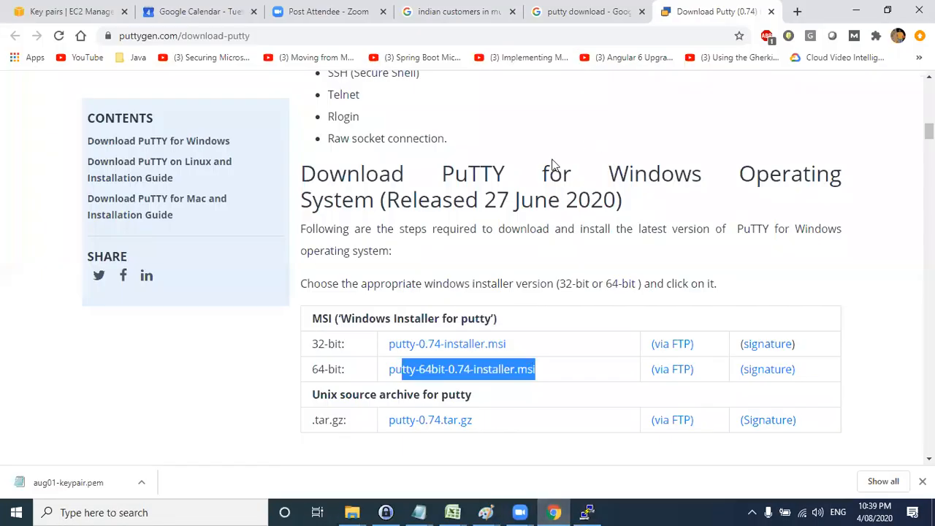
pyautogui.click(630, 15)
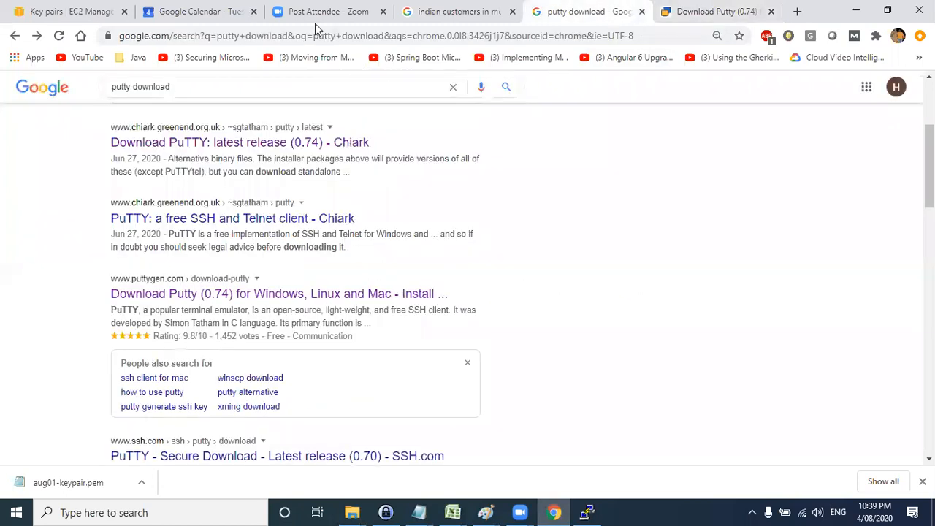
pyautogui.click(315, 18)
pyautogui.click(73, 13)
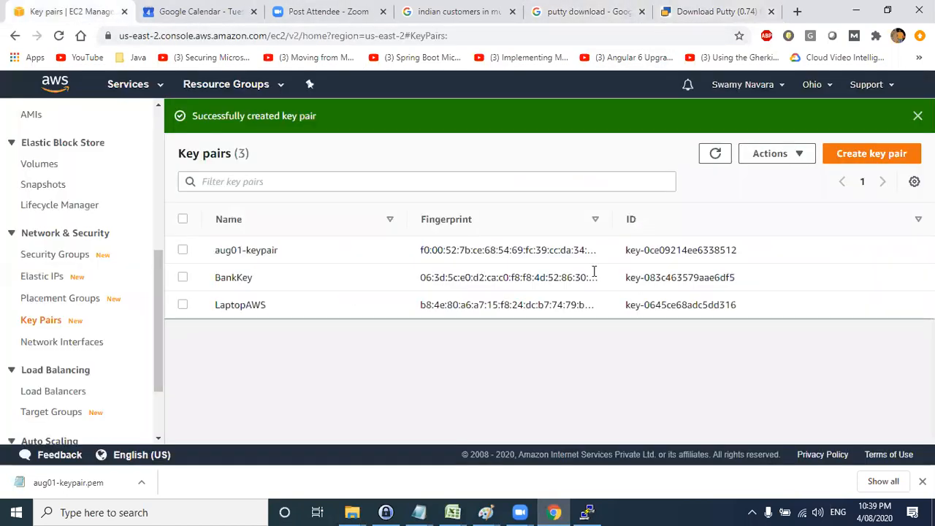
pyautogui.moveTo(276, 252); pyautogui.dragTo(213, 251)
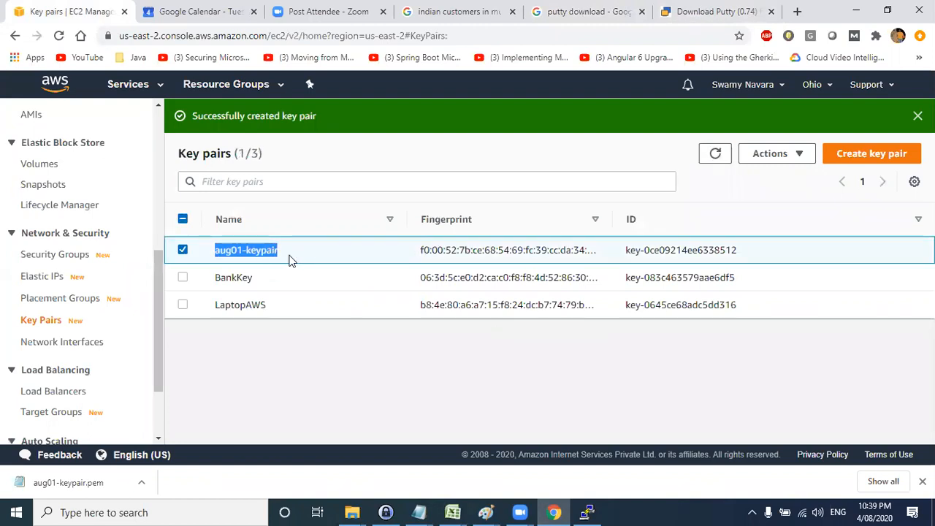
pyautogui.click(856, 11)
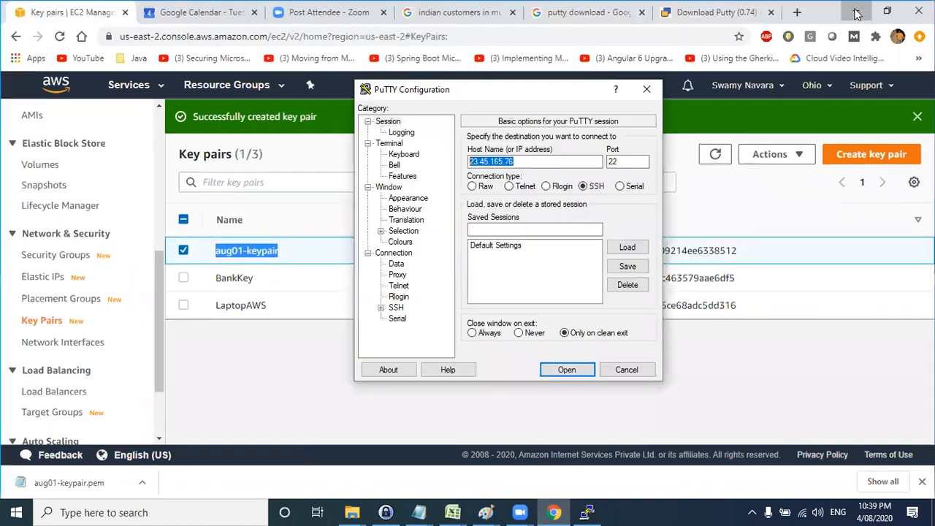
pyautogui.moveTo(514, 161); pyautogui.dragTo(468, 162)
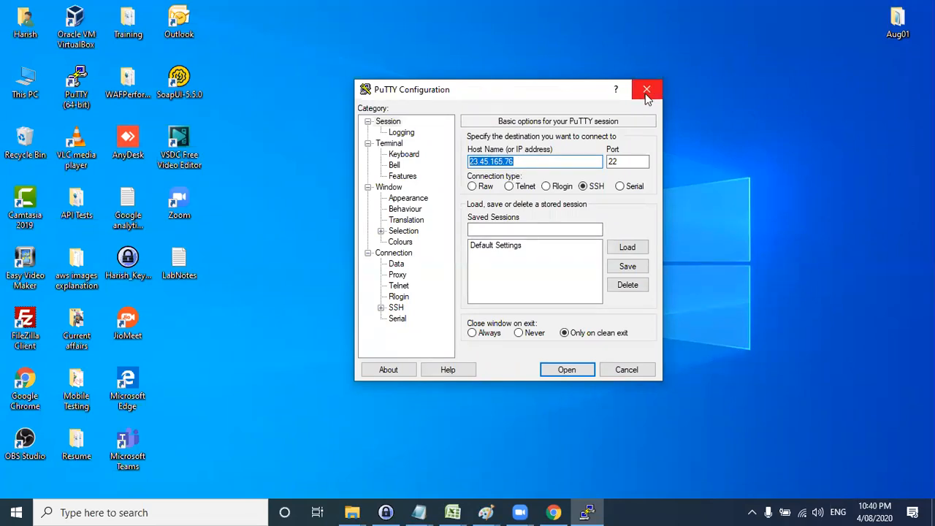
# Switch to the LabNotes file in Notepad and highlight the Day 3 item "2. SSH client - Putty"
pyautogui.click(552, 512)
pyautogui.moveTo(419, 512)
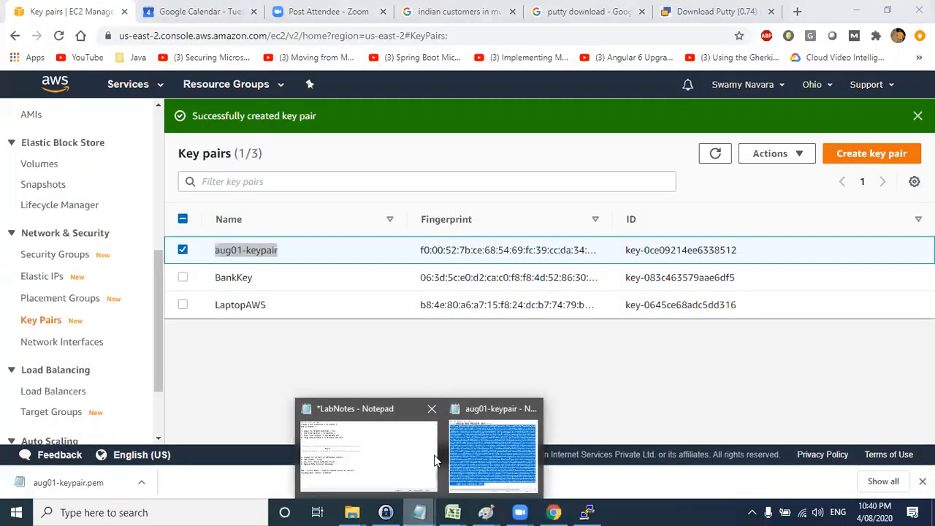
pyautogui.click(374, 460)
pyautogui.moveTo(150, 278); pyautogui.dragTo(3, 278)
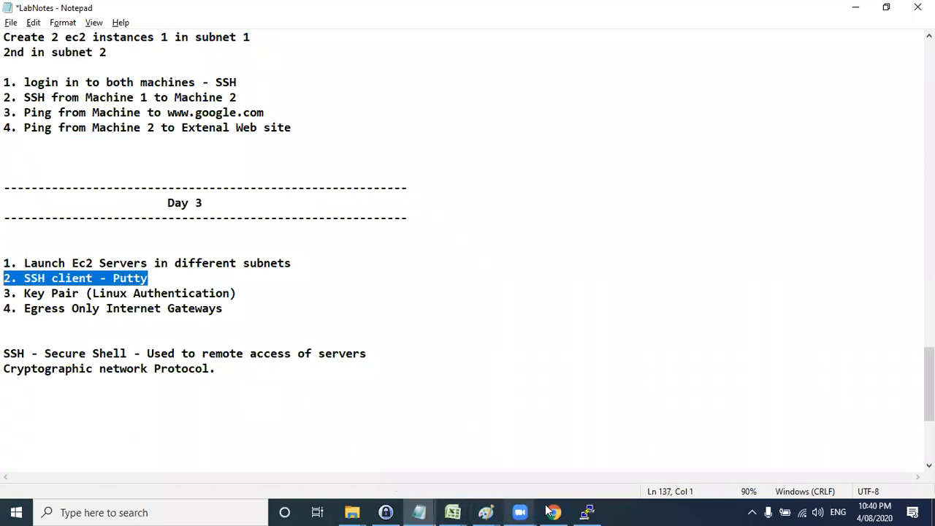
# View the PuTTY installer files in the Downloads folder and minimize the windows to return to the desktop
pyautogui.moveTo(352, 512)
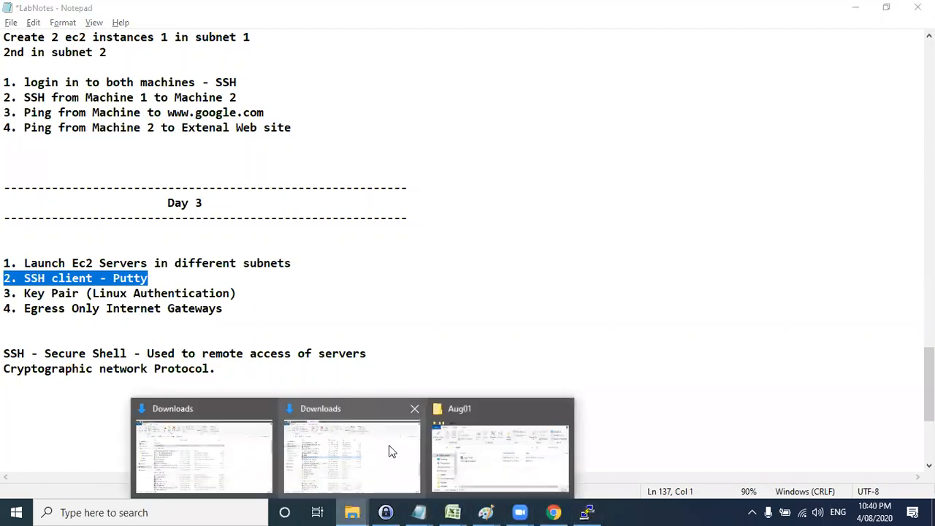
pyautogui.click(330, 439)
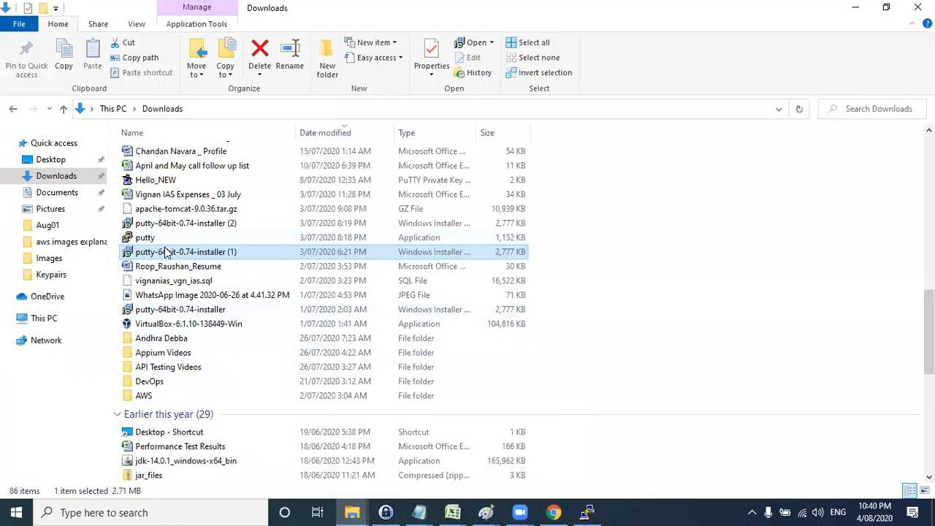
pyautogui.click(856, 7)
pyautogui.click(856, 7)
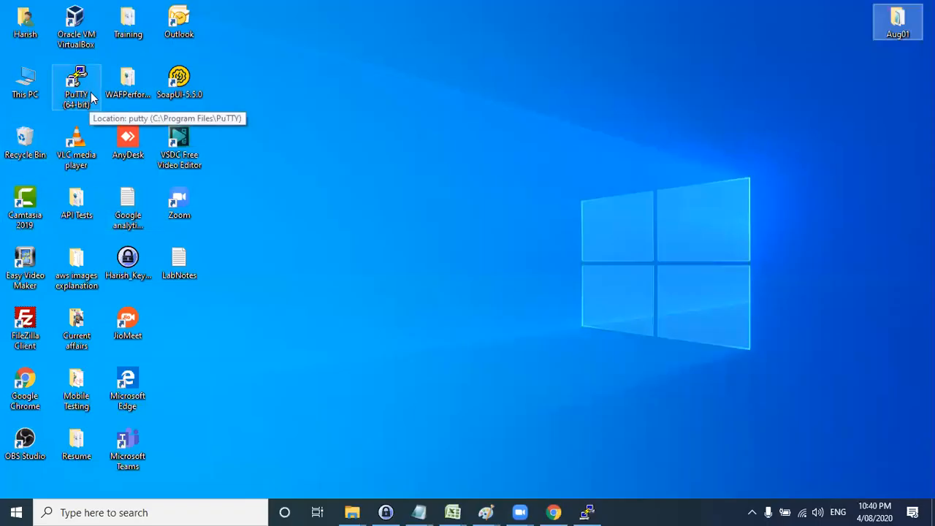
# Return to LabNotes in Notepad and highlight the "SSH client - Putty" and "Key Pair (Linux Authentication)" items in turn
pyautogui.click(553, 511)
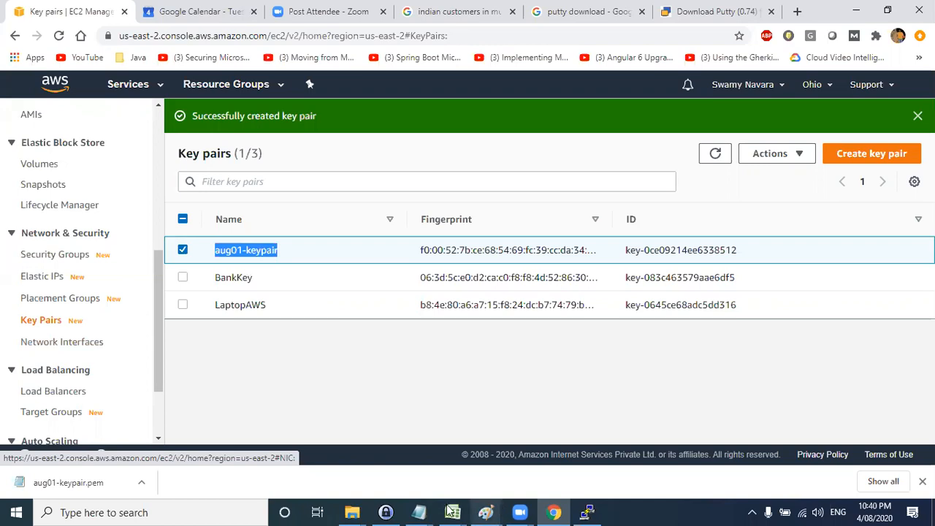
pyautogui.click(386, 512)
pyautogui.click(369, 449)
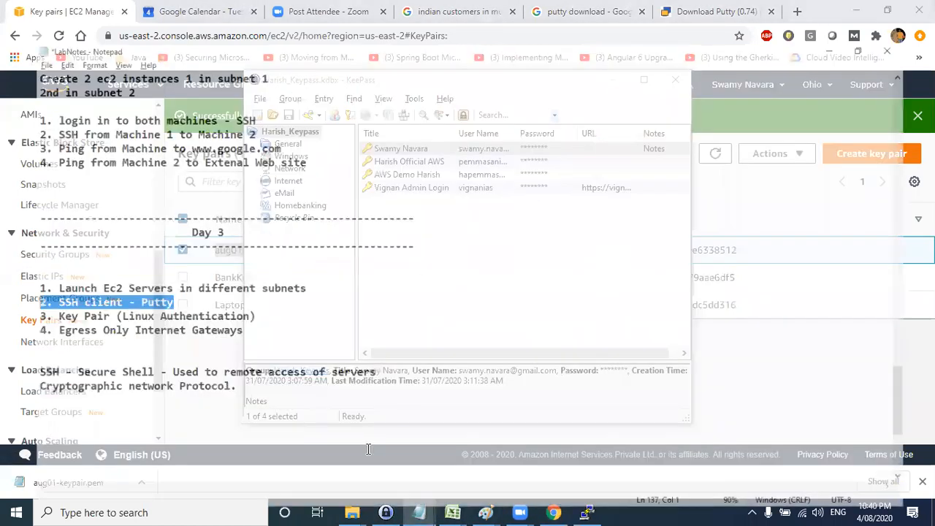
pyautogui.moveTo(149, 278); pyautogui.dragTo(6, 276)
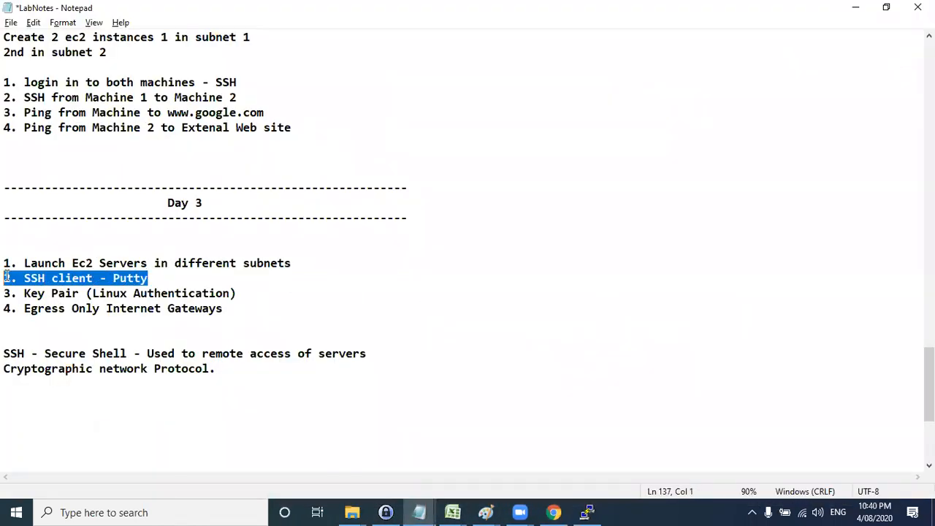
pyautogui.moveTo(255, 295); pyautogui.dragTo(6, 292)
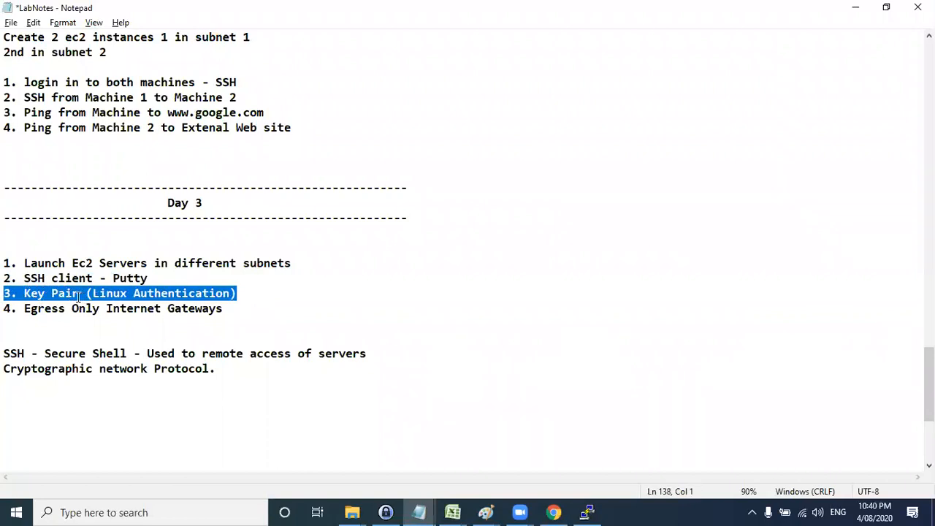
# Highlight "Launch Ec2 Servers in different subnets" in LabNotes, and switch to Chrome to open the EC2 Dashboard with the downloads bar closed
pyautogui.moveTo(29, 263); pyautogui.dragTo(285, 263)
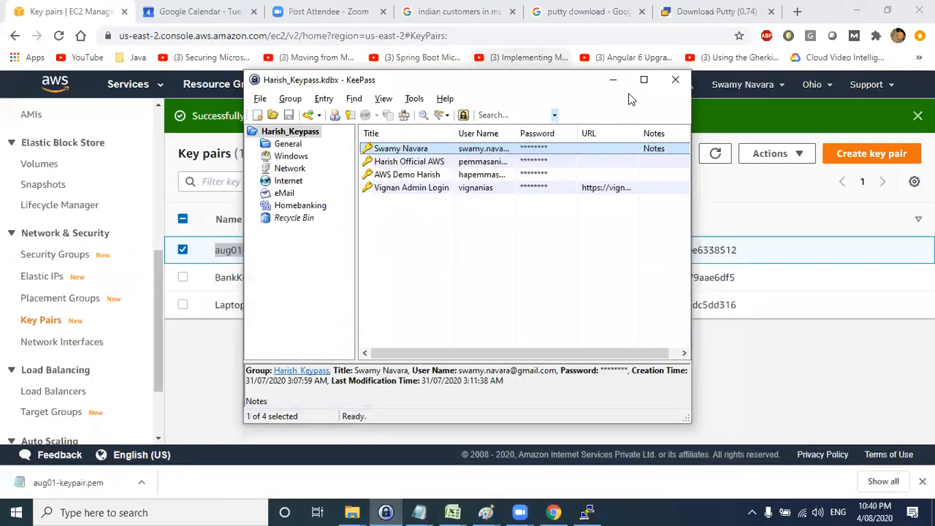
pyautogui.click(612, 80)
pyautogui.scroll(5, 142, 179)
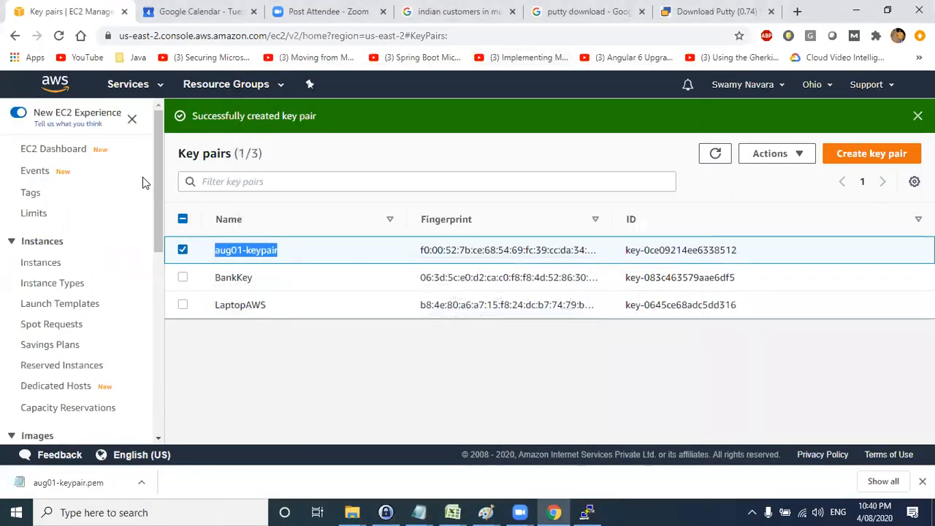
pyautogui.click(46, 153)
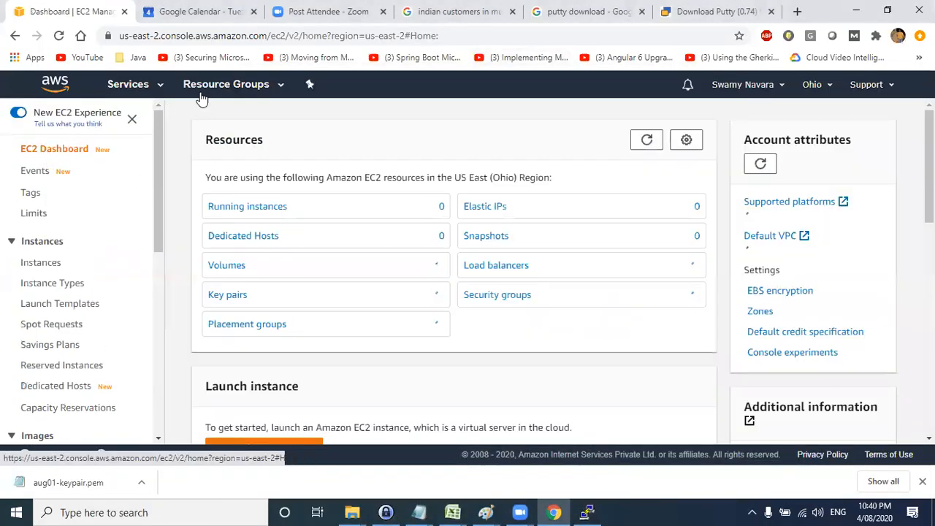
pyautogui.click(143, 86)
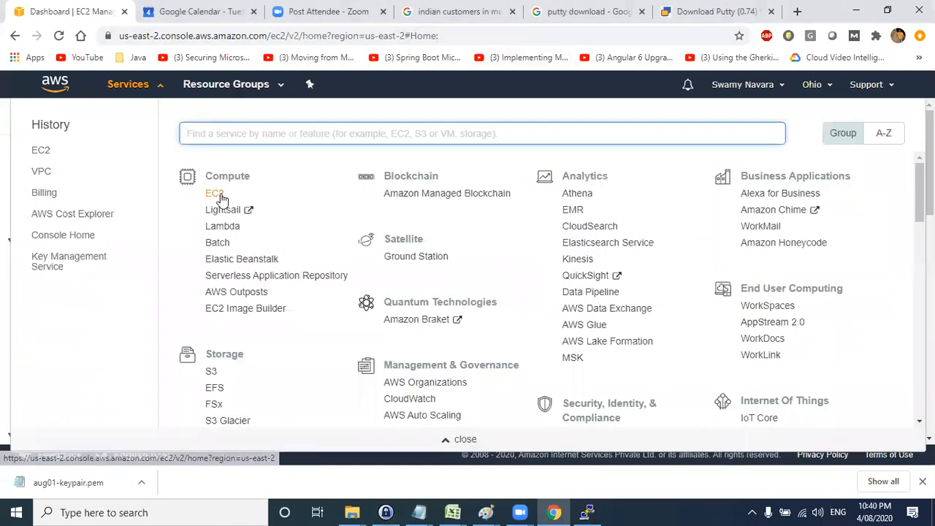
pyautogui.click(213, 195)
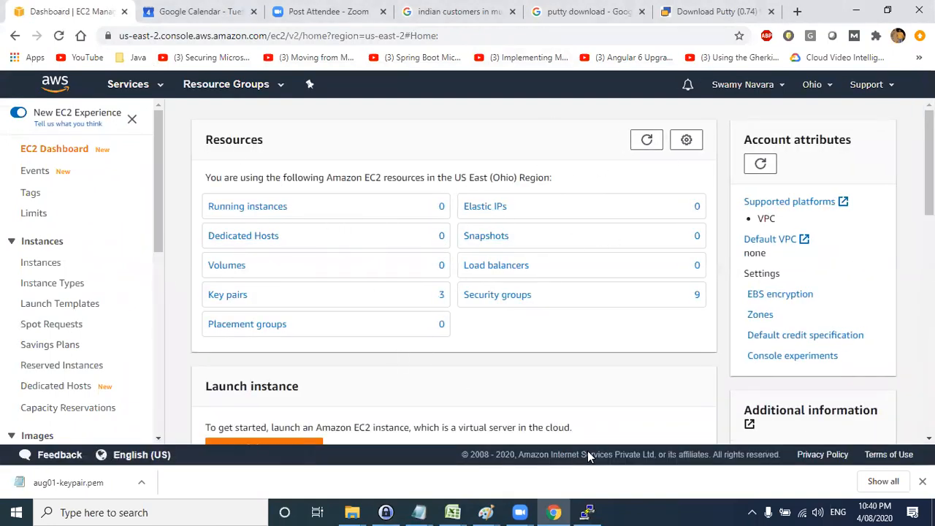
pyautogui.click(922, 482)
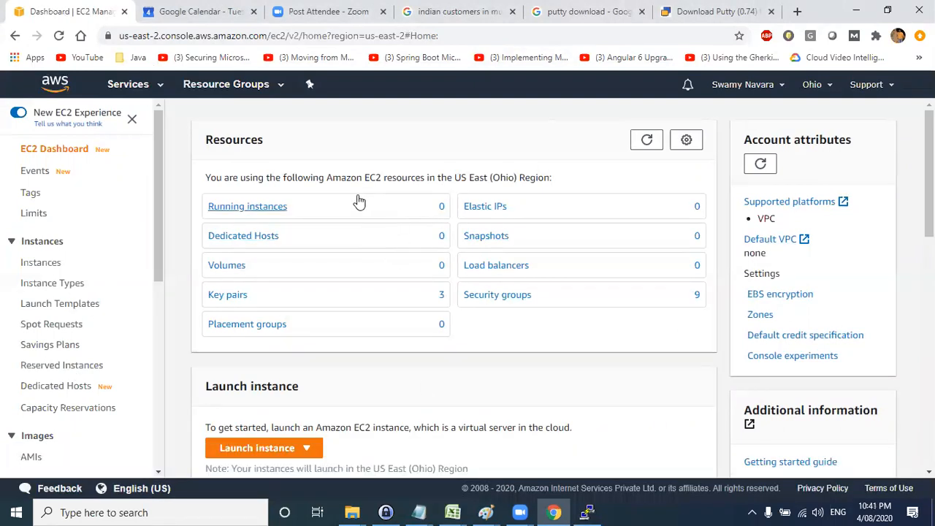
# Look through the EC2 navigation sections from Instances and Images to Elastic Block Store, Network & Security, Load Balancing and Auto Scaling
pyautogui.scroll(-5, 89, 251)
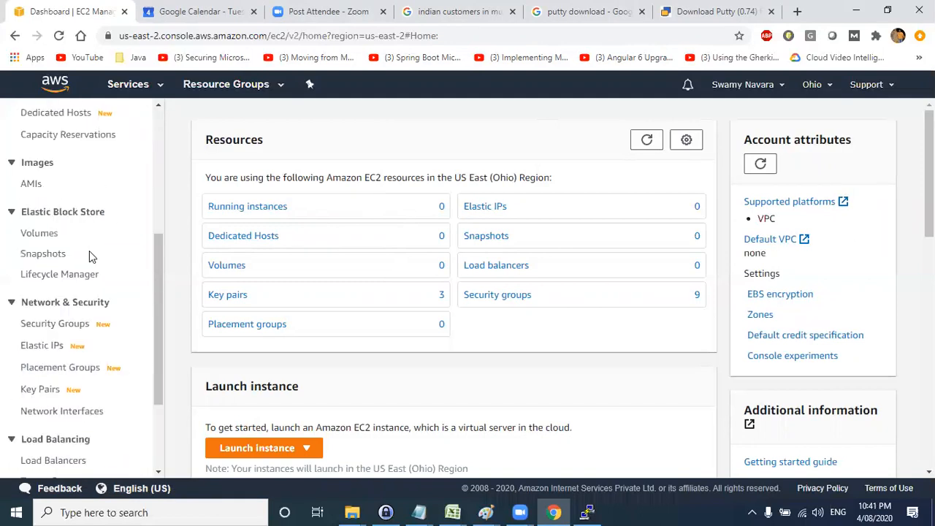
pyautogui.scroll(-2, 85, 258)
pyautogui.scroll(6, 85, 257)
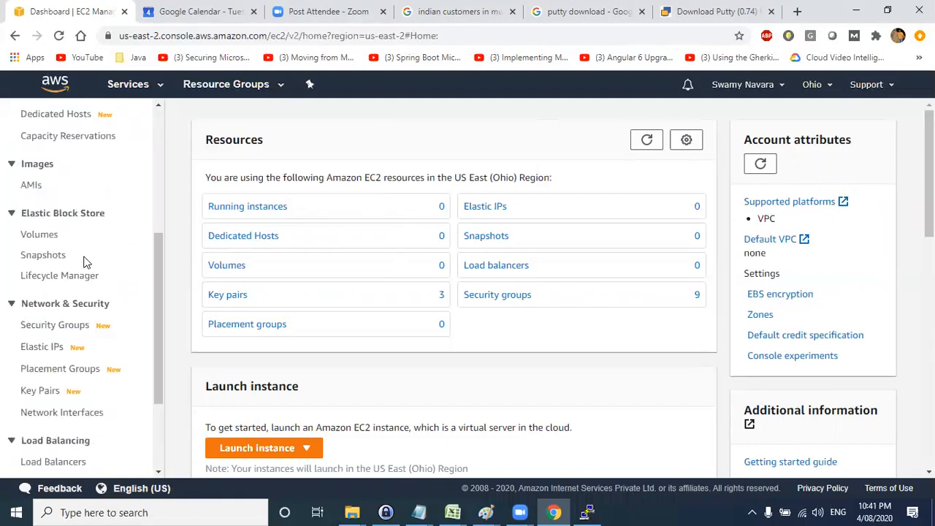
pyautogui.scroll(-1, 48, 219)
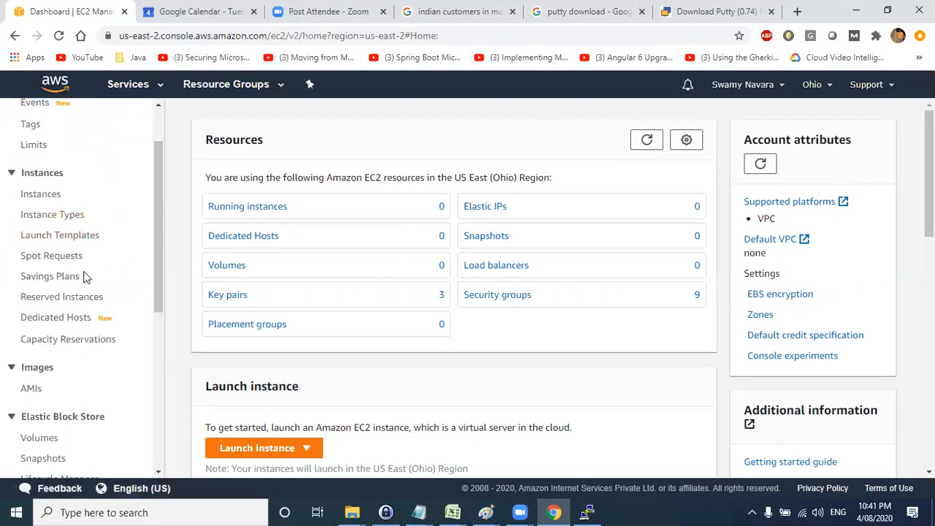
pyautogui.scroll(-2, 84, 277)
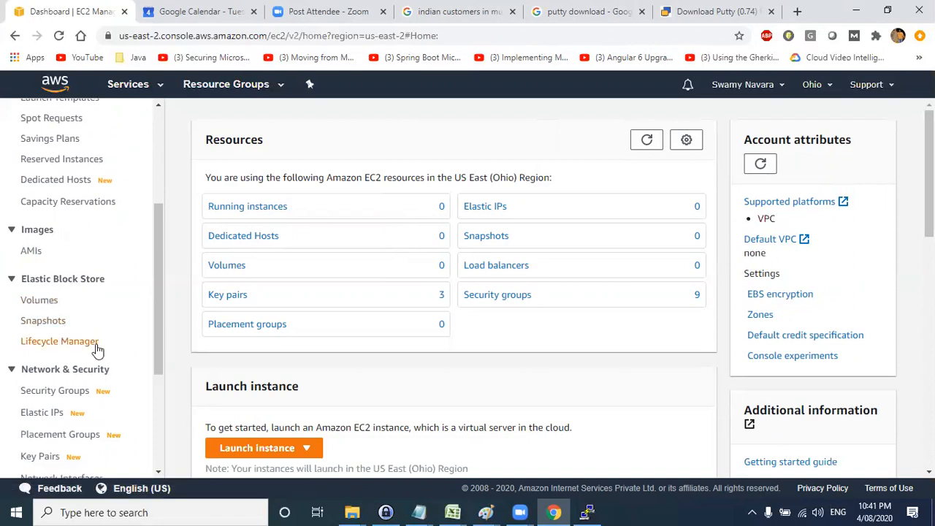
pyautogui.scroll(-1, 93, 349)
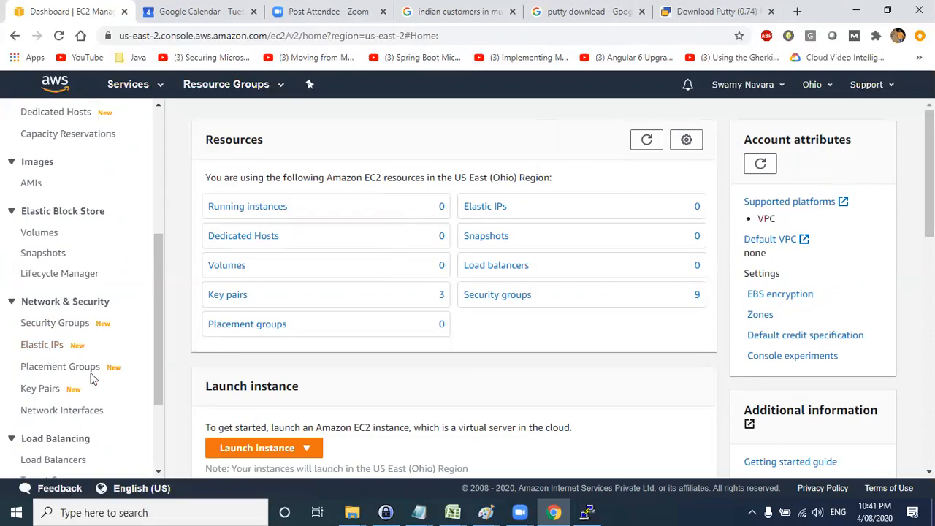
pyautogui.scroll(-2, 81, 350)
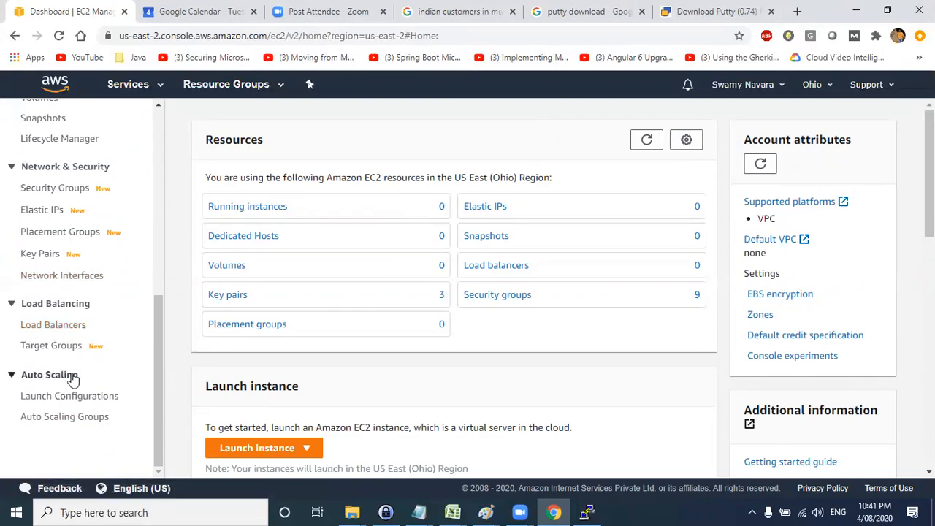
pyautogui.scroll(6, 86, 341)
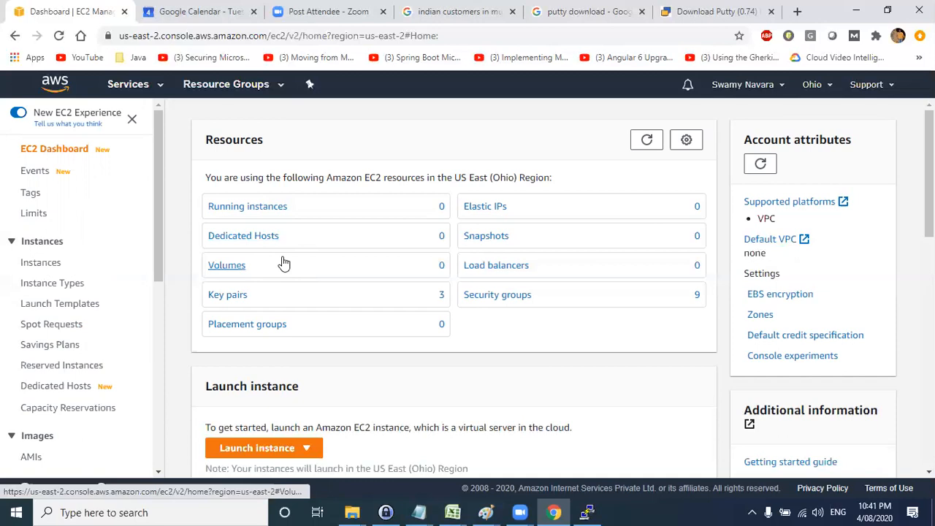
# Start the launch instance wizard from the EC2 Dashboard
pyautogui.scroll(-1, 348, 248)
pyautogui.click(271, 379)
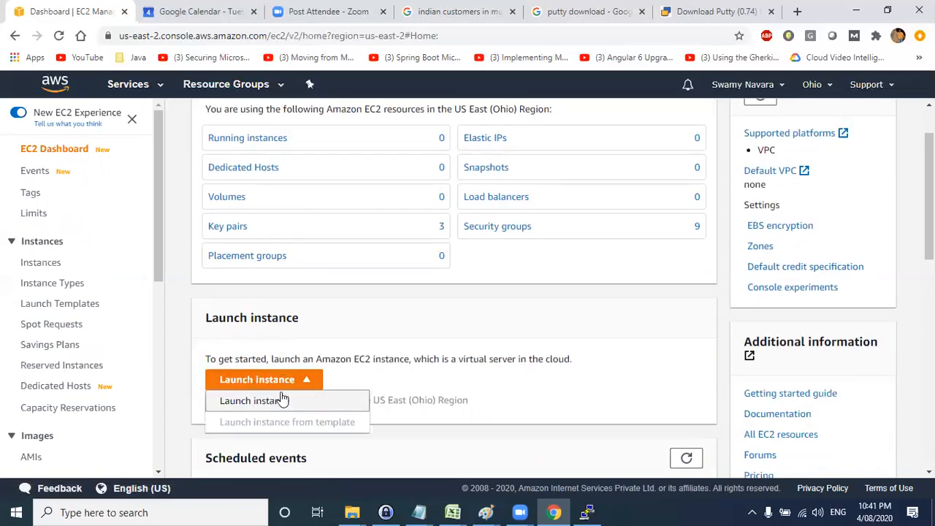
pyautogui.click(282, 400)
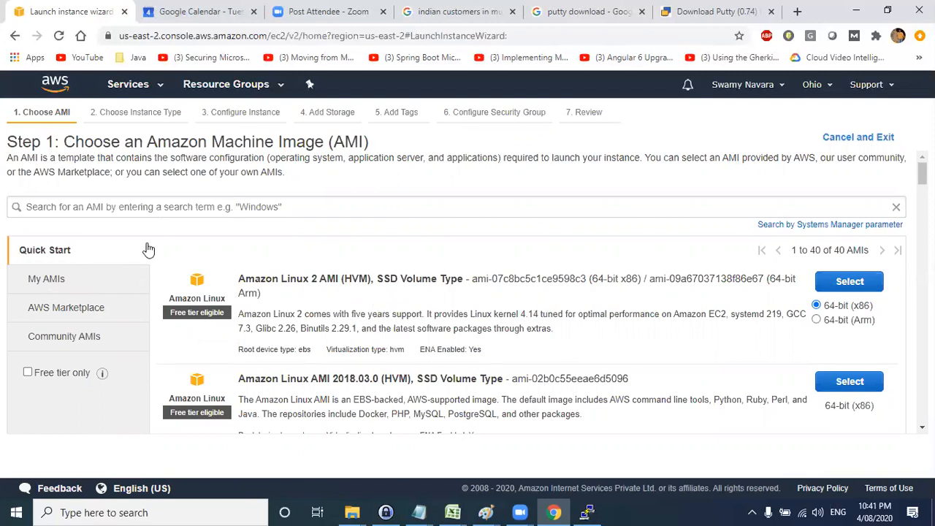
# Review the Linux AMIs, highlighting the Red Hat Enterprise Linux 8, SUSE Linux Enterprise Server 15 SP1 and Ubuntu Server 18.04 names
pyautogui.scroll(-4, 349, 299)
pyautogui.scroll(3, 345, 306)
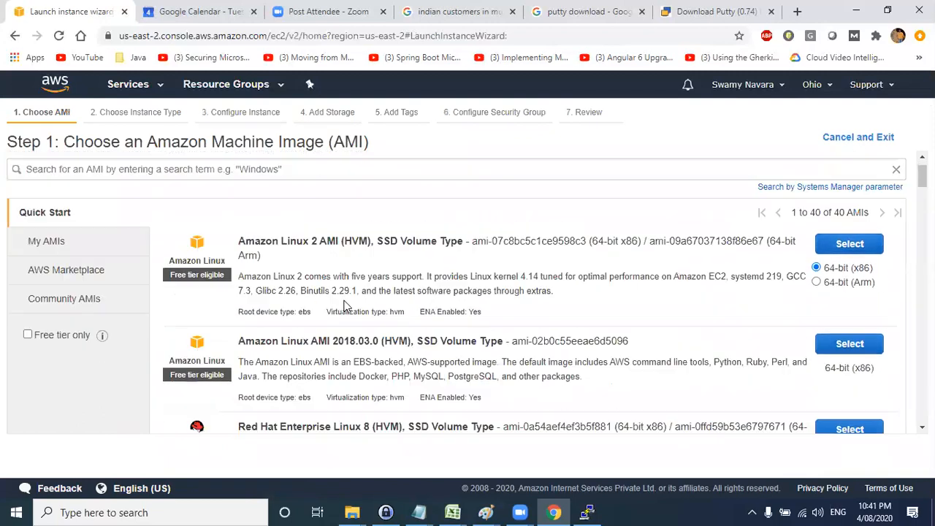
pyautogui.scroll(1, 344, 305)
pyautogui.tripleClick(245, 279)
pyautogui.scroll(-4, 248, 278)
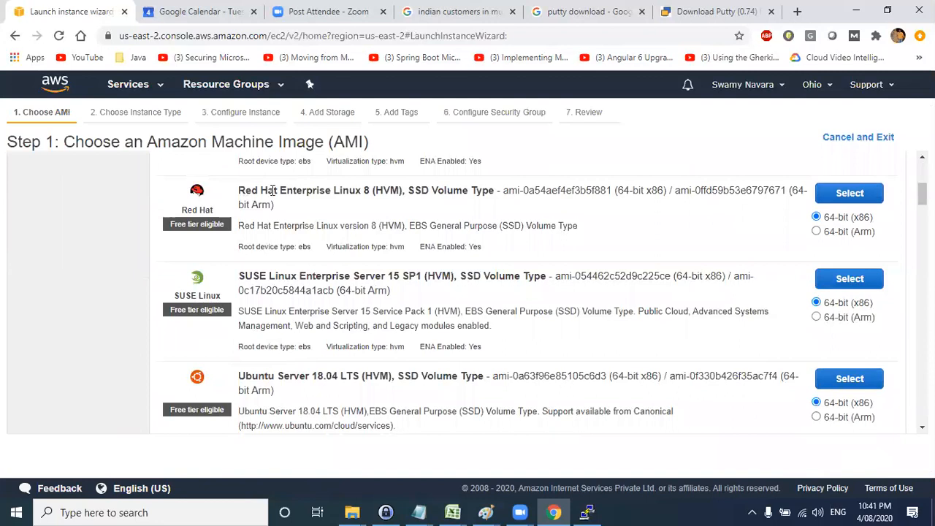
pyautogui.moveTo(239, 190); pyautogui.dragTo(492, 191)
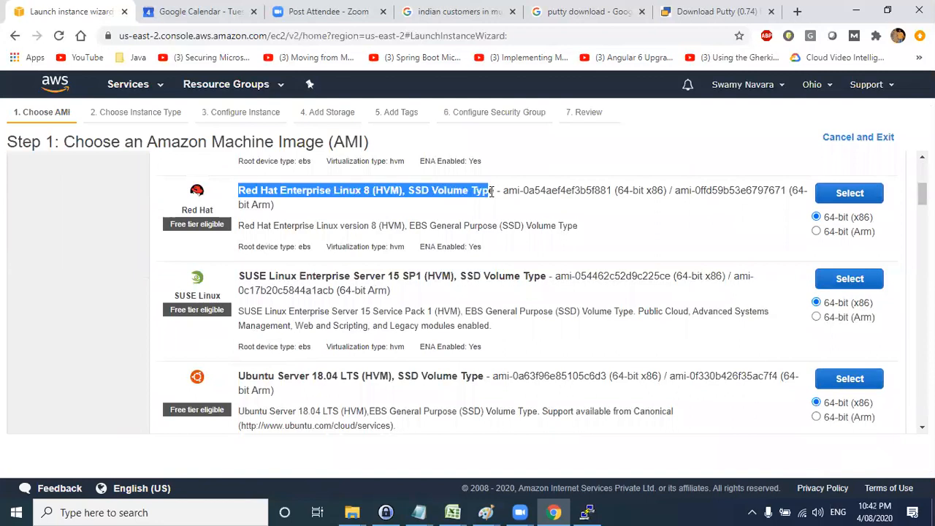
pyautogui.click(240, 278)
pyautogui.moveTo(241, 278); pyautogui.dragTo(525, 299)
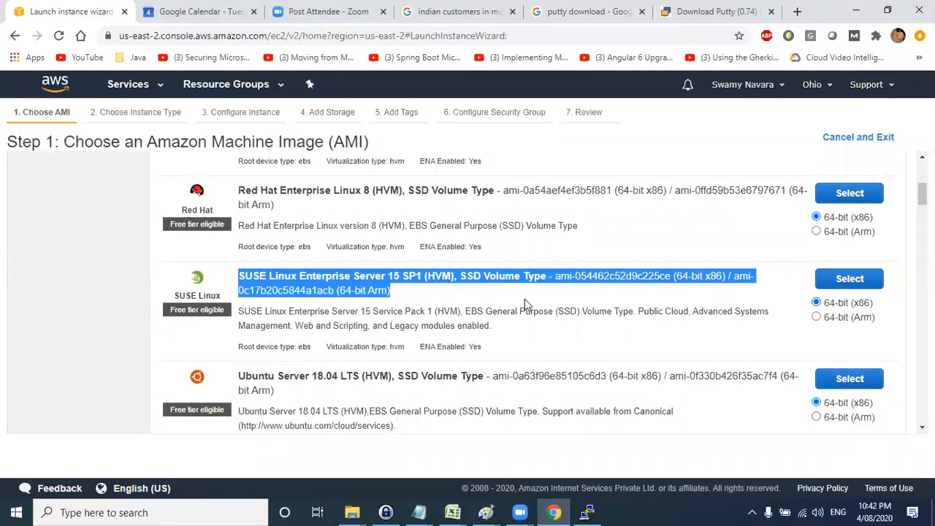
pyautogui.scroll(-3, 524, 299)
pyautogui.moveTo(235, 171); pyautogui.dragTo(341, 169)
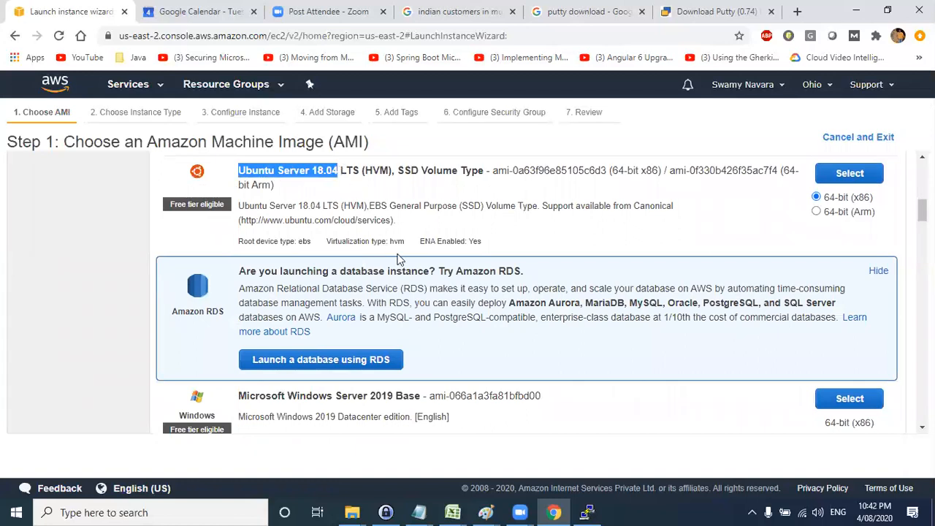
# Highlight the Microsoft Windows Server 2019 Base AMI and compare the Windows images with the Linux ones in the list
pyautogui.scroll(-2, 400, 260)
pyautogui.moveTo(237, 267); pyautogui.dragTo(418, 259)
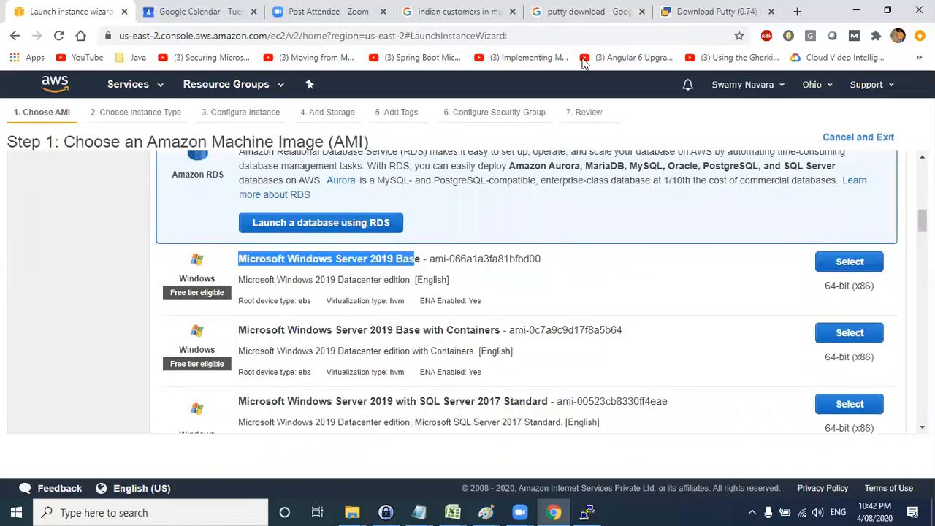
pyautogui.moveTo(428, 258); pyautogui.dragTo(254, 270)
pyautogui.scroll(6, 275, 305)
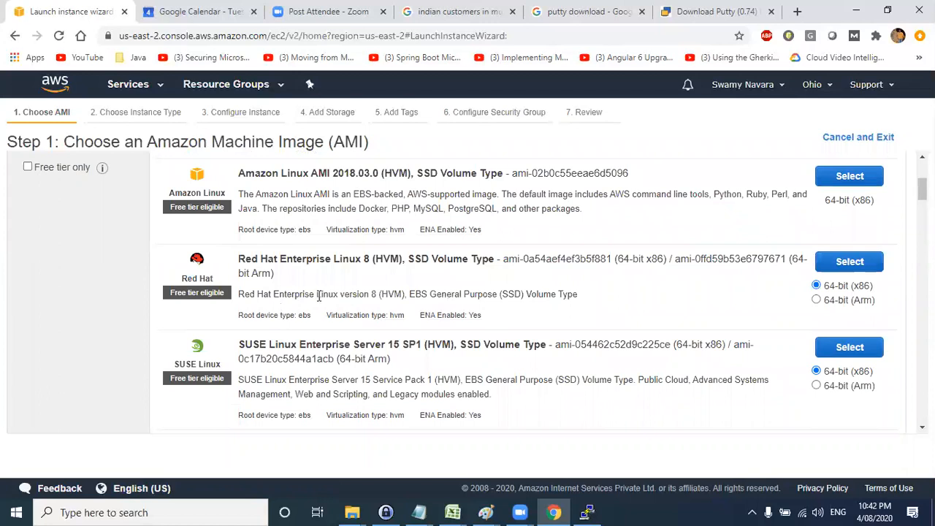
pyautogui.scroll(-3, 471, 315)
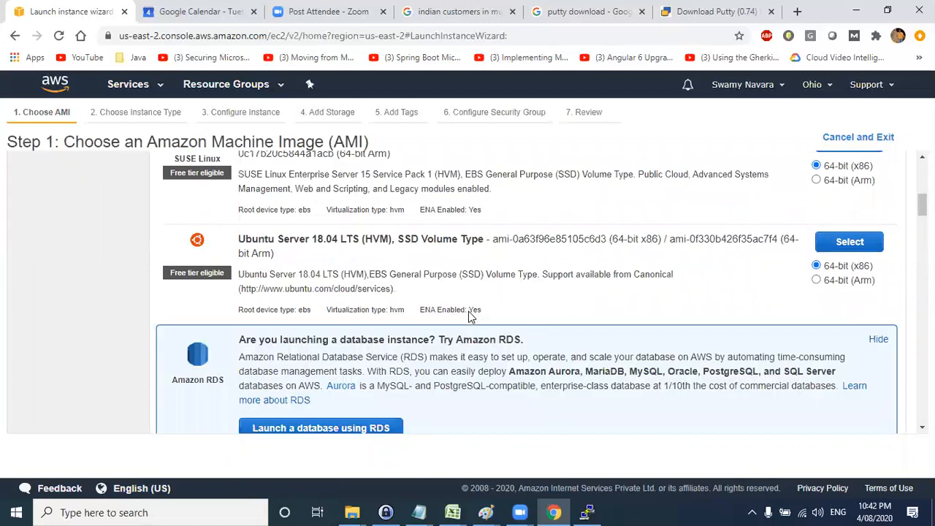
pyautogui.scroll(-3, 468, 312)
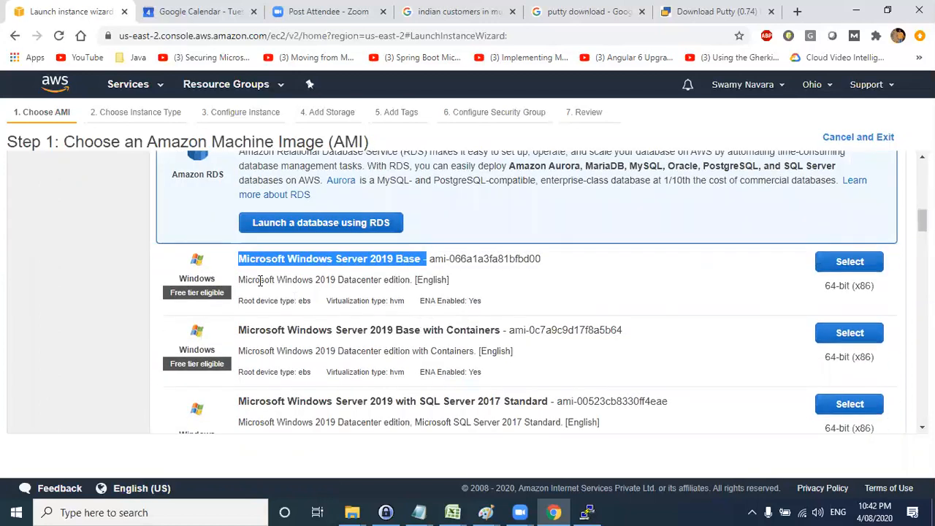
pyautogui.click(240, 261)
pyautogui.moveTo(240, 261); pyautogui.dragTo(418, 260)
pyautogui.scroll(-3, 216, 287)
pyautogui.scroll(5, 224, 303)
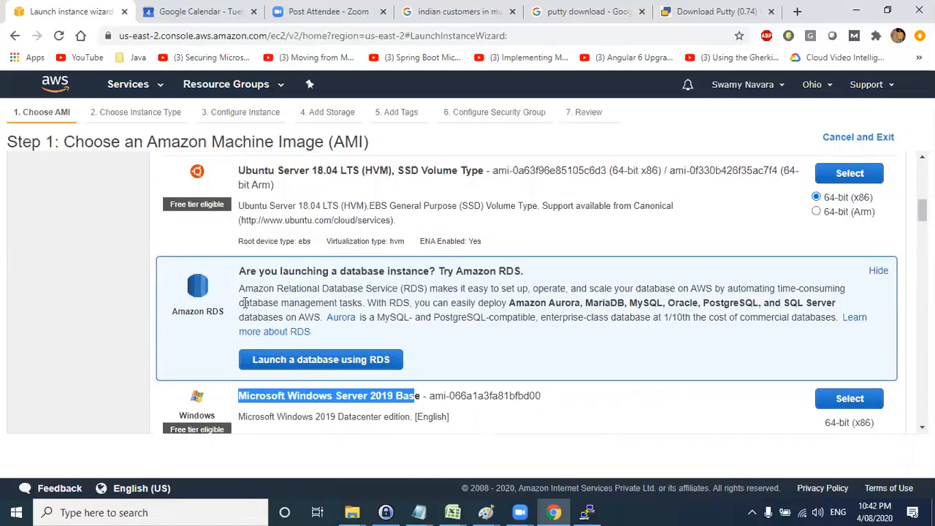
# Choose the Amazon Linux 2 AMI (HVM), SSD Volume Type, 64-bit (x86), as the instance's machine image
pyautogui.scroll(5, 245, 303)
pyautogui.scroll(-3, 401, 312)
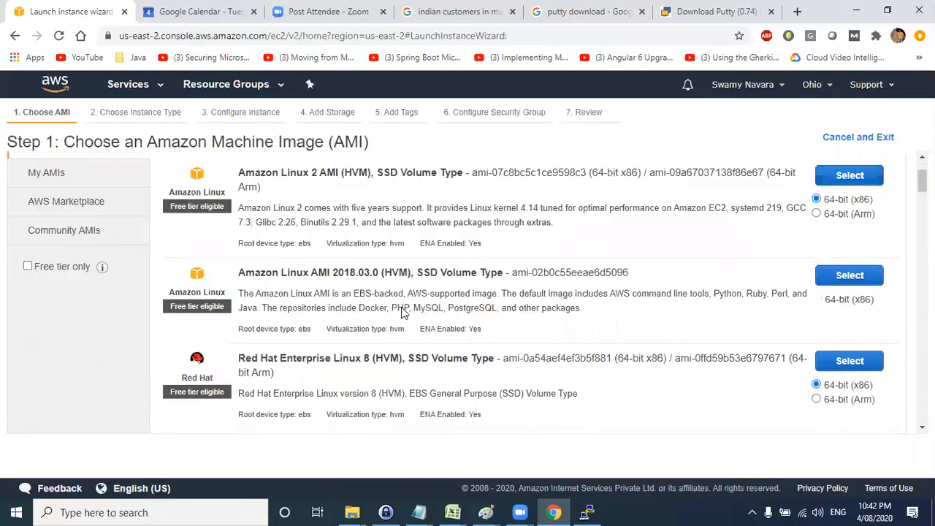
pyautogui.scroll(3, 777, 334)
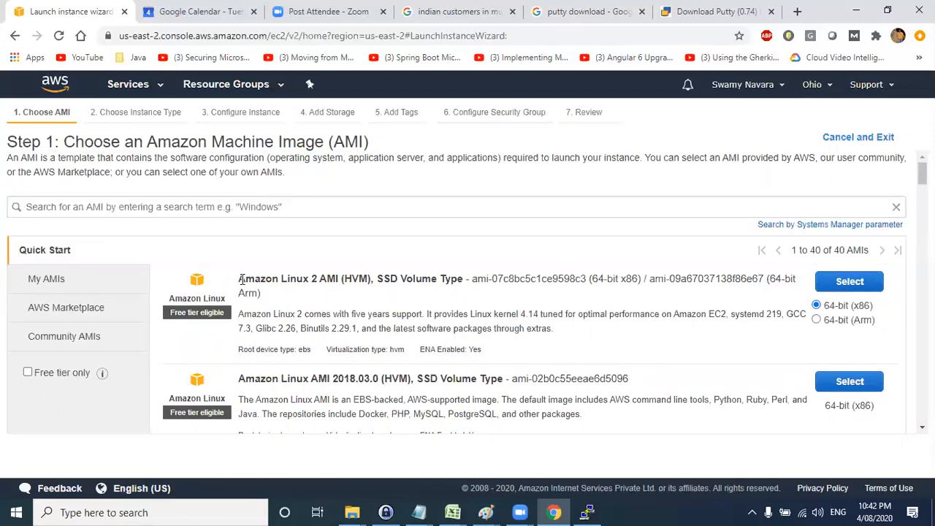
pyautogui.moveTo(241, 281); pyautogui.dragTo(460, 278)
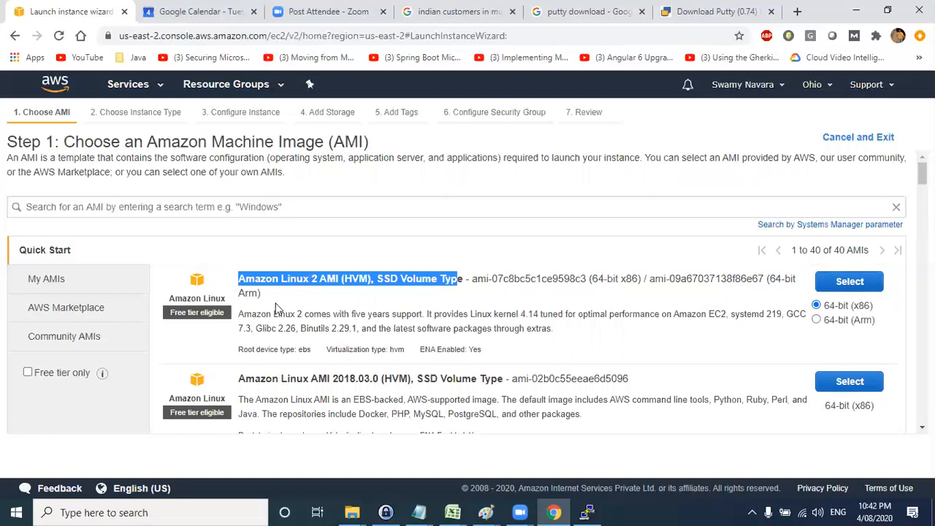
pyautogui.click(830, 289)
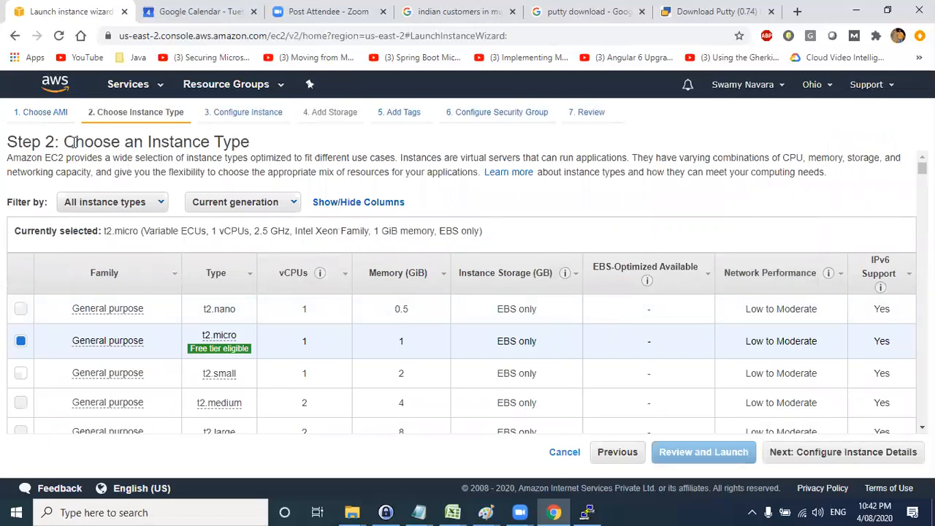
# Highlight the "Choose an Instance Type" heading and examine the available instance types, from t2.micro to the storage optimized family
pyautogui.moveTo(66, 141); pyautogui.dragTo(248, 146)
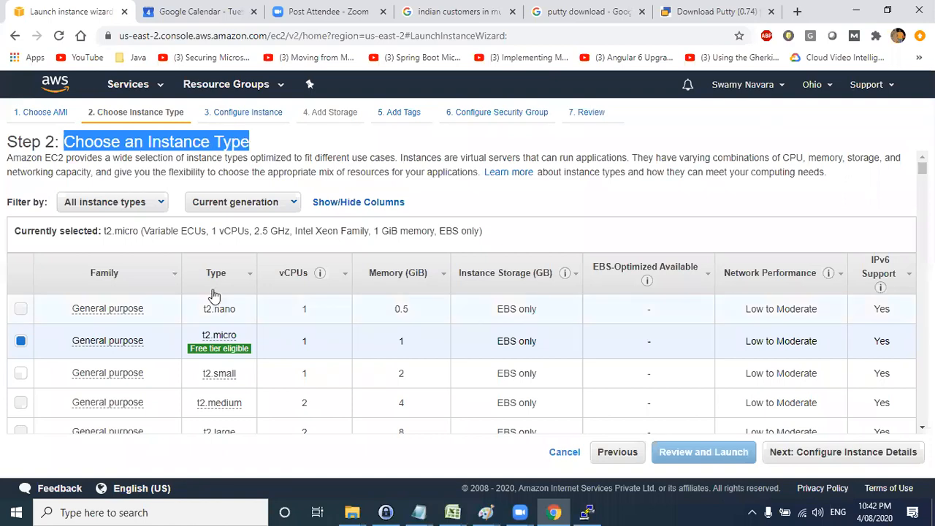
pyautogui.scroll(-10, 212, 292)
pyautogui.scroll(-3, 214, 292)
pyautogui.scroll(15, 214, 294)
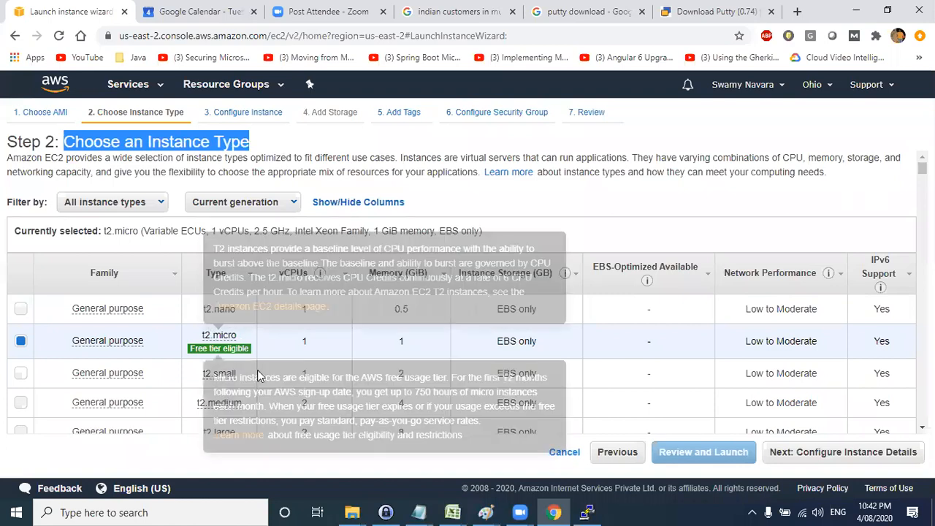
pyautogui.scroll(-10, 219, 365)
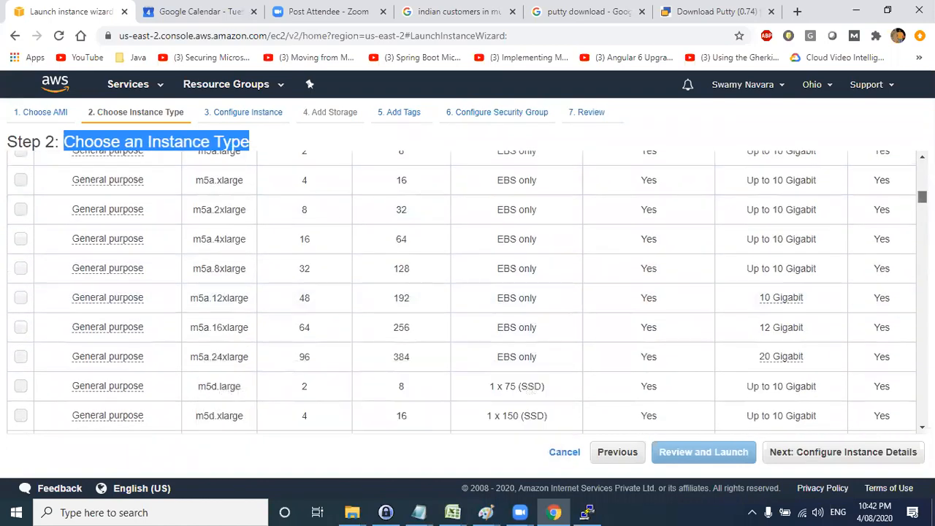
pyautogui.scroll(-20, 878, 416)
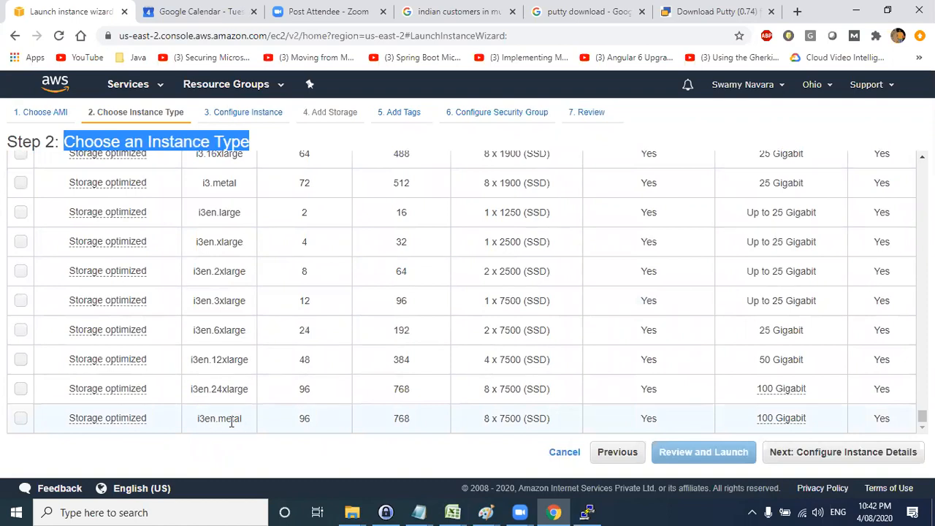
pyautogui.scroll(15, 245, 353)
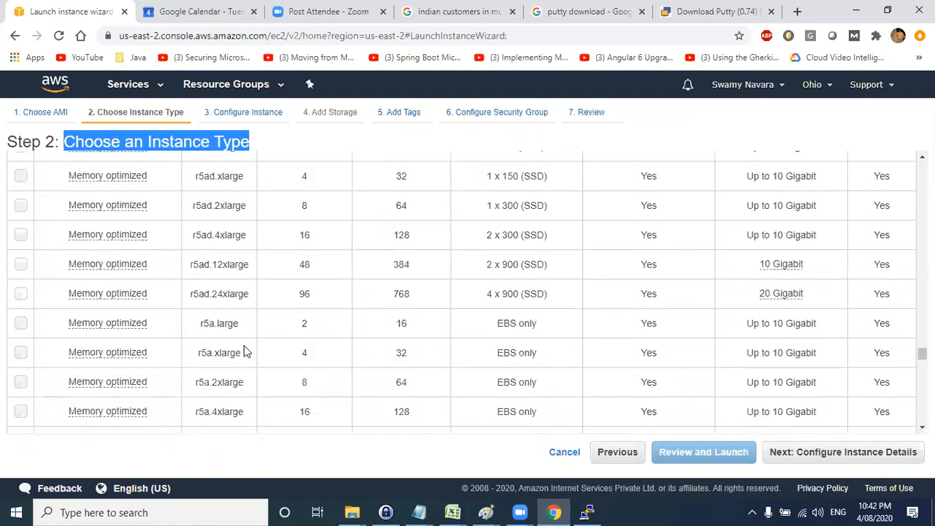
pyautogui.scroll(10, 245, 352)
pyautogui.scroll(15, 246, 352)
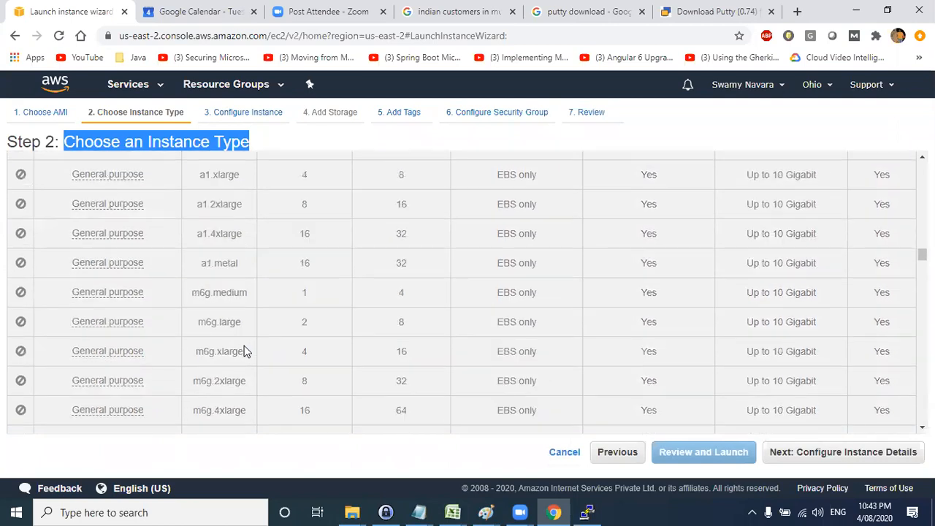
# Examine the instance family filter options and the free tier details of the t2.micro type
pyautogui.scroll(15, 245, 352)
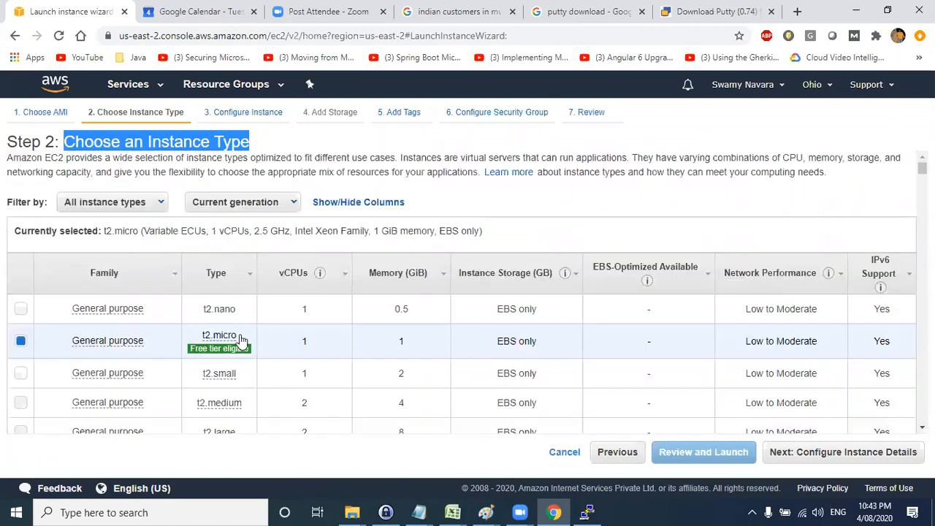
pyautogui.click(645, 231)
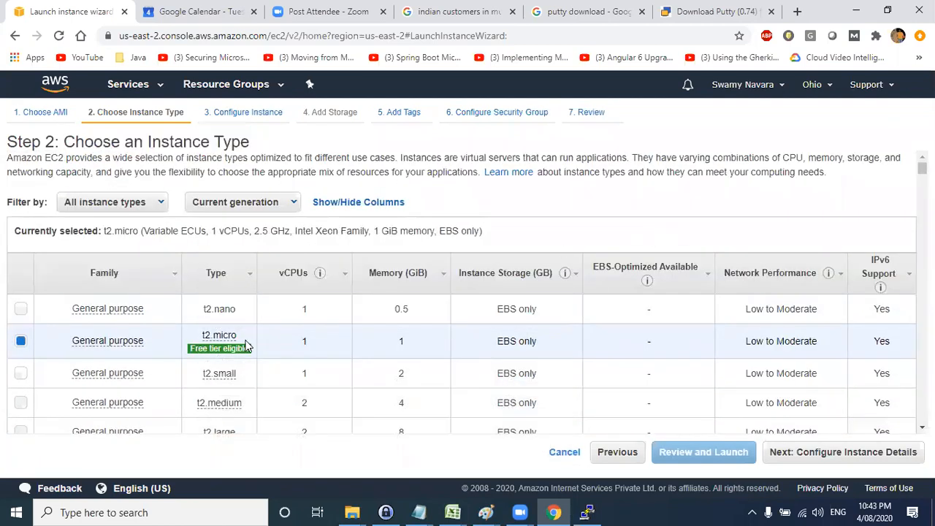
pyautogui.click(119, 202)
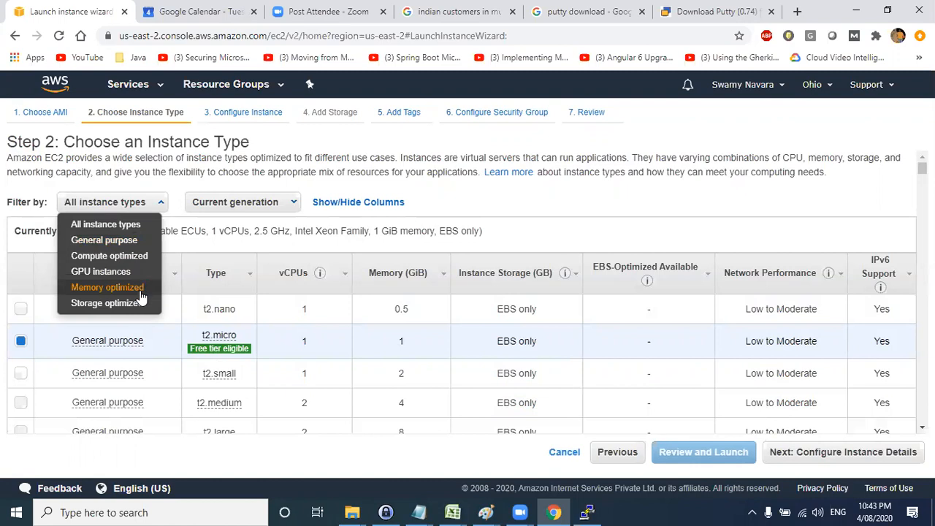
pyautogui.click(547, 230)
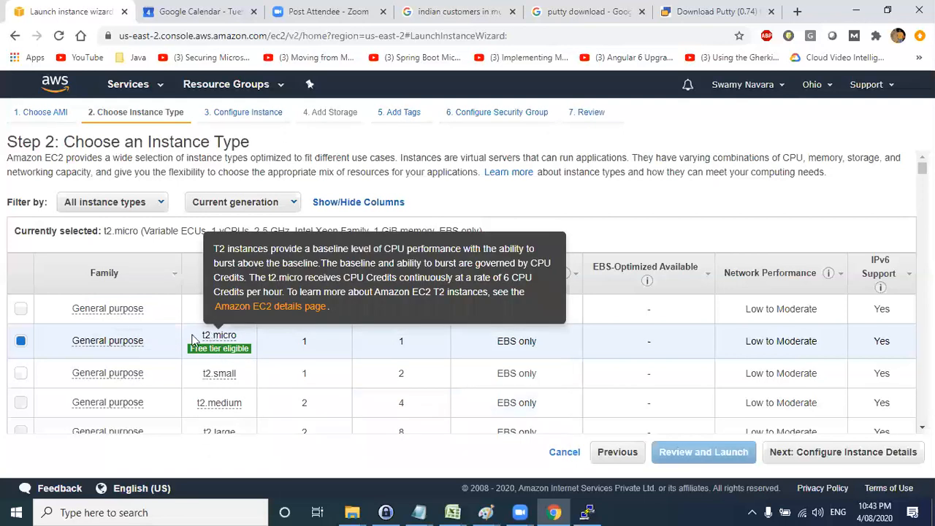
pyautogui.moveTo(146, 342); pyautogui.dragTo(235, 362)
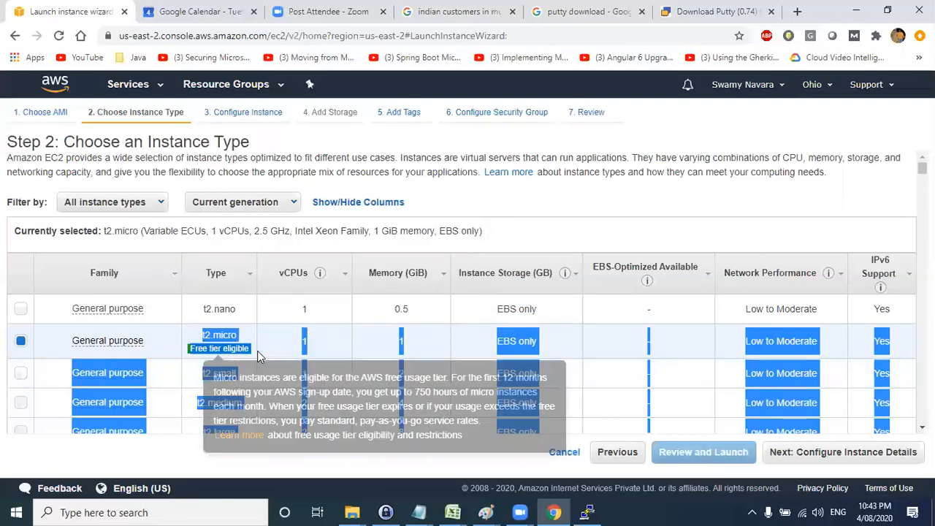
pyautogui.click(257, 350)
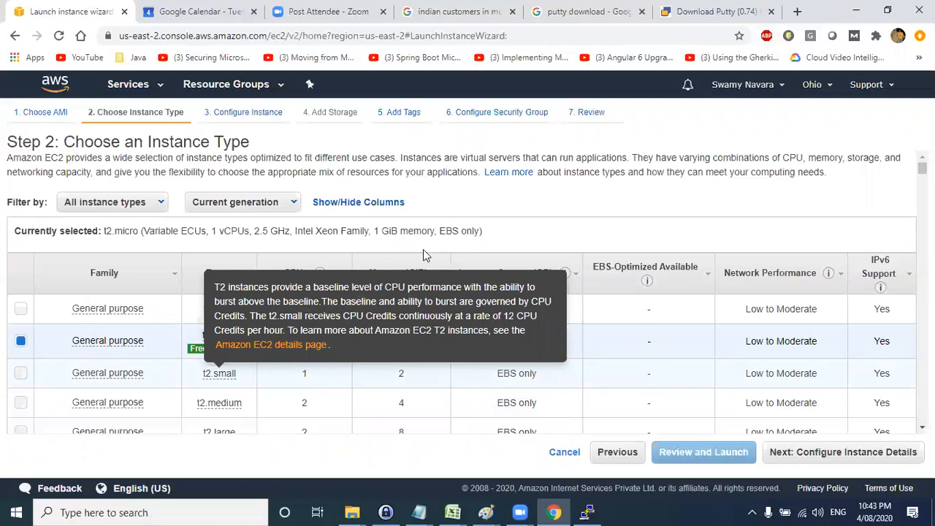
# Switch to the LabNotes file in Notepad and add the line "750 * 1 = 31.25" below the SSH notes
pyautogui.moveTo(420, 512)
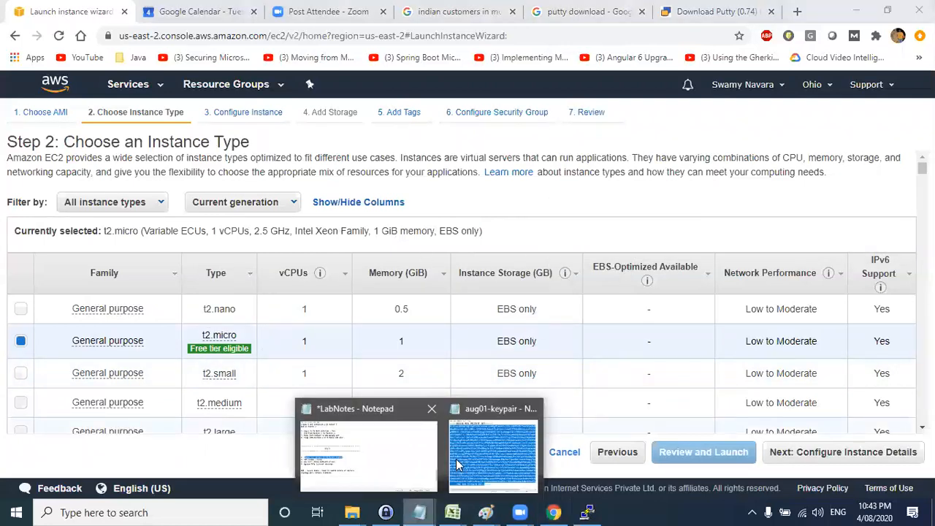
pyautogui.click(367, 463)
pyautogui.click(238, 371)
pyautogui.press('Return')
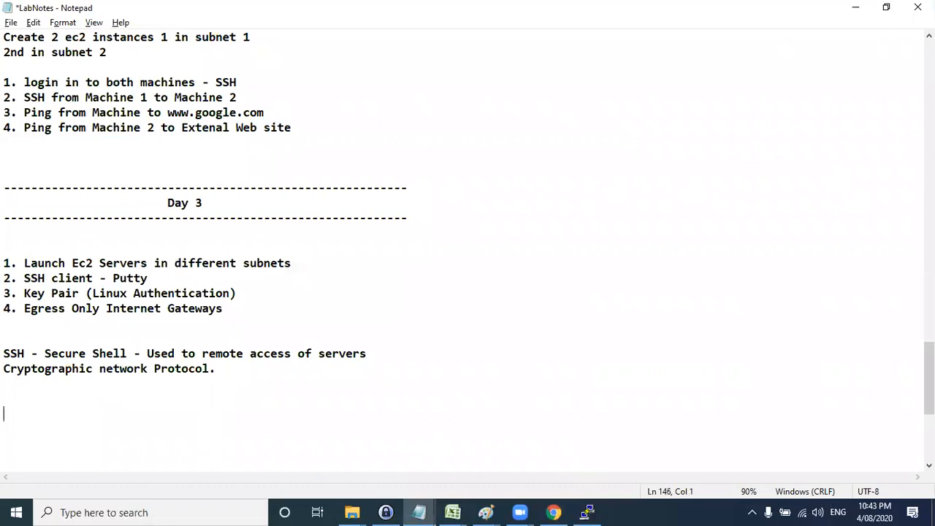
pyautogui.write('750 * 1 =')
pyautogui.press('super')
pyautogui.click(656, 267)
pyautogui.write('31.25')
pyautogui.moveTo(55, 416); pyautogui.dragTo(39, 415)
pyautogui.click(55, 418)
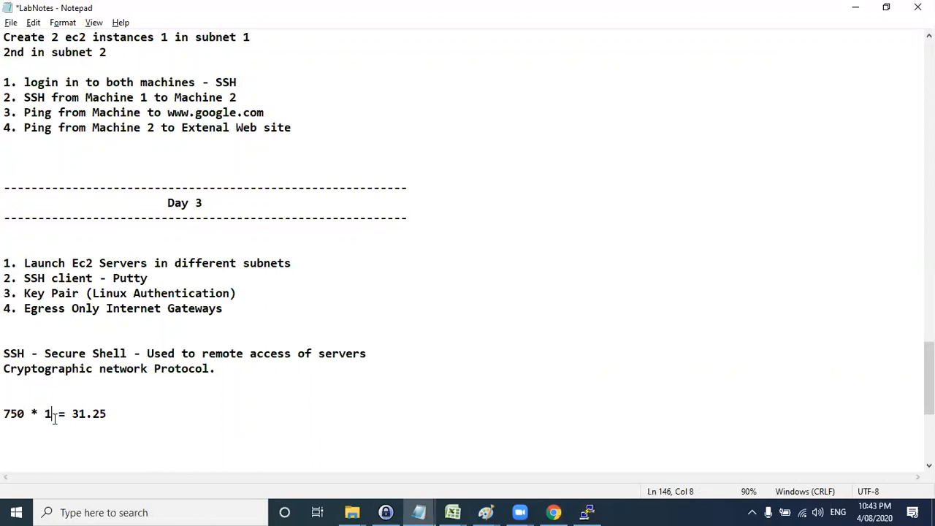
# Copy the "750 * 1 =" calculation to a new line below and change it to "750 * 3 = 10+"
pyautogui.moveTo(68, 414); pyautogui.dragTo(6, 413)
pyautogui.hotkey('ctrl', 'c')
pyautogui.click(139, 414)
pyautogui.press('Return')
pyautogui.press('Return')
pyautogui.hotkey('ctrl', 'v')
pyautogui.doubleClick(48, 443)
pyautogui.write('3')
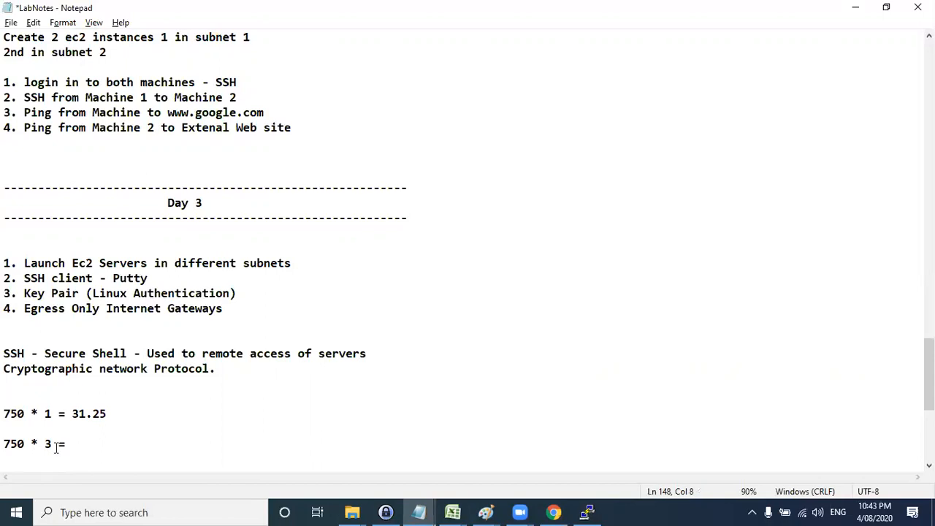
pyautogui.moveTo(71, 414); pyautogui.dragTo(115, 413)
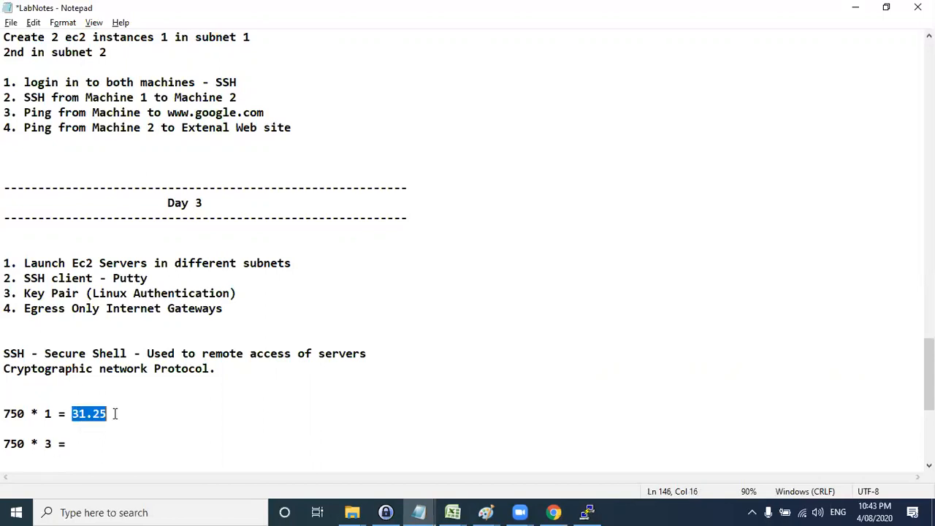
pyautogui.click(83, 439)
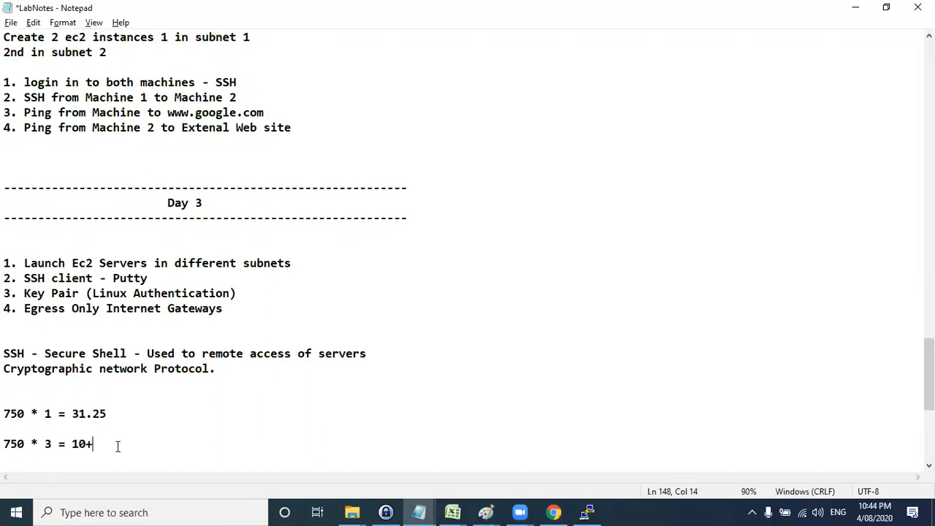
# Highlight the 750-hour calculations for one and three instances to compare them
pyautogui.moveTo(91, 444); pyautogui.dragTo(6, 444)
pyautogui.click(46, 444)
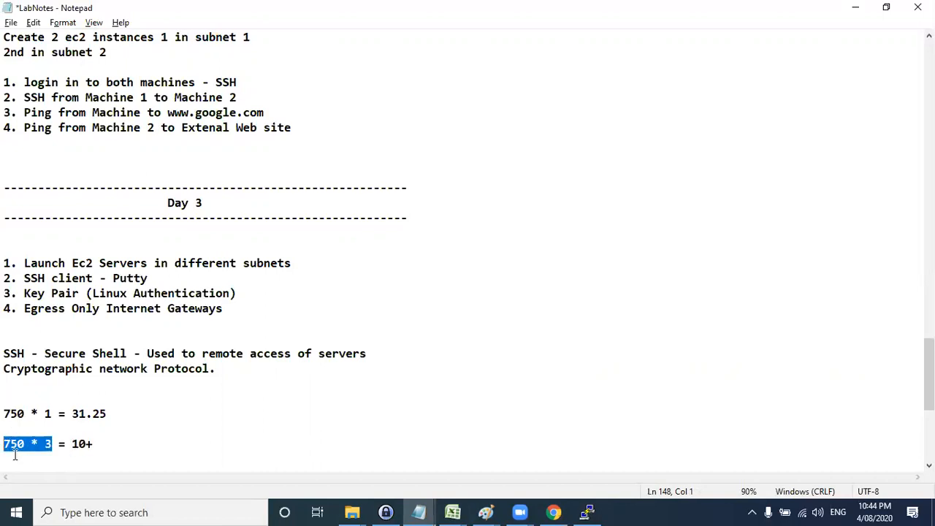
pyautogui.moveTo(6, 413)
pyautogui.mouseDown()
pyautogui.moveTo(41, 413)
pyautogui.moveTo(4, 415)
pyautogui.mouseUp()
pyautogui.moveTo(53, 444); pyautogui.dragTo(4, 444)
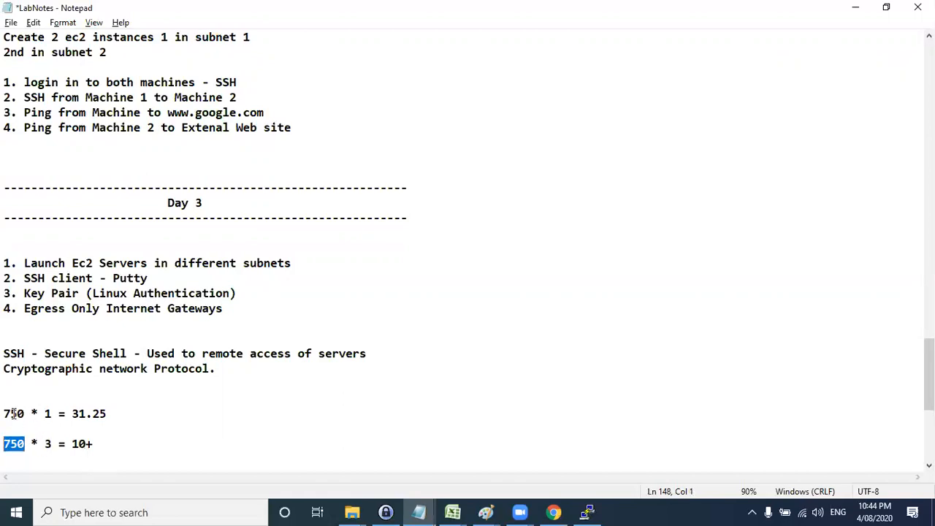
pyautogui.moveTo(94, 443); pyautogui.dragTo(3, 413)
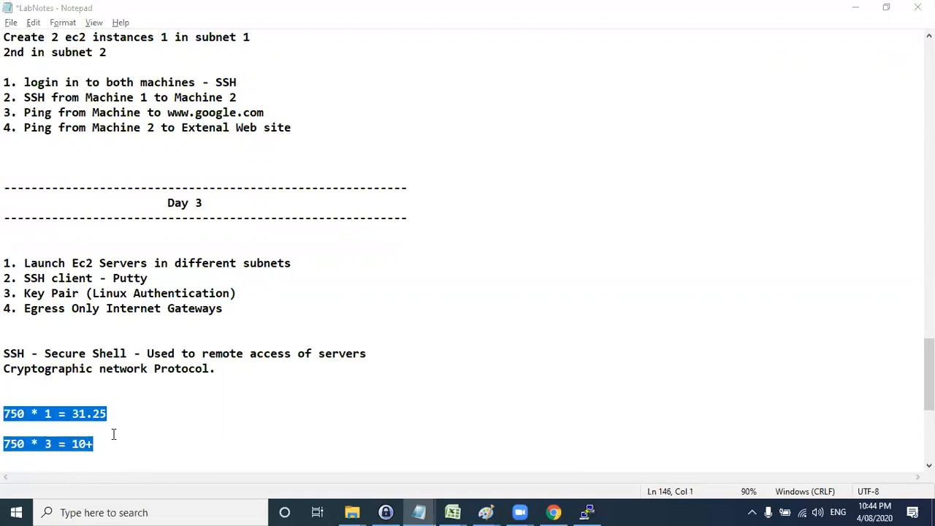
# Return to the launch wizard in Chrome, keep t2.micro, continue to the instance details and highlight the number of instances
pyautogui.hotkey('alt', 'Tab')
pyautogui.moveTo(210, 351)
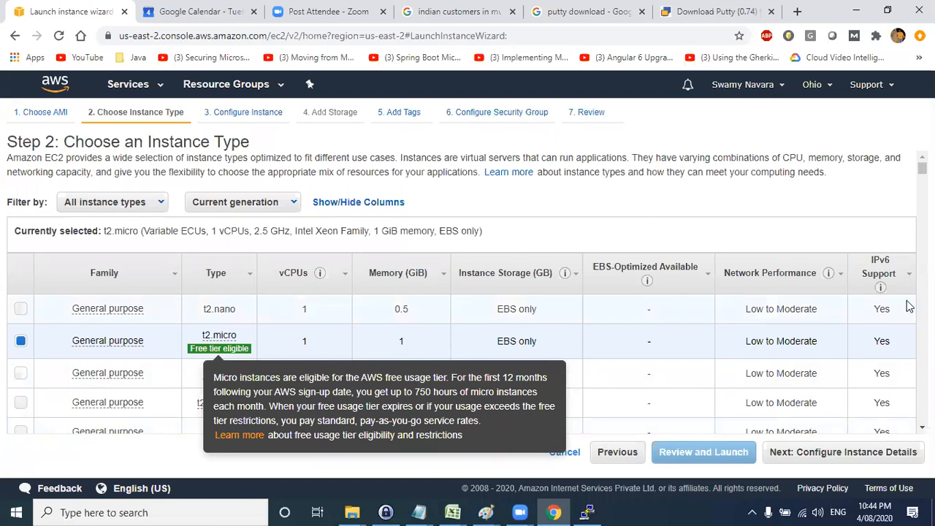
pyautogui.click(818, 457)
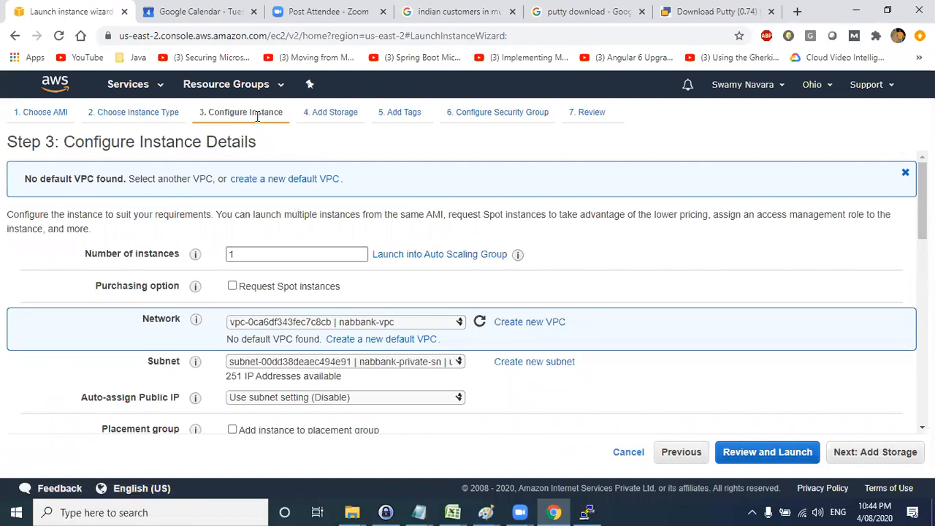
pyautogui.click(323, 254)
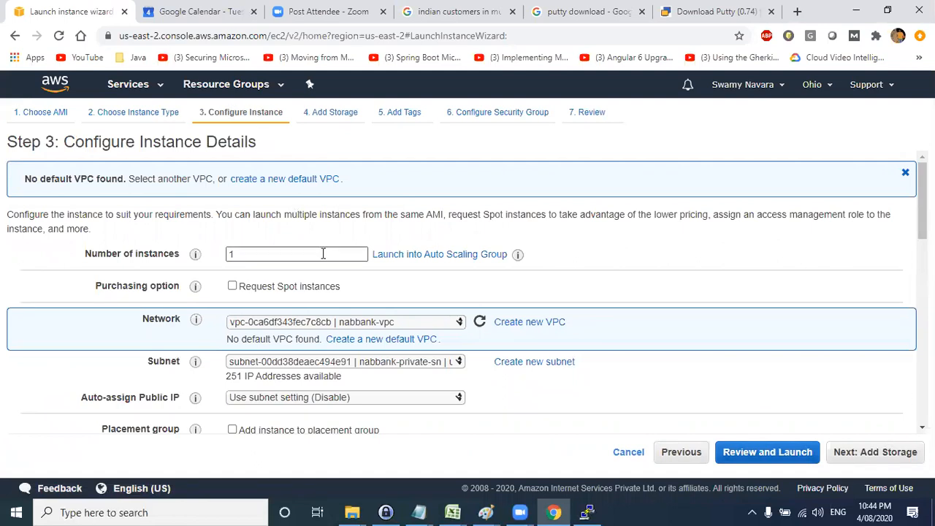
pyautogui.doubleClick(230, 253)
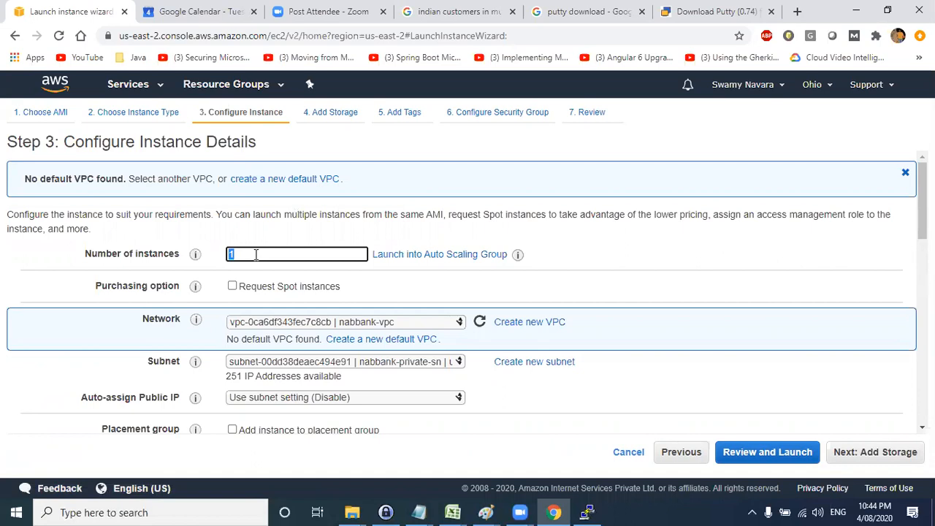
# Set the instance's network to aug01-vpc
pyautogui.scroll(-2, 394, 248)
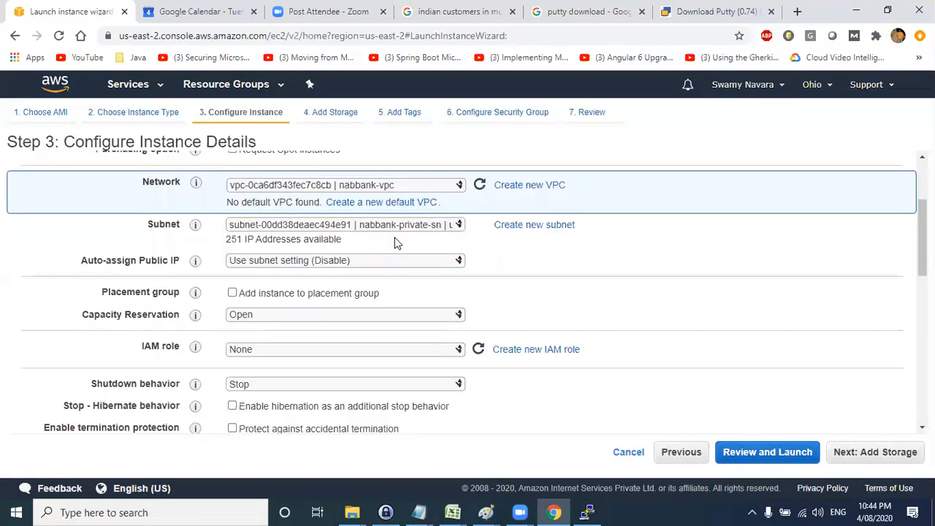
pyautogui.scroll(1, 259, 214)
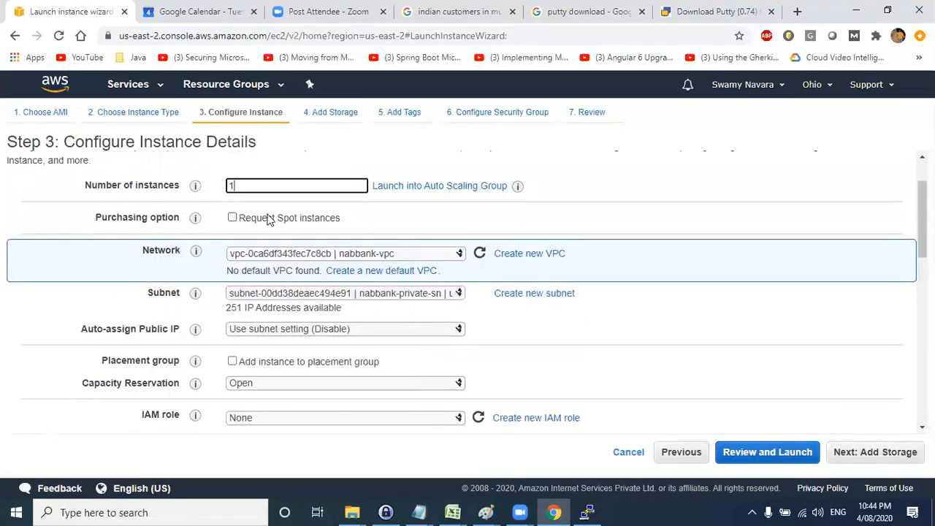
pyautogui.scroll(-1, 294, 225)
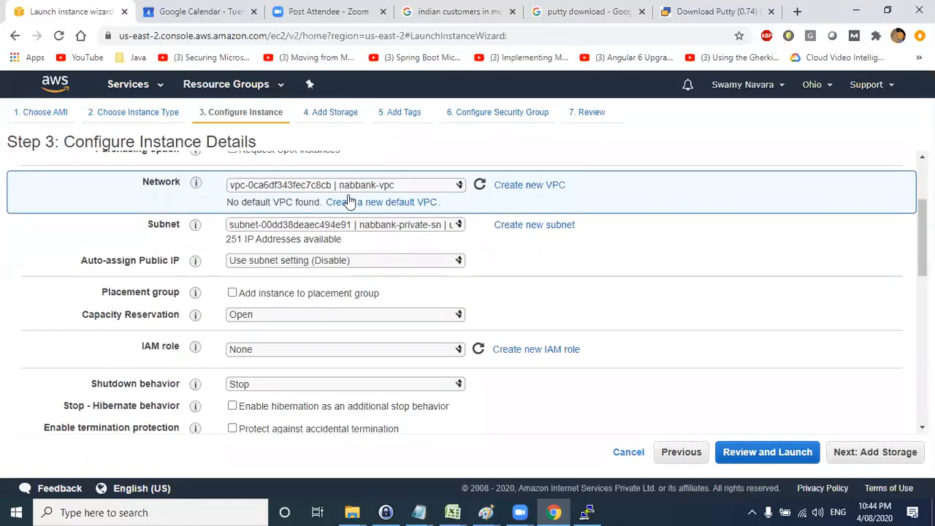
pyautogui.scroll(1, 314, 224)
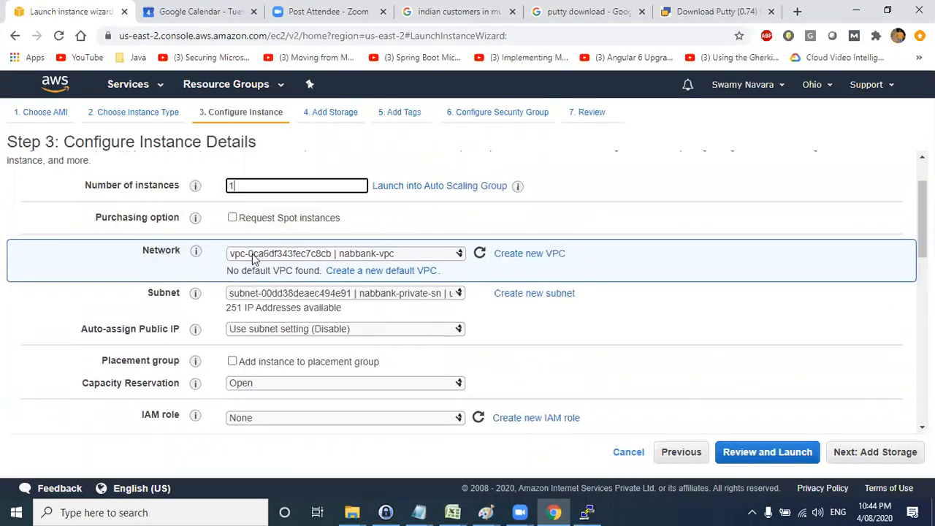
pyautogui.click(311, 256)
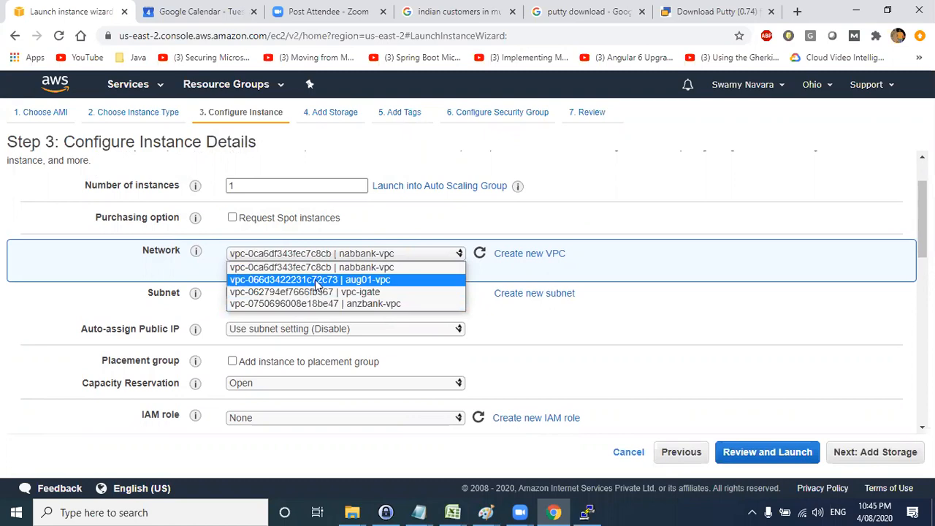
pyautogui.click(316, 281)
# Switch to the Ohio Region diagram in Paint, draw tick marks at aug01-vpc, Subnet 1 and zone a, and return to the wizard
pyautogui.moveTo(486, 512)
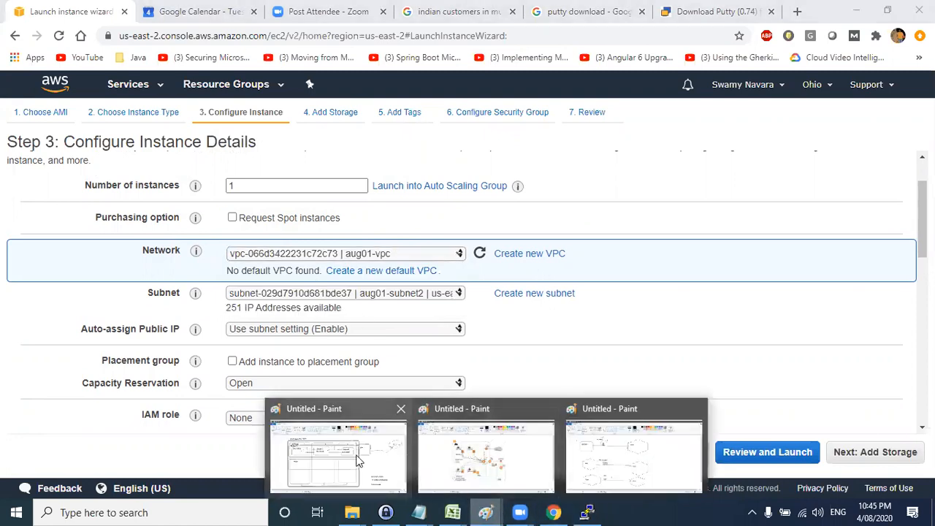
pyautogui.click(358, 460)
pyautogui.moveTo(161, 216)
pyautogui.mouseDown()
pyautogui.moveTo(160, 229)
pyautogui.moveTo(179, 237)
pyautogui.moveTo(200, 206)
pyautogui.moveTo(160, 216)
pyautogui.mouseUp()
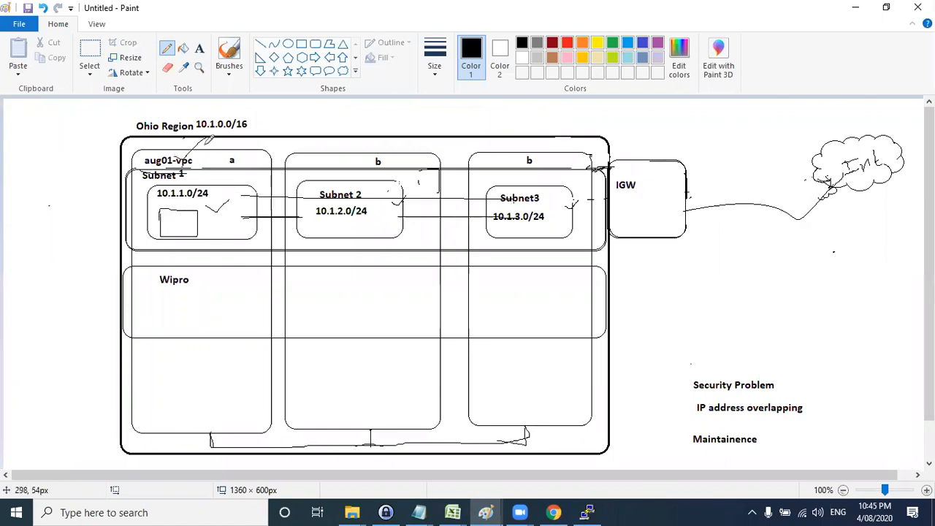
pyautogui.moveTo(180, 179); pyautogui.dragTo(206, 166)
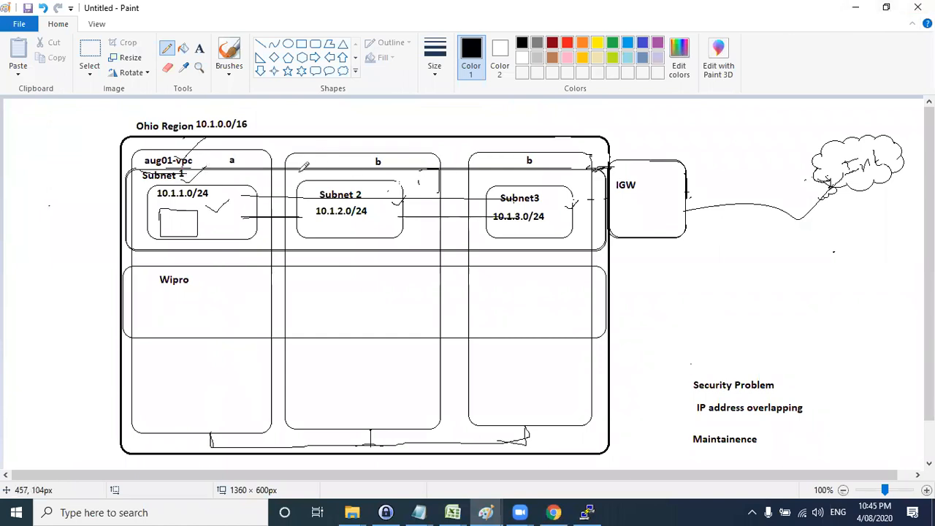
pyautogui.click(854, 8)
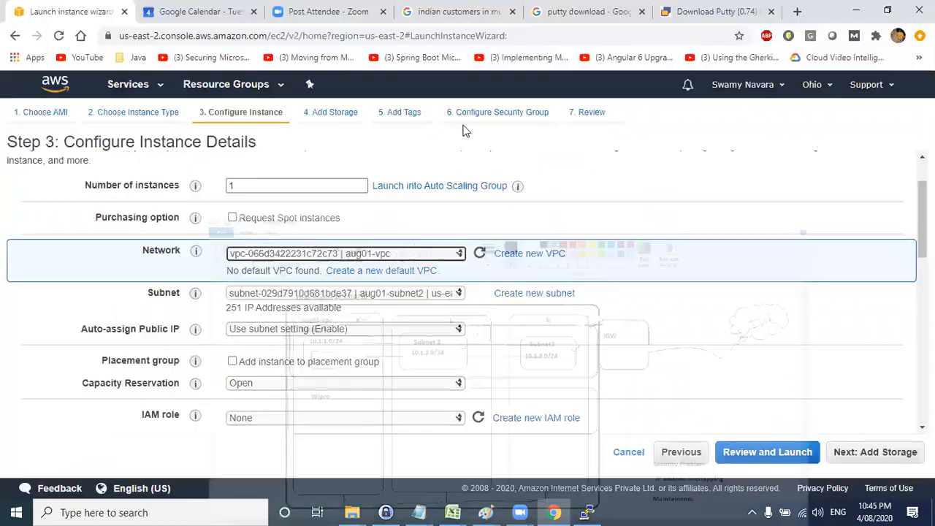
# Set the subnet to aug01-subnet-1 in us-east-2a and Auto-assign Public IP to Enable, and highlight the Public IP label
pyautogui.click(256, 292)
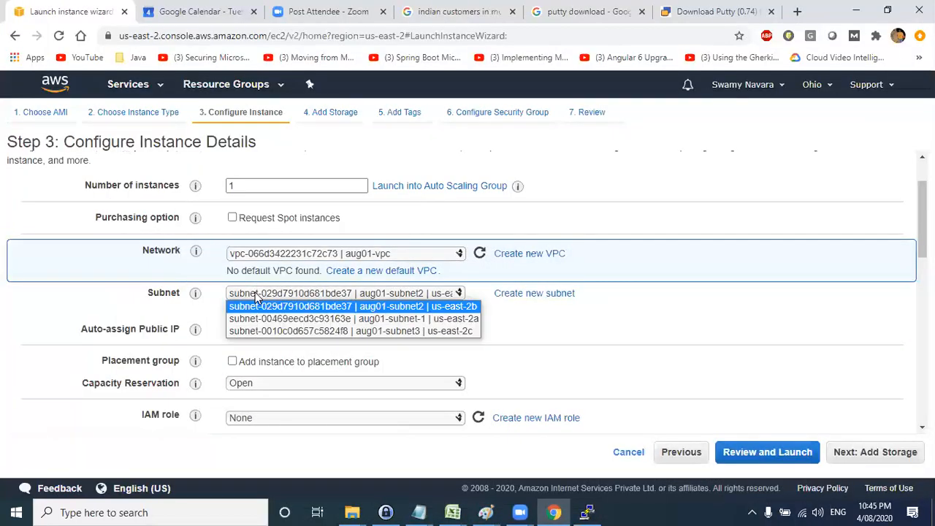
pyautogui.click(448, 322)
pyautogui.scroll(-1, 349, 310)
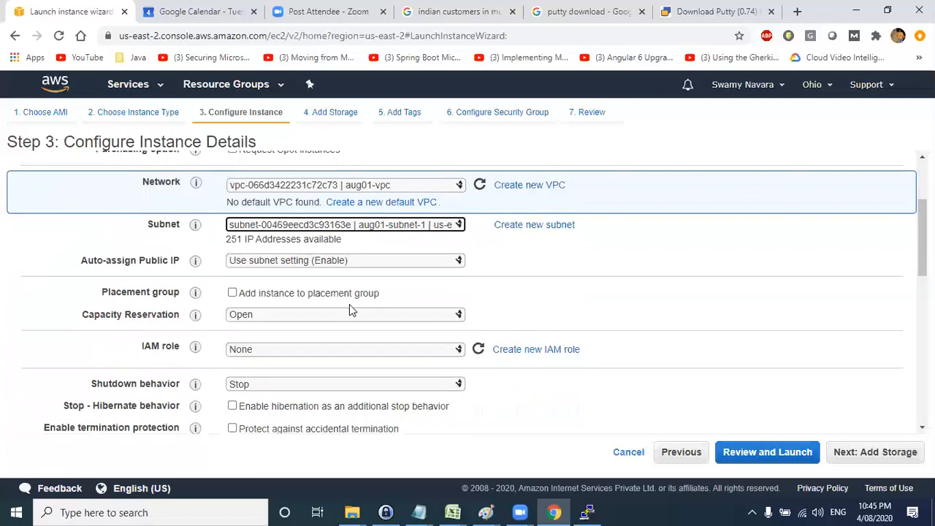
pyautogui.click(255, 263)
pyautogui.click(265, 289)
pyautogui.moveTo(125, 260)
pyautogui.moveTo(144, 261); pyautogui.dragTo(186, 264)
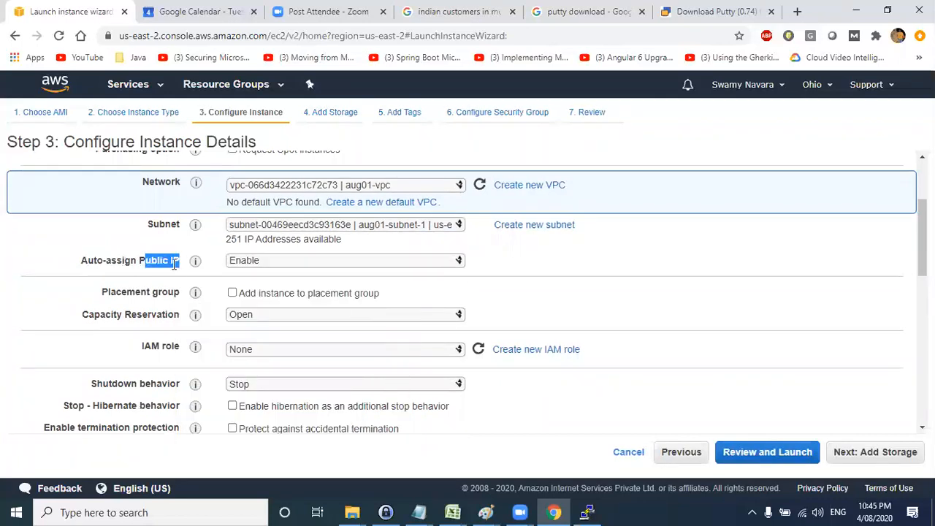
# In the Paint network diagram, draw a curve from the server box in Subnet 1 to the internet cloud, and return to the wizard
pyautogui.click(492, 512)
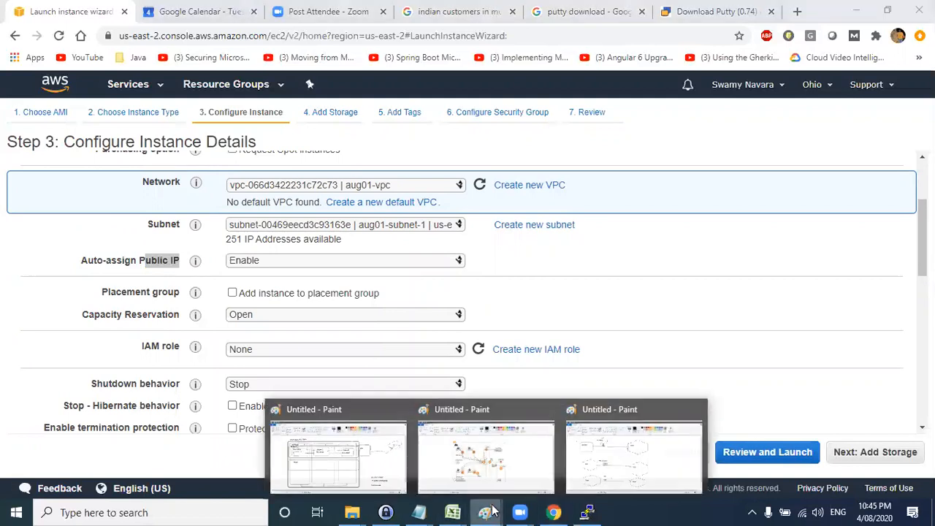
pyautogui.click(360, 451)
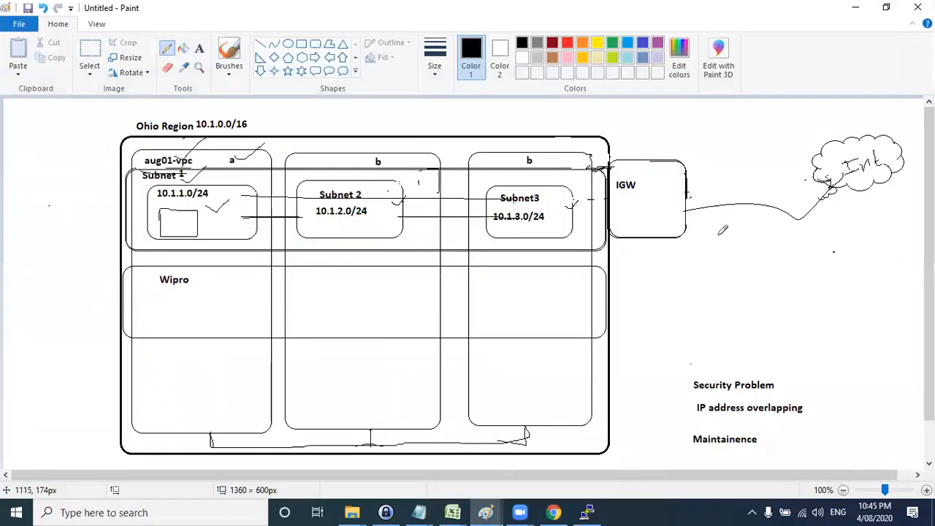
pyautogui.moveTo(195, 219)
pyautogui.mouseDown()
pyautogui.moveTo(682, 341)
pyautogui.moveTo(831, 191)
pyautogui.mouseUp()
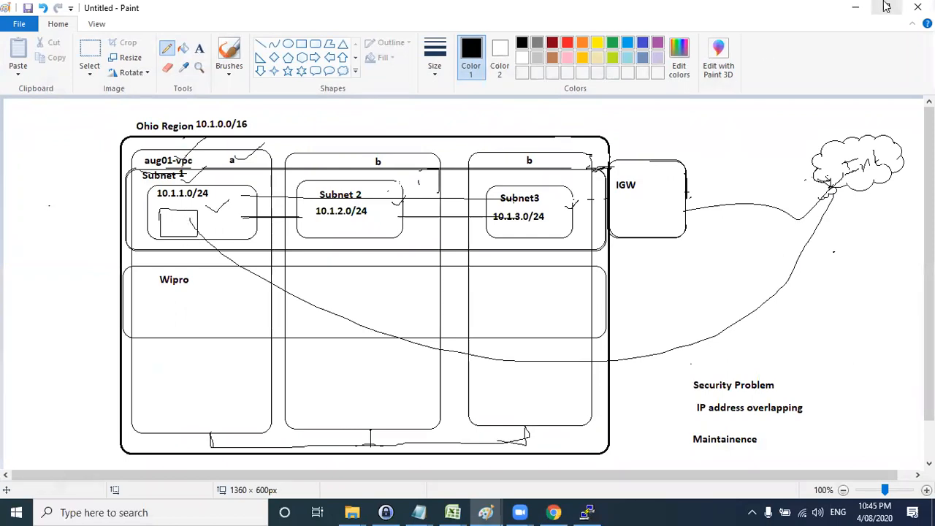
pyautogui.click(855, 7)
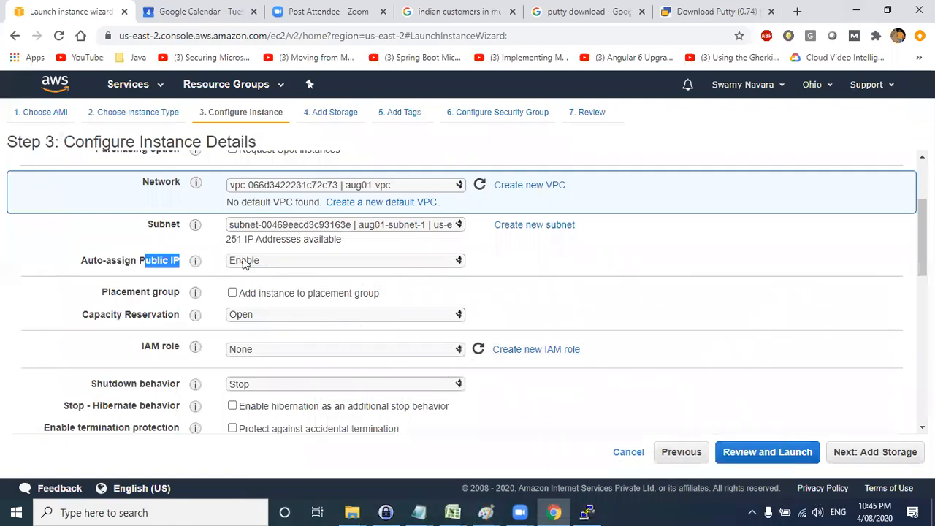
# Examine the Primary IP setting of the eth0 network interface in the instance details
pyautogui.scroll(-10, 388, 289)
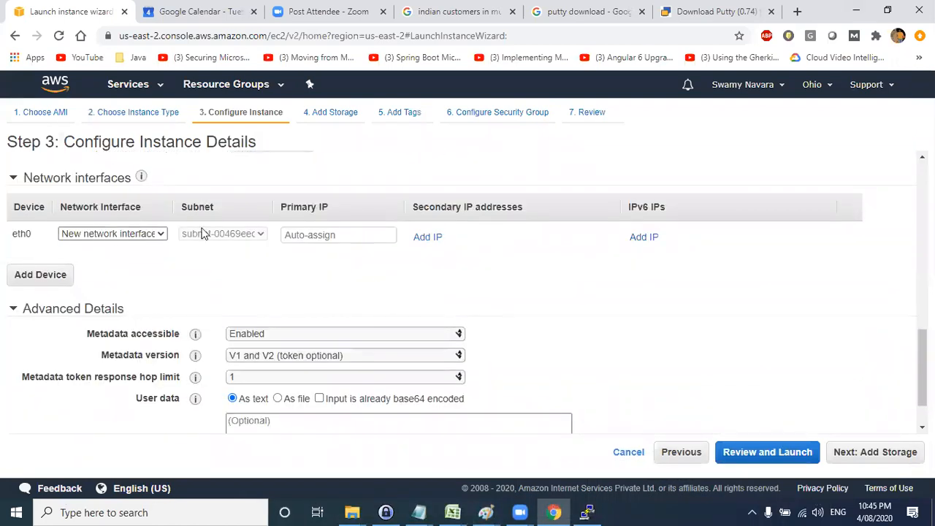
pyautogui.click(324, 236)
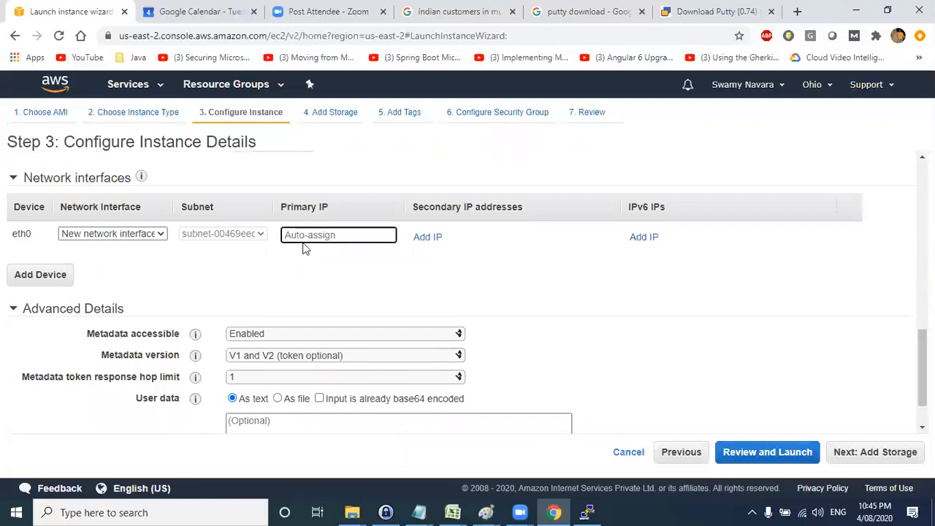
pyautogui.click(313, 260)
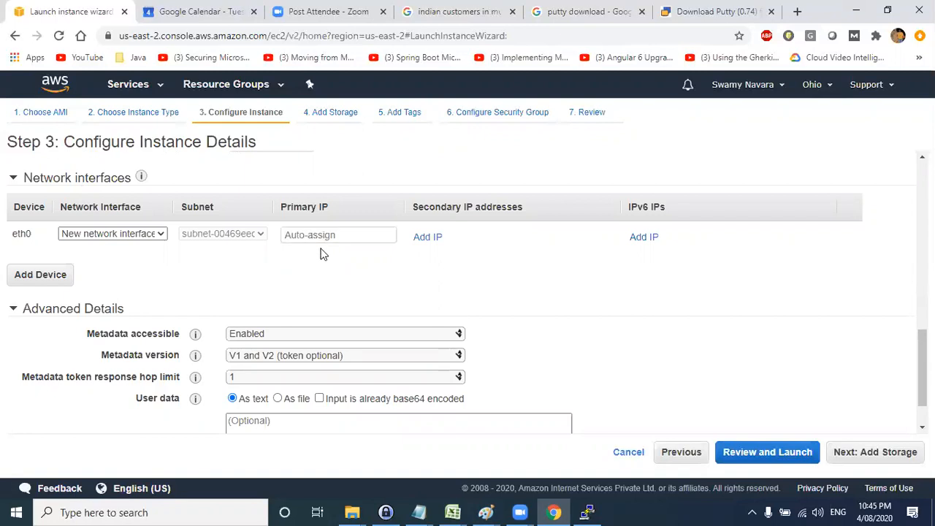
# In the Paint network diagram, add the text 10.1.1.XX beside Subnet 1, highlight the XX, and return to the wizard
pyautogui.hotkey('alt', 'Tab')
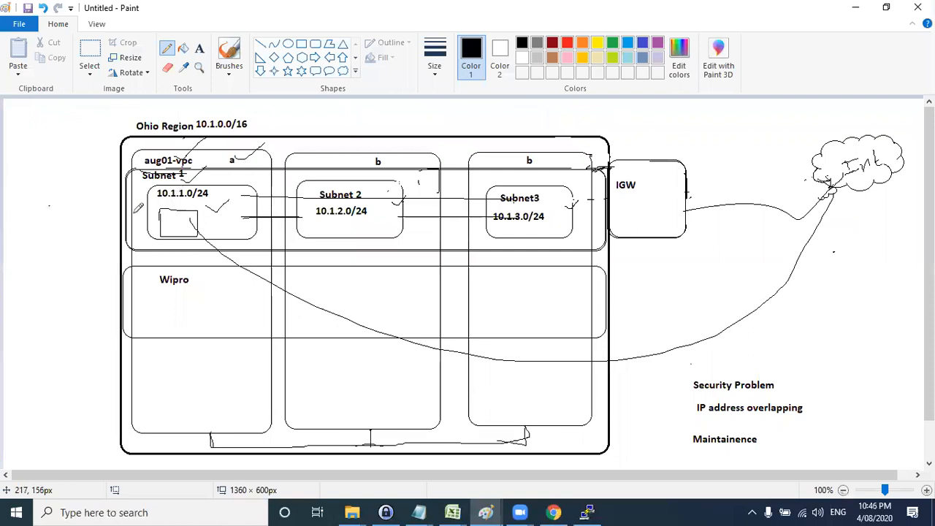
pyautogui.click(199, 49)
pyautogui.click(31, 241)
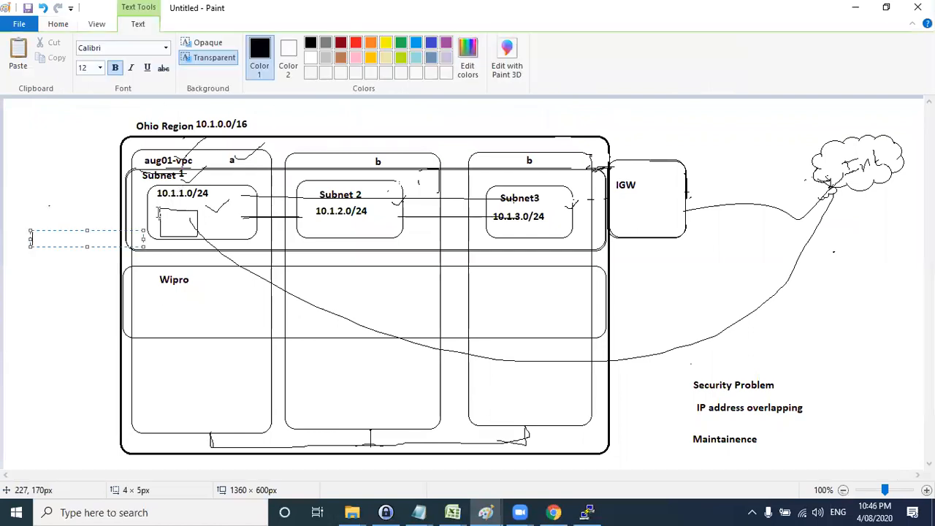
pyautogui.write('10.1.1.')
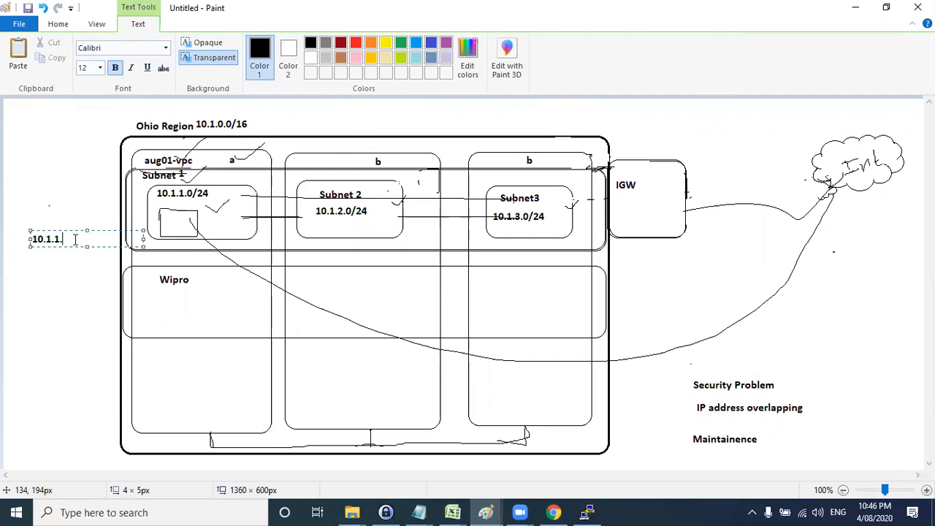
pyautogui.write('XX')
pyautogui.moveTo(66, 239); pyautogui.dragTo(73, 245)
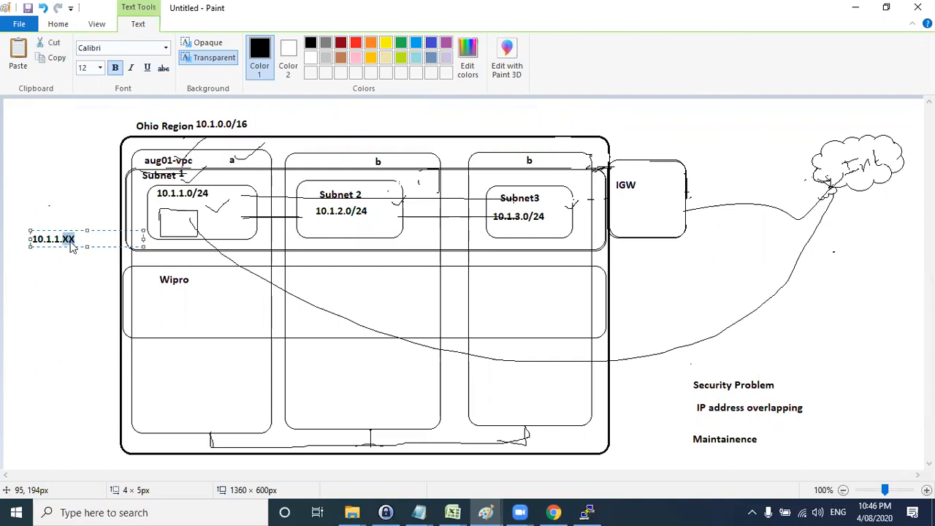
pyautogui.hotkey('alt', 'Tab')
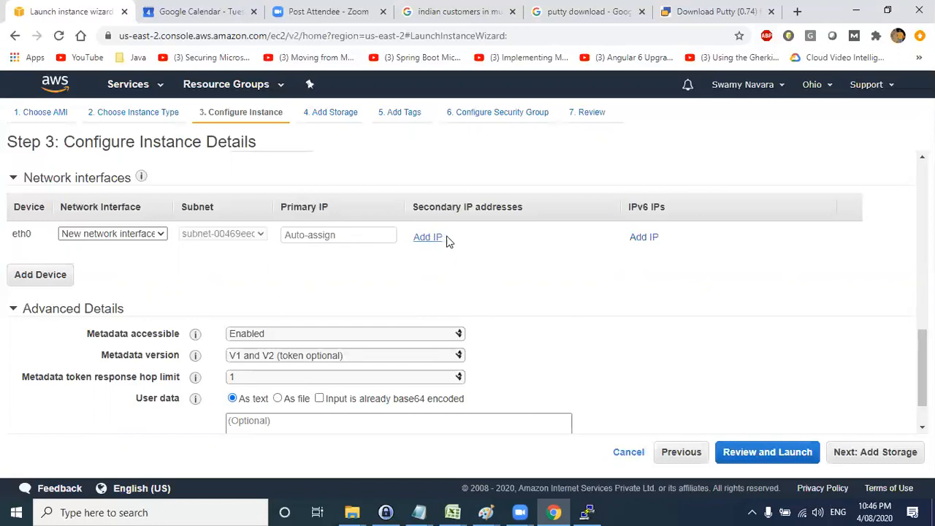
# Leave the eth0 primary IP on Auto-assign and the storage at its defaults, and proceed to the instance tags
pyautogui.click(329, 235)
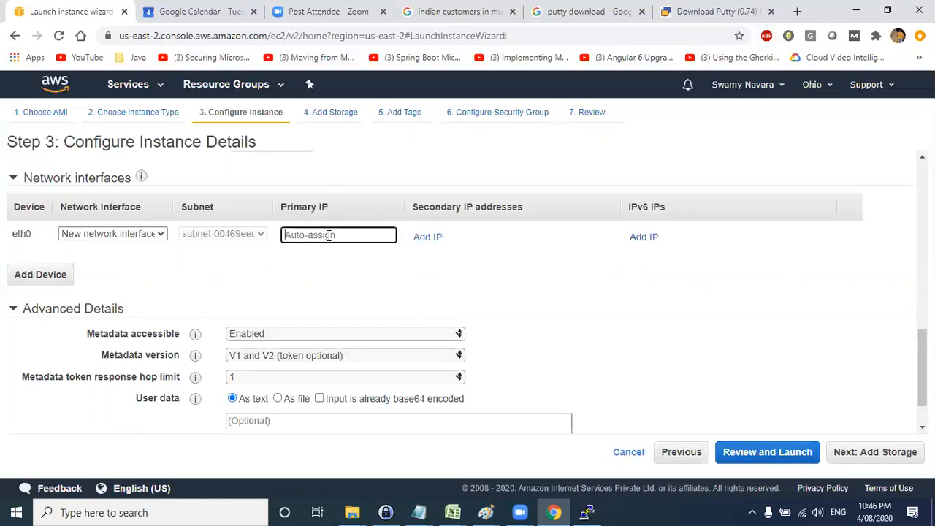
pyautogui.click(324, 264)
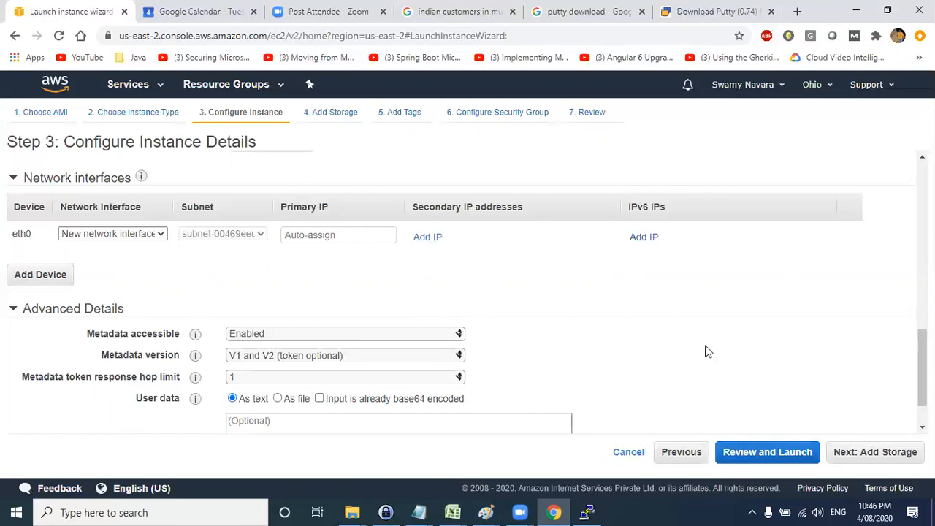
pyautogui.scroll(-1, 705, 353)
pyautogui.click(875, 451)
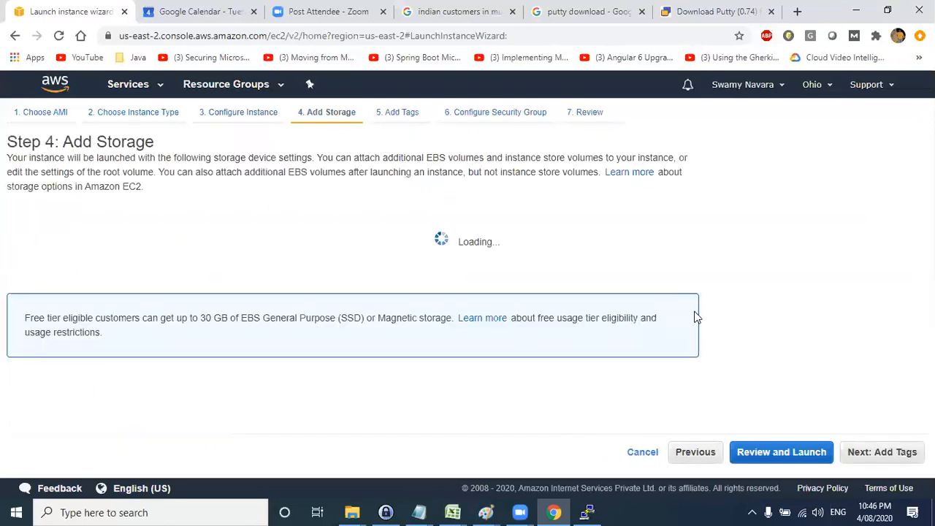
pyautogui.click(871, 446)
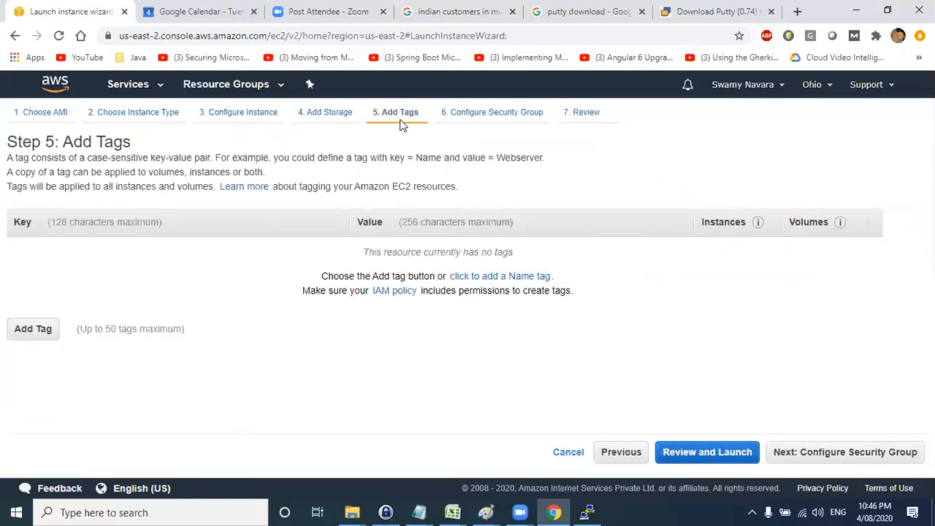
# Add a tag with the key Name and the value Instance1inSubnet1
pyautogui.click(50, 327)
pyautogui.write('Name')
pyautogui.press('Tab')
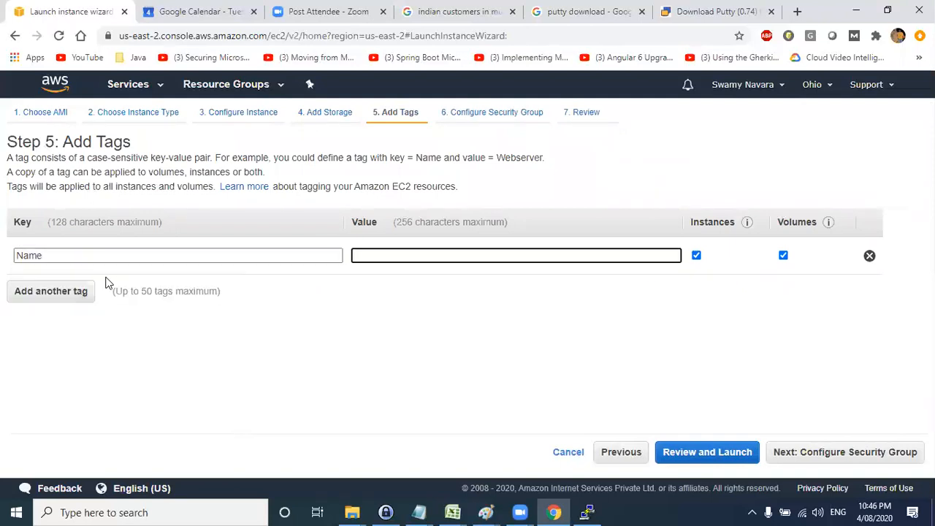
pyautogui.write('Instance1inSubnet1')
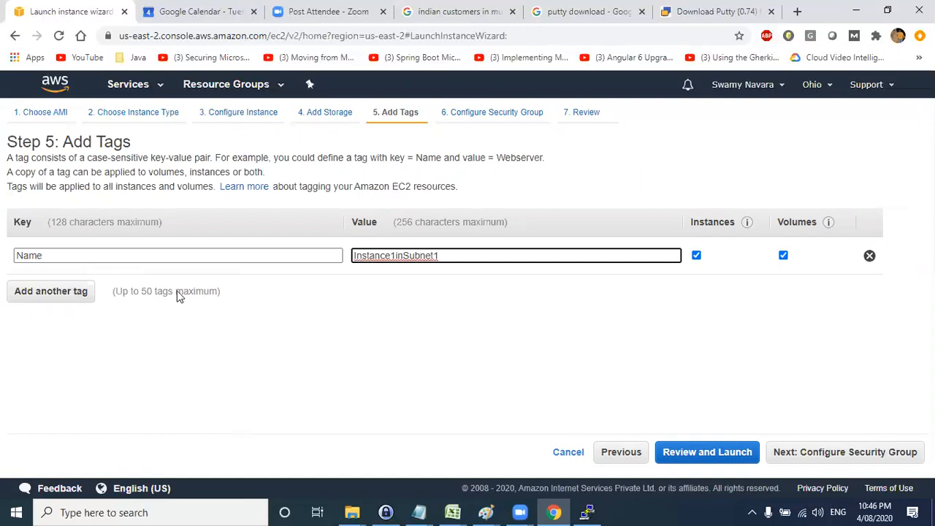
pyautogui.click(766, 336)
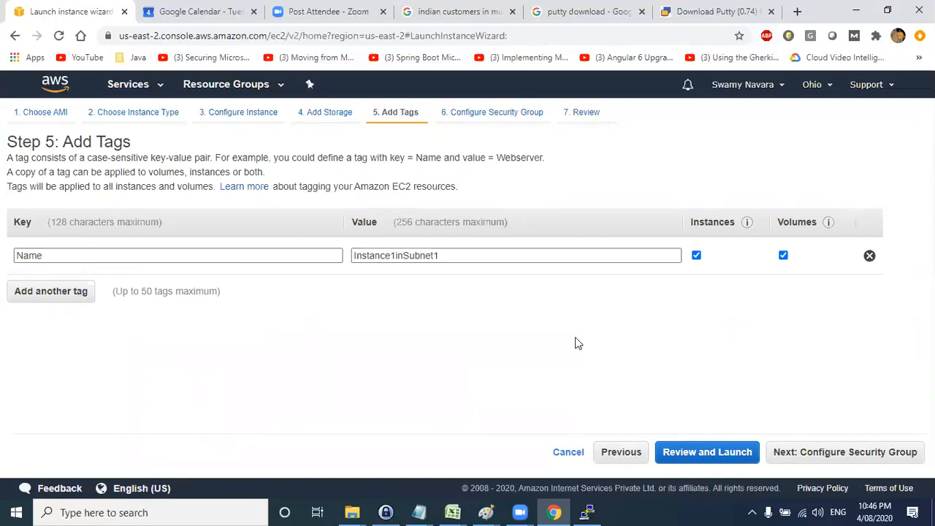
# Assign the existing security group aug01-sg to the instance and proceed to the launch review
pyautogui.click(849, 453)
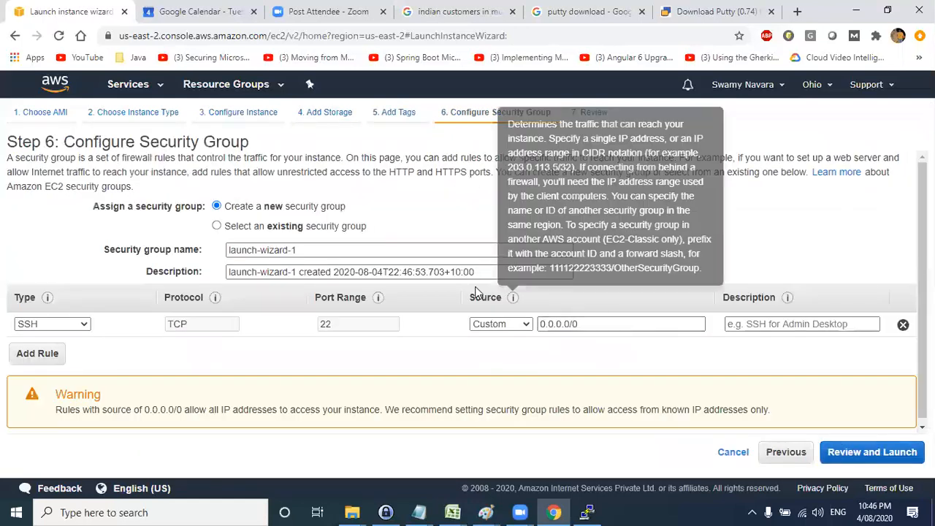
pyautogui.click(292, 228)
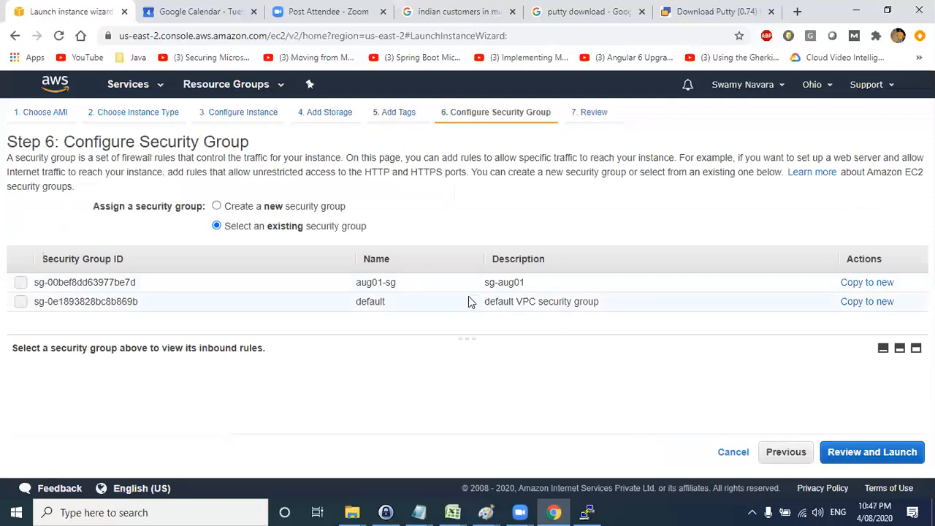
pyautogui.moveTo(358, 288); pyautogui.dragTo(355, 288)
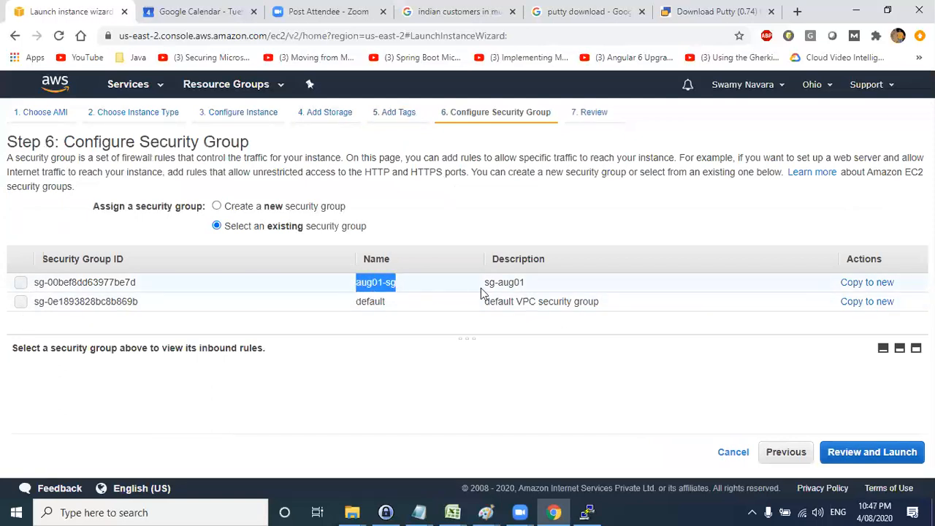
pyautogui.click(20, 283)
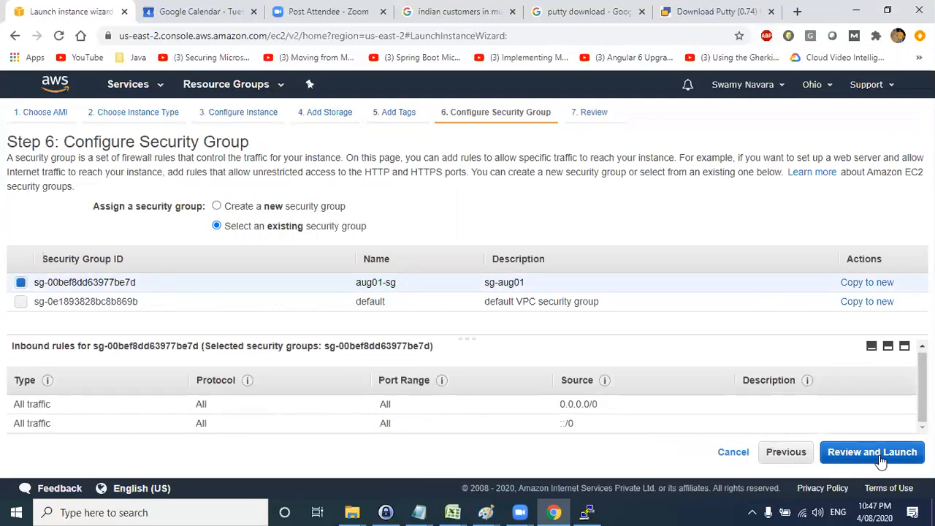
pyautogui.click(851, 457)
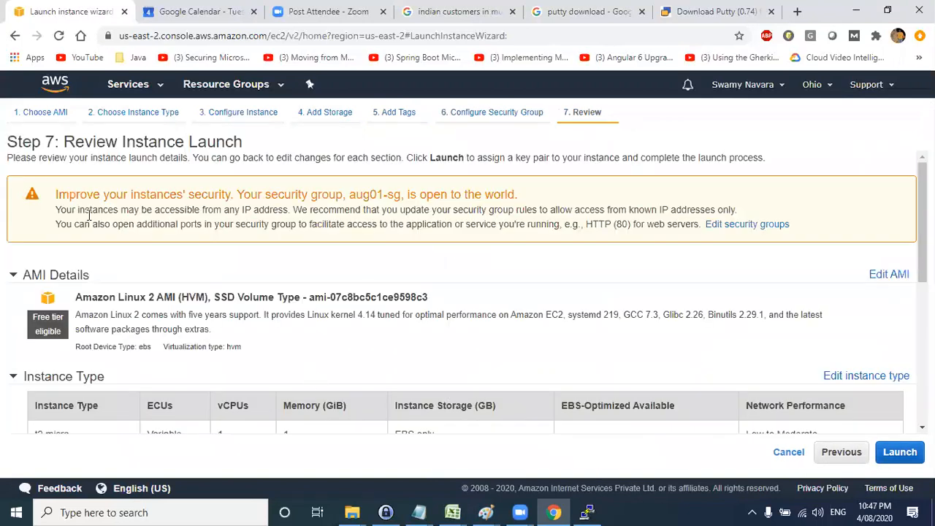
# Examine the launch review, including the security warning, the instance type and the inbound rules of aug01-sg
pyautogui.moveTo(58, 194); pyautogui.dragTo(453, 238)
pyautogui.click(339, 210)
pyautogui.scroll(-1, 430, 255)
pyautogui.scroll(1, 436, 241)
pyautogui.scroll(-1, 452, 243)
pyautogui.scroll(-2, 453, 243)
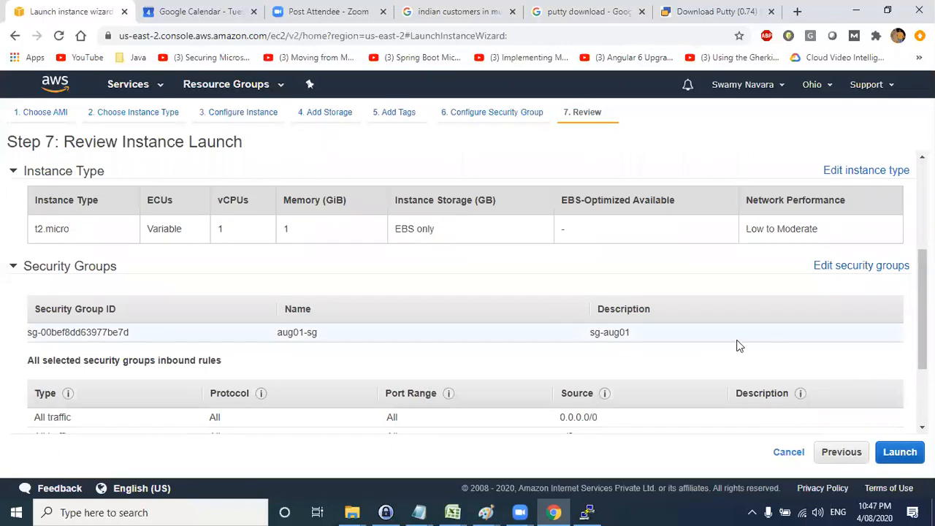
pyautogui.scroll(-1, 594, 326)
pyautogui.scroll(-1, 574, 330)
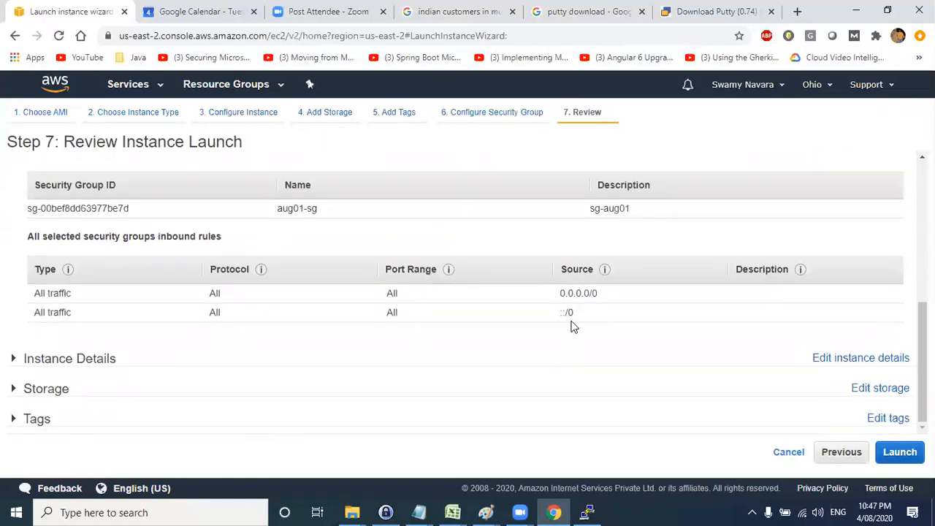
pyautogui.scroll(5, 259, 306)
pyautogui.scroll(-5, 261, 283)
# Start the launch, choose the existing key pair aug01-keypair, and acknowledge having access to its private key file
pyautogui.click(898, 451)
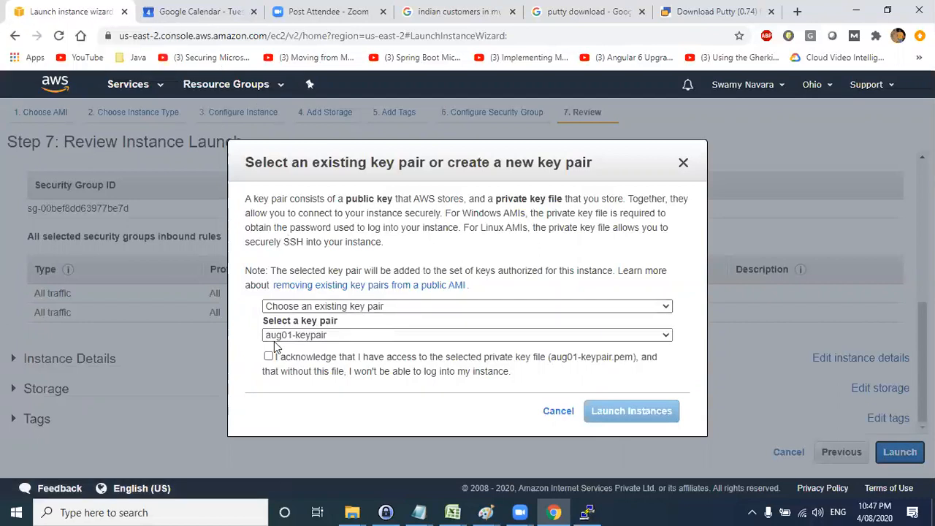
pyautogui.click(320, 336)
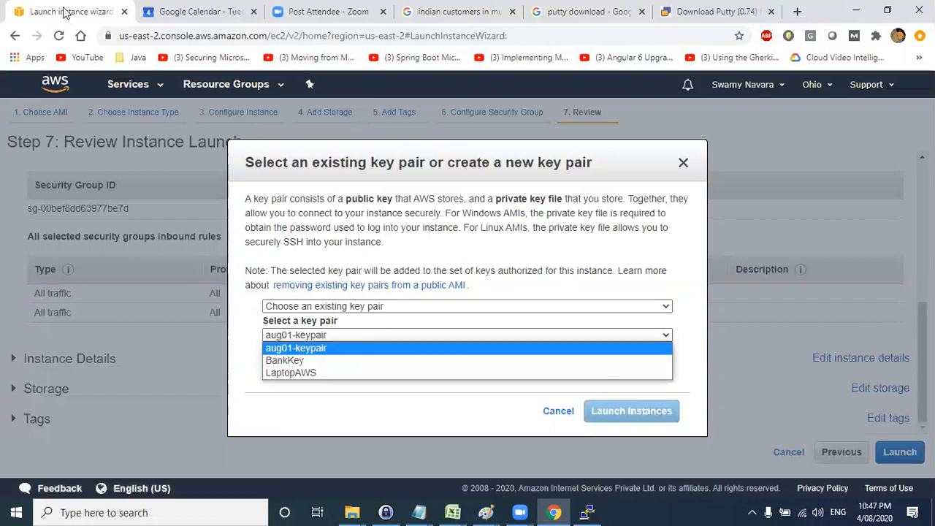
pyautogui.click(305, 349)
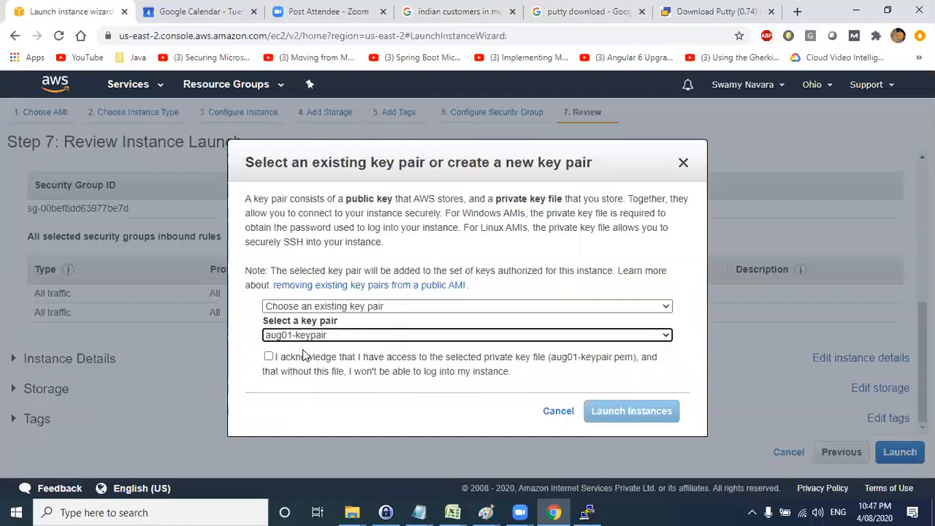
pyautogui.click(269, 356)
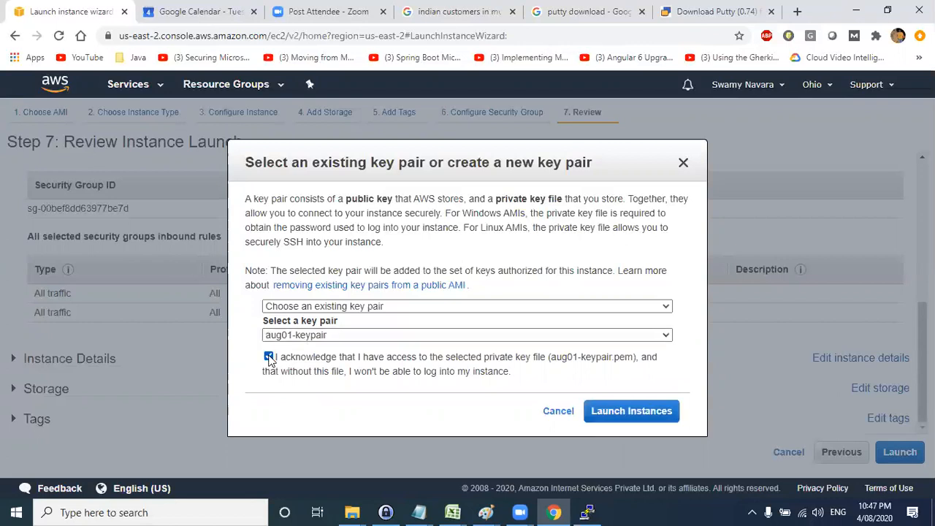
# Annotate the SSH diagram in Paint with ticks at the three connections, a vertical line across them, and Public in the top Linux hexagon
pyautogui.moveTo(485, 512)
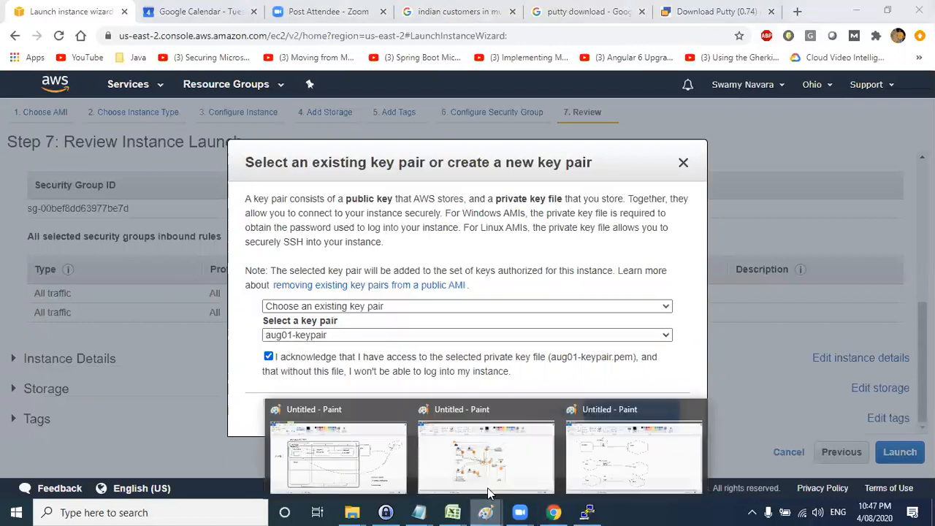
pyautogui.click(617, 448)
pyautogui.moveTo(484, 180); pyautogui.dragTo(486, 183)
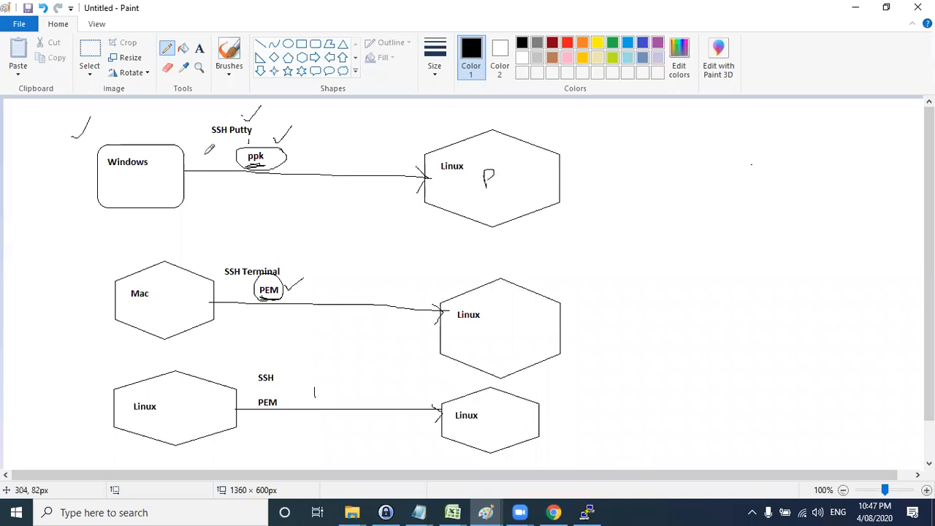
pyautogui.moveTo(215, 155); pyautogui.dragTo(248, 139)
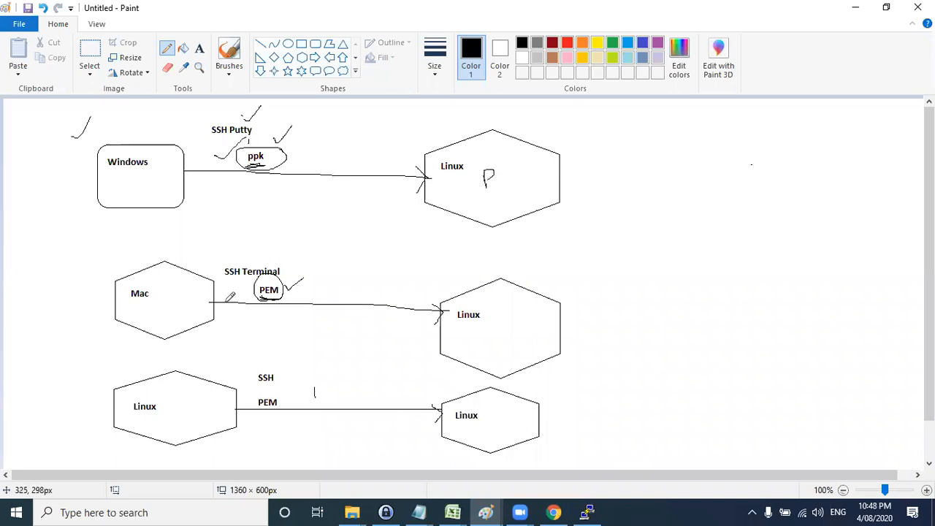
pyautogui.moveTo(228, 286); pyautogui.dragTo(241, 279)
pyautogui.moveTo(217, 369); pyautogui.dragTo(242, 339)
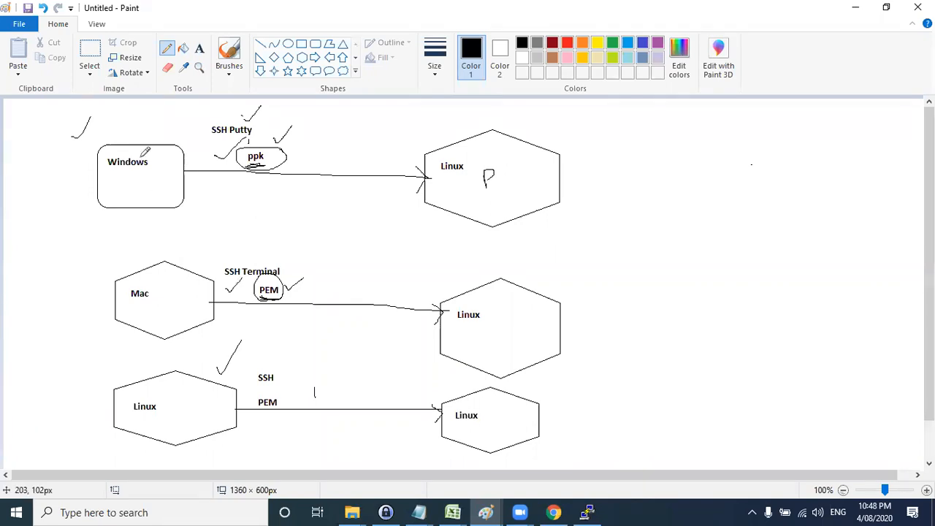
pyautogui.moveTo(239, 117); pyautogui.dragTo(254, 468)
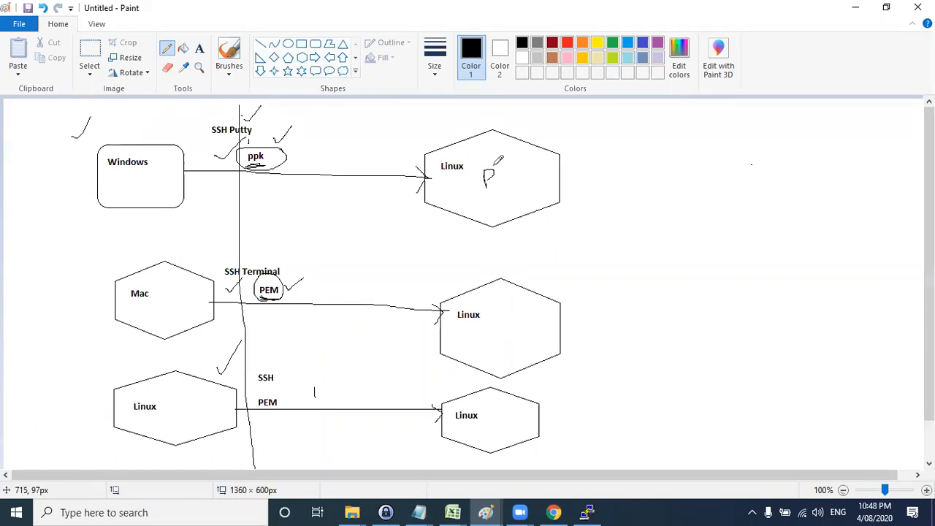
pyautogui.moveTo(498, 180); pyautogui.dragTo(520, 167)
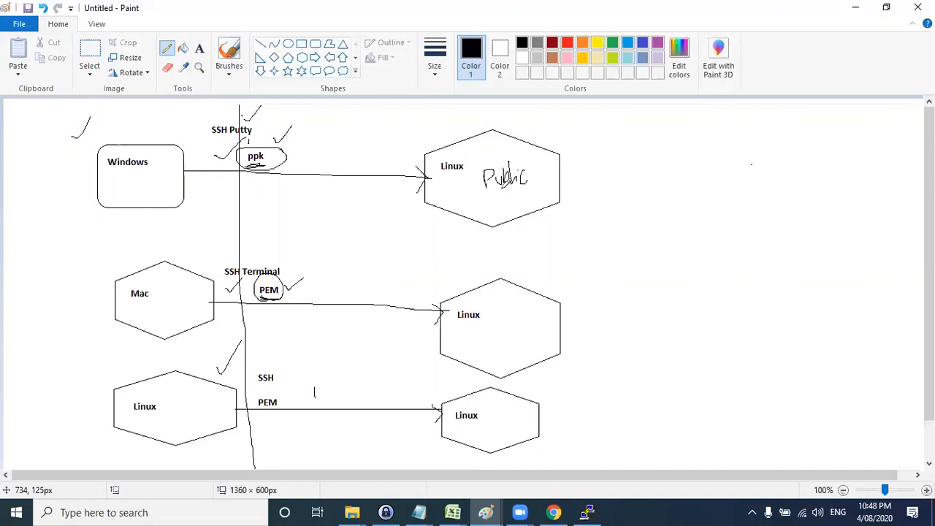
# Return to the launch wizard and reselect aug01-keypair as the key pair
pyautogui.press('super+Tab')
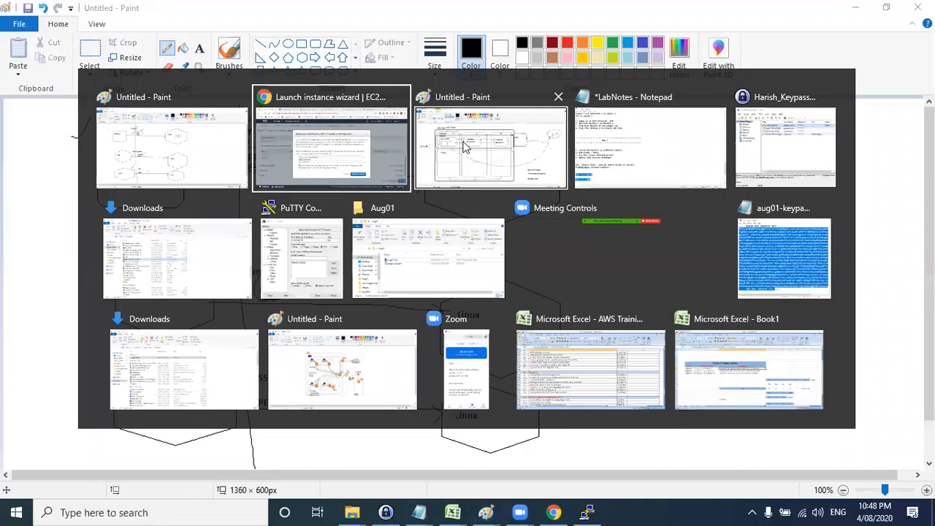
pyautogui.click(463, 146)
pyautogui.press('super+Tab')
pyautogui.click(420, 146)
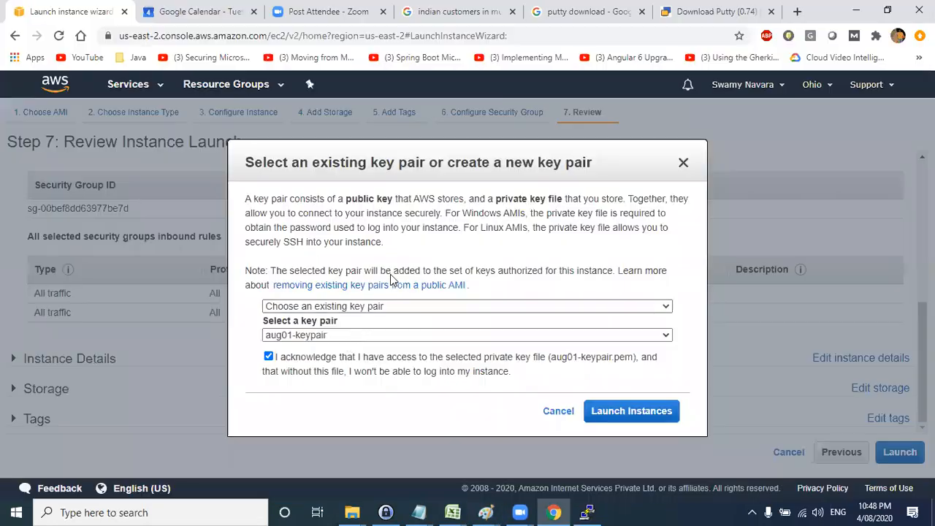
pyautogui.click(306, 337)
pyautogui.click(308, 349)
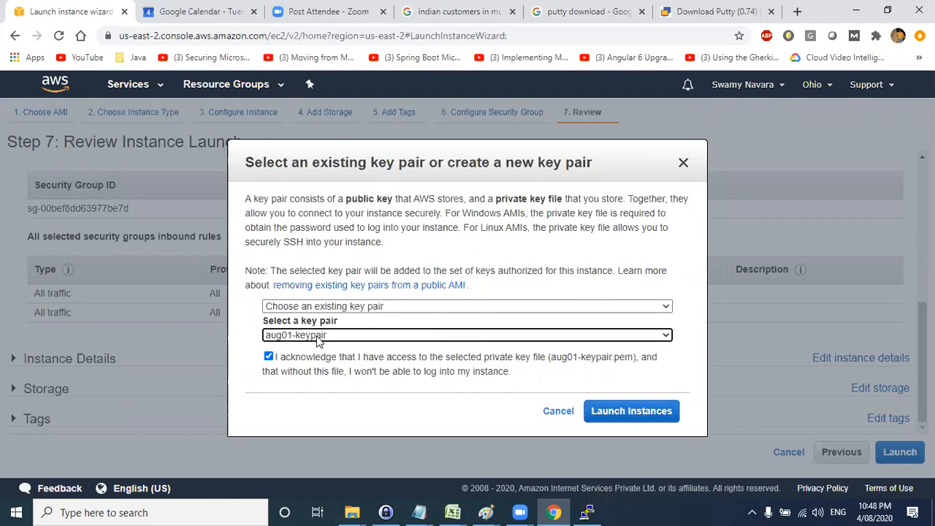
# Switch to the Paint diagrams, minimise the SSH connection diagram, and return to the wizard's key pair dialog
pyautogui.hotkey('alt', 'Tab')
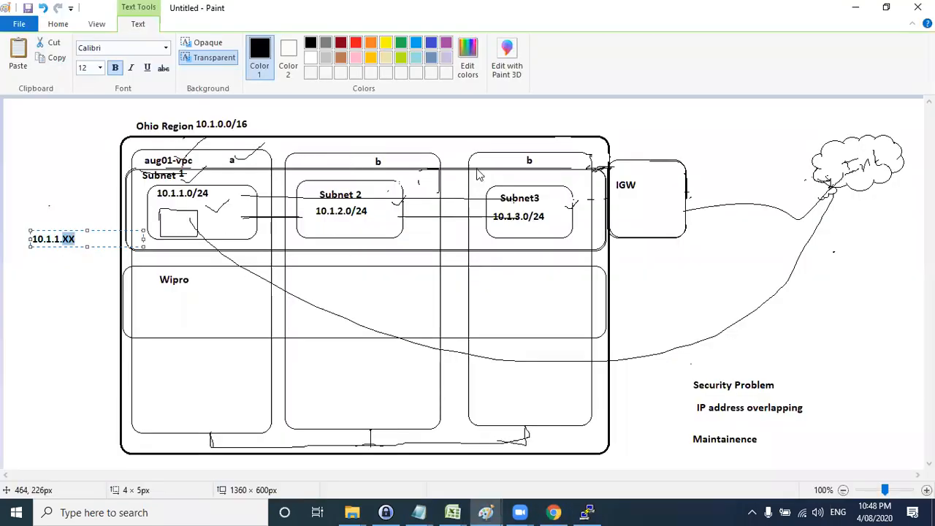
pyautogui.hotkey('alt', 'Tab')
pyautogui.hotkey('alt', 'Tab')
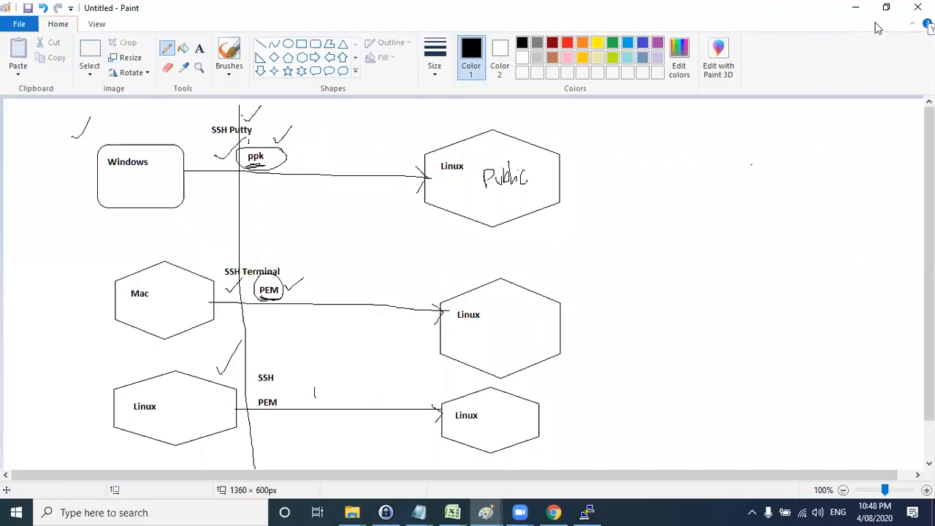
pyautogui.click(855, 7)
pyautogui.hotkey('alt', 'Tab')
pyautogui.hotkey('alt', 'Tab')
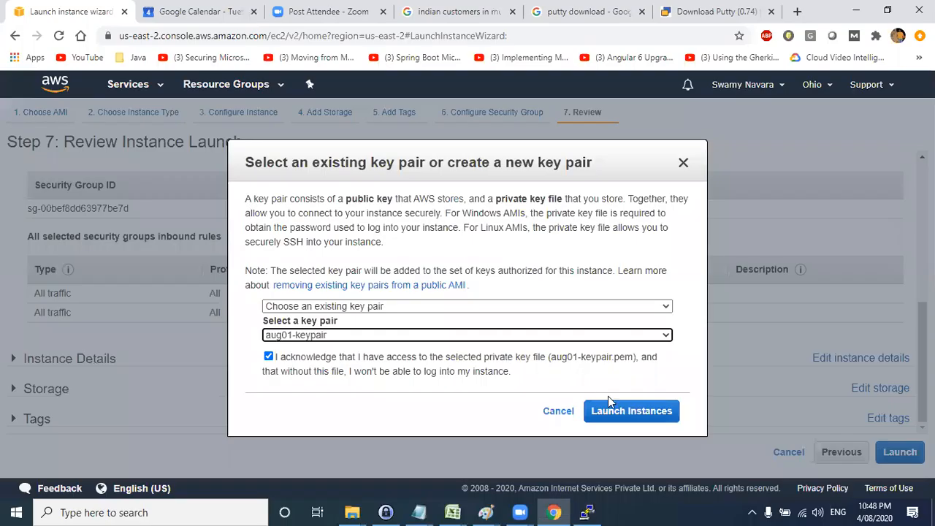
# Launch the instance with the acknowledged key pair, view it in the instances list and highlight its public DNS name
pyautogui.click(617, 406)
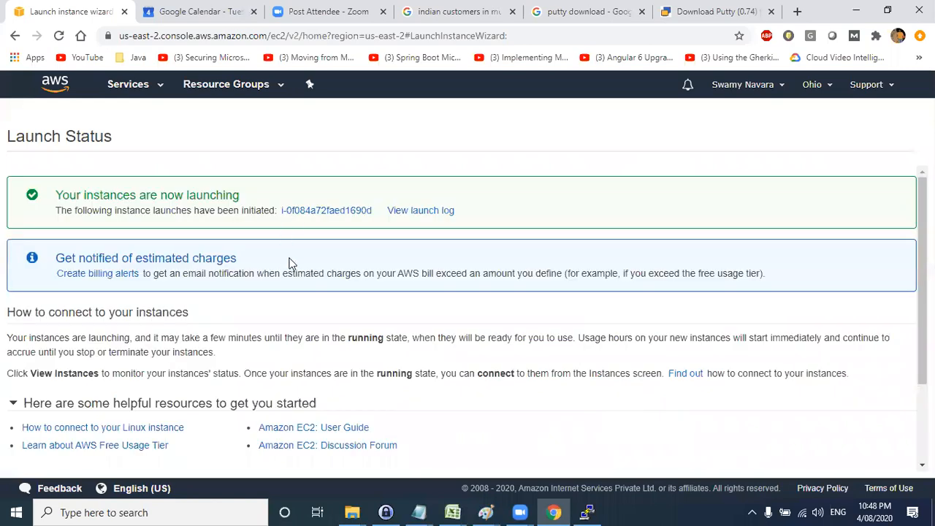
pyautogui.scroll(-3, 288, 263)
pyautogui.click(844, 459)
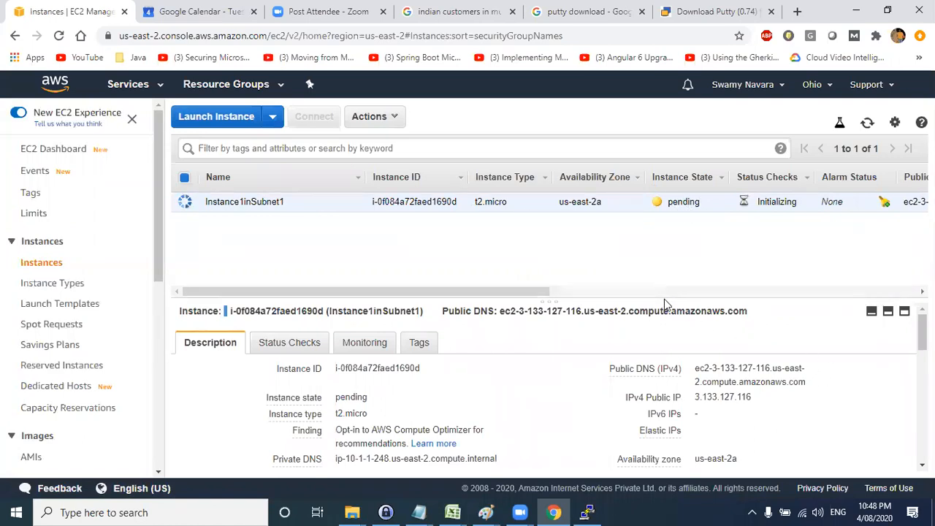
pyautogui.moveTo(664, 301); pyautogui.dragTo(664, 220)
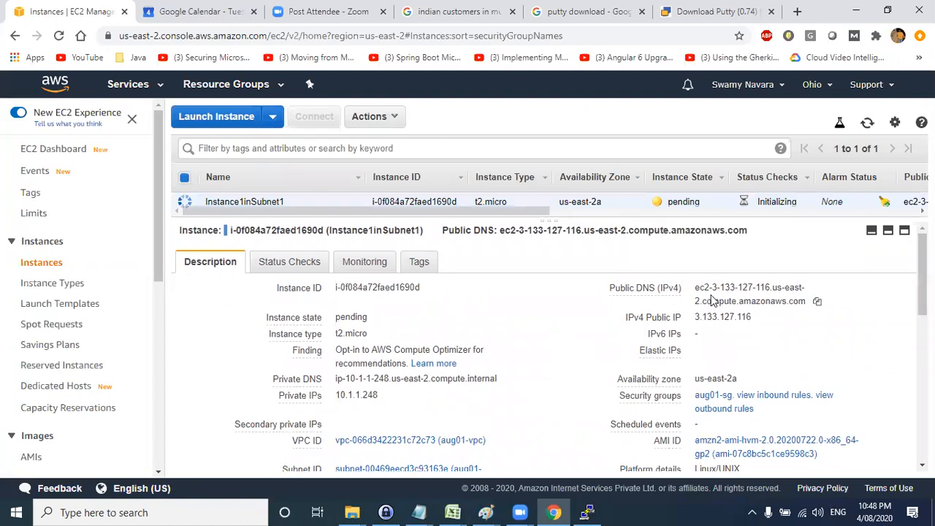
pyautogui.moveTo(696, 287); pyautogui.dragTo(806, 301)
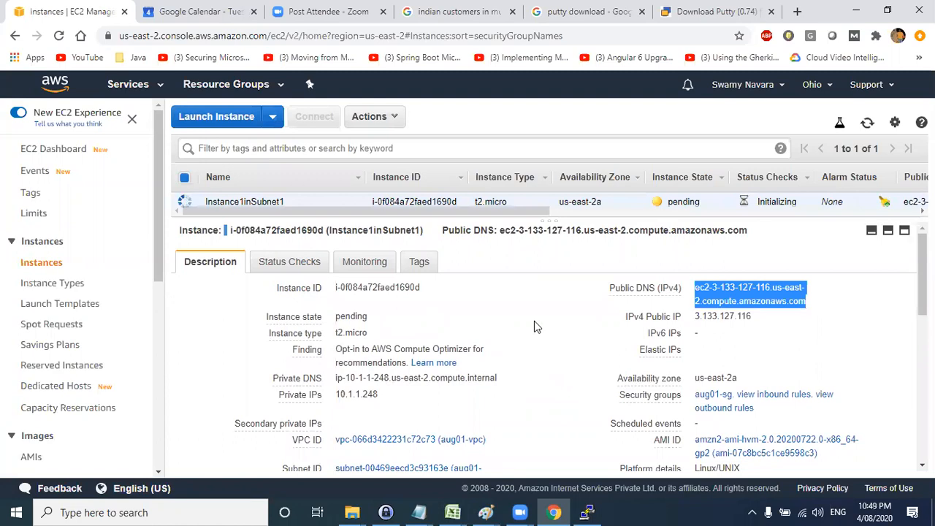
pyautogui.press('super+r')
pyautogui.write('c:\\')
pyautogui.press('Return')
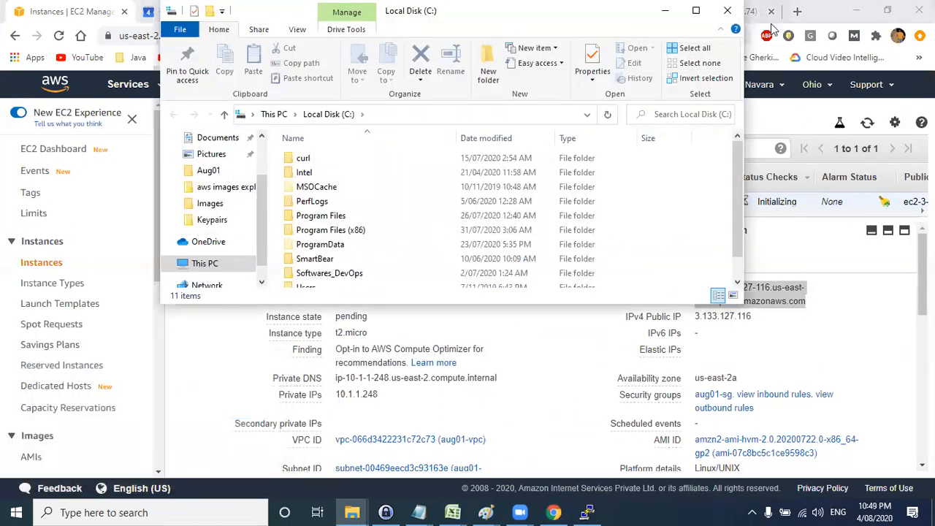
pyautogui.click(727, 10)
# Check the local computer's name with the hostname command in Command Prompt, and close the window
pyautogui.press('super+r')
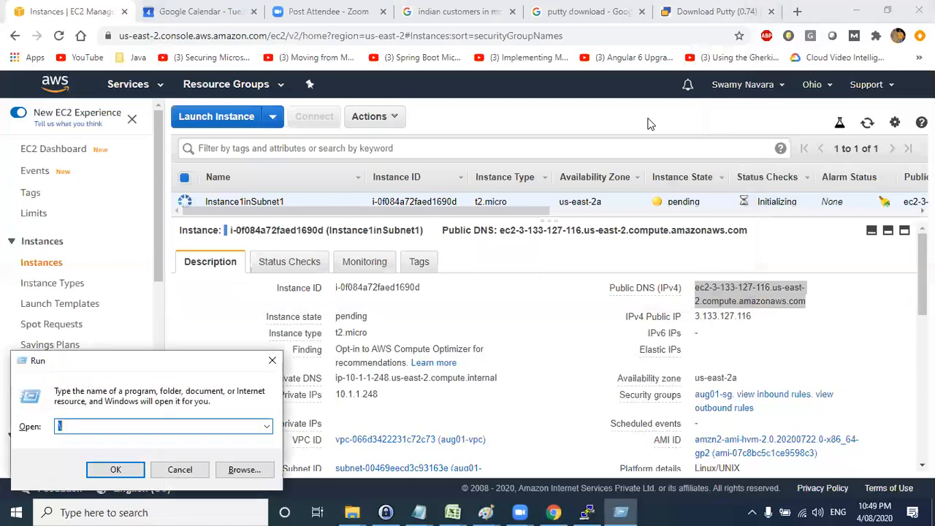
pyautogui.write('cmd')
pyautogui.press('Return')
pyautogui.write('hostn')
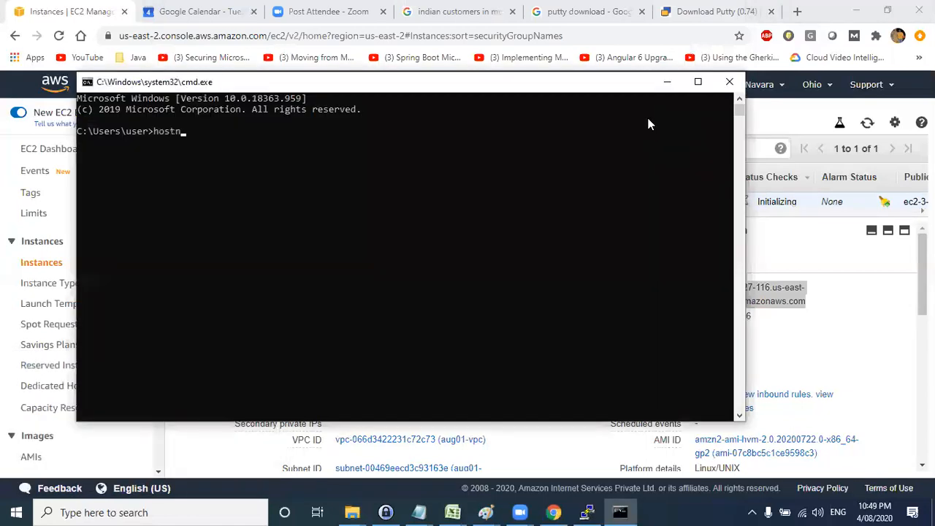
pyautogui.write('ame')
pyautogui.press('Return')
pyautogui.moveTo(148, 146); pyautogui.dragTo(89, 144)
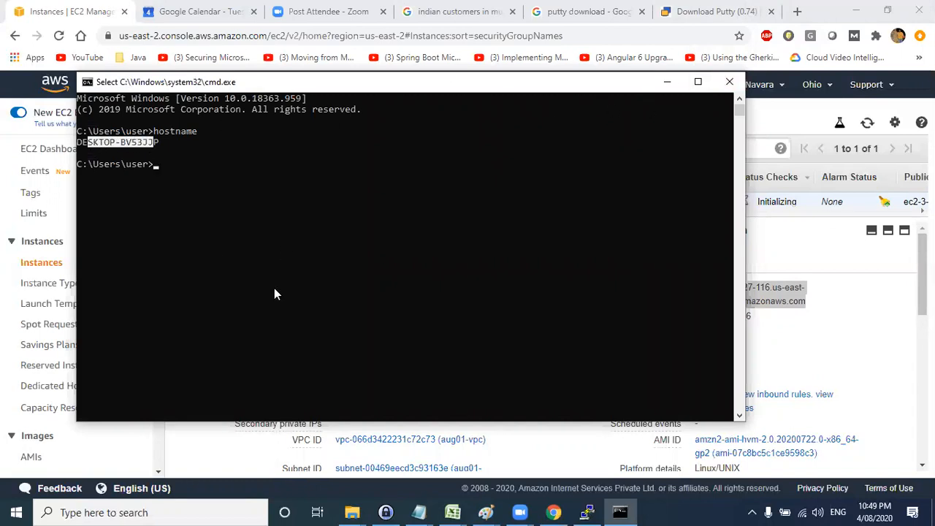
pyautogui.click(733, 82)
# Examine the public DNS name and IPv4 public IP in the details of Instance1inSubnet1
pyautogui.moveTo(694, 288); pyautogui.dragTo(729, 289)
pyautogui.moveTo(697, 316); pyautogui.dragTo(736, 328)
pyautogui.click(736, 329)
pyautogui.doubleClick(712, 316)
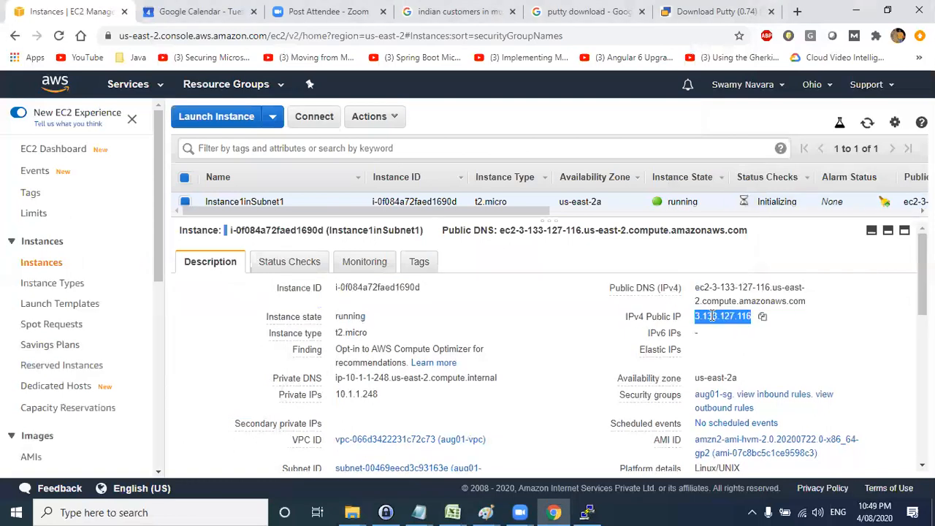
# Copy the instance's private IP 10.1.1.248 and add it as text below 10.1.1.XX in the Paint network diagram
pyautogui.click(389, 395)
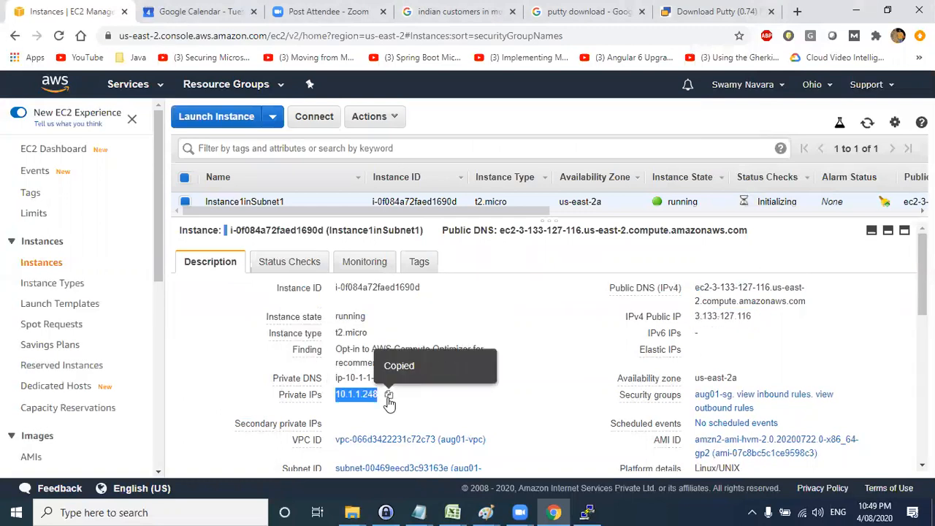
pyautogui.hotkey('alt', 'Tab')
pyautogui.click(348, 160)
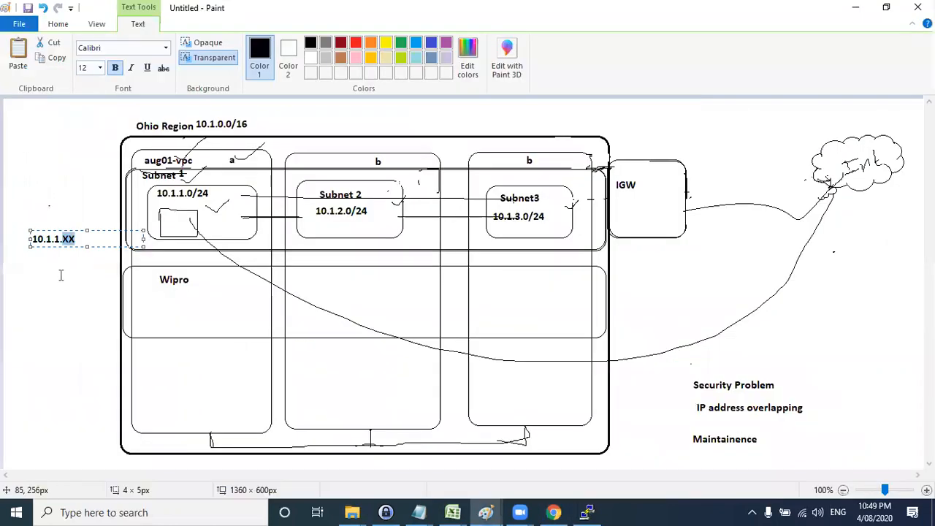
pyautogui.click(34, 251)
pyautogui.click(35, 252)
pyautogui.hotkey('ctrl', 'v')
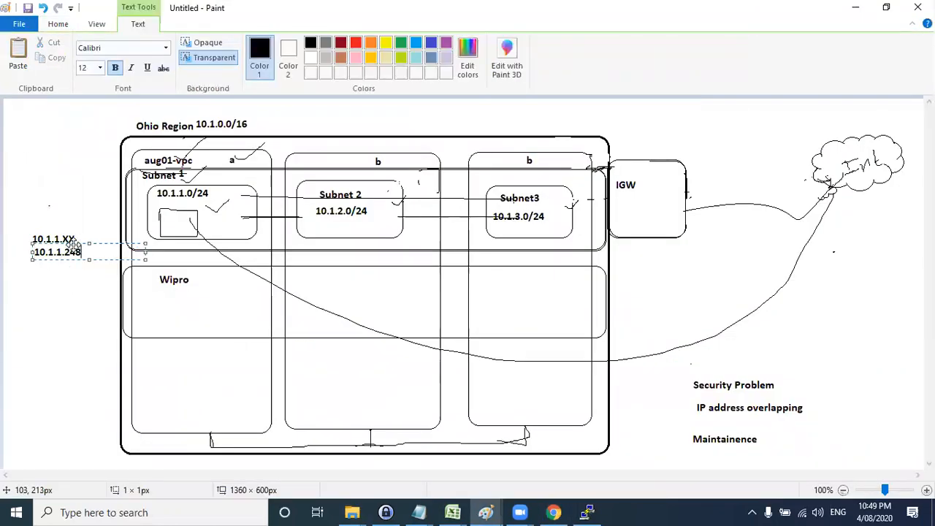
pyautogui.moveTo(72, 247); pyautogui.dragTo(70, 250)
pyautogui.click(70, 276)
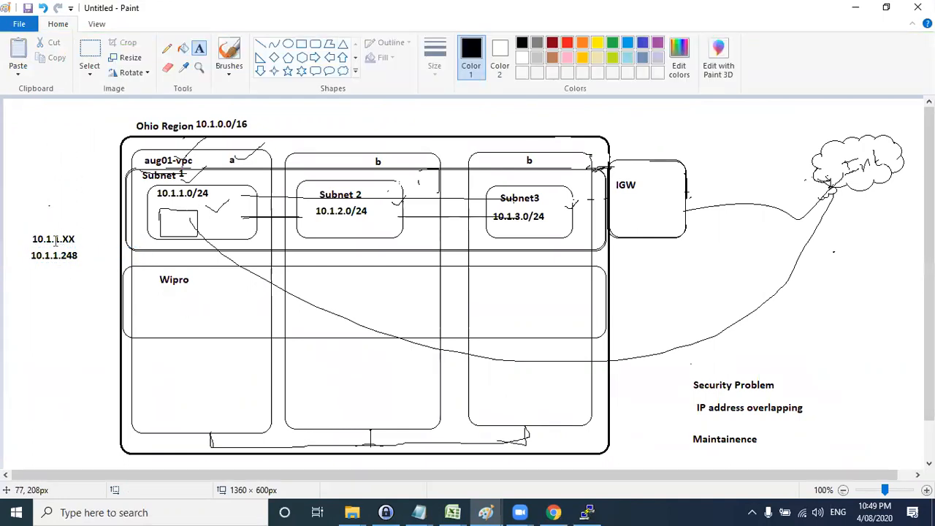
# Draw pencil ticks above the first three octets of 10.1.1.XX and outline the endings XX and 248
pyautogui.click(167, 48)
pyautogui.moveTo(38, 230); pyautogui.dragTo(49, 226)
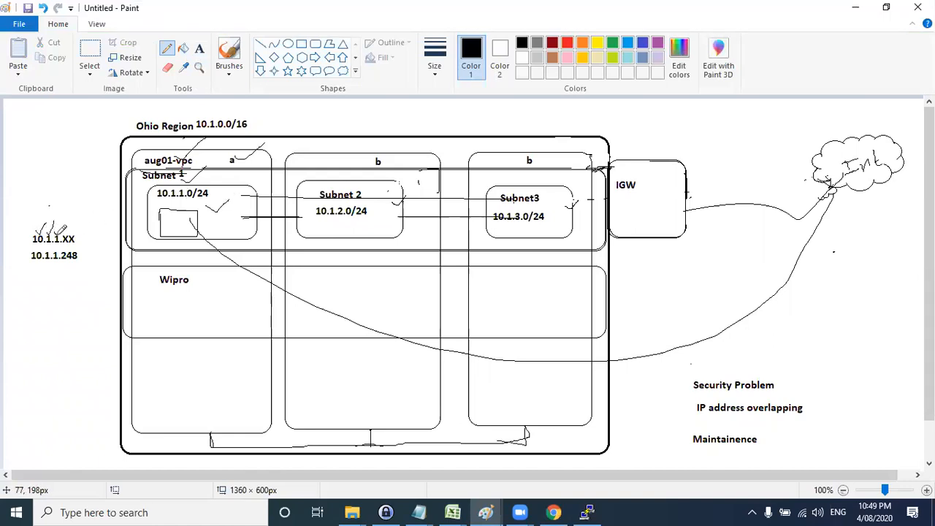
pyautogui.moveTo(72, 229); pyautogui.dragTo(62, 241)
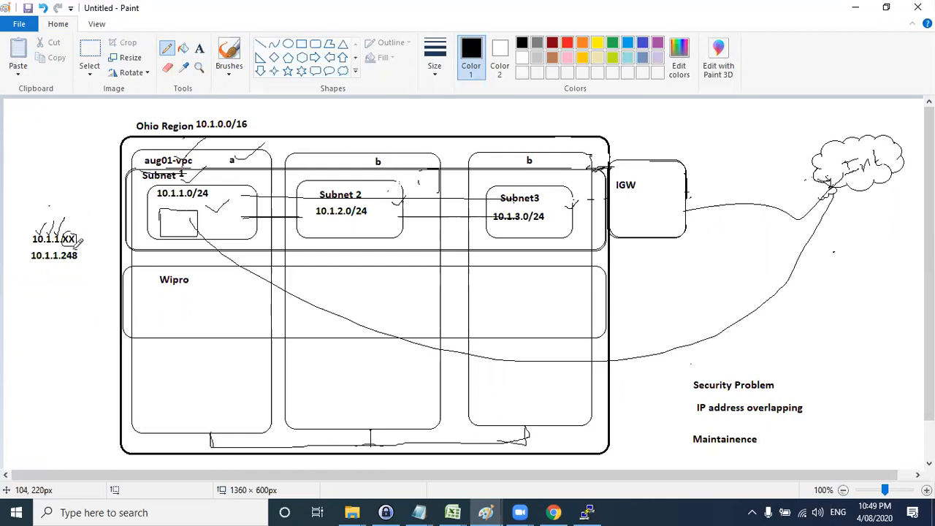
pyautogui.moveTo(65, 246); pyautogui.dragTo(83, 255)
# Add the text 10.1.2.100 below 10.1.2.0/24 inside the Subnet 2 box
pyautogui.click(199, 48)
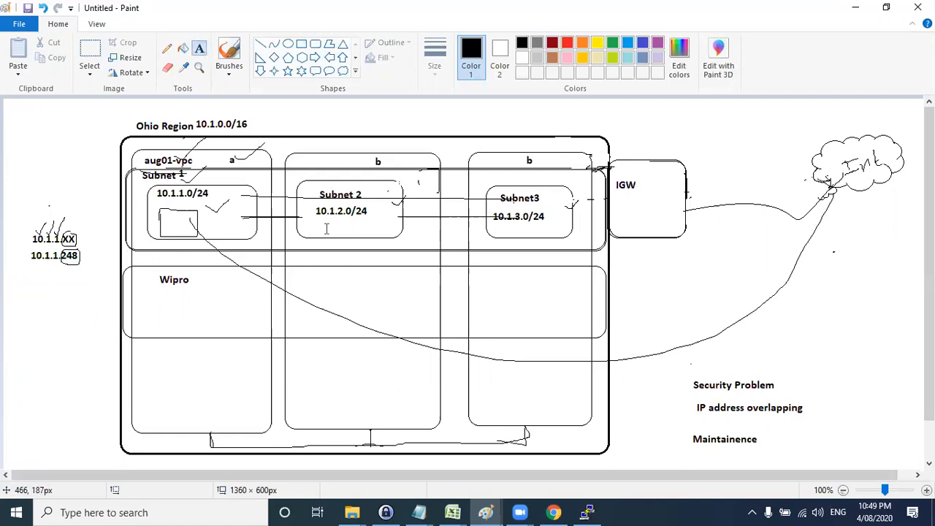
pyautogui.click(306, 223)
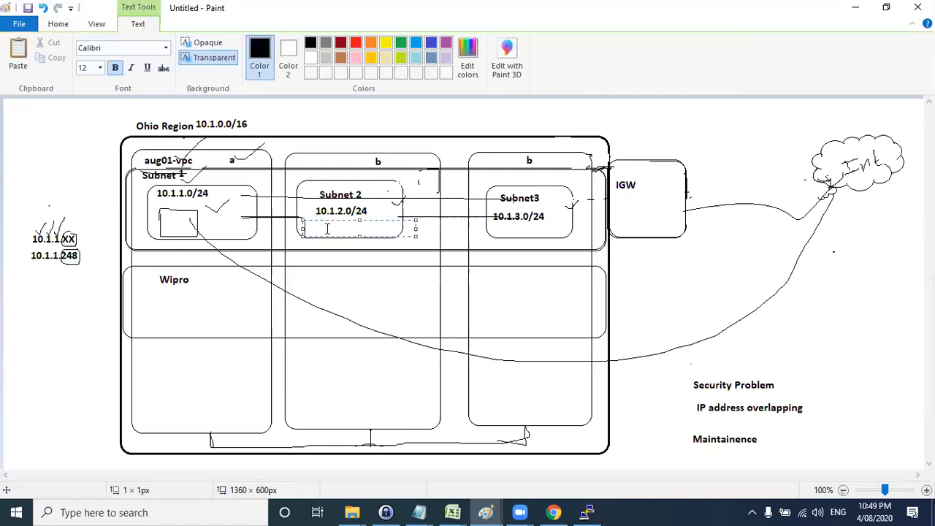
pyautogui.write('10.1.2.100')
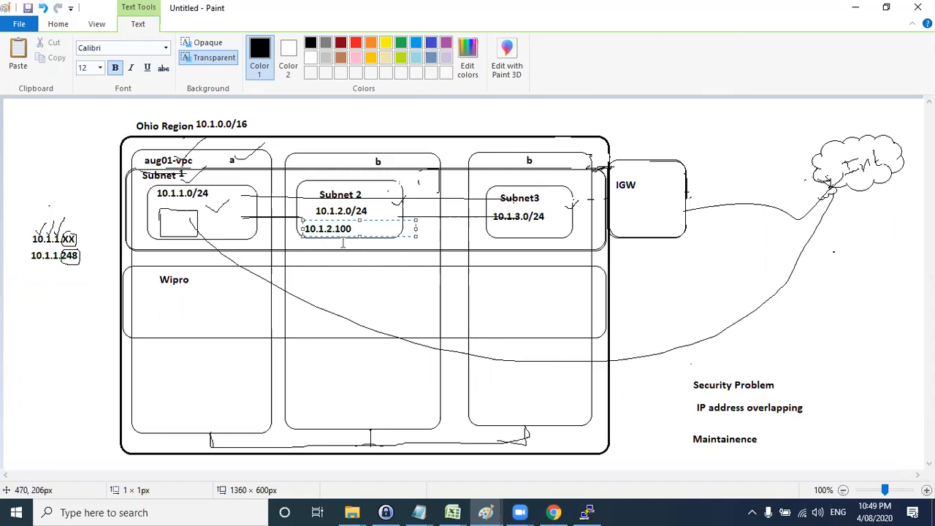
pyautogui.click(105, 290)
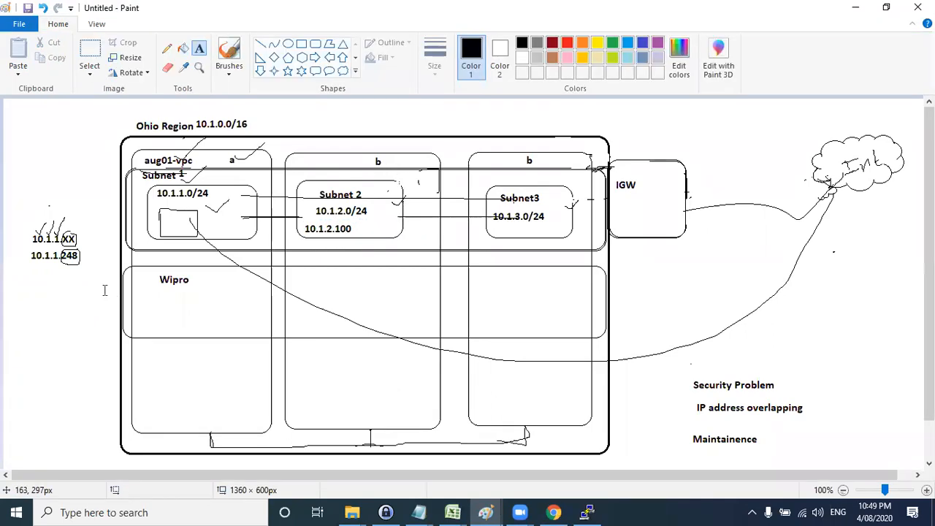
# Return to the EC2 console and review the instance's private IP, availability zone, VPC, subnet and remaining description details
pyautogui.click(856, 8)
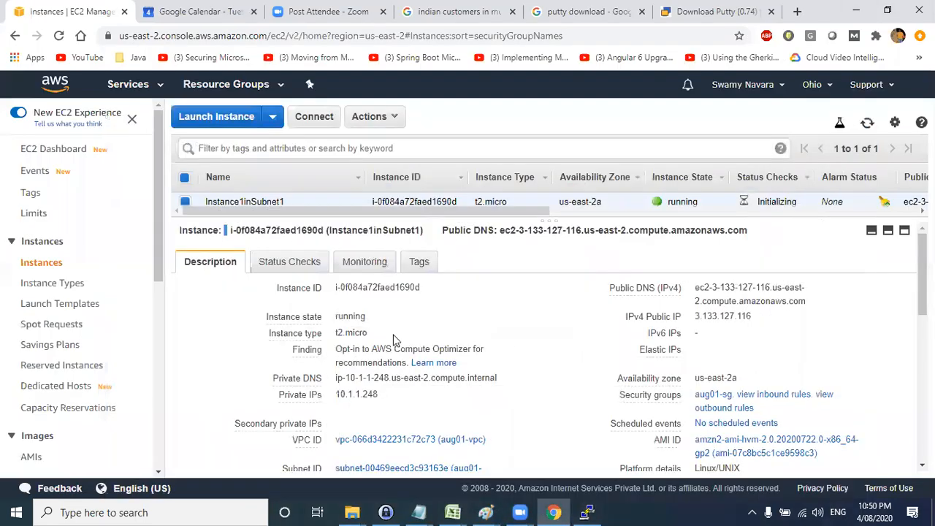
pyautogui.scroll(-2, 382, 318)
pyautogui.scroll(1, 351, 309)
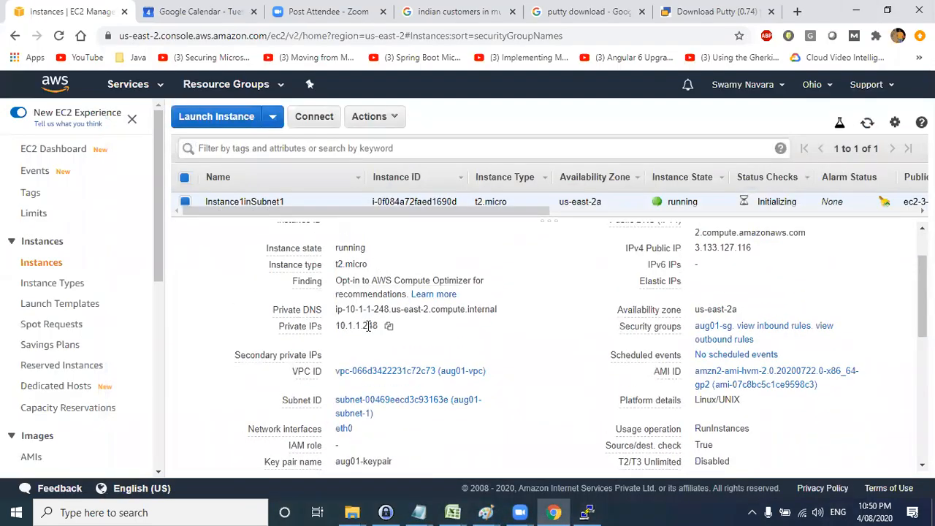
pyautogui.scroll(-1, 506, 351)
pyautogui.moveTo(647, 264)
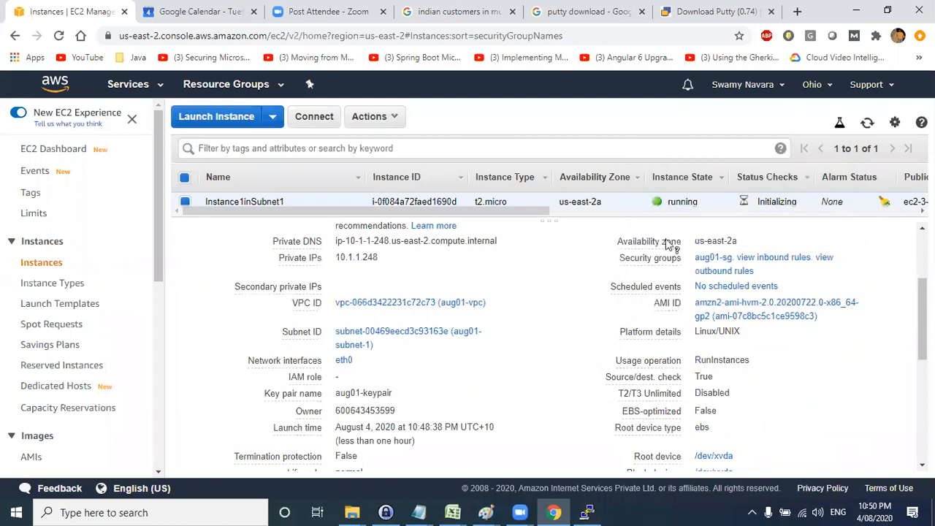
pyautogui.moveTo(730, 244); pyautogui.dragTo(699, 252)
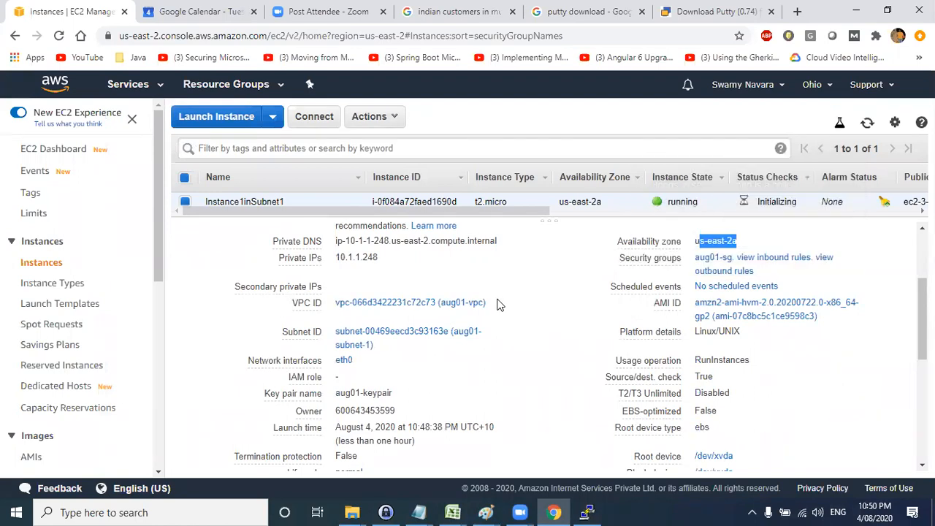
pyautogui.moveTo(496, 305); pyautogui.dragTo(447, 302)
pyautogui.moveTo(485, 333); pyautogui.dragTo(451, 332)
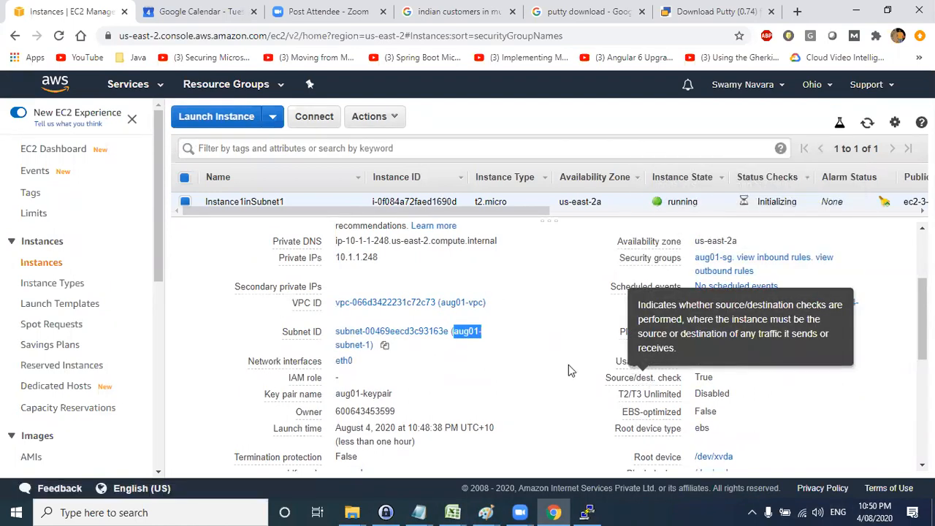
pyautogui.scroll(-6, 479, 403)
pyautogui.scroll(-1, 479, 396)
pyautogui.scroll(8, 479, 395)
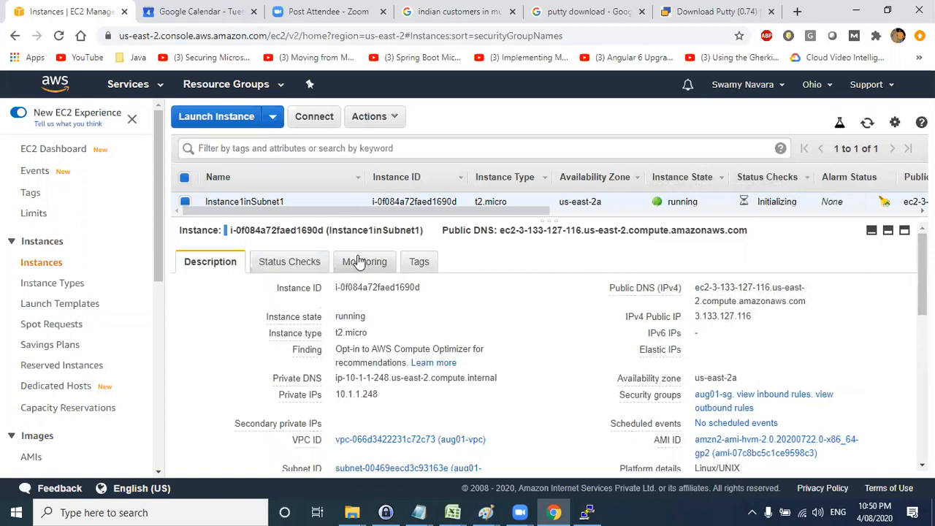
pyautogui.moveTo(409, 222); pyautogui.dragTo(409, 292)
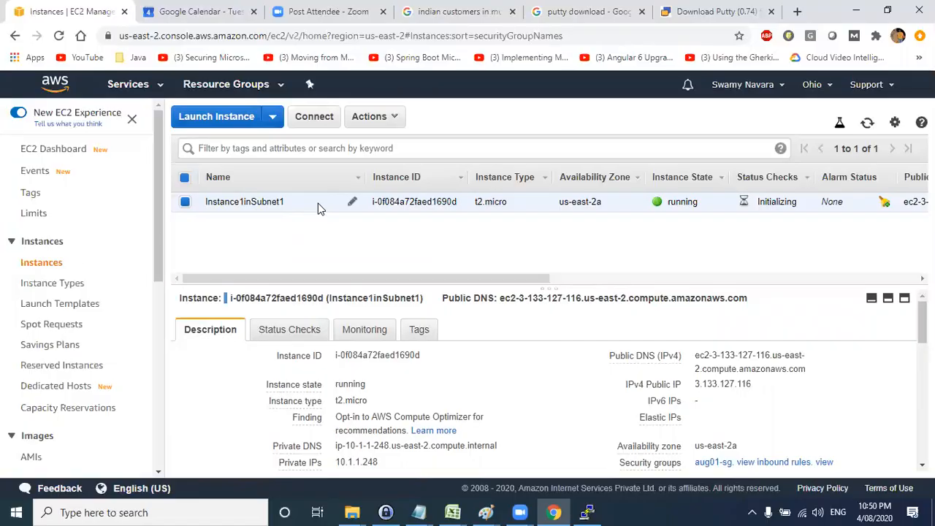
# Open PuTTY from the desktop and move its configuration window clear of the desktop shortcuts
pyautogui.click(932, 516)
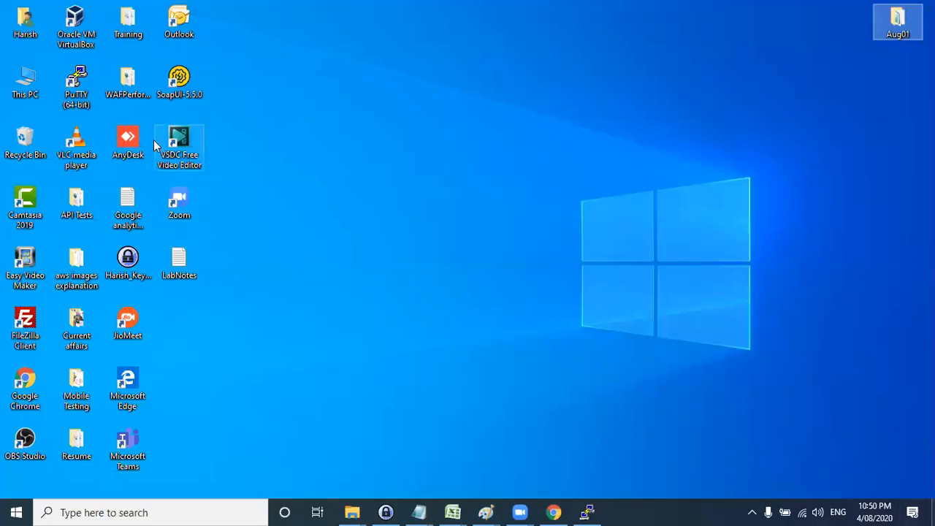
pyautogui.doubleClick(78, 92)
pyautogui.click(646, 90)
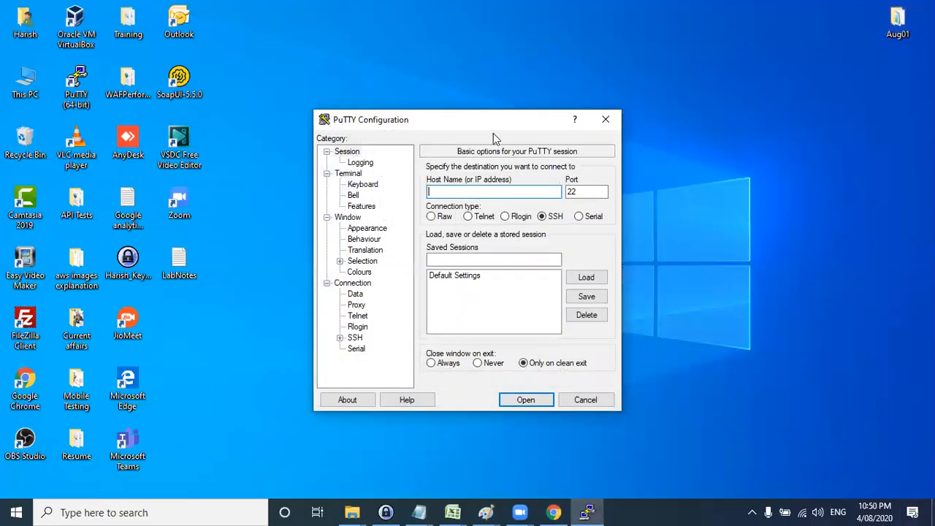
pyautogui.moveTo(480, 124); pyautogui.dragTo(629, 127)
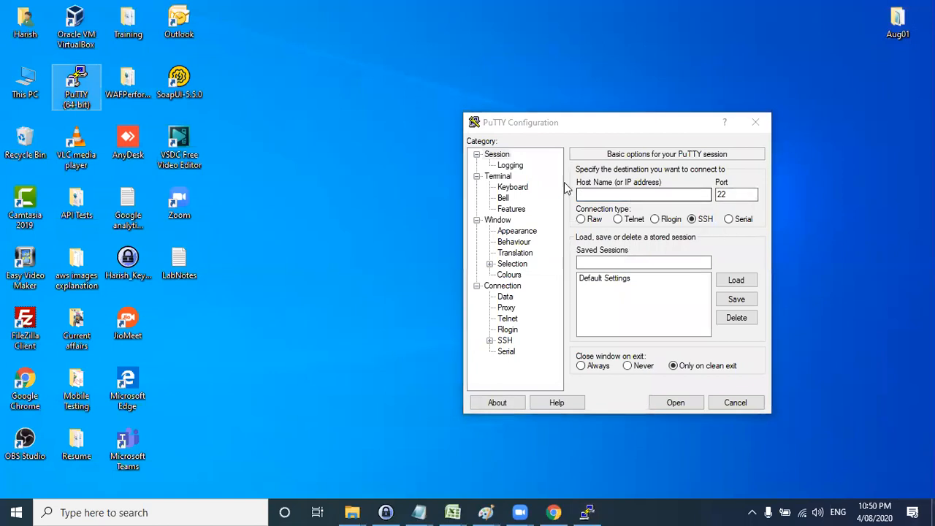
# Switch back to the EC2 console and examine the public DNS name of Instance1inSubnet1
pyautogui.hotkey('alt', 'Tab')
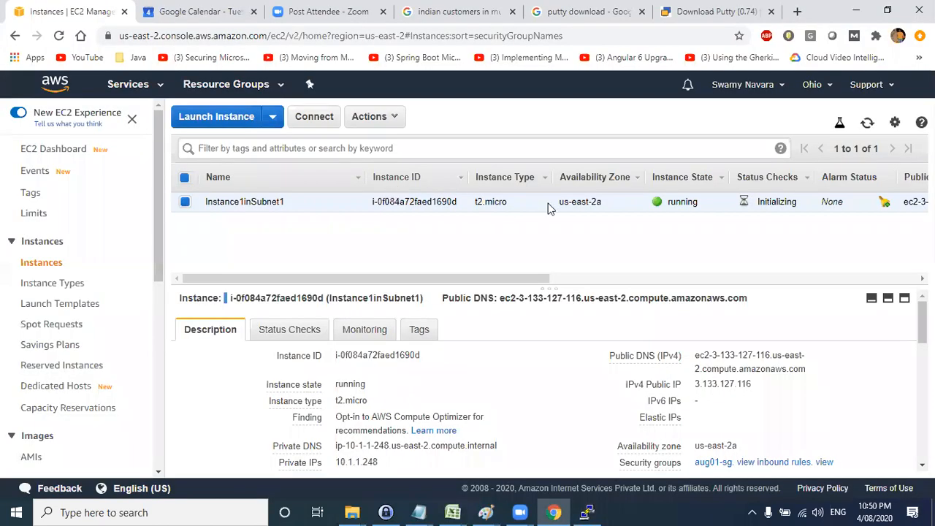
pyautogui.doubleClick(752, 366)
pyautogui.click(703, 365)
pyautogui.click(773, 364)
# Open the VPC service in a new browser tab and select aug01-vpc in the list of VPCs
pyautogui.click(146, 84)
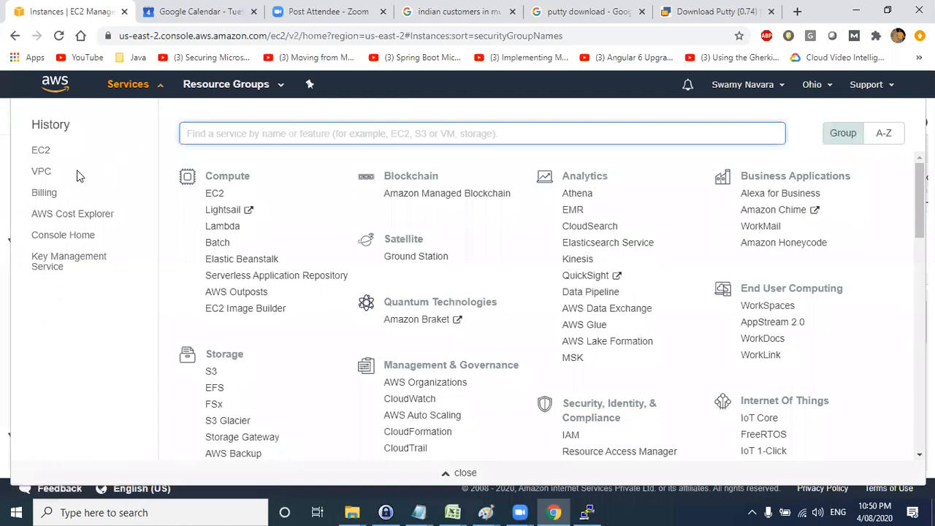
pyautogui.keyDown('ctrl'); pyautogui.click(41, 173); pyautogui.keyUp('ctrl')
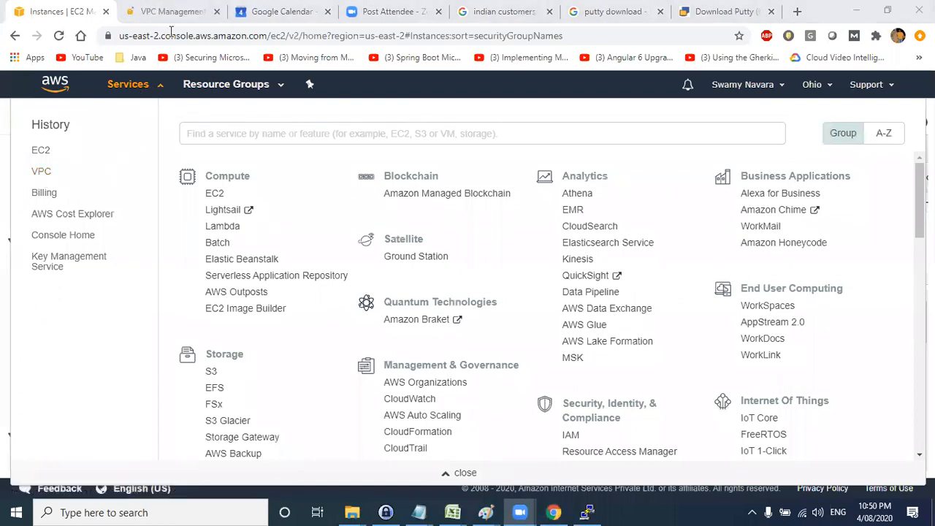
pyautogui.click(169, 13)
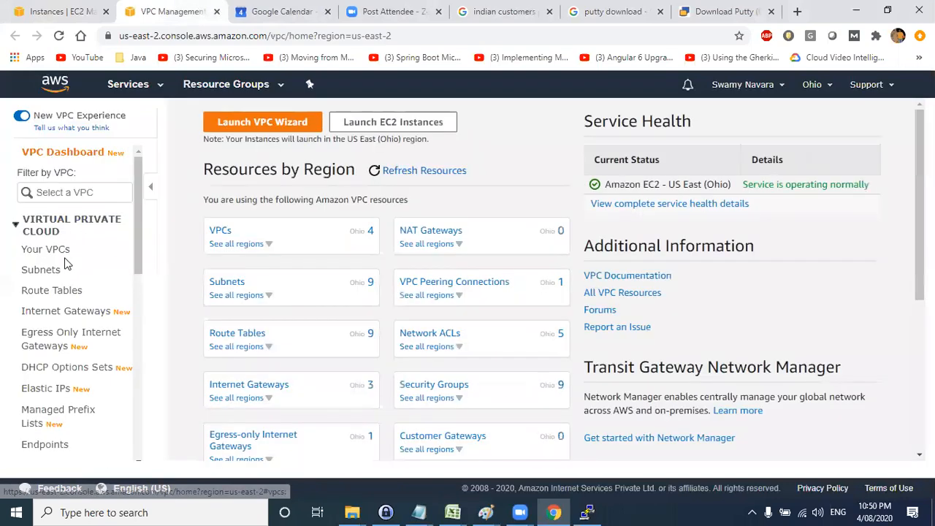
pyautogui.click(63, 251)
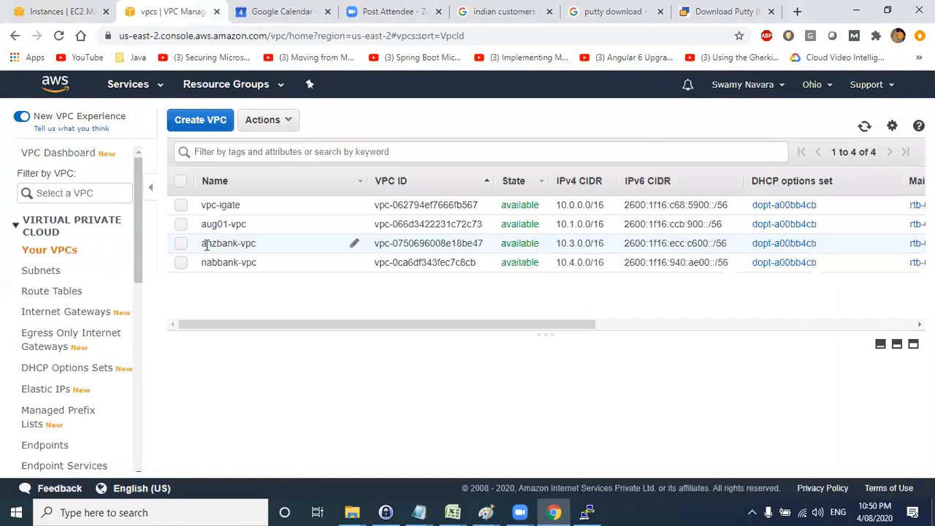
pyautogui.click(263, 229)
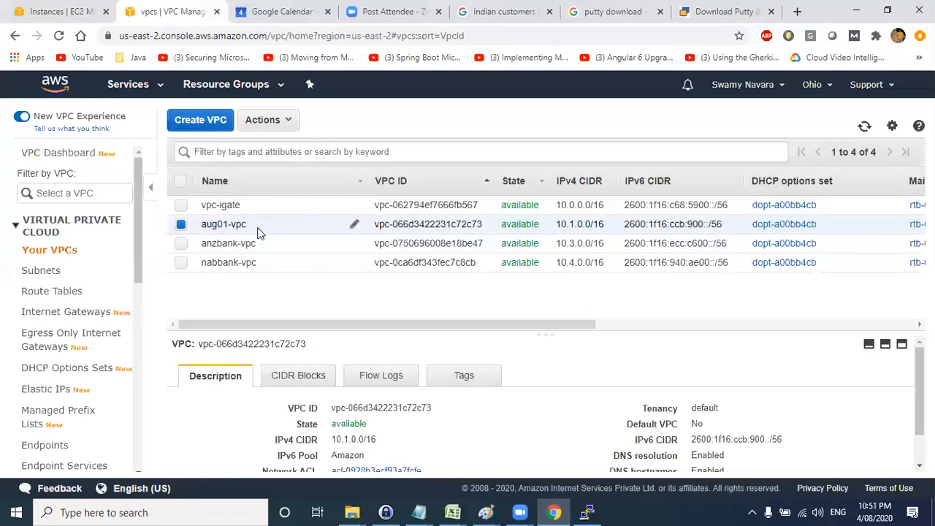
# Review the DNS hostnames setting of aug01-vpc alongside the public DNS name of Instance1inSubnet1, and leave the setting without saving
pyautogui.rightClick(258, 228)
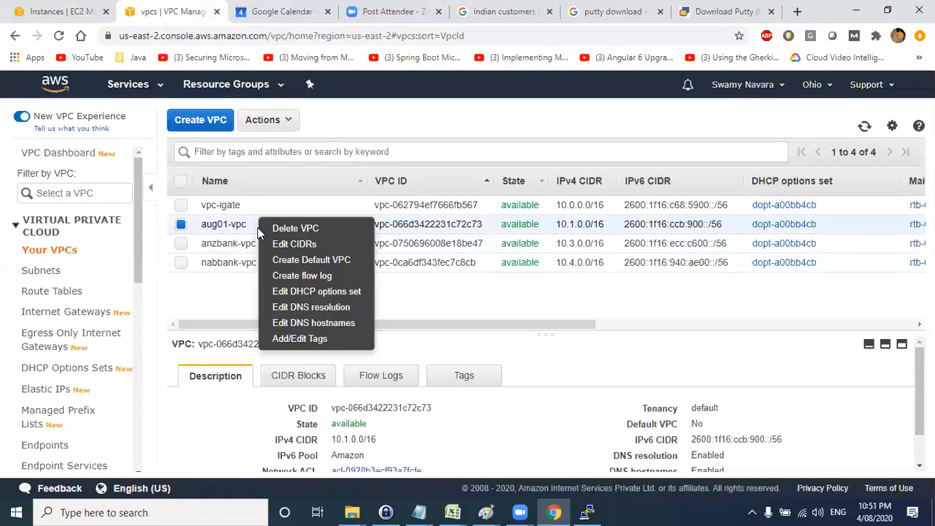
pyautogui.click(316, 324)
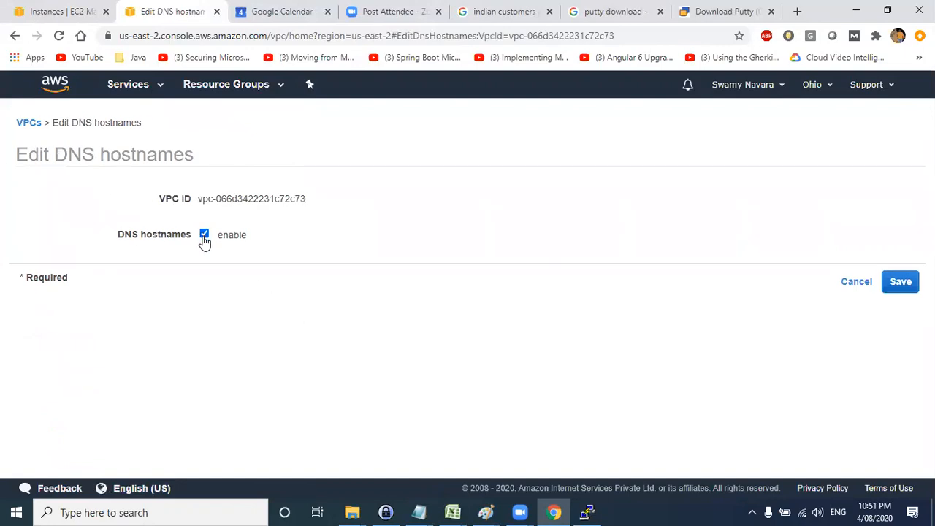
pyautogui.click(65, 7)
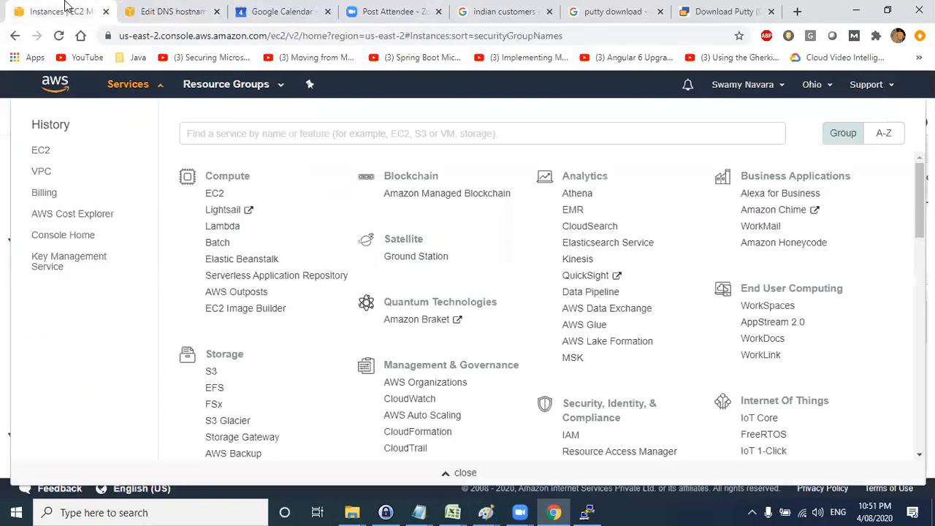
pyautogui.click(2, 197)
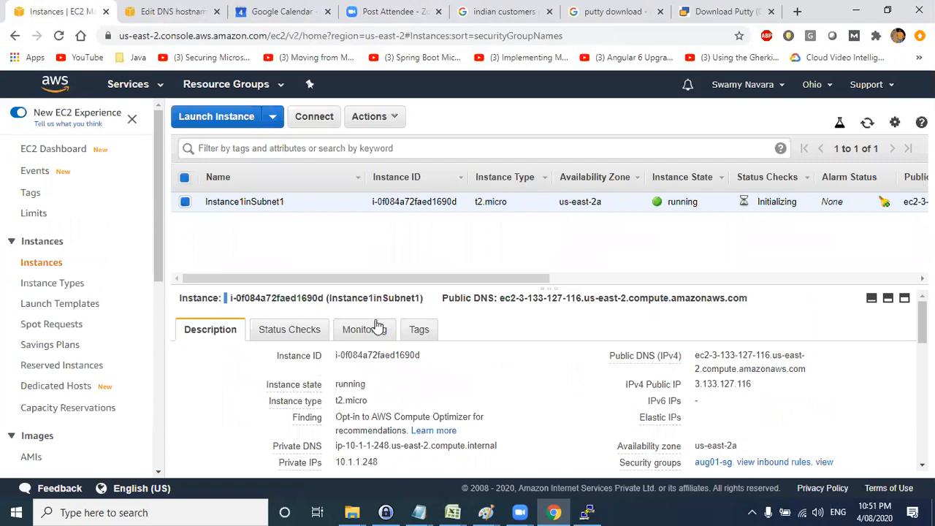
pyautogui.moveTo(696, 355); pyautogui.dragTo(807, 369)
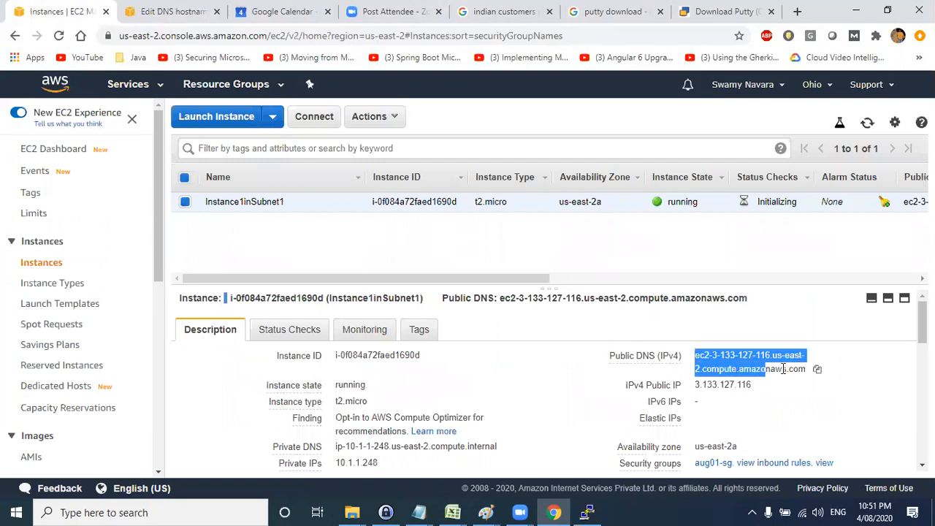
pyautogui.click(706, 367)
pyautogui.moveTo(696, 356); pyautogui.dragTo(805, 370)
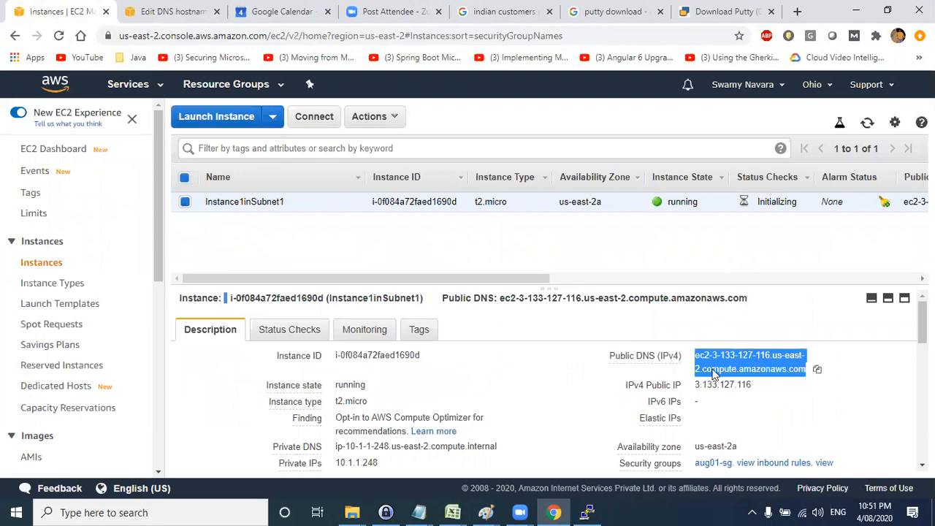
pyautogui.click(157, 9)
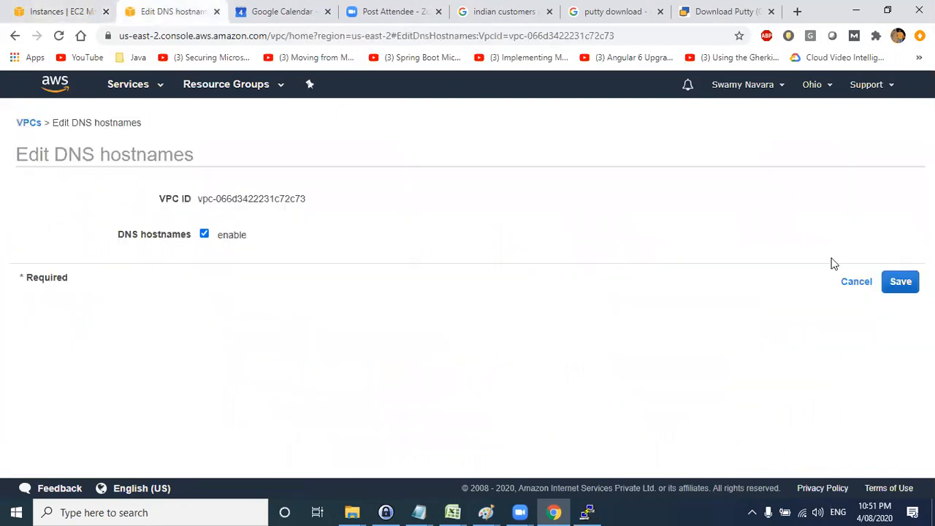
pyautogui.click(853, 284)
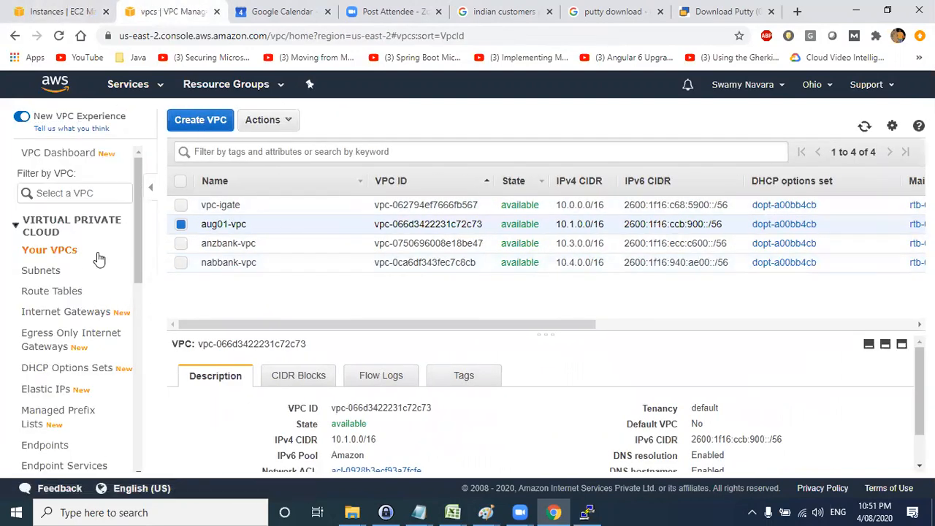
# Open the list of subnets and view the auto-assign IP settings of anzbank-privatesn without saving
pyautogui.click(38, 270)
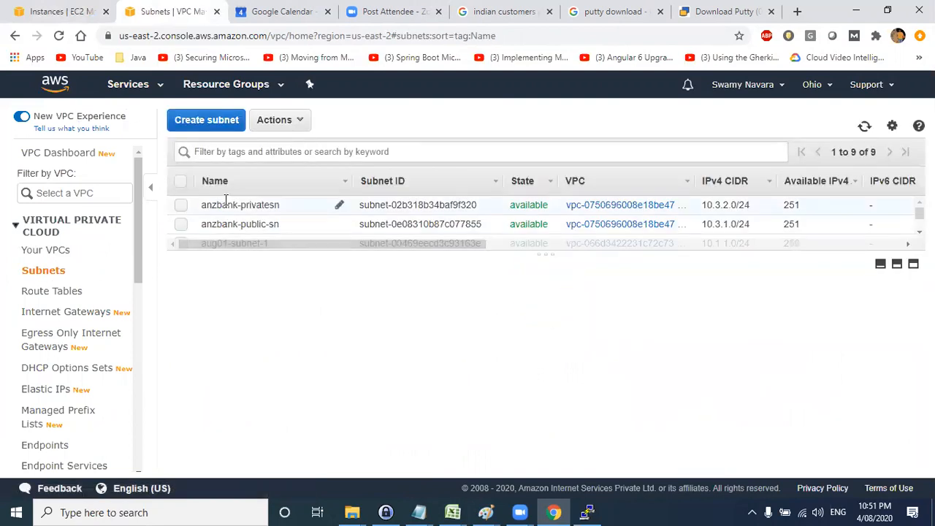
pyautogui.rightClick(290, 208)
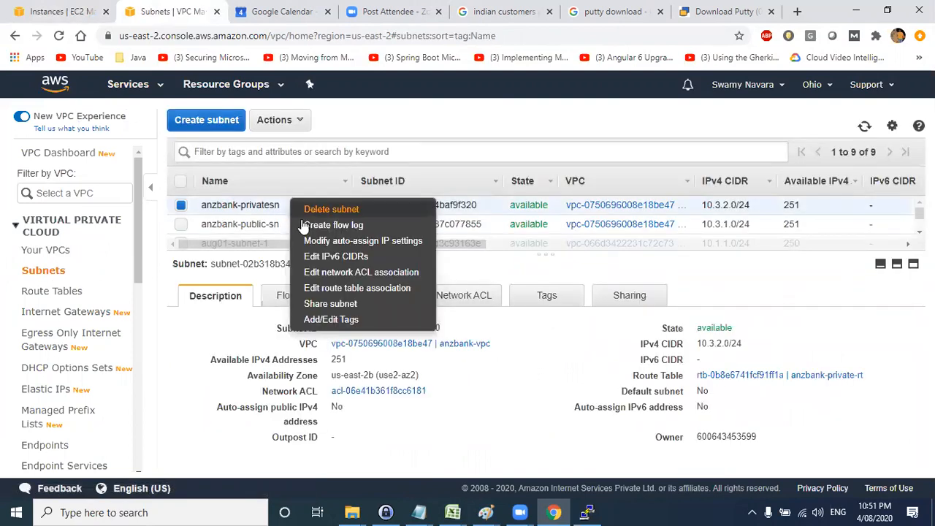
pyautogui.click(352, 245)
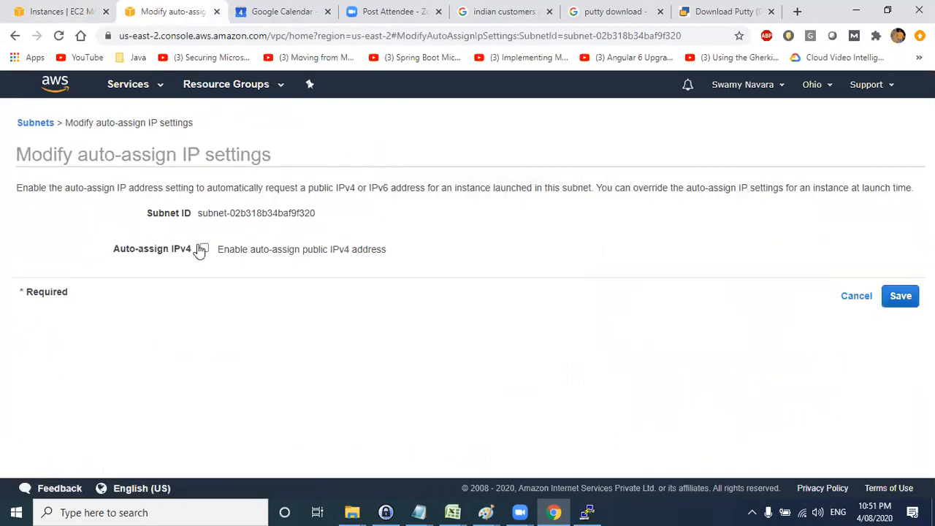
pyautogui.click(851, 297)
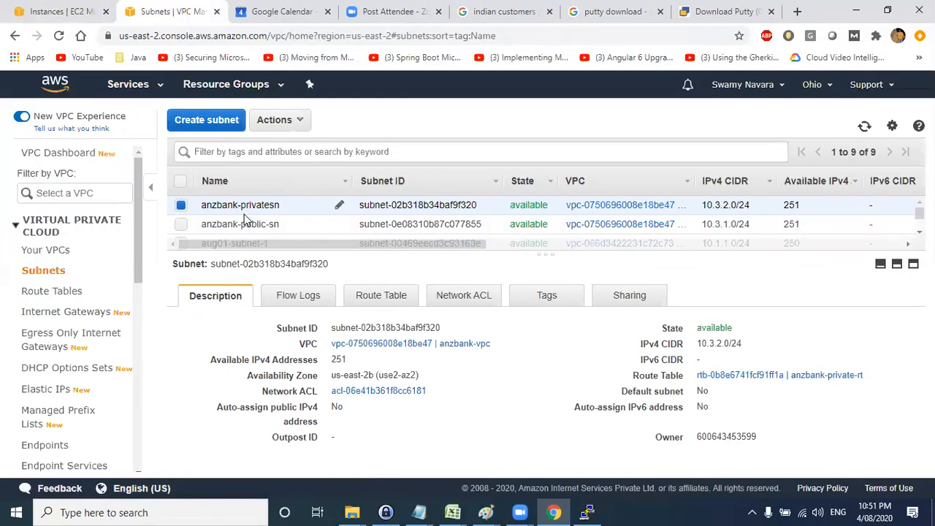
# Enlarge the subnet list, filter it by "aug" and examine the auto-assign public IPv4 setting of aug01-subnet-1
pyautogui.moveTo(284, 253); pyautogui.dragTo(284, 324)
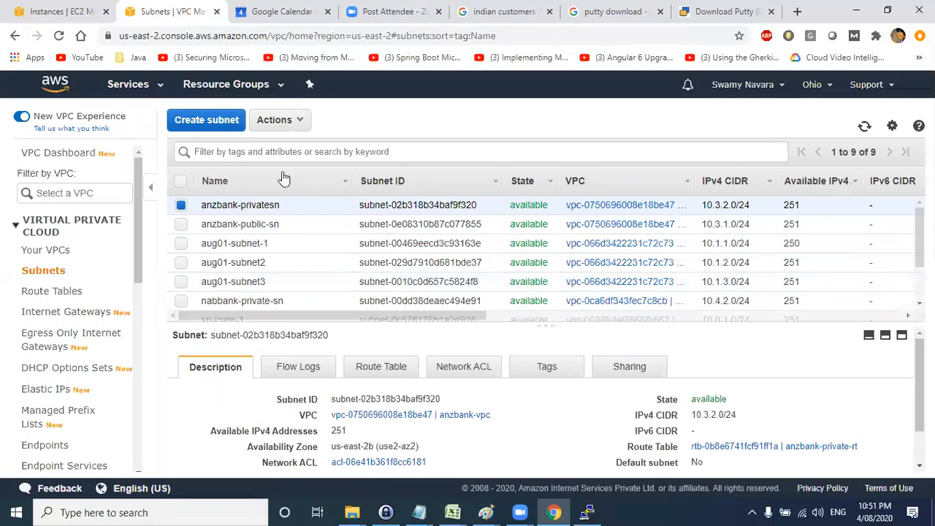
pyautogui.click(282, 152)
pyautogui.write('aug')
pyautogui.press('Return')
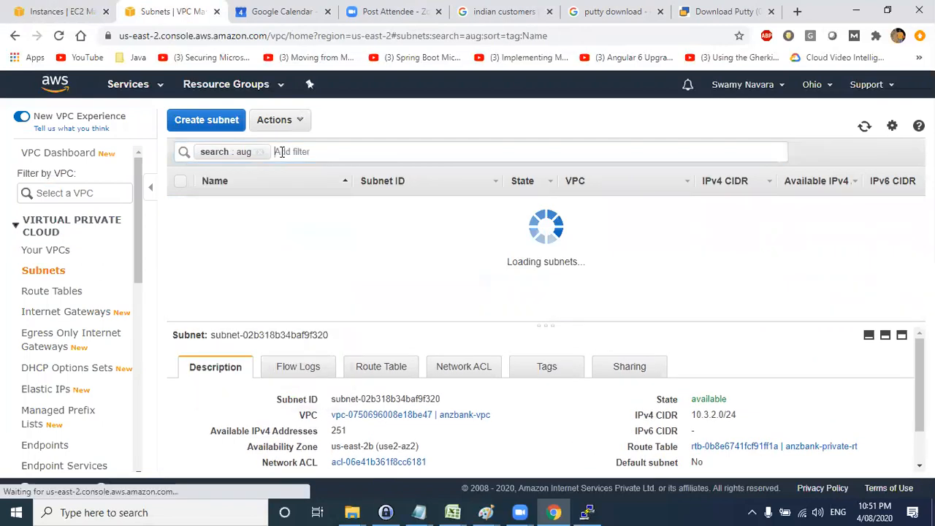
pyautogui.rightClick(261, 203)
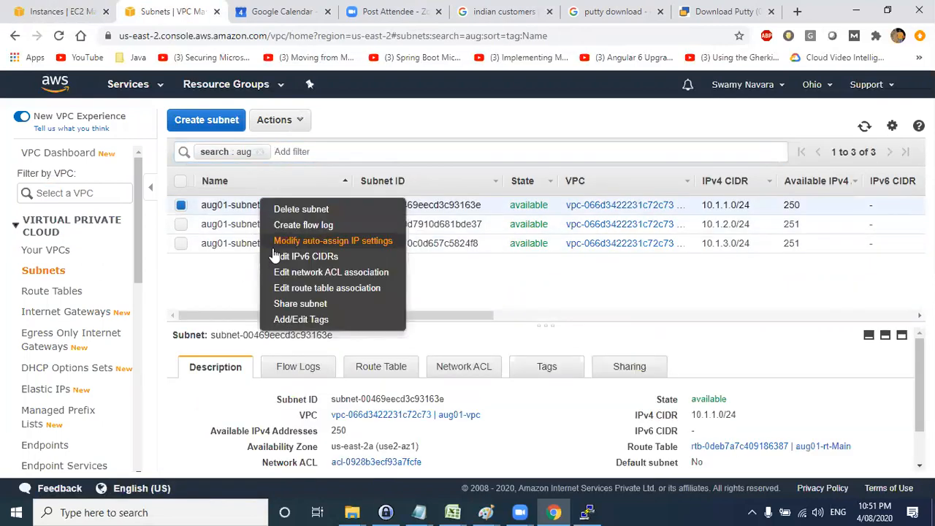
pyautogui.click(312, 241)
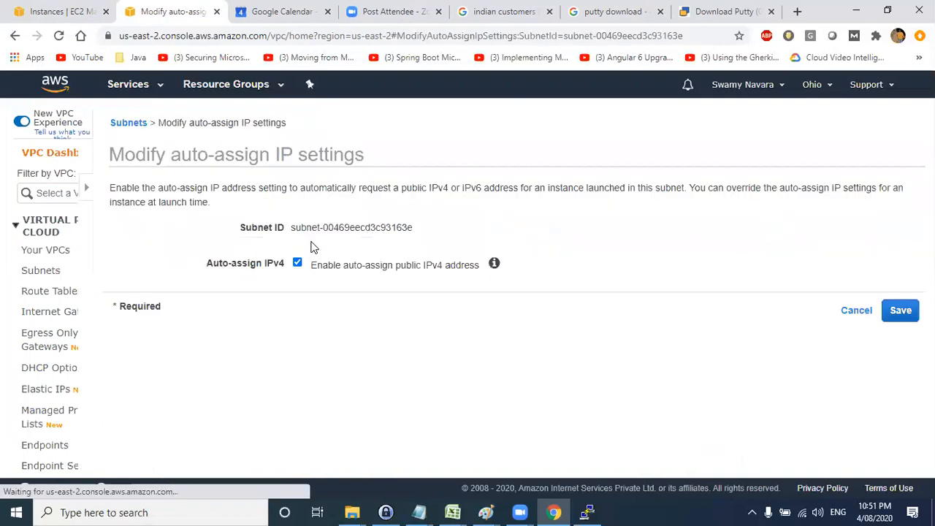
pyautogui.moveTo(227, 252); pyautogui.dragTo(372, 263)
# Switch to the EC2 console and examine the public IPv4 address and public DNS name of Instance1inSubnet1
pyautogui.click(60, 11)
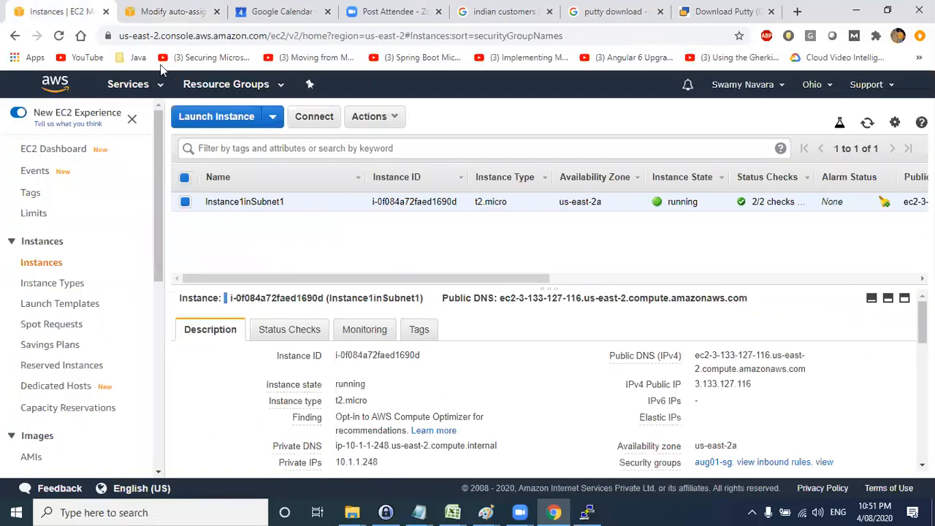
pyautogui.moveTo(697, 385); pyautogui.dragTo(749, 386)
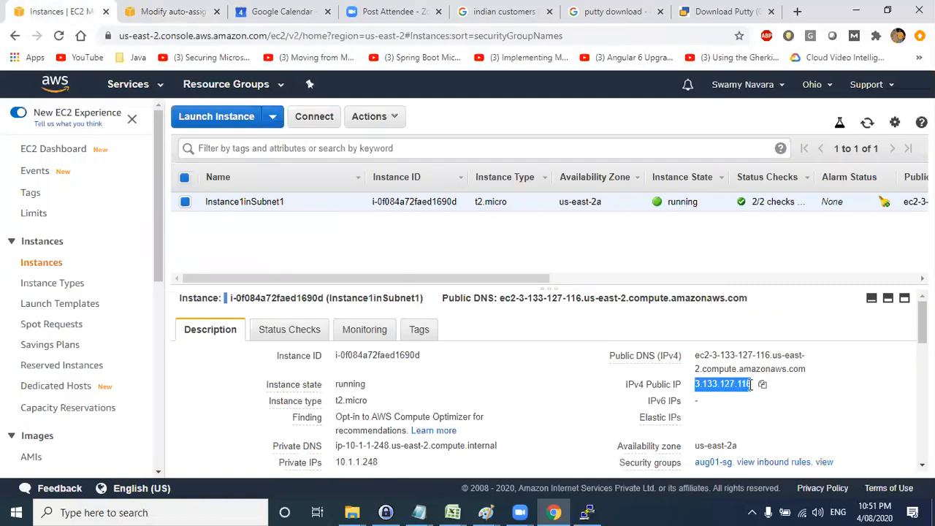
pyautogui.moveTo(695, 353); pyautogui.dragTo(817, 388)
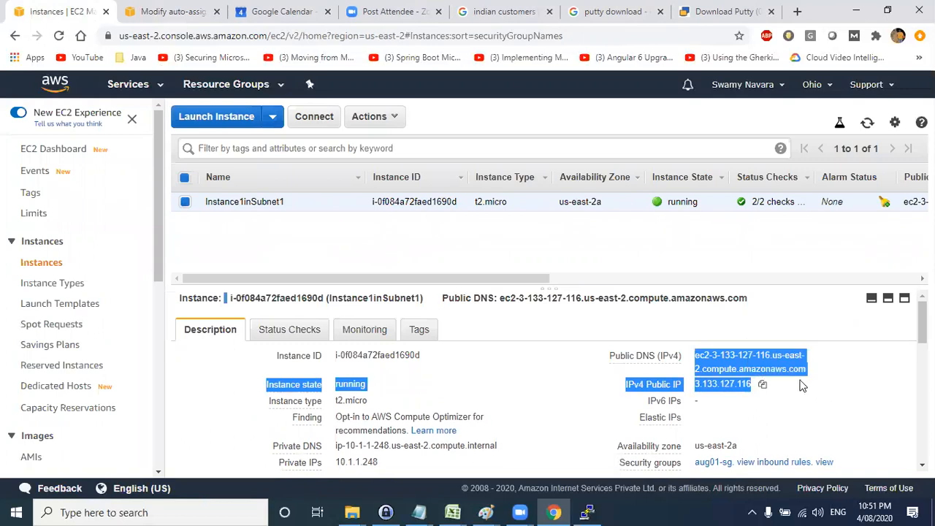
pyautogui.click(810, 400)
pyautogui.moveTo(694, 353); pyautogui.dragTo(783, 378)
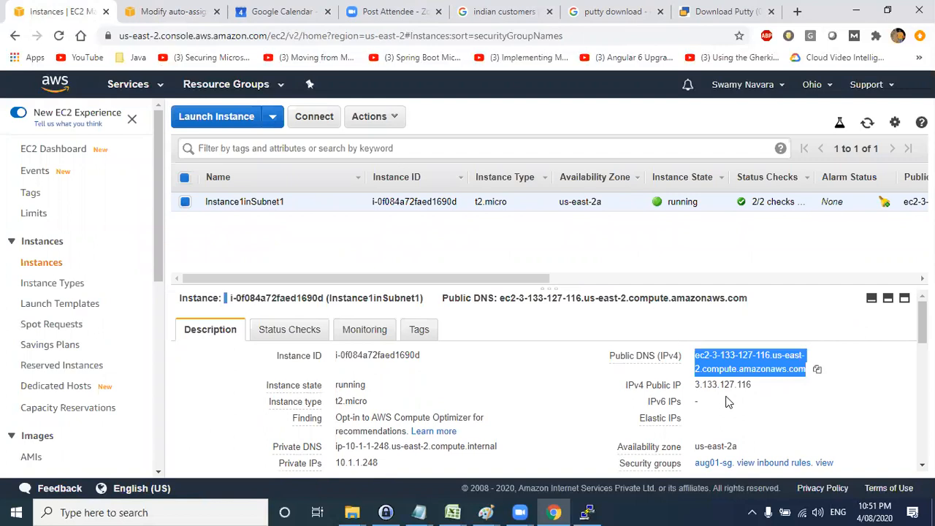
pyautogui.moveTo(695, 385); pyautogui.dragTo(751, 385)
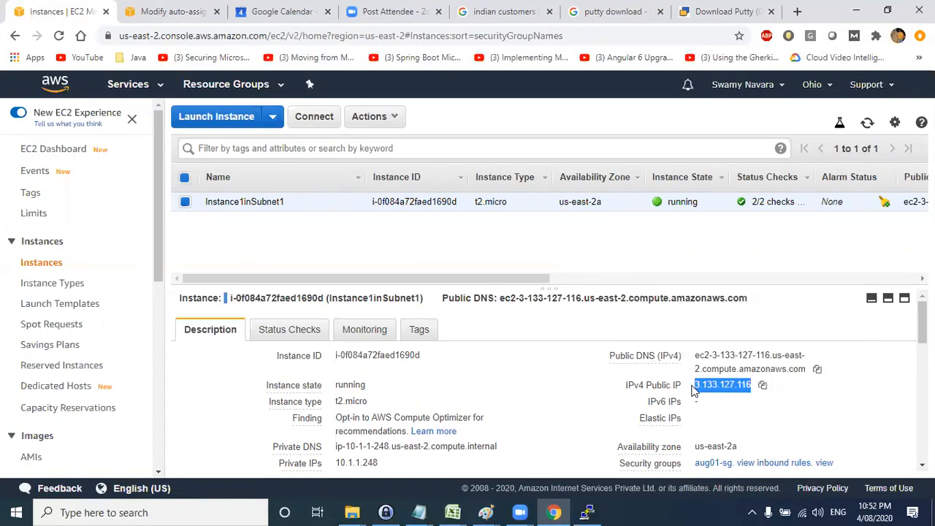
# Leave the auto-assign IP settings of aug01-subnet-1 without saving and return to the details of Instance1inSubnet1
pyautogui.click(168, 11)
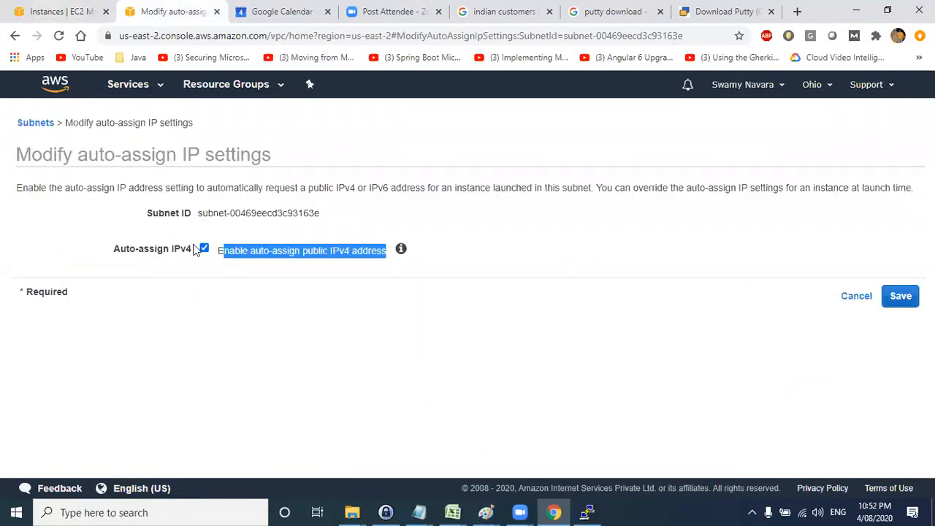
pyautogui.click(861, 296)
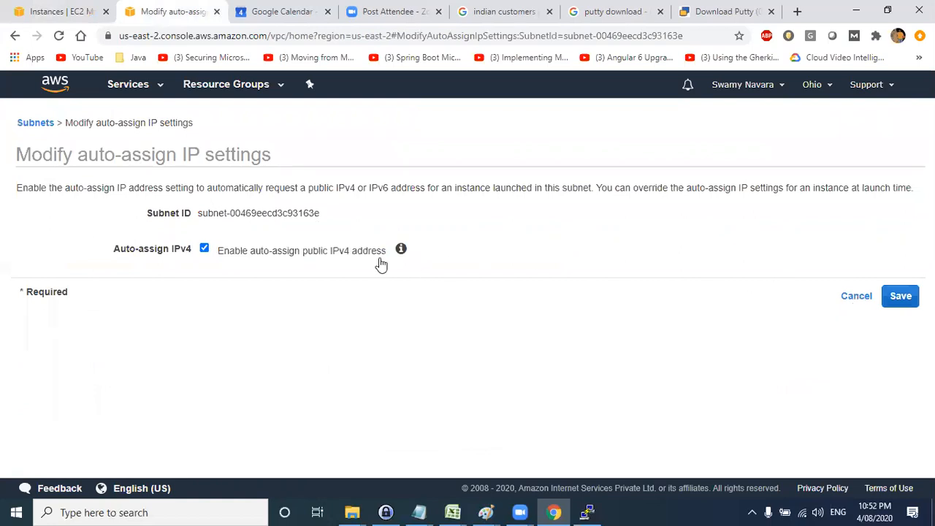
pyautogui.click(111, 9)
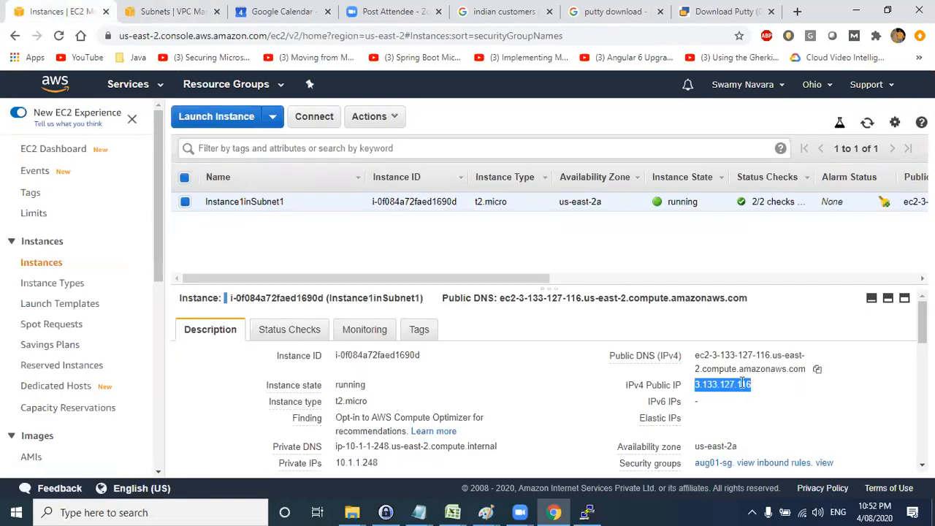
pyautogui.click(773, 386)
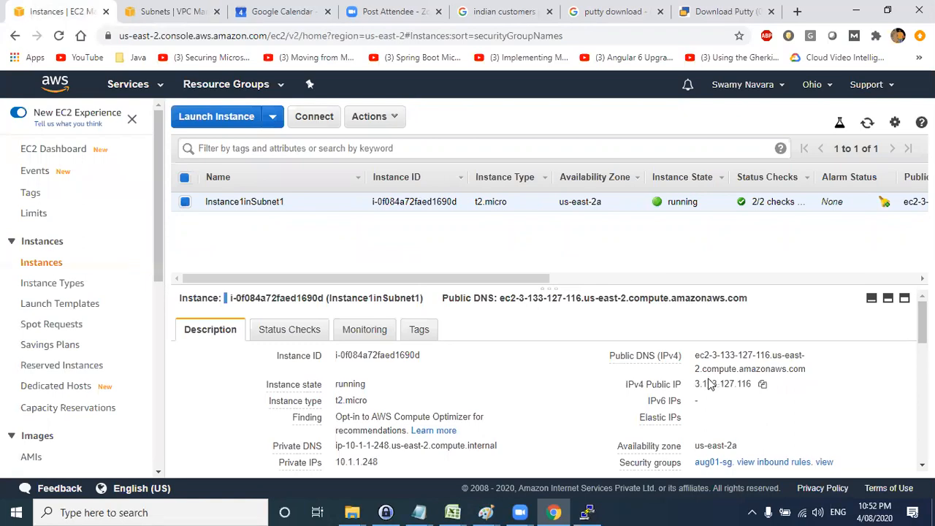
# Copy the instance's public DNS name into PuTTY as the host name and choose SSH as the connection type
pyautogui.hotkey('alt', 'Tab')
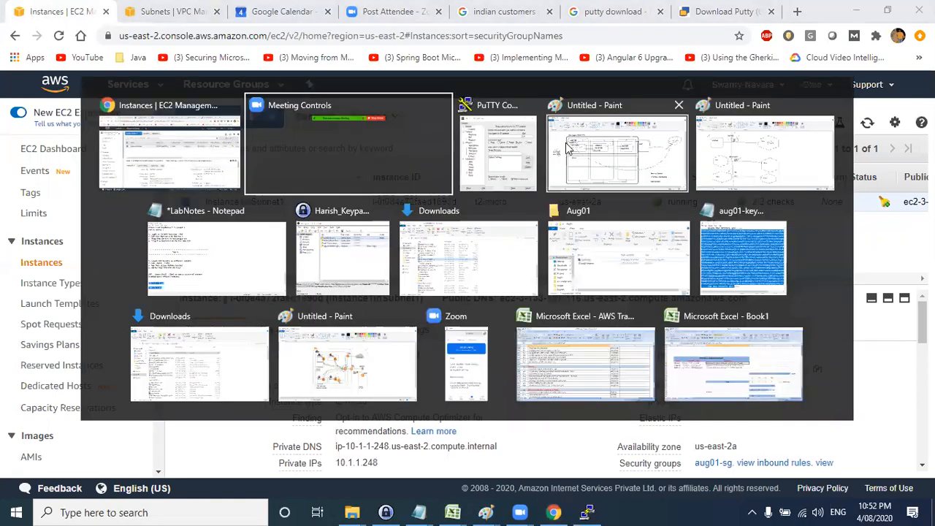
pyautogui.click(536, 169)
pyautogui.hotkey('alt', 'Tab')
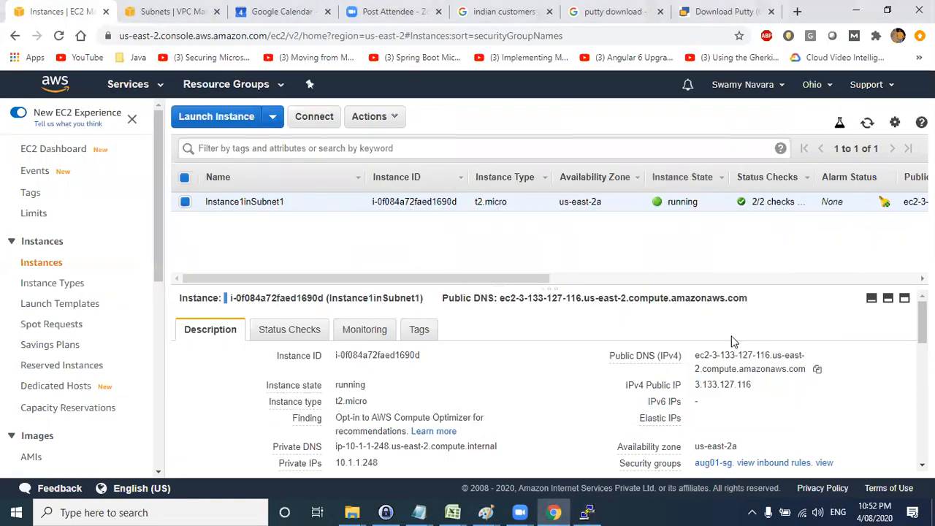
pyautogui.click(817, 370)
pyautogui.hotkey('alt', 'Tab')
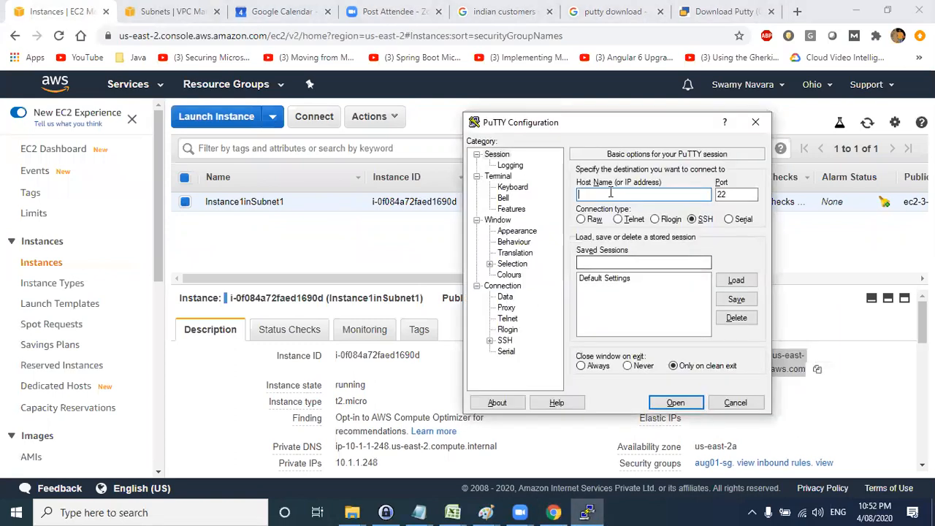
pyautogui.hotkey('ctrl', 'v')
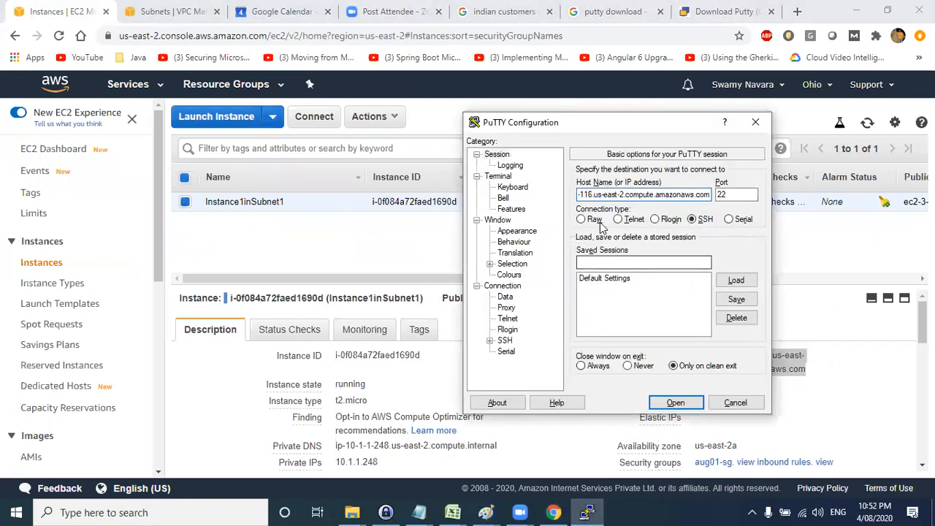
pyautogui.click(691, 219)
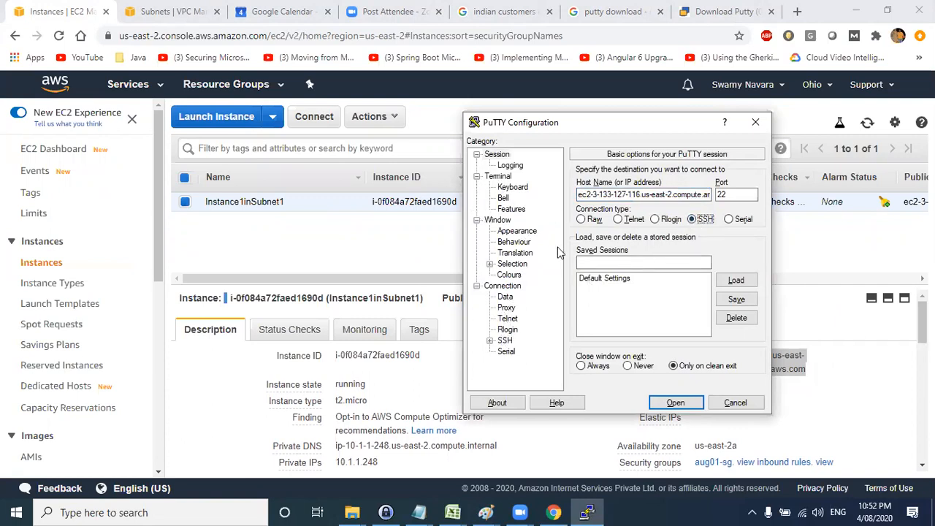
# Open PuTTY's SSH authentication settings and browse to the Aug01 folder on the Desktop for the private key file
pyautogui.click(489, 340)
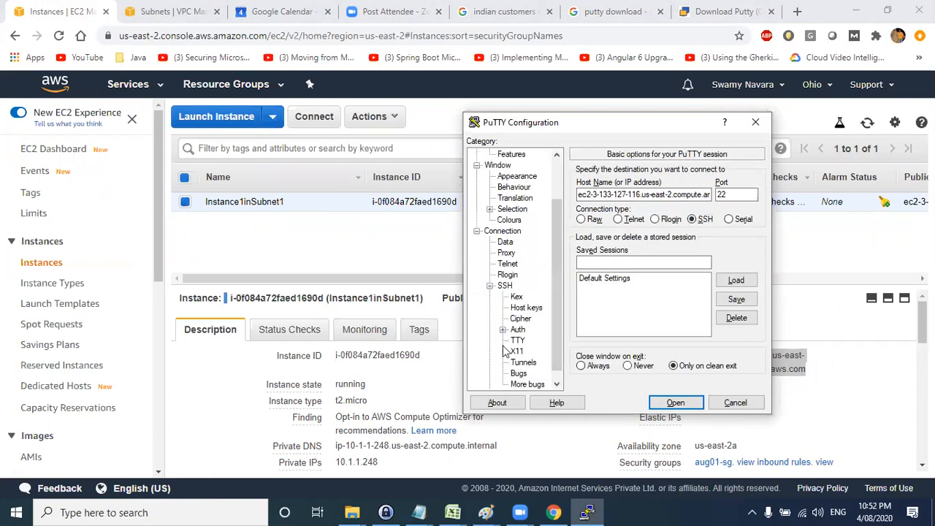
pyautogui.click(517, 330)
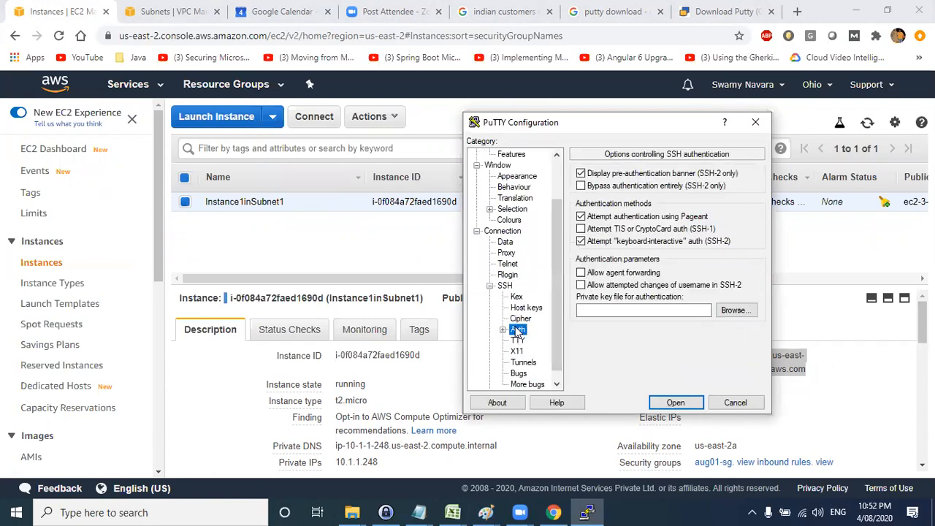
pyautogui.click(731, 311)
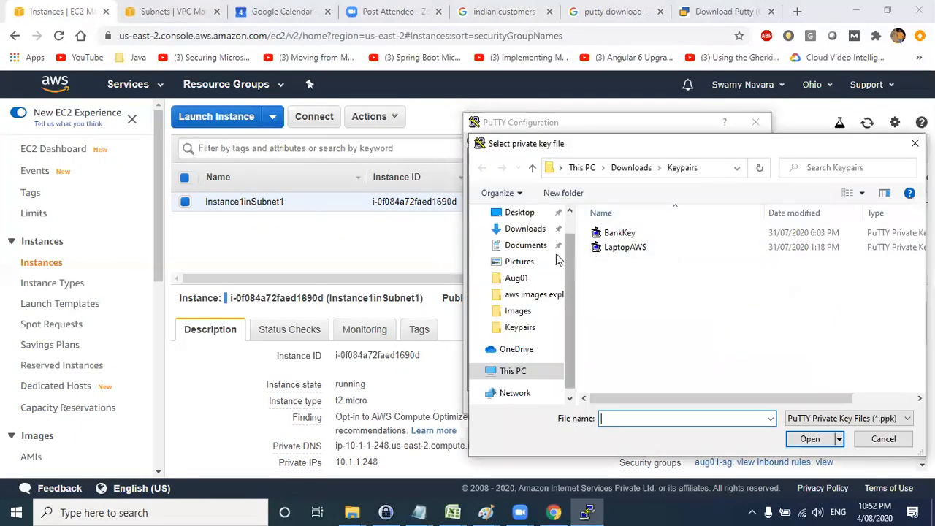
pyautogui.scroll(1, 519, 292)
pyautogui.click(512, 240)
pyautogui.doubleClick(617, 232)
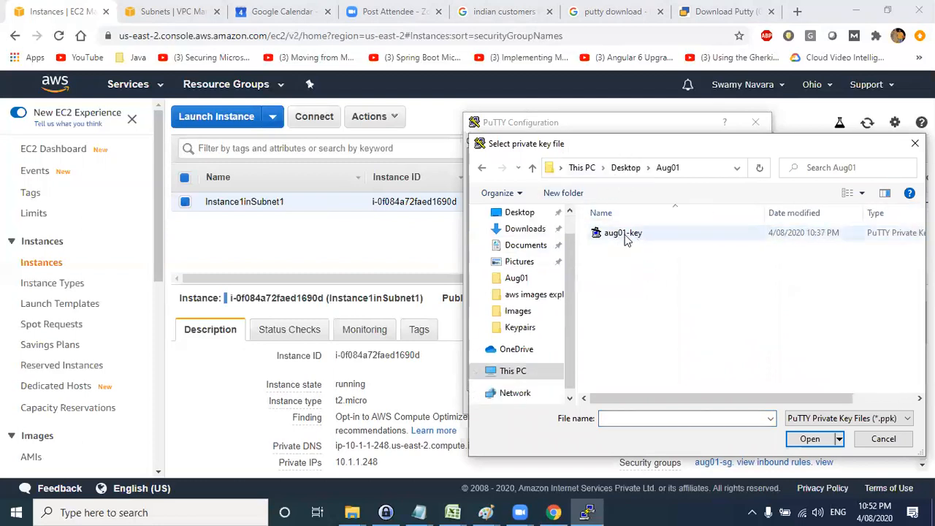
pyautogui.moveTo(661, 141); pyautogui.dragTo(323, 117)
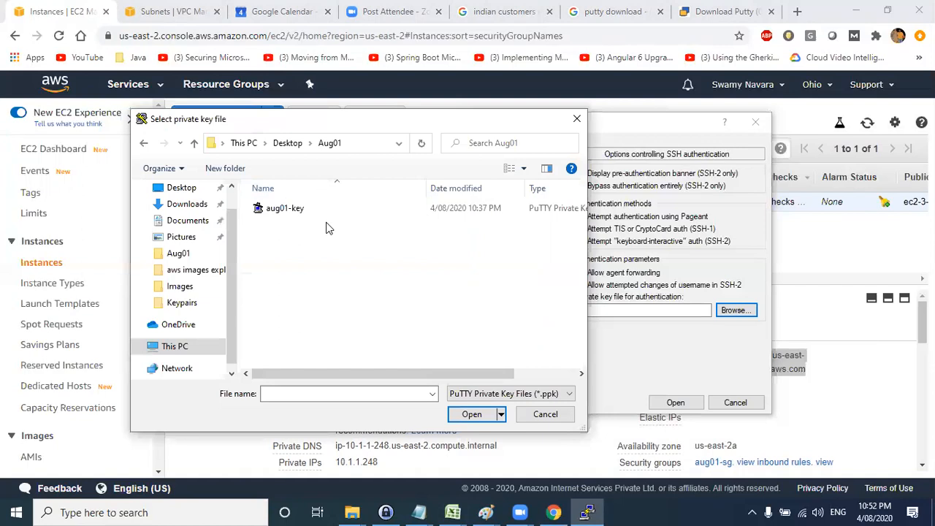
# List all file types in the Aug01 folder to compare the key files, and restore the PuTTY Private Key Files (*.ppk) filter
pyautogui.click(478, 392)
pyautogui.click(470, 418)
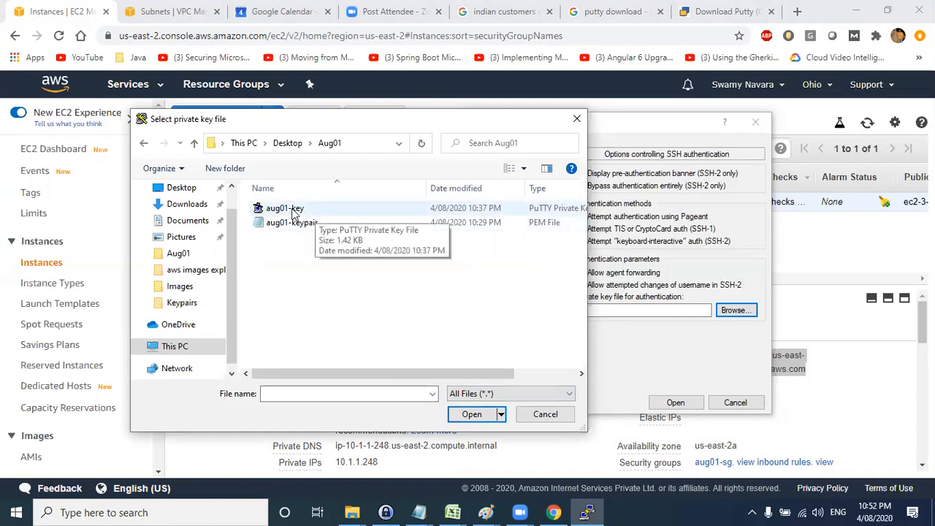
pyautogui.click(526, 394)
pyautogui.click(520, 407)
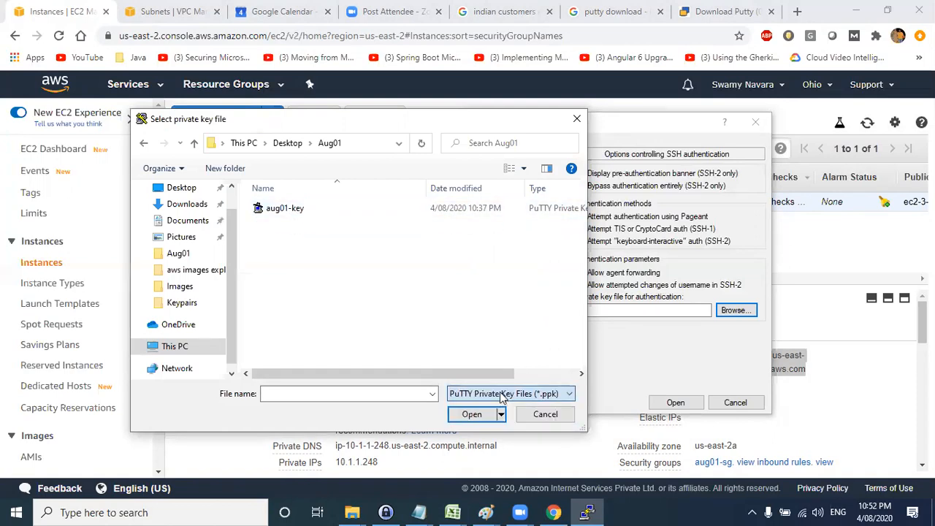
# Load aug01-key as the private key file for authentication and return to the host name in the basic session settings
pyautogui.click(292, 209)
pyautogui.click(471, 414)
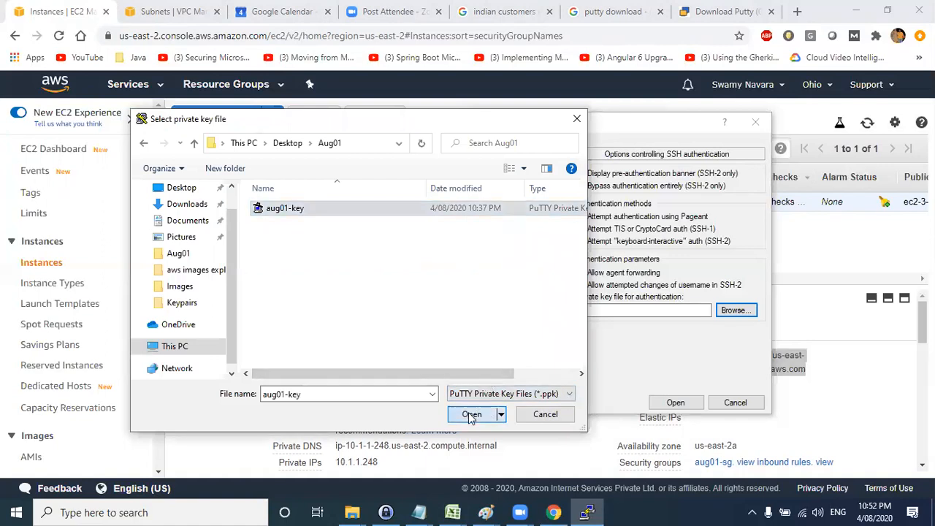
pyautogui.scroll(3, 496, 212)
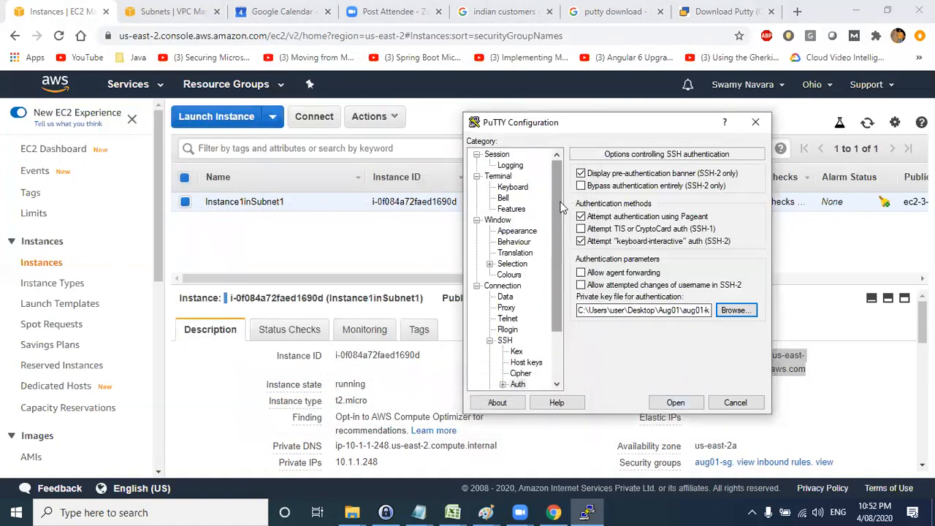
pyautogui.click(497, 154)
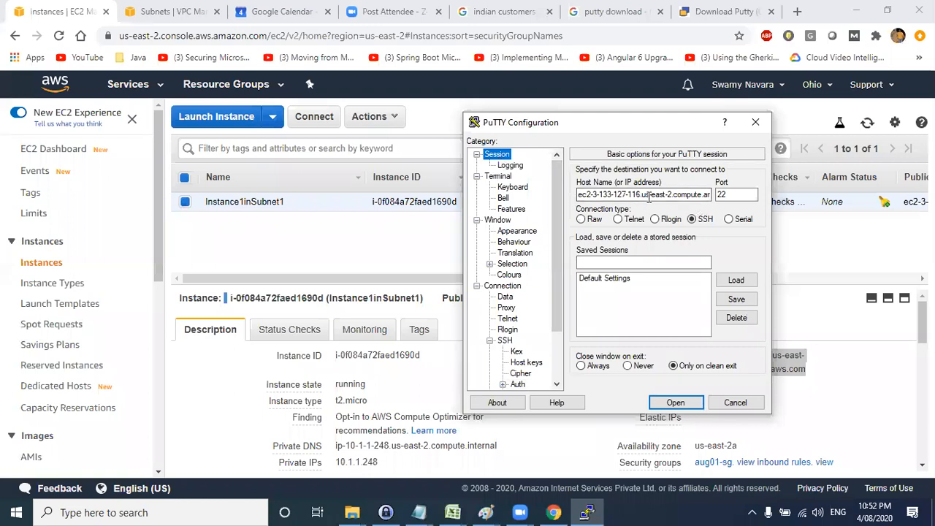
pyautogui.click(579, 194)
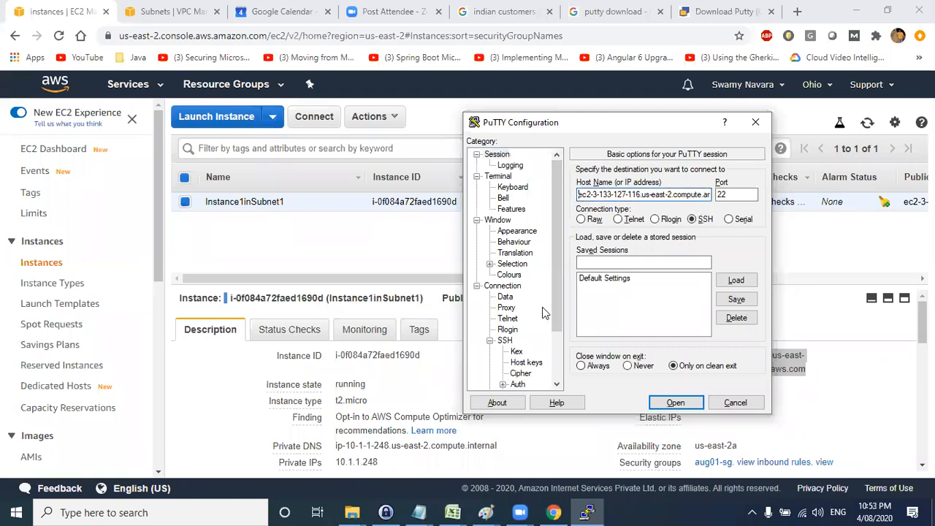
# Switch to the LabNotes file in Notepad, replace the selected 750-hour calculations with "Default user name - ec2-user", and return to PuTTY
pyautogui.hotkey('alt', 'Tab')
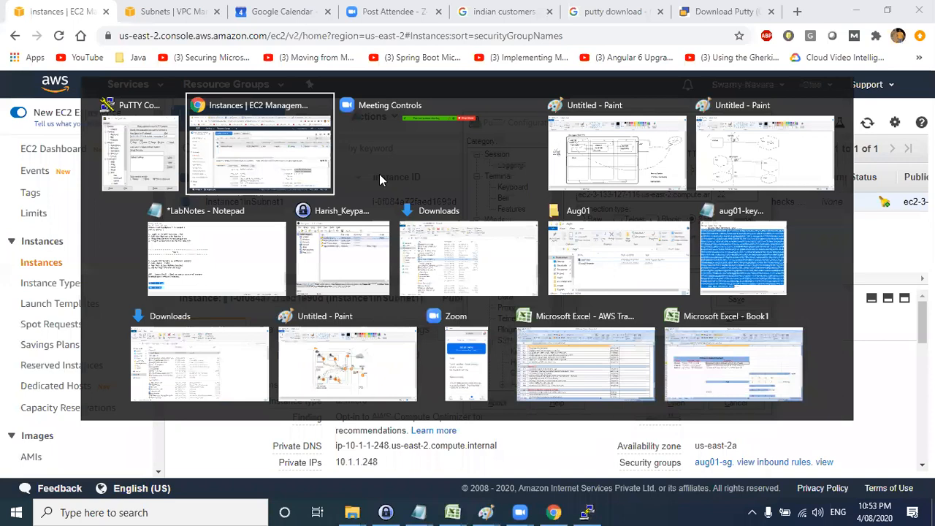
pyautogui.click(236, 265)
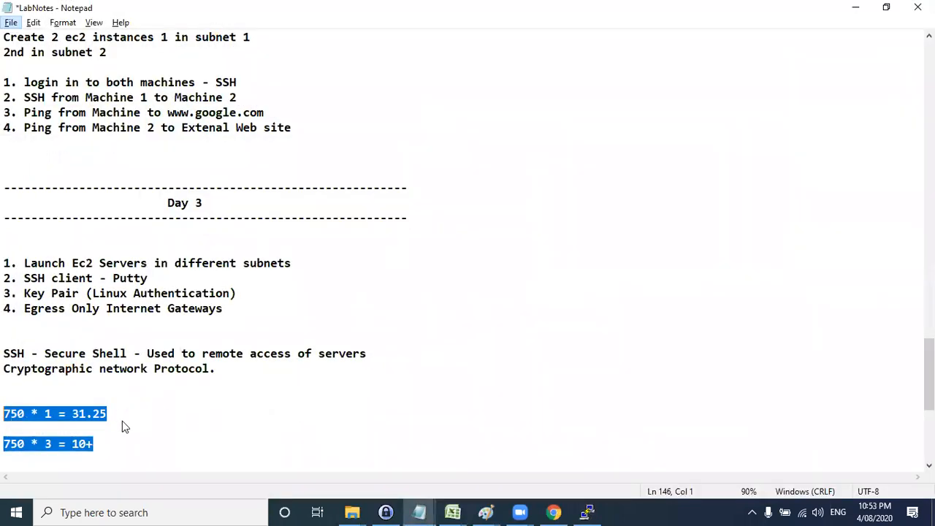
pyautogui.write('efault user name - ec2-user')
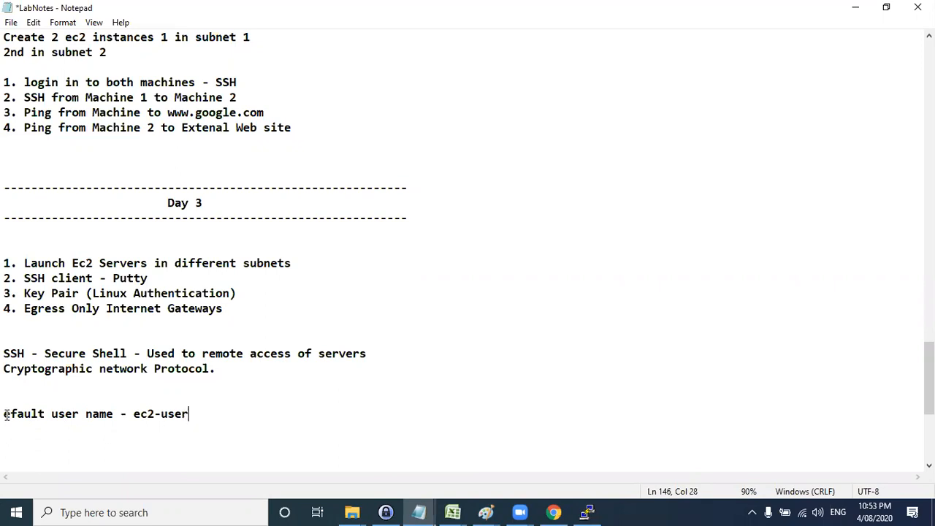
pyautogui.click(6, 414)
pyautogui.write('D')
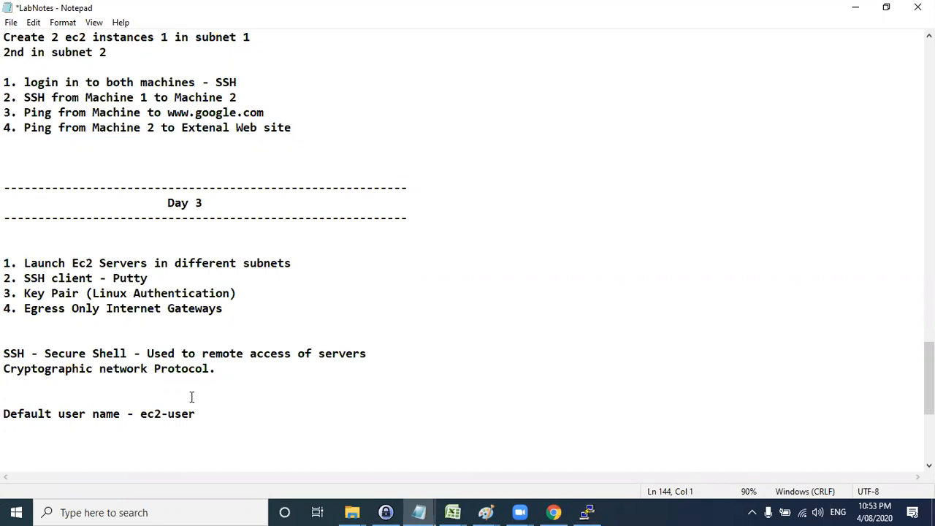
pyautogui.click(856, 7)
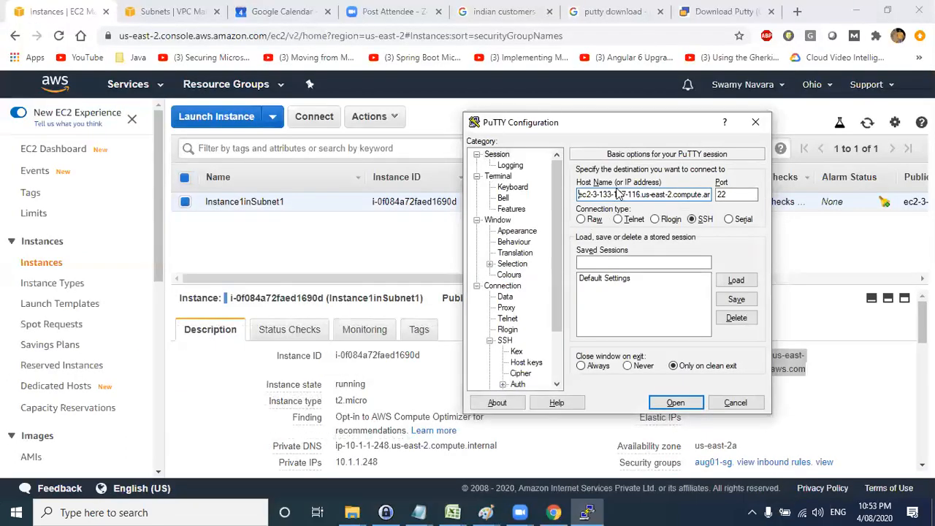
# Prefix the host name with "ec2-user@" and open the SSH session, accepting the server's host key
pyautogui.write('ec2-user@')
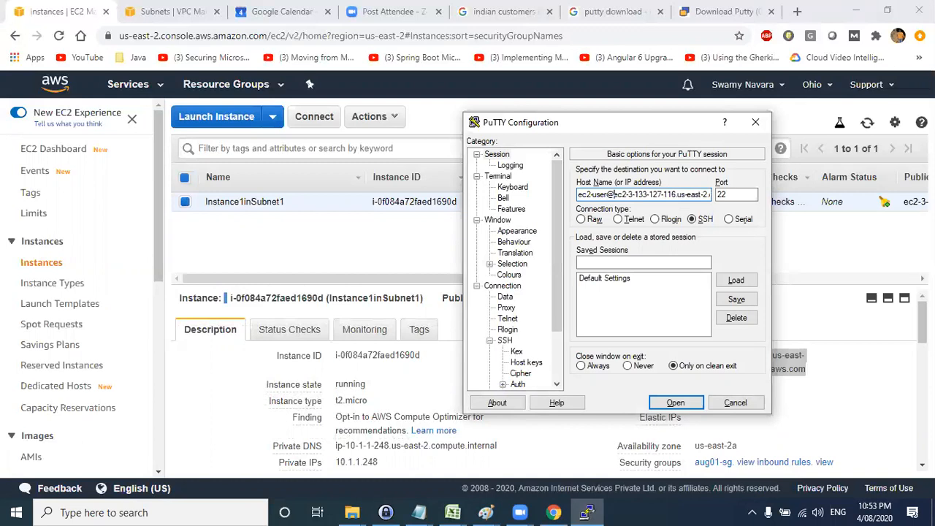
pyautogui.doubleClick(618, 194)
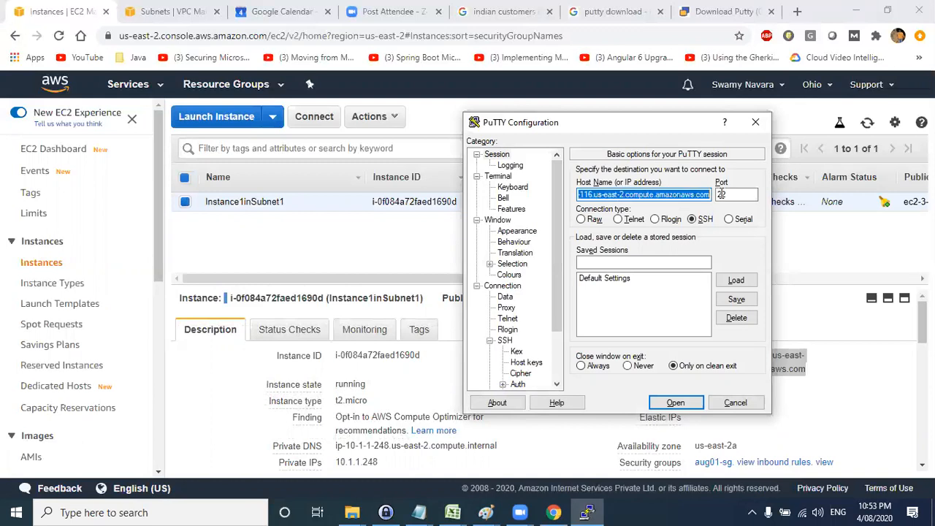
pyautogui.click(681, 402)
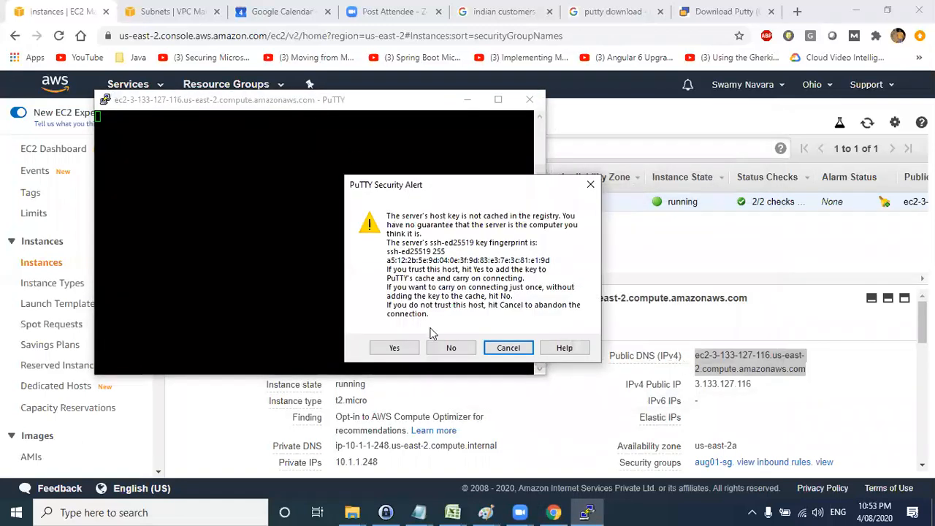
pyautogui.click(394, 348)
pyautogui.moveTo(350, 101); pyautogui.dragTo(622, 116)
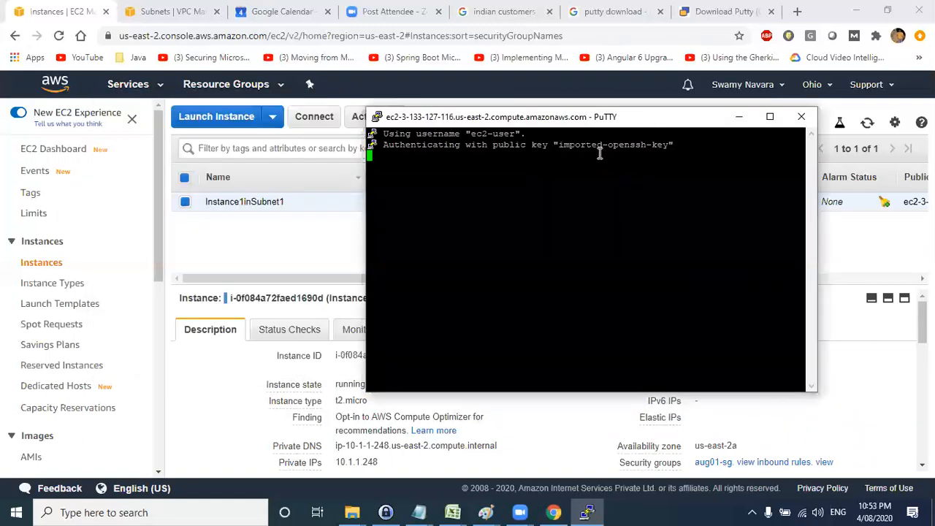
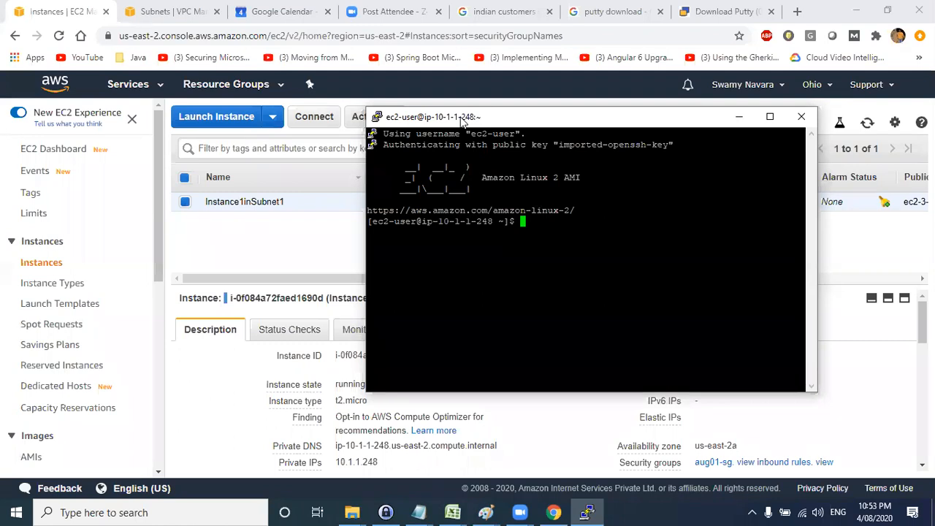
# Minimize the PuTTY terminal session and return to the EC2 instance list
pyautogui.click(461, 123)
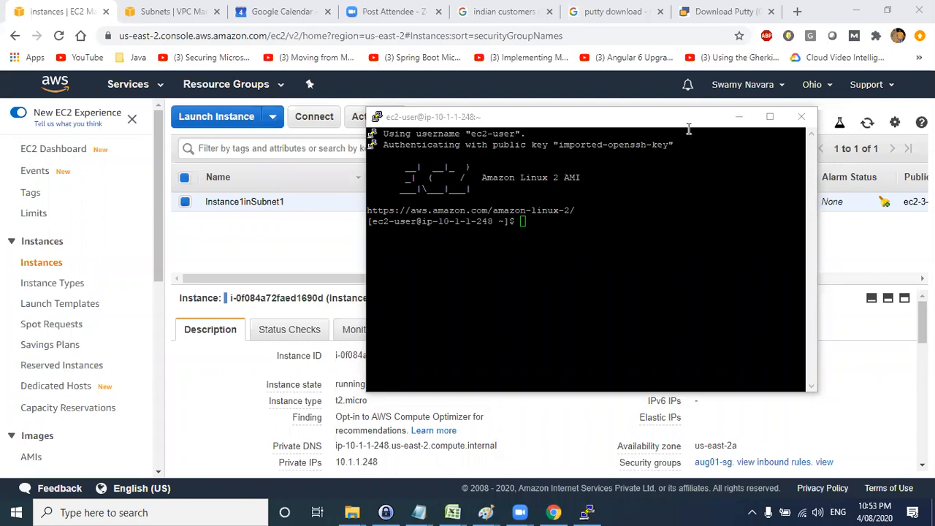
pyautogui.click(740, 119)
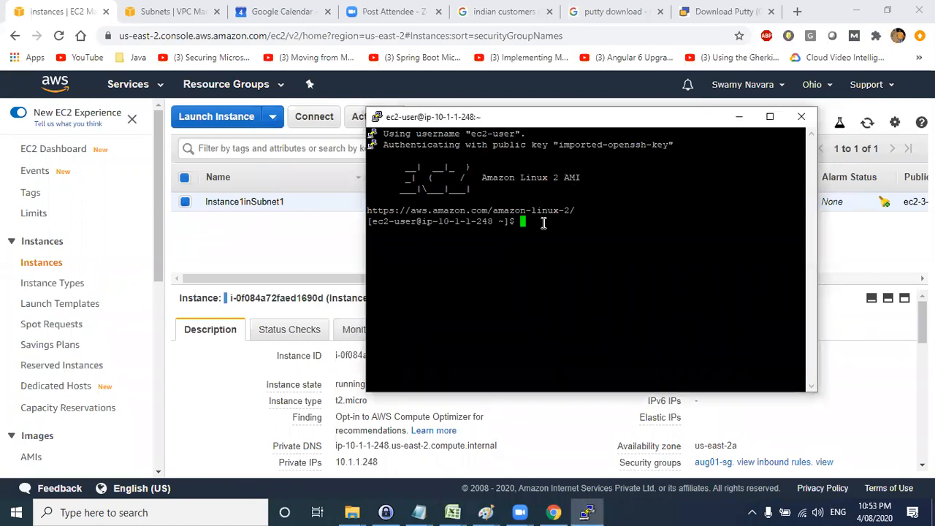
pyautogui.click(741, 119)
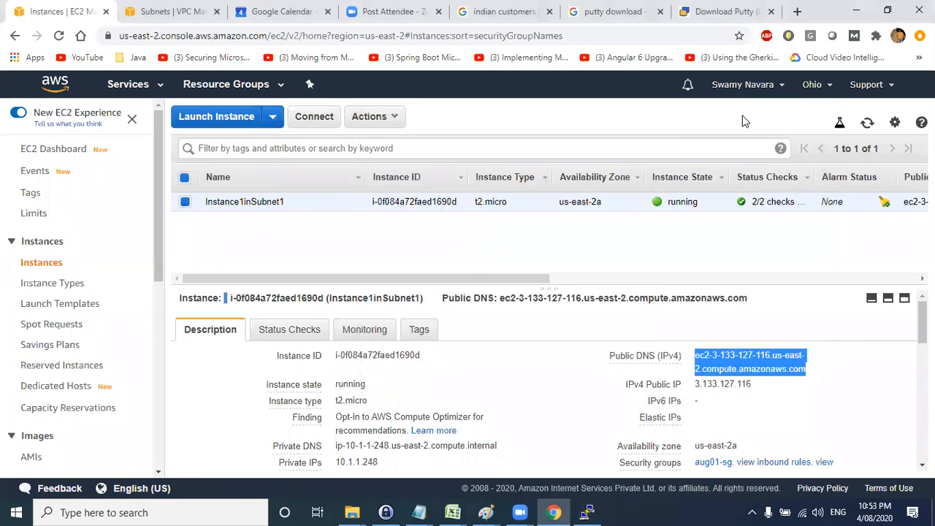
pyautogui.click(412, 255)
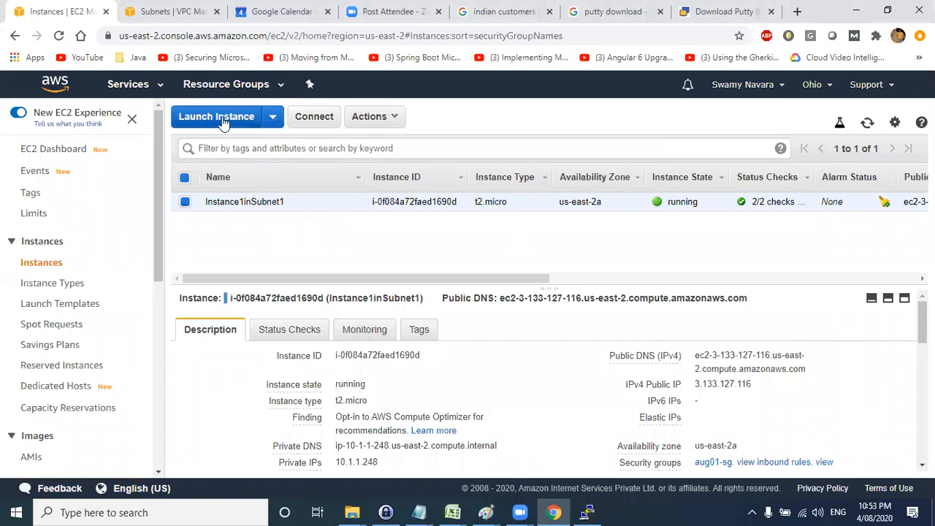
# Review the subnet diagram in Paint and the PuTTY terminal session, and return to the EC2 instance list
pyautogui.hotkey('alt', 'Tab')
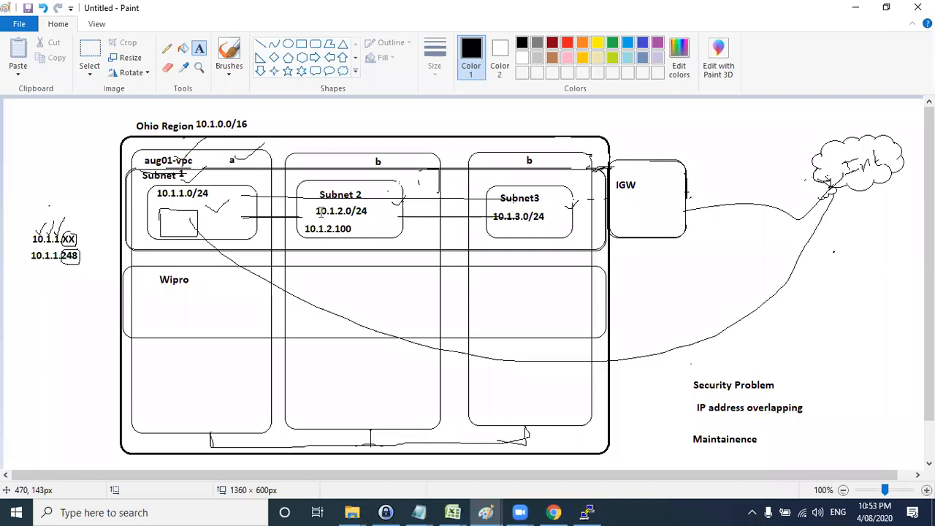
pyautogui.hotkey('alt', 'Tab')
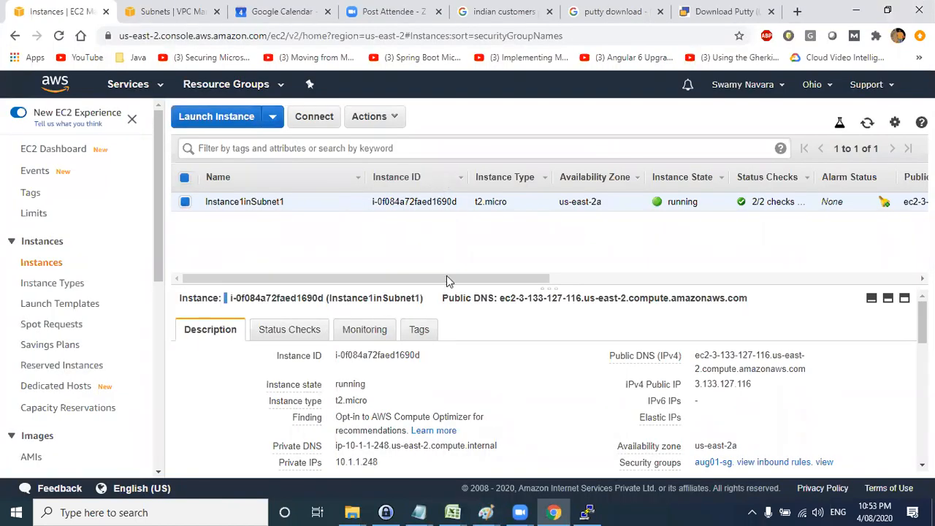
pyautogui.click(582, 511)
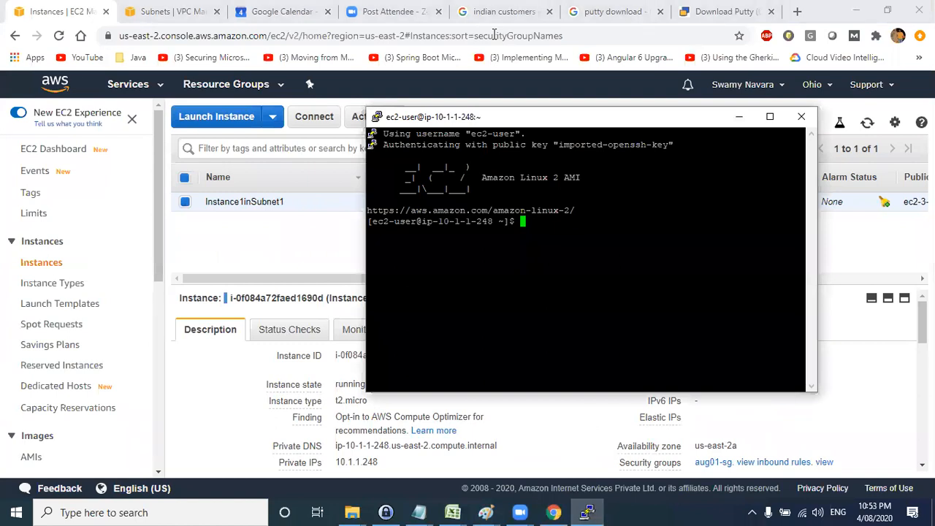
pyautogui.click(495, 34)
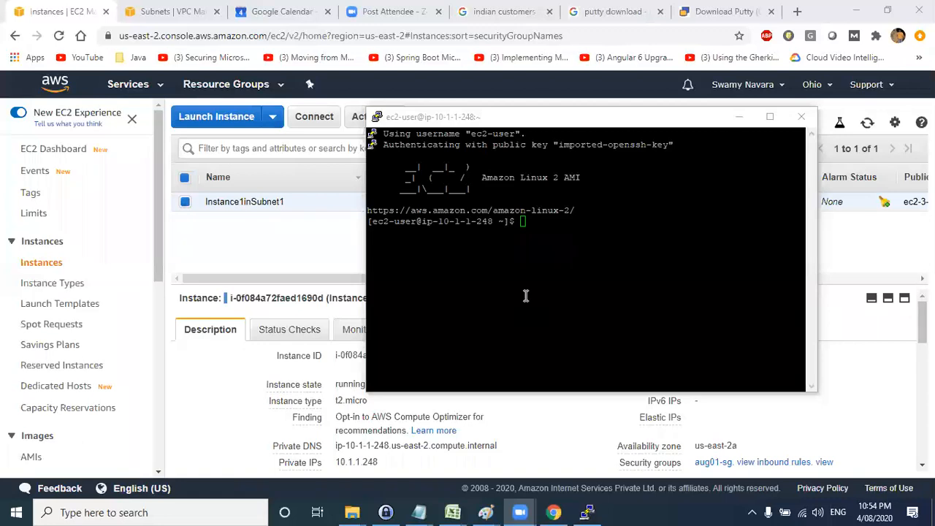
pyautogui.click(296, 221)
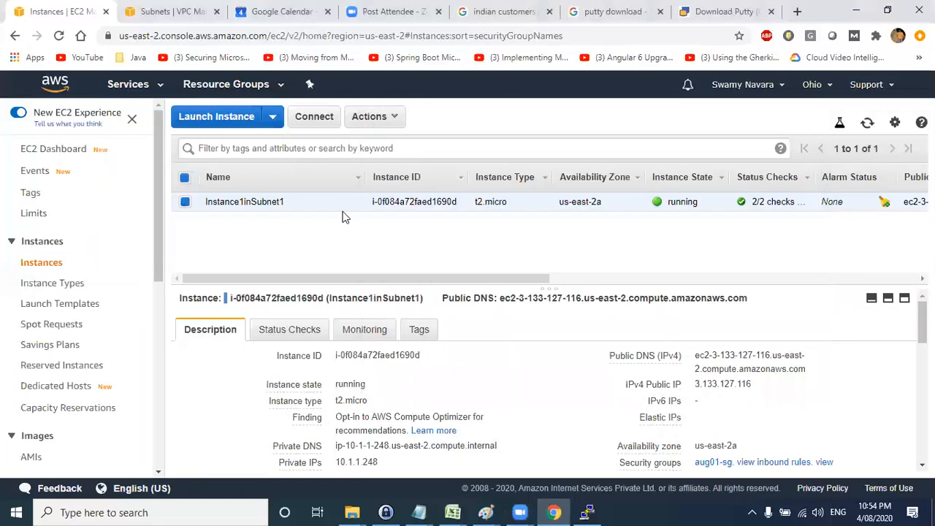
# Start launching an instance from the 64-bit x86 Amazon Linux 2 AMI, keeping type t2.micro and choosing aug01-vpc as its network
pyautogui.click(213, 118)
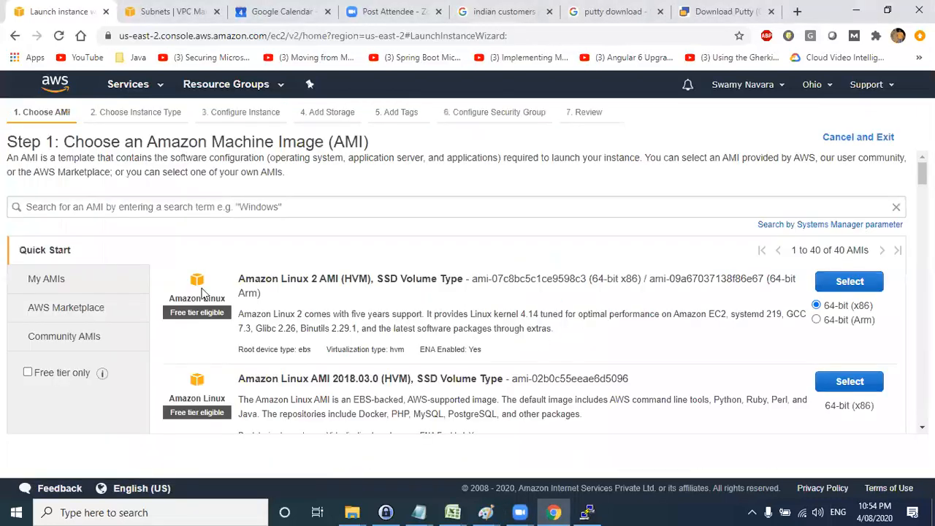
pyautogui.click(862, 286)
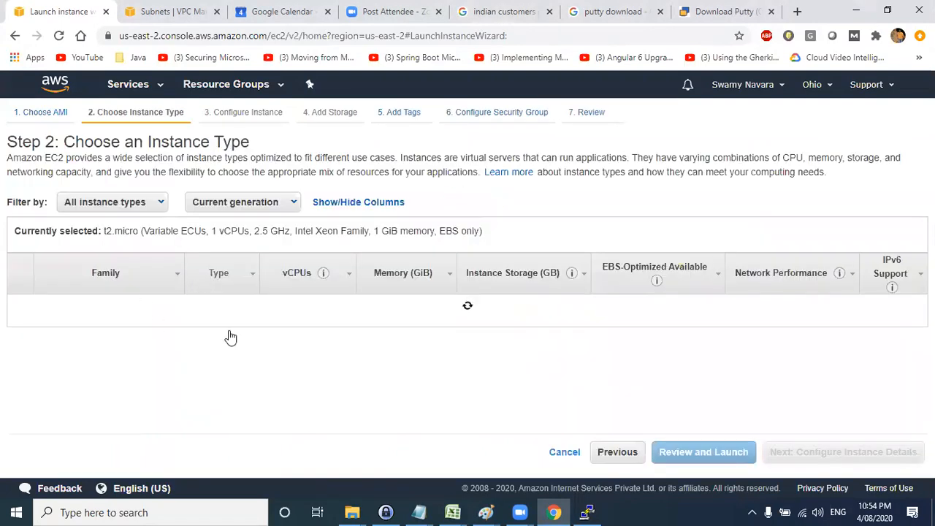
pyautogui.click(847, 453)
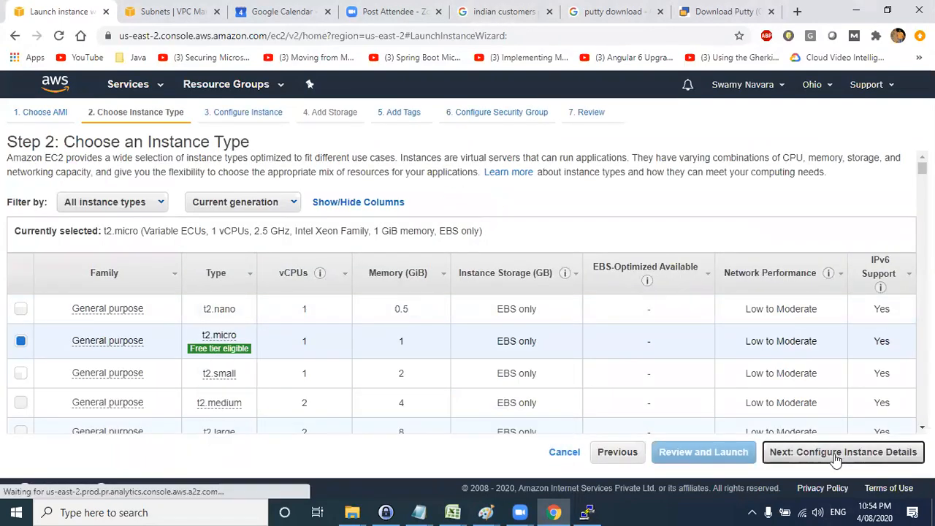
pyautogui.click(271, 318)
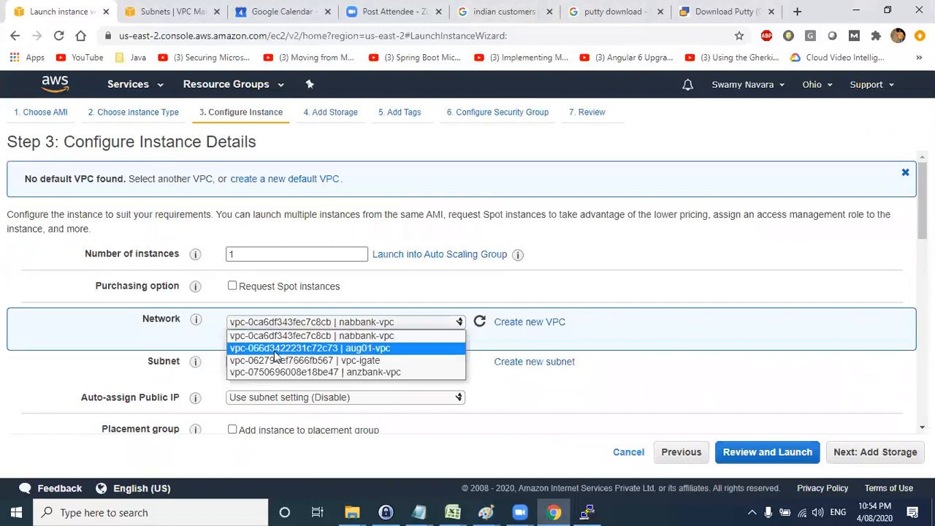
pyautogui.click(275, 345)
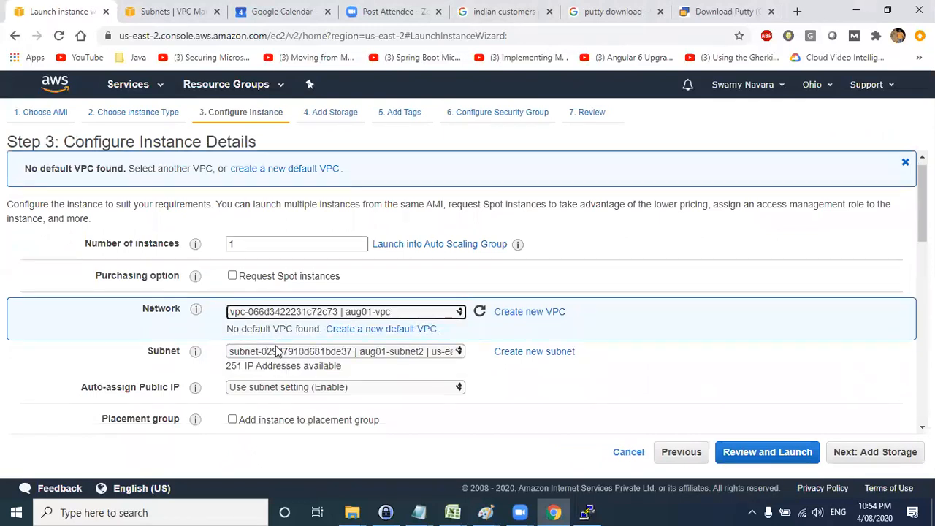
# Select aug01-subnet2 in us-east-2b as the subnet and enable the auto-assigned public IP, consulting the Paint subnet diagram in between
pyautogui.scroll(-1, 276, 345)
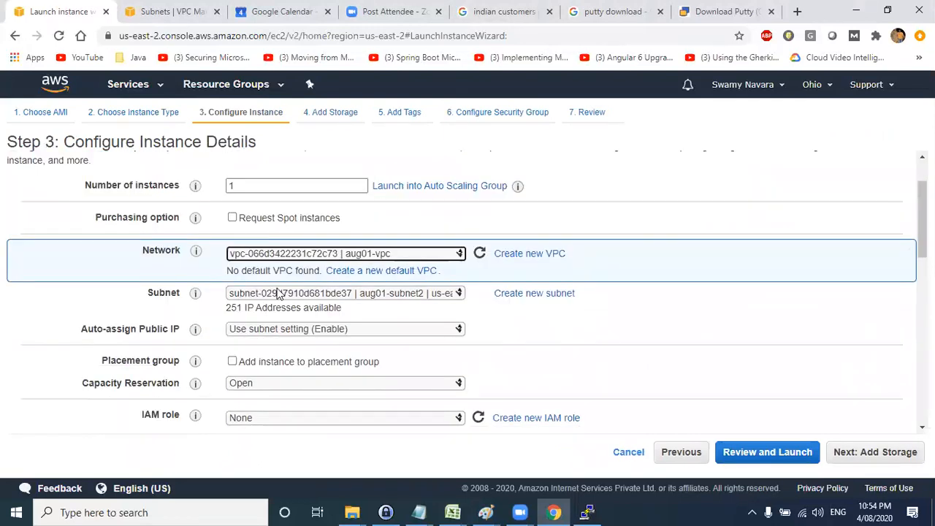
pyautogui.click(278, 293)
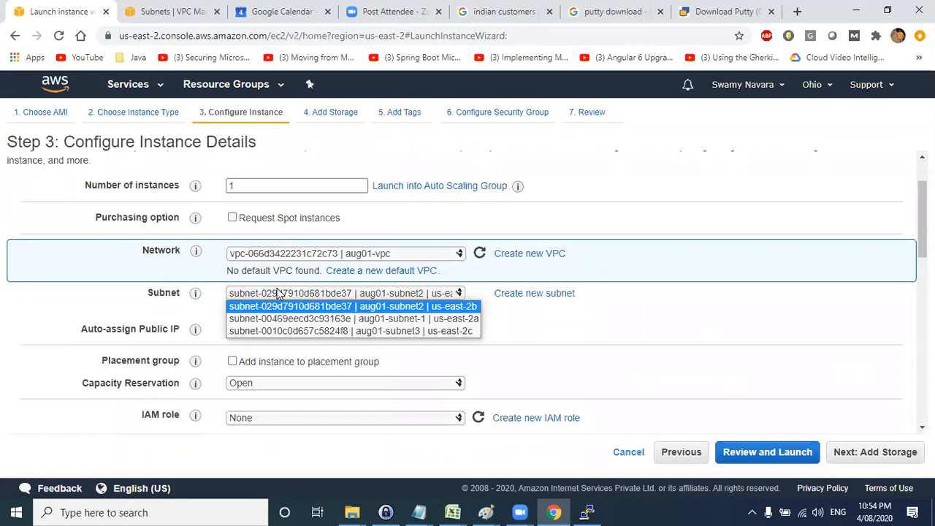
pyautogui.click(428, 307)
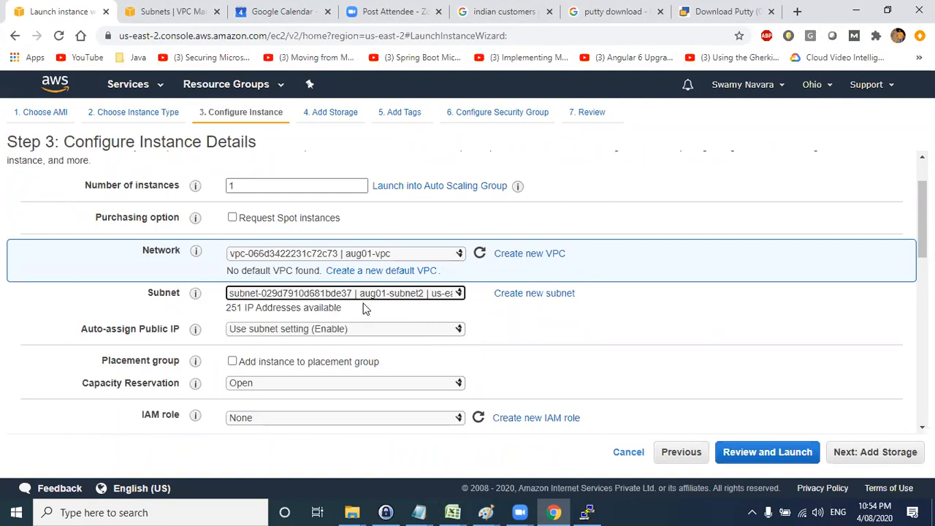
pyautogui.hotkey('alt', 'Tab')
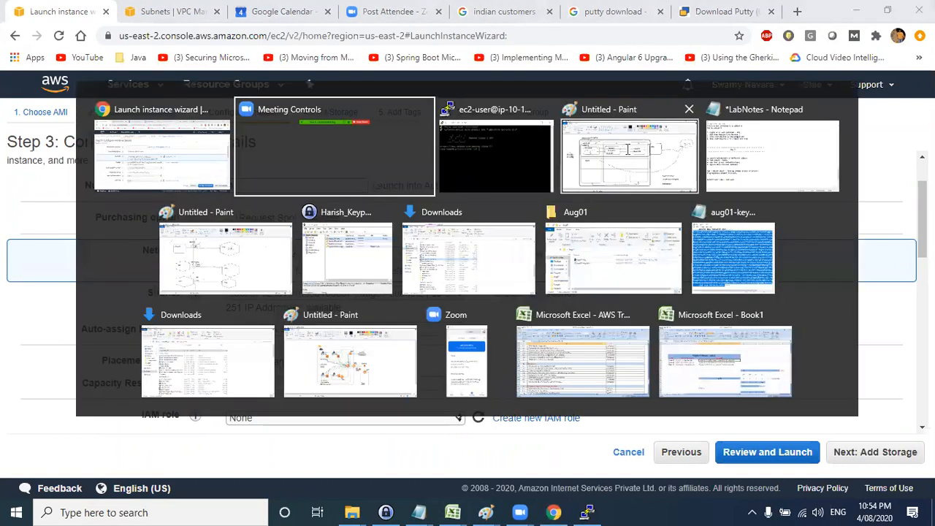
pyautogui.click(626, 149)
pyautogui.moveTo(322, 231)
pyautogui.mouseDown()
pyautogui.moveTo(299, 224)
pyautogui.moveTo(331, 231)
pyautogui.mouseUp()
pyautogui.hotkey('alt', 'Tab')
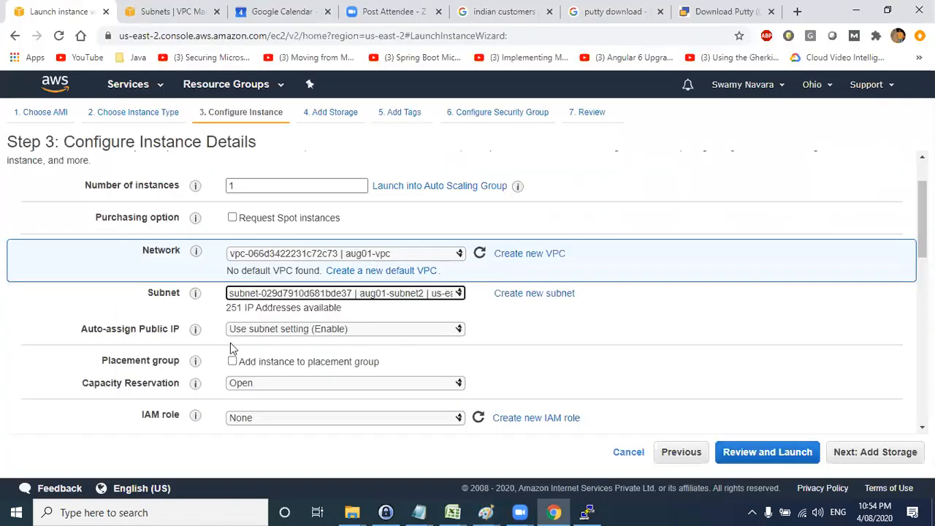
pyautogui.click(290, 328)
pyautogui.click(244, 355)
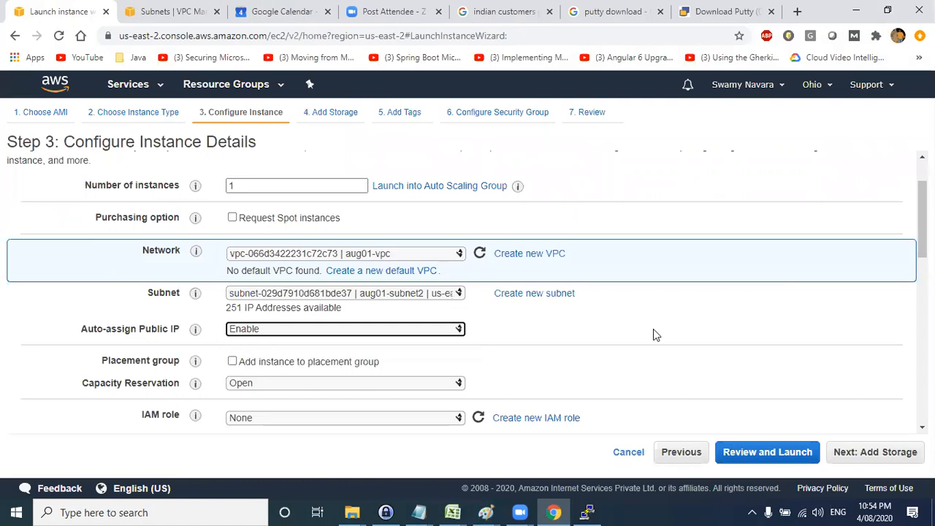
# Set the eth0 network interface's primary IP to 10.1.2.100, matching the address noted for Subnet 2 in the Paint diagram
pyautogui.scroll(-3, 157, 347)
pyautogui.scroll(1, 264, 234)
pyautogui.scroll(-5, 263, 248)
pyautogui.click(312, 235)
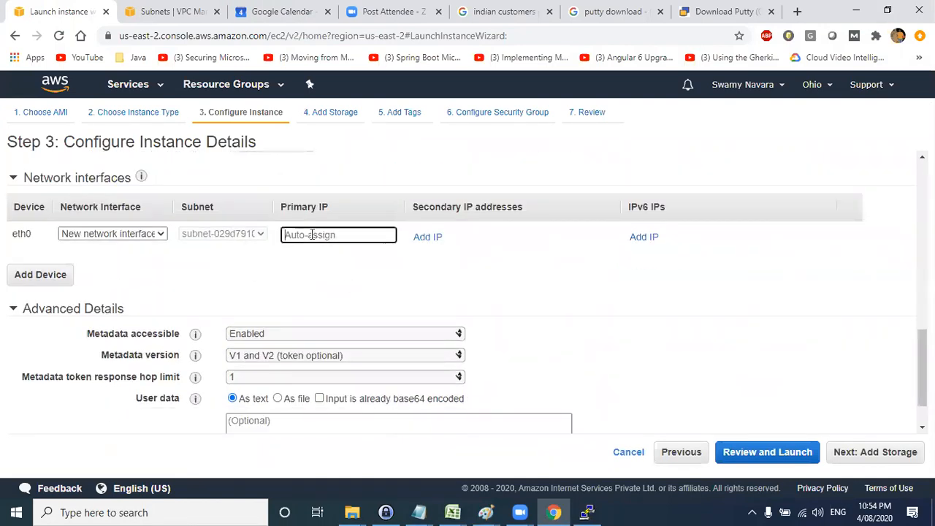
pyautogui.hotkey('alt', 'Tab')
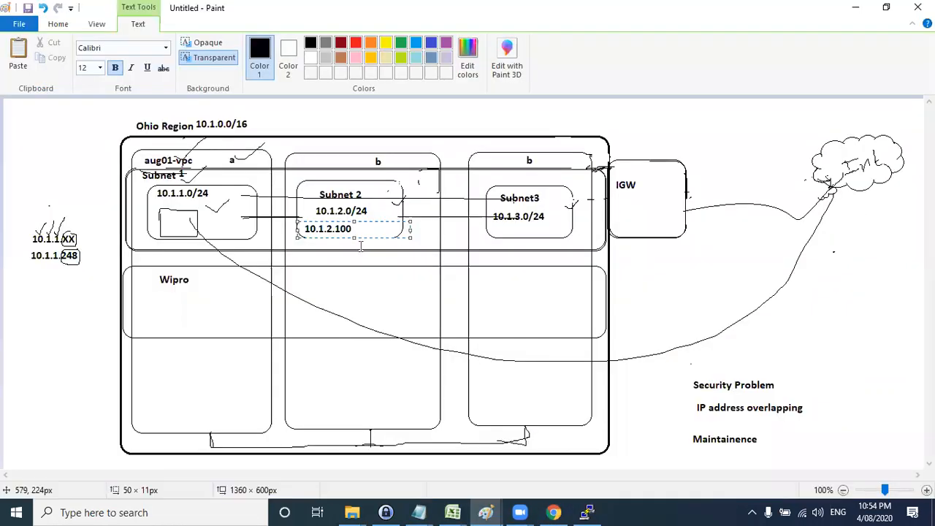
pyautogui.press('alt')
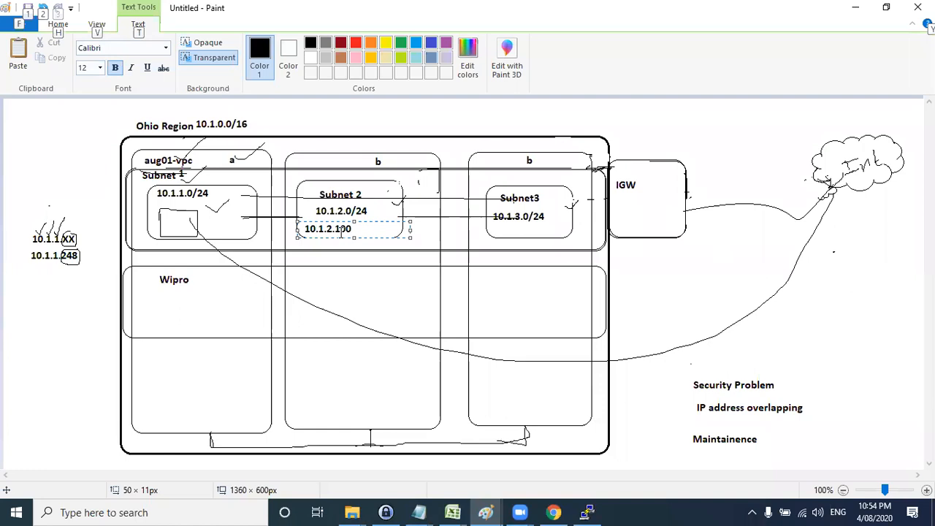
pyautogui.hotkey('alt', 'Tab')
pyautogui.write('1')
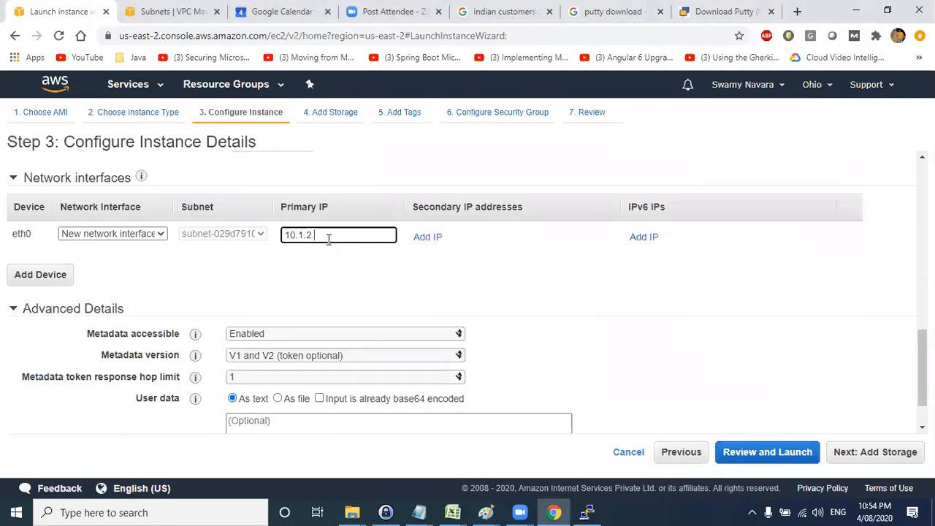
pyautogui.click(491, 279)
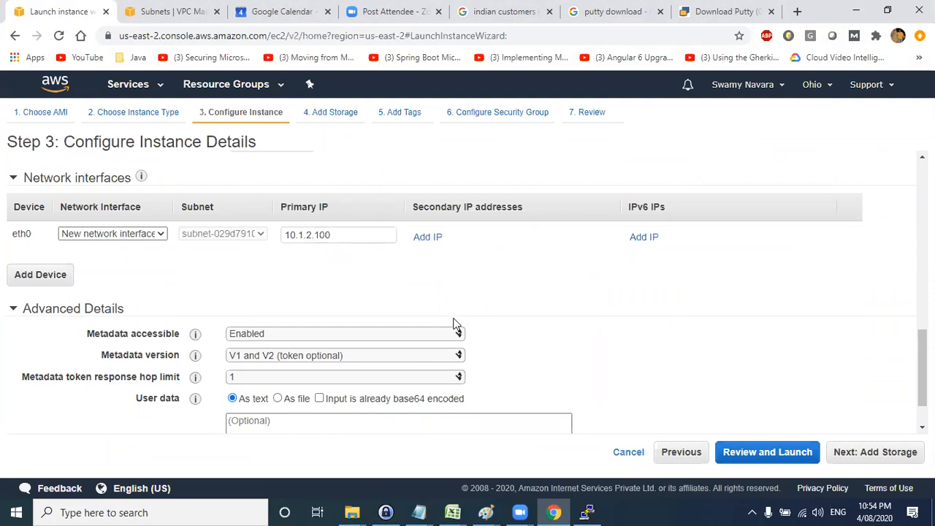
# Advance to the storage settings, return to the instance details, and recheck the chosen subnet and the primary IP
pyautogui.click(840, 451)
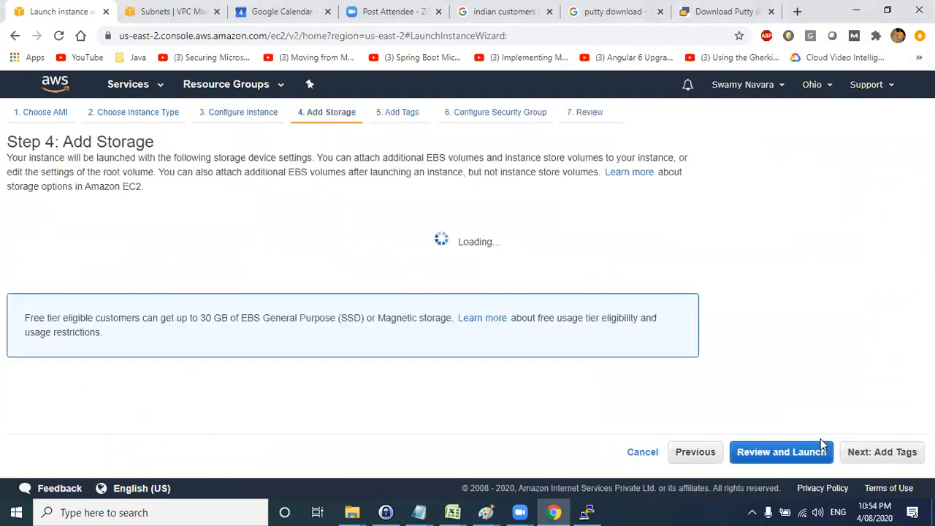
pyautogui.click(695, 452)
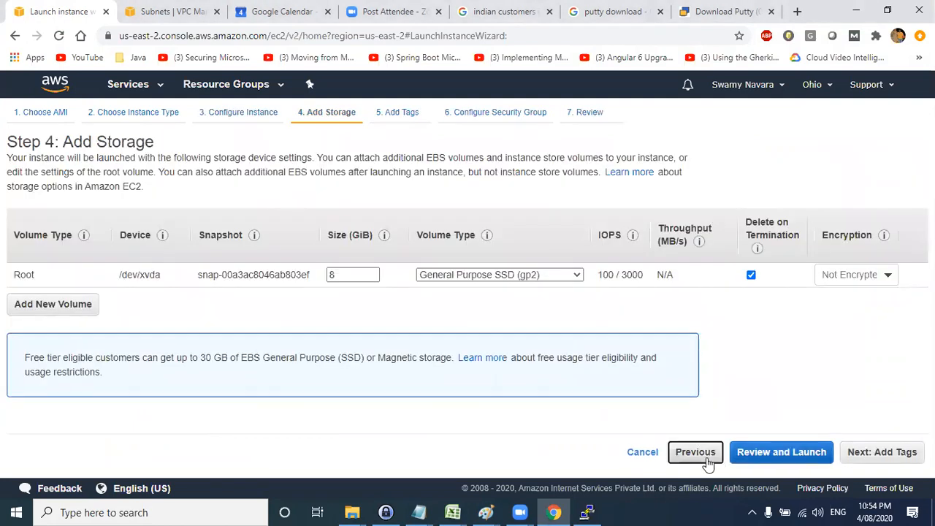
pyautogui.scroll(-6, 392, 253)
pyautogui.scroll(-3, 393, 253)
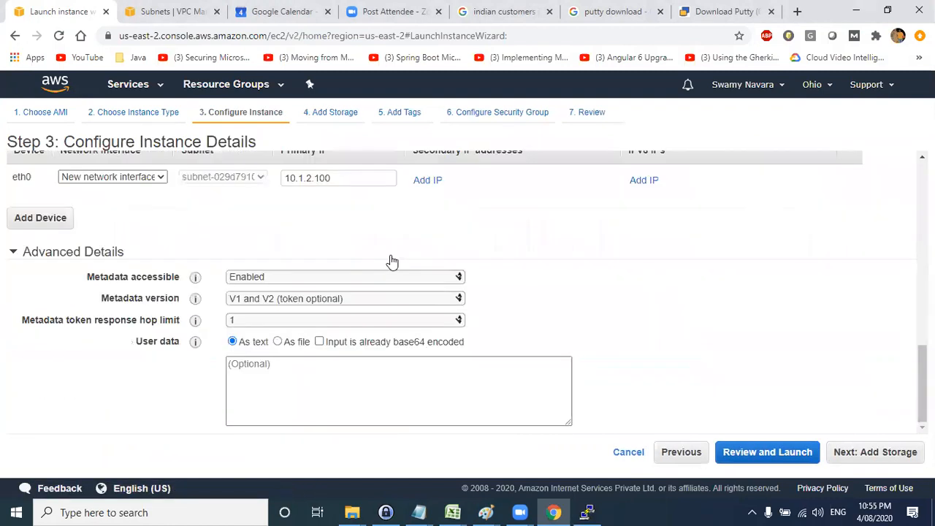
pyautogui.scroll(2, 388, 260)
pyautogui.moveTo(343, 311); pyautogui.dragTo(282, 307)
pyautogui.scroll(5, 282, 307)
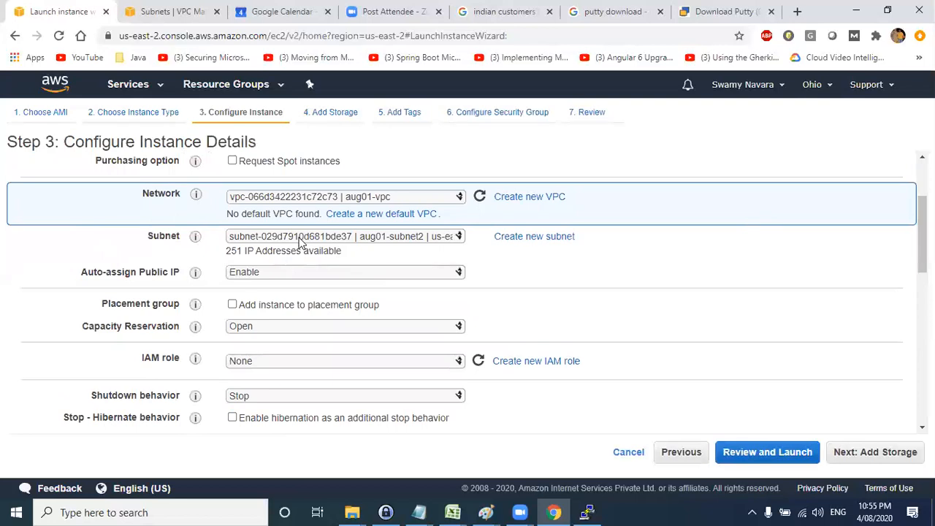
pyautogui.scroll(-10, 383, 248)
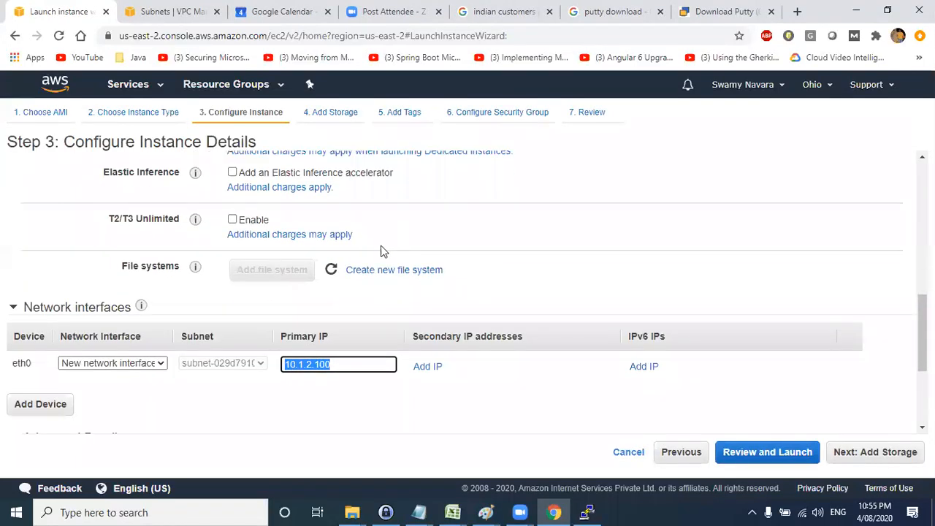
# Try 10.1.1.100 as eth0's primary IP, inspect how the wizard responds, and restore the address to 10.1.2.100
pyautogui.click(307, 178)
pyautogui.moveTo(306, 179); pyautogui.dragTo(312, 179)
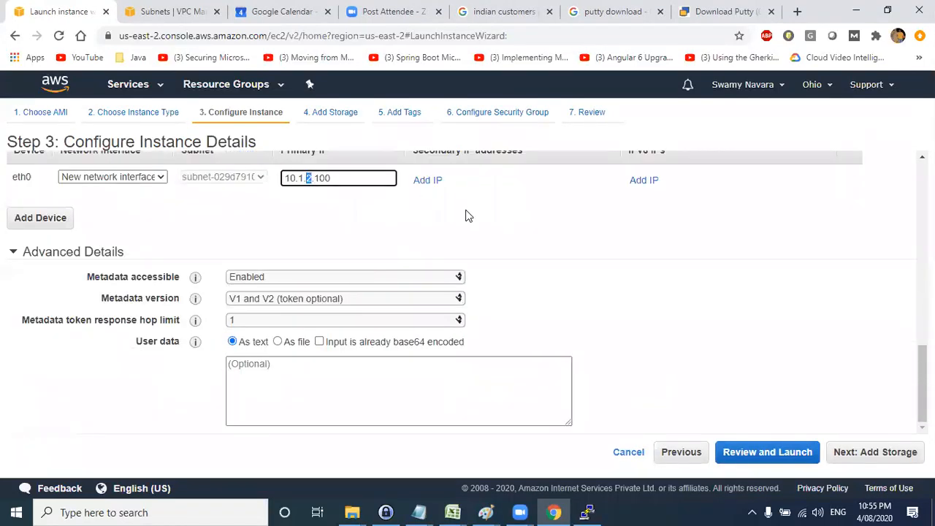
pyautogui.write('1')
pyautogui.click(457, 217)
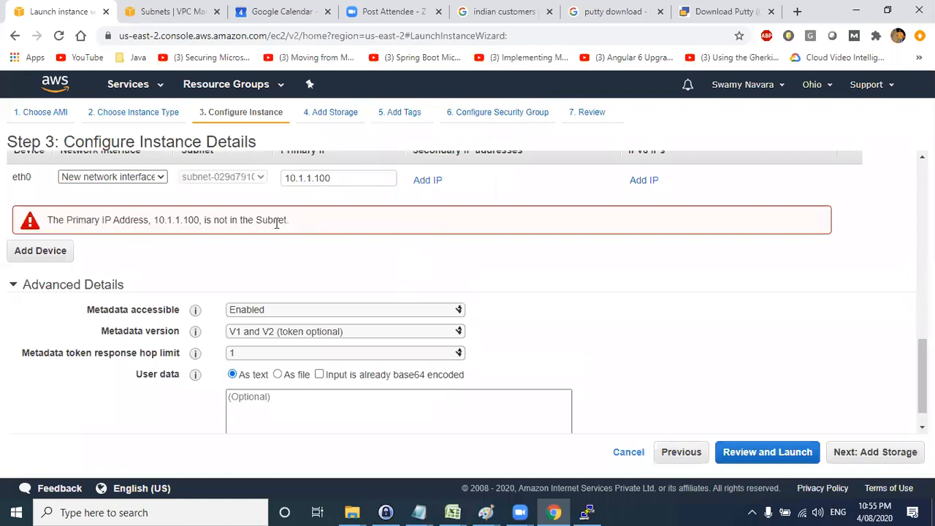
pyautogui.moveTo(66, 217); pyautogui.dragTo(299, 221)
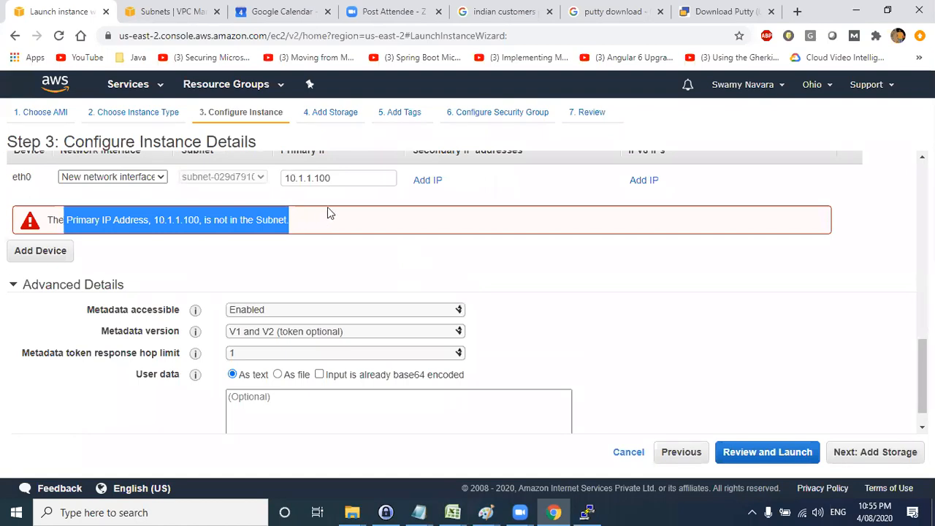
pyautogui.moveTo(306, 181); pyautogui.dragTo(309, 181)
pyautogui.write('2')
pyautogui.click(327, 198)
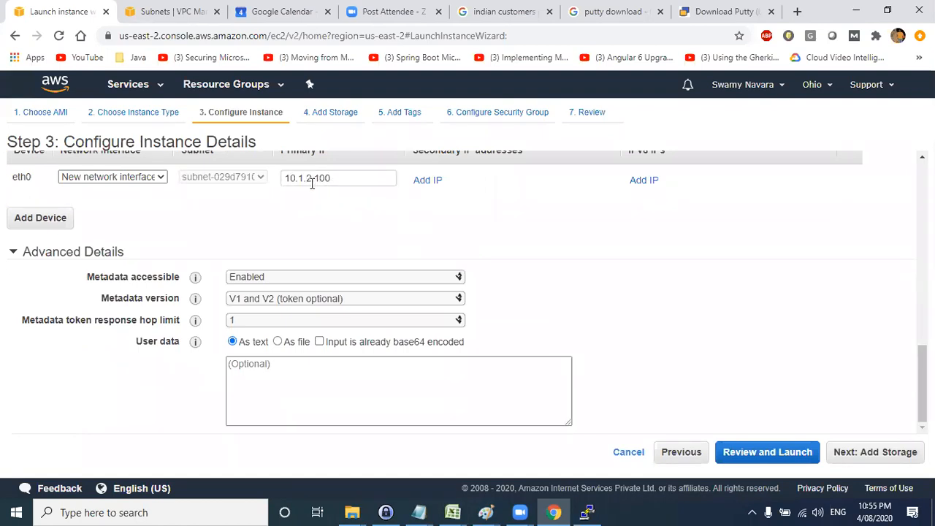
# Try primary IP addresses outside the subnet for eth0, starting with 10.1.3.100 and continuing with a changed second octet
pyautogui.click(309, 181)
pyautogui.write('3')
pyautogui.click(304, 229)
pyautogui.click(300, 178)
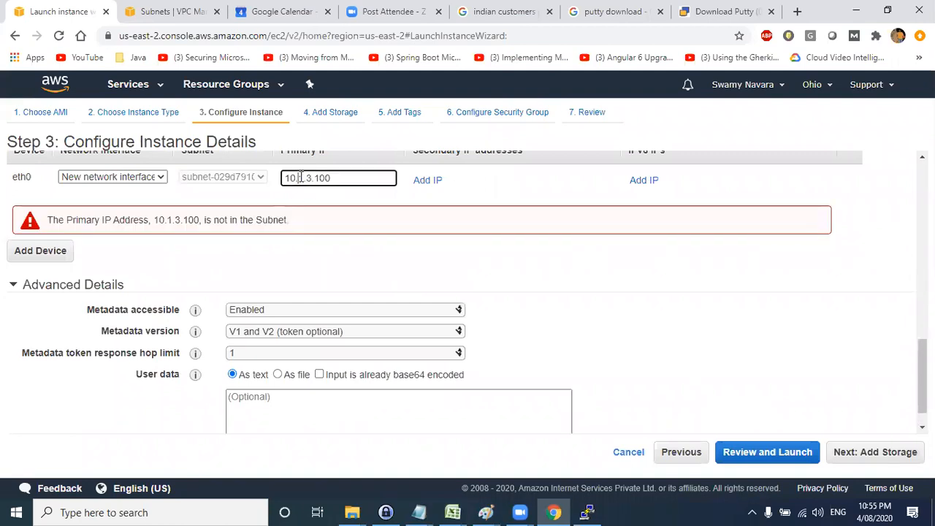
pyautogui.write('2')
pyautogui.click(318, 199)
pyautogui.doubleClick(309, 178)
pyautogui.write('1')
pyautogui.click(325, 253)
# Restore the second and third octets so that eth0's primary IP is 10.1.2.100
pyautogui.click(300, 178)
pyautogui.write('1')
pyautogui.doubleClick(309, 178)
pyautogui.write('2')
pyautogui.click(440, 231)
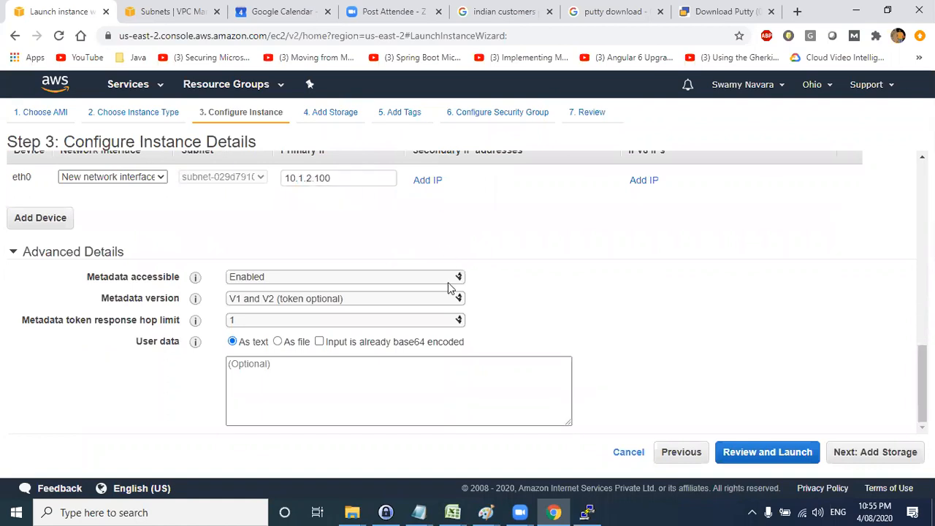
# Keep the default storage and add an instance tag with the key Name and the value Instance2Subnet2
pyautogui.click(869, 457)
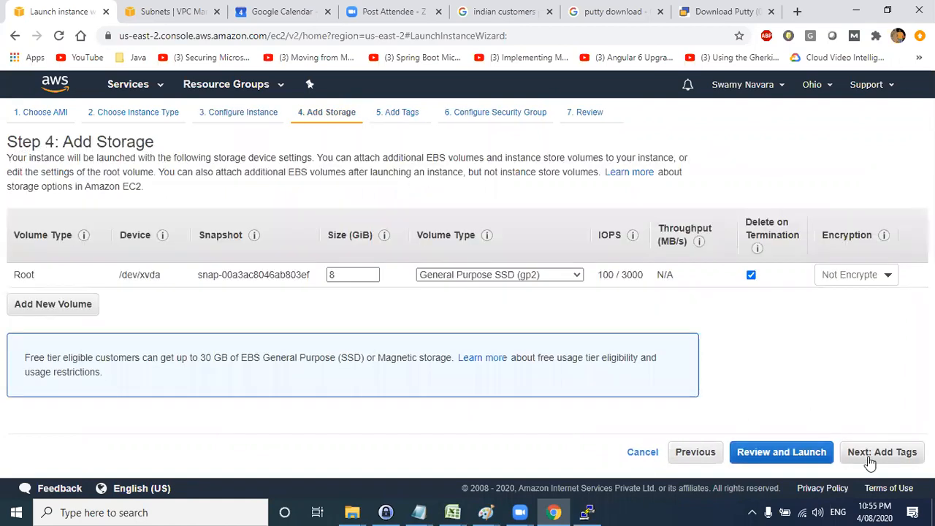
pyautogui.click(870, 457)
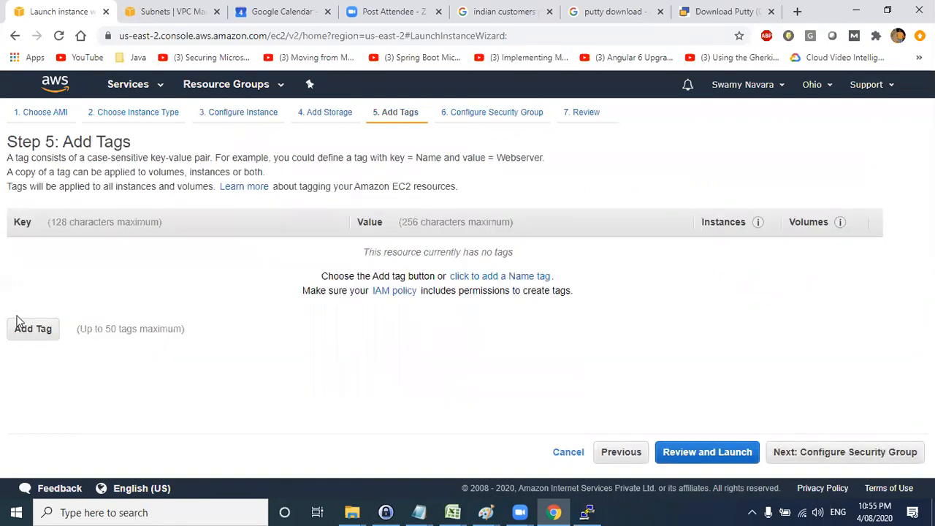
pyautogui.click(30, 328)
pyautogui.write('Name')
pyautogui.click(430, 257)
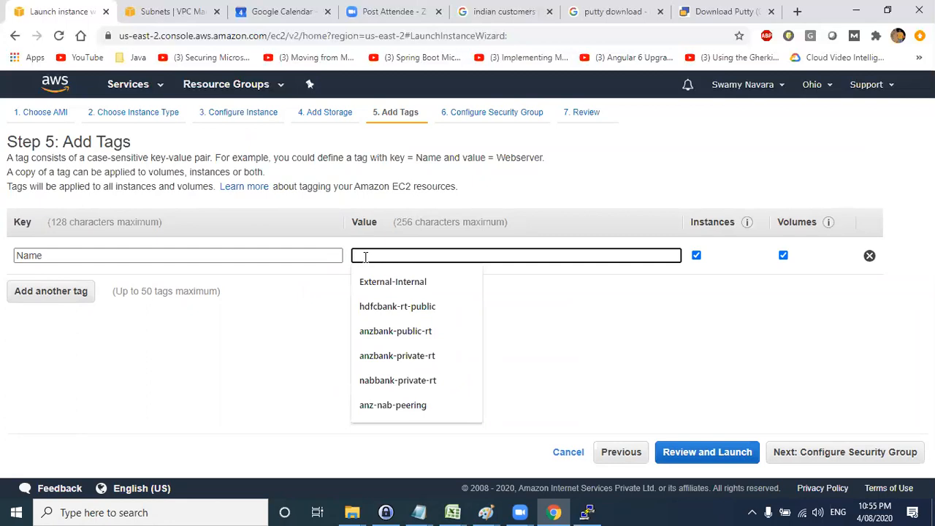
pyautogui.write('Instance')
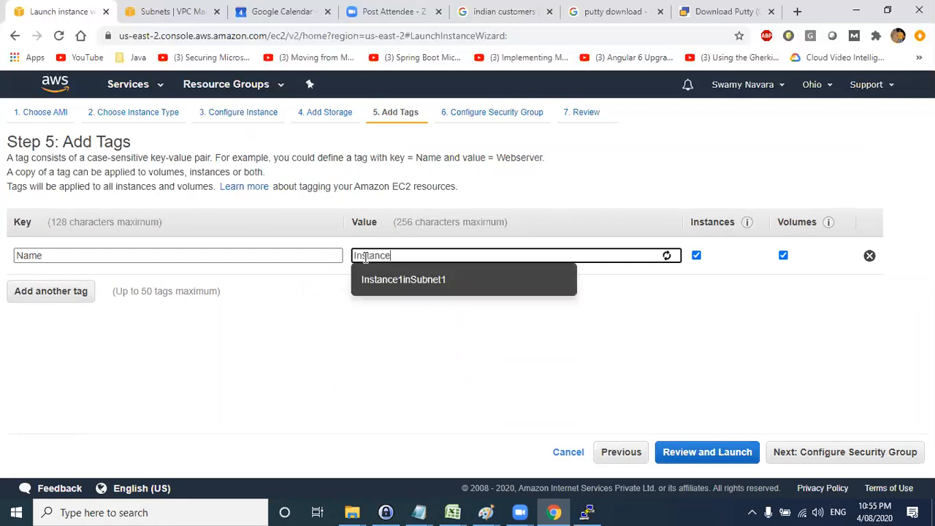
pyautogui.write('2Subnet2')
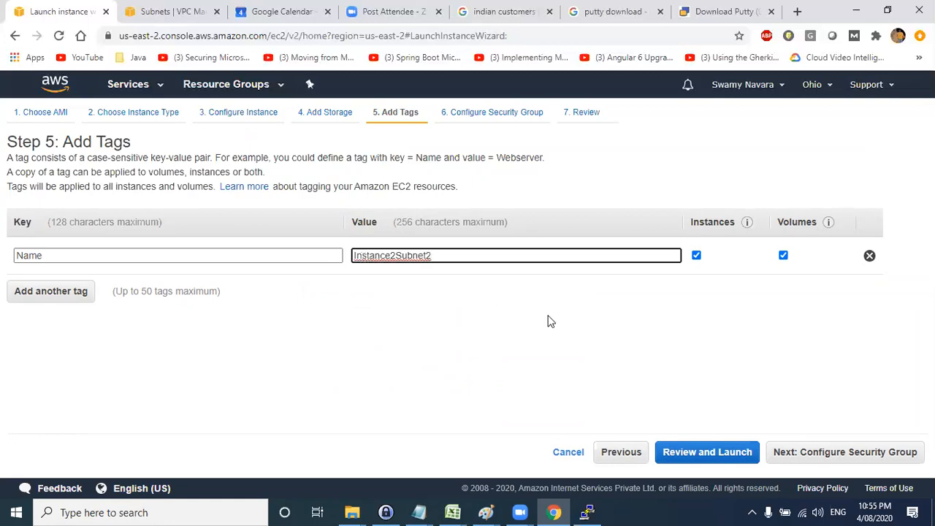
# Assign the existing security group aug01-sg to the instance
pyautogui.click(832, 453)
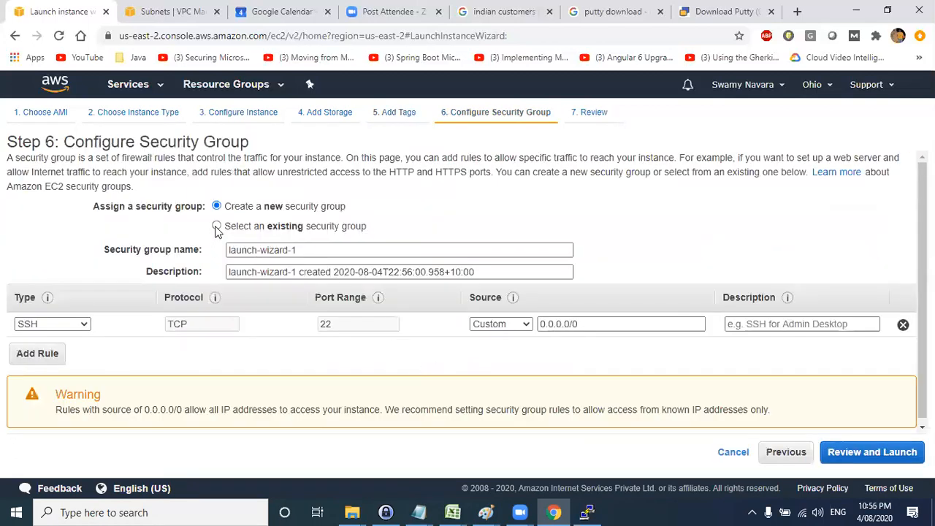
pyautogui.click(216, 227)
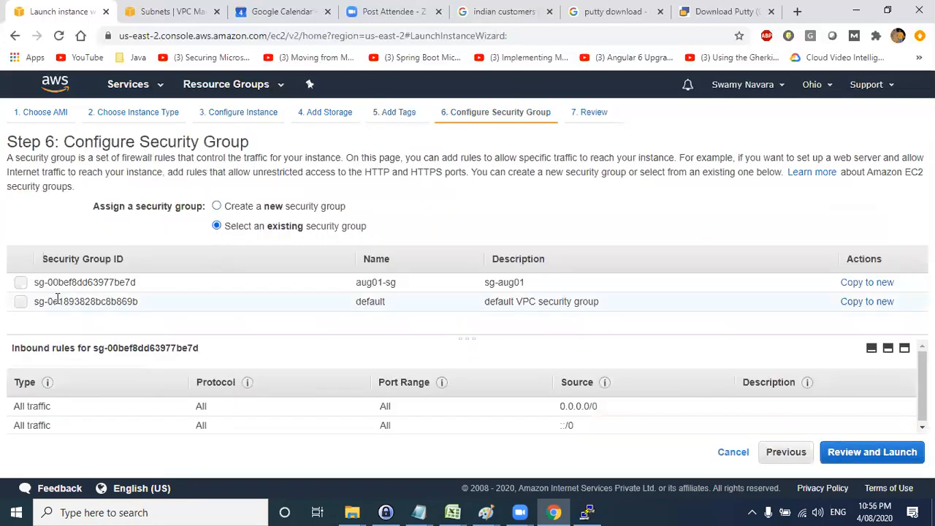
pyautogui.click(21, 282)
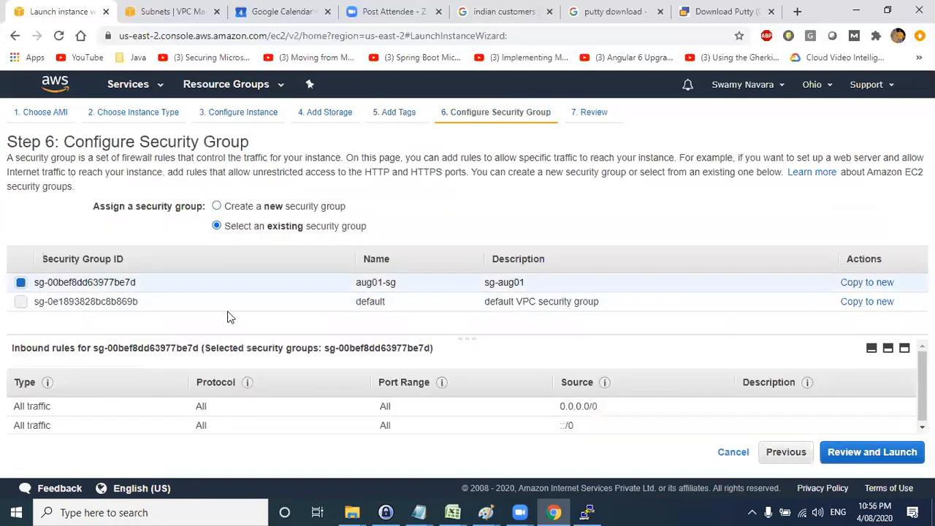
pyautogui.doubleClick(392, 282)
pyautogui.click(336, 285)
pyautogui.moveTo(356, 282); pyautogui.dragTo(391, 282)
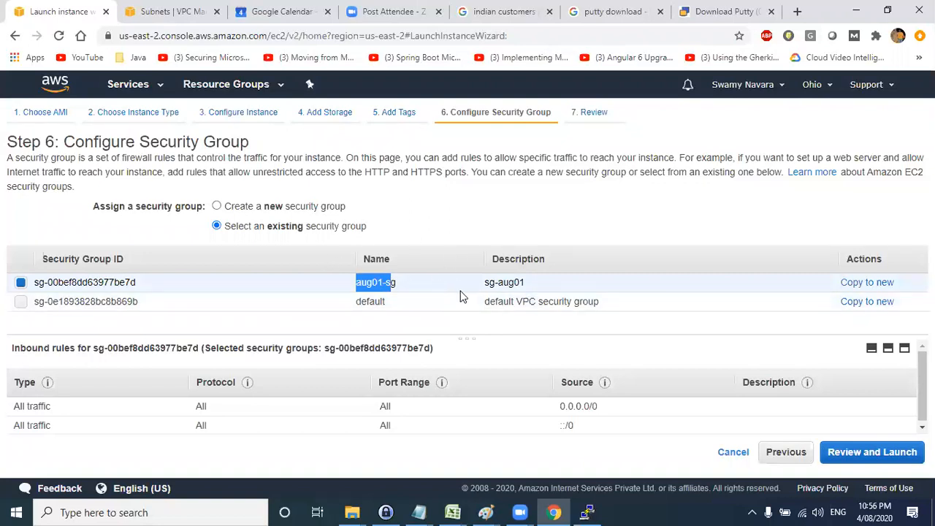
# Review the launch settings and launch the instance with the existing aug01-keypair, acknowledging access to its private key file
pyautogui.click(849, 452)
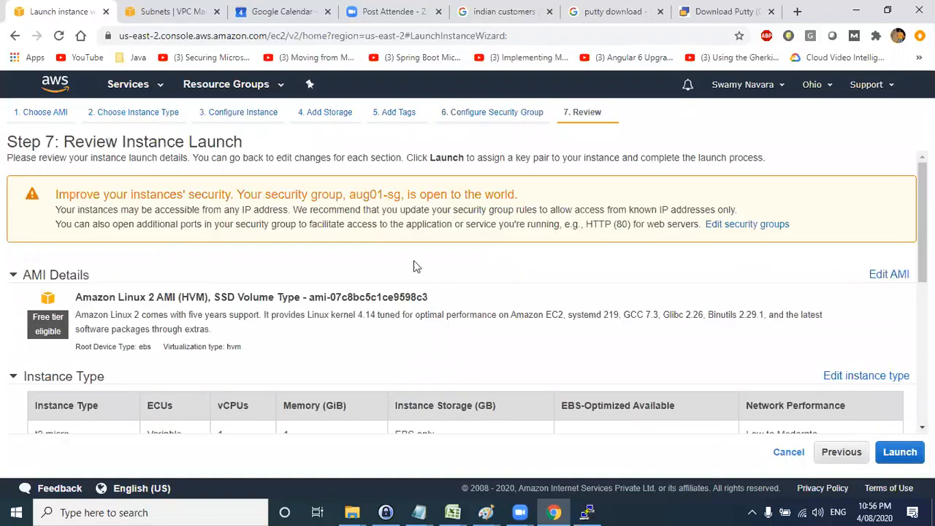
pyautogui.scroll(-10, 728, 334)
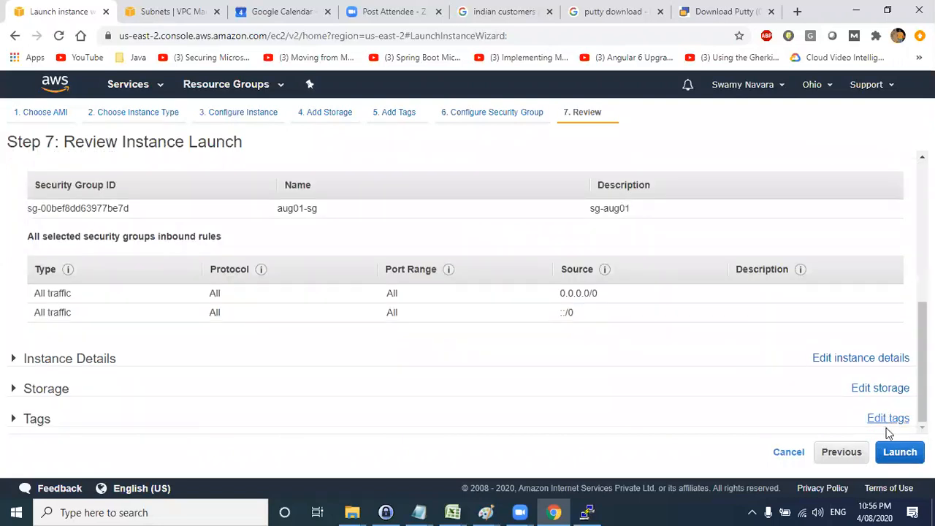
pyautogui.click(897, 451)
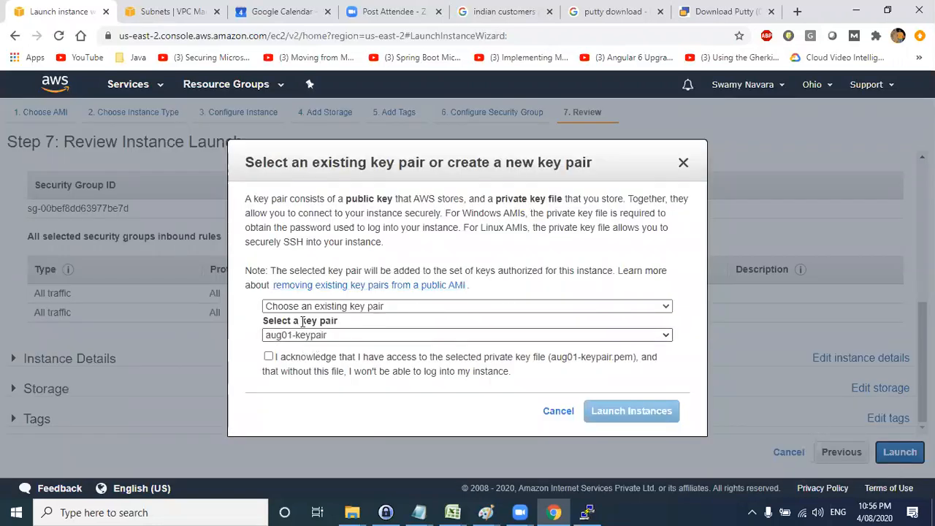
pyautogui.click(268, 357)
pyautogui.click(660, 423)
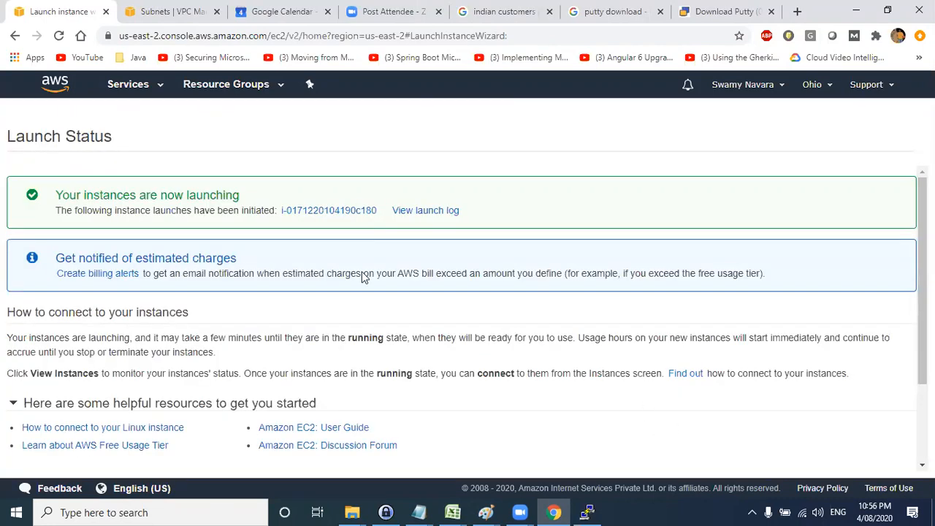
# Show the instance list, open Instance2Subnet2's details and copy its private IP 10.1.2.100
pyautogui.scroll(-3, 509, 314)
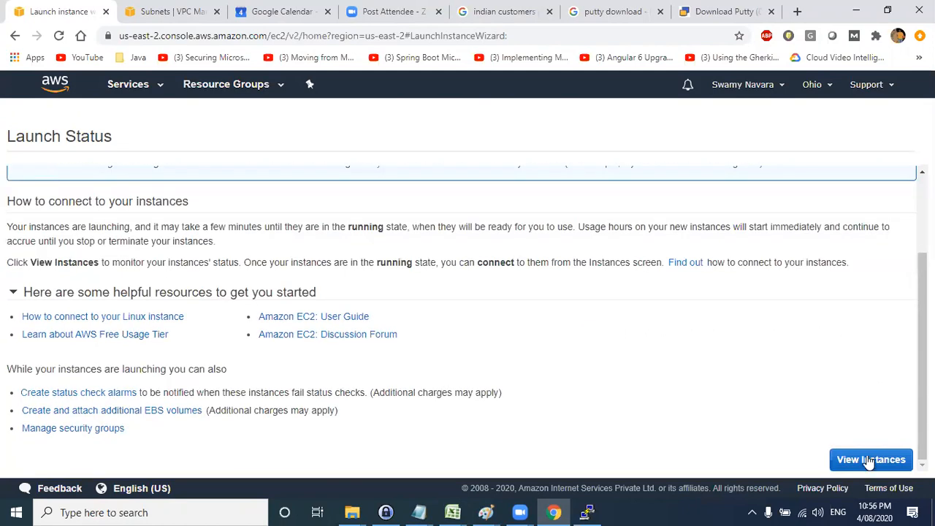
pyautogui.click(869, 459)
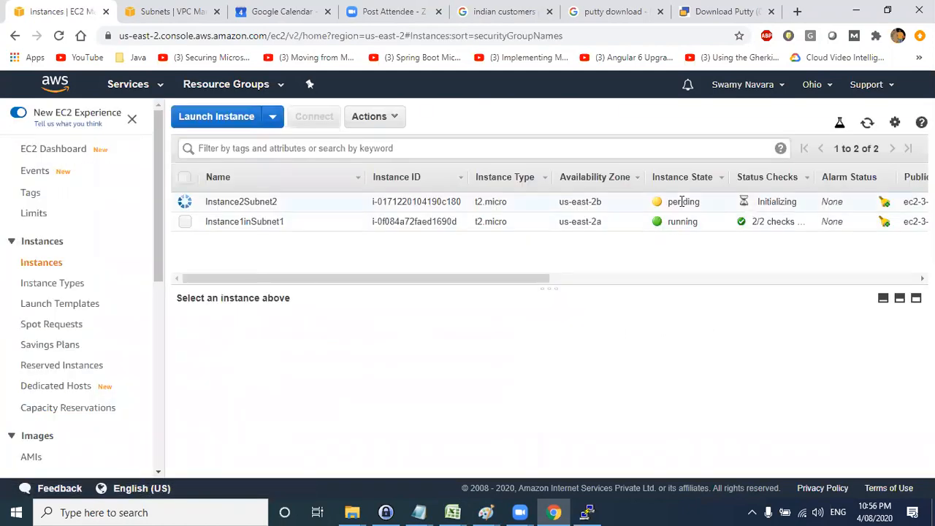
pyautogui.click(663, 208)
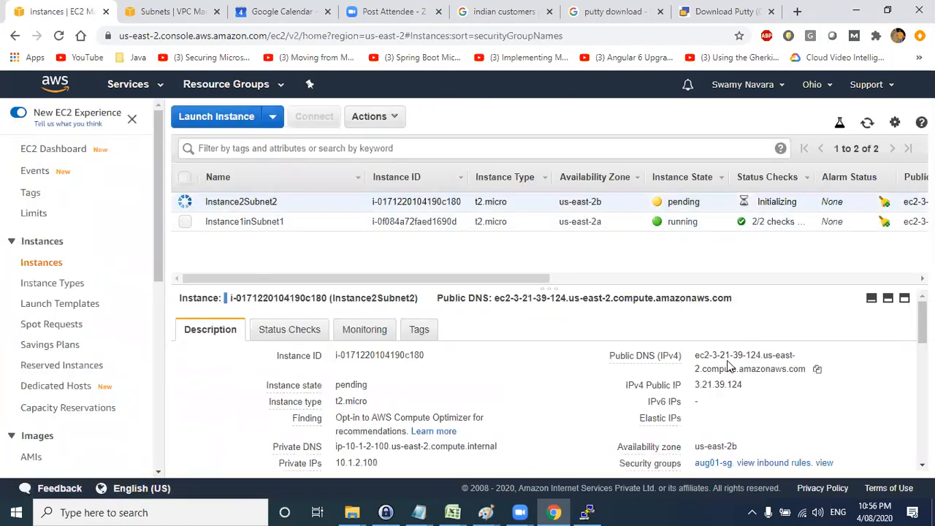
pyautogui.scroll(-1, 482, 388)
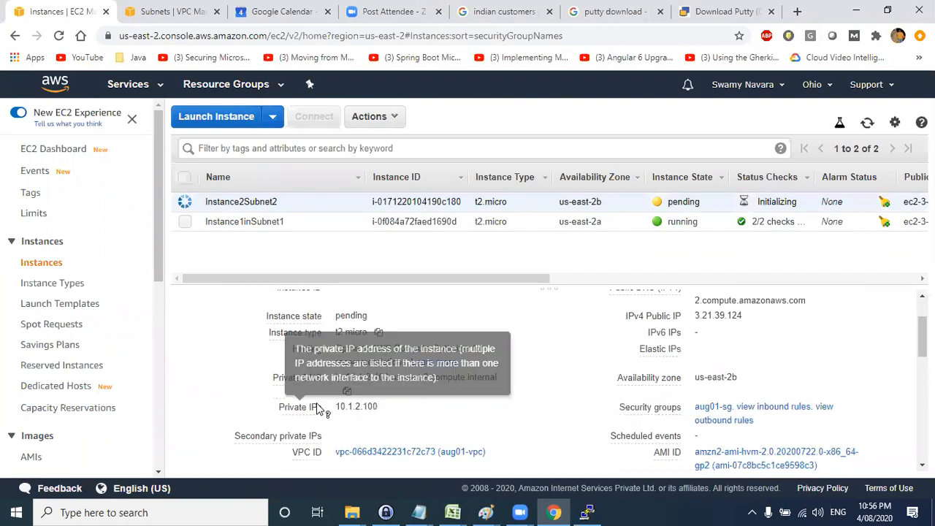
pyautogui.scroll(-1, 340, 412)
pyautogui.moveTo(338, 395); pyautogui.dragTo(383, 397)
pyautogui.hotkey('ctrl', 'c')
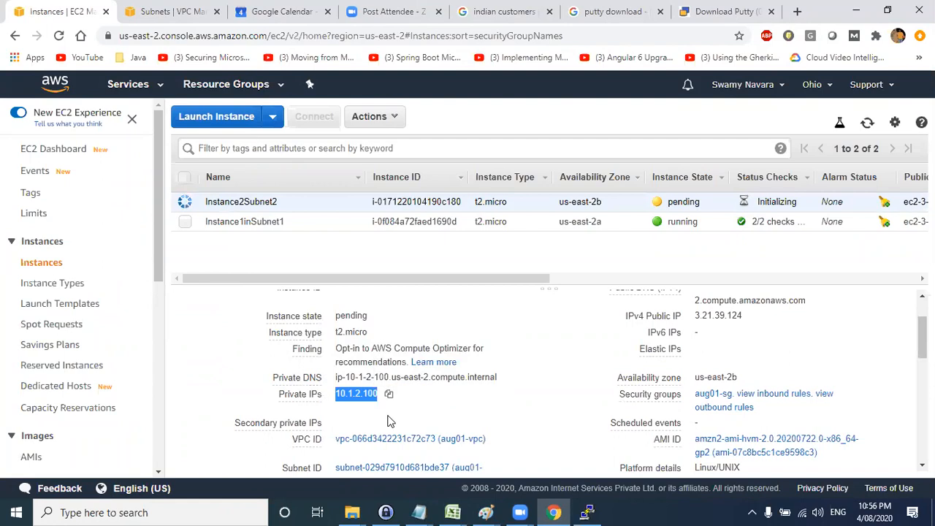
# Switch to the network diagram in Paint and paste 10.1.2.100 as text beneath the existing address in Subnet 2
pyautogui.hotkey('alt', 'Tab')
pyautogui.click(650, 142)
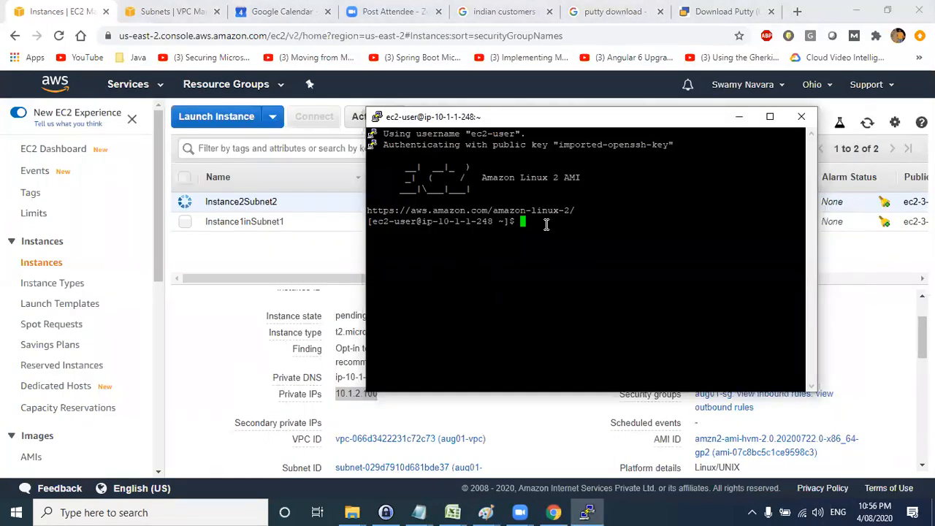
pyautogui.click(738, 117)
pyautogui.hotkey('alt', 'Tab')
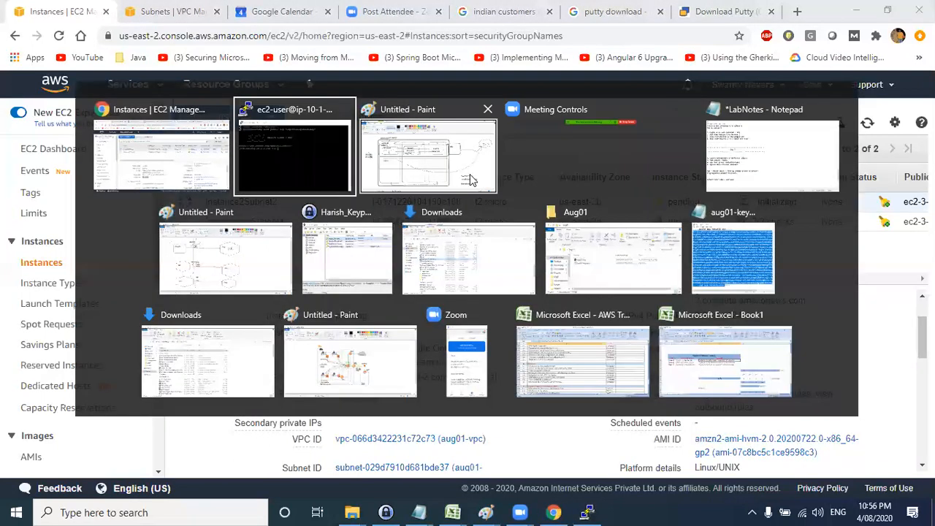
pyautogui.click(470, 180)
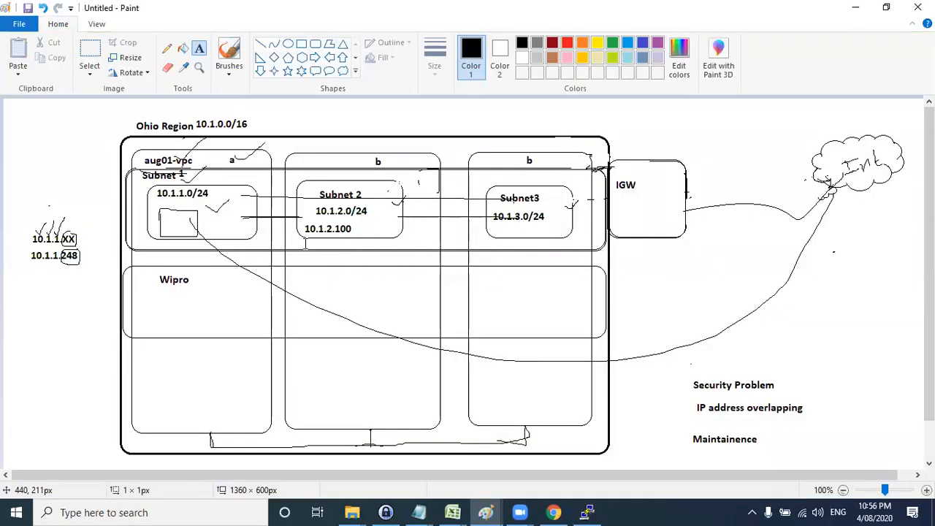
pyautogui.click(304, 238)
pyautogui.hotkey('ctrl', 'v')
pyautogui.click(363, 285)
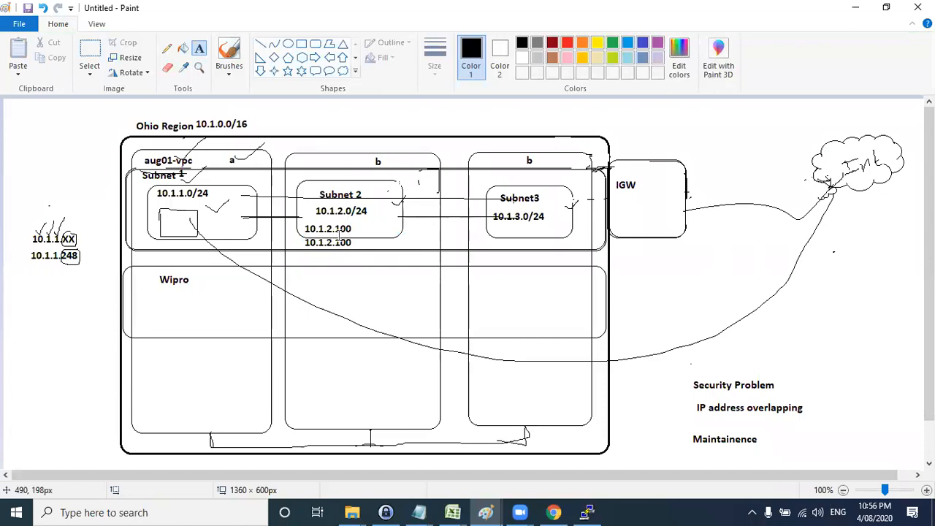
# Return to the EC2 console in Chrome and examine Instance2Subnet2's private IP, public IP and public DNS
pyautogui.hotkey('alt', 'Tab')
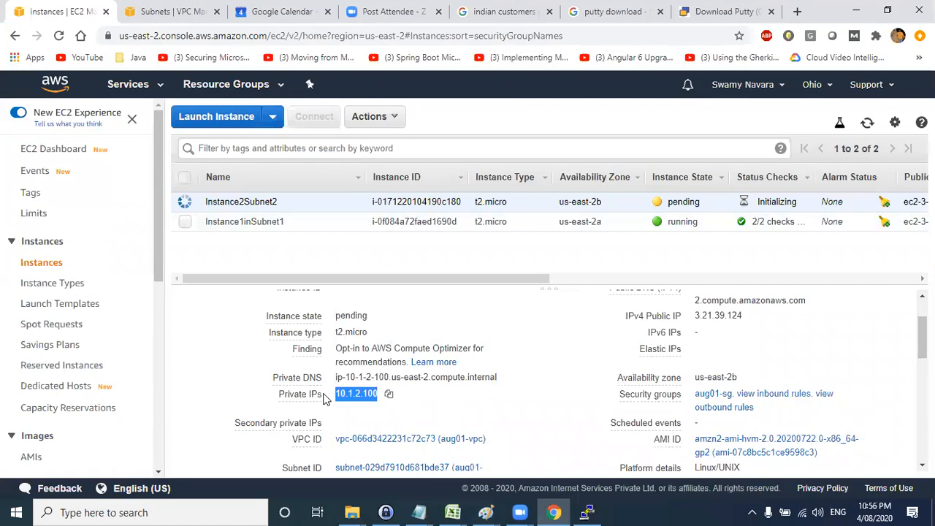
pyautogui.click(387, 395)
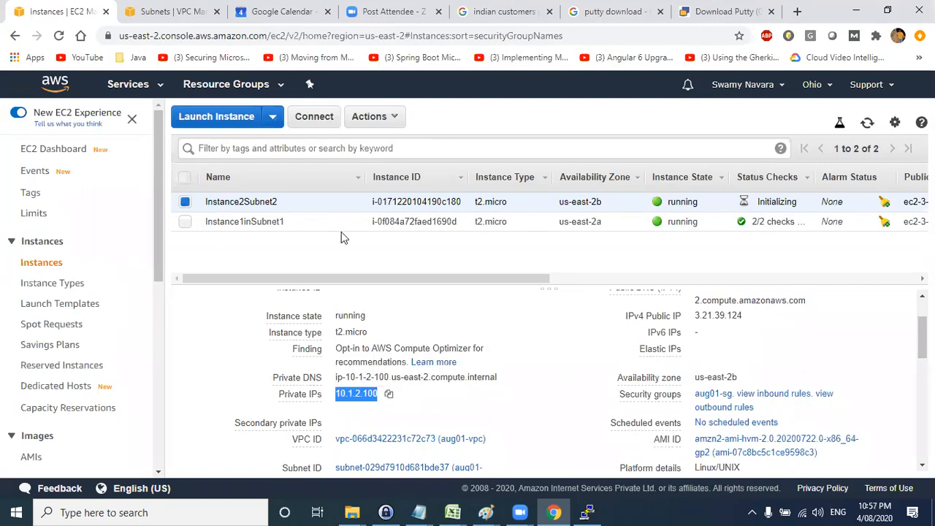
pyautogui.moveTo(696, 315); pyautogui.dragTo(747, 322)
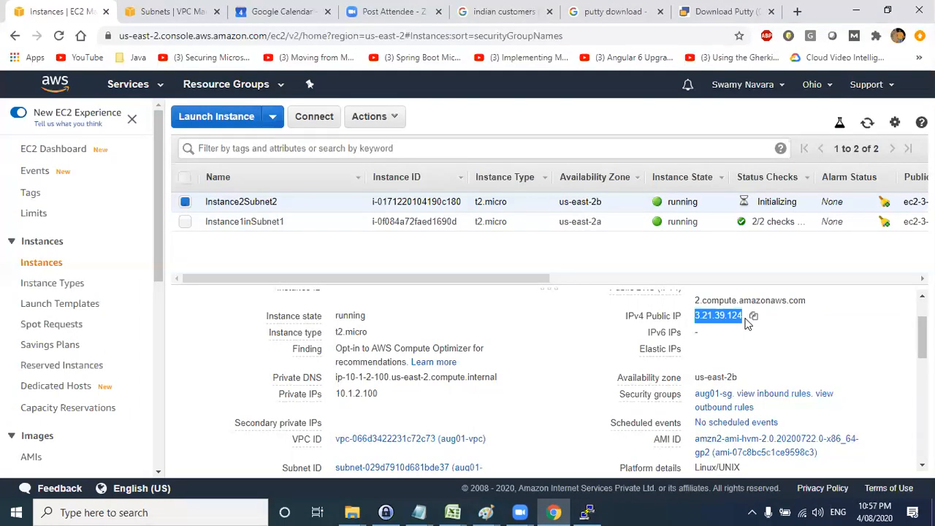
pyautogui.click(743, 322)
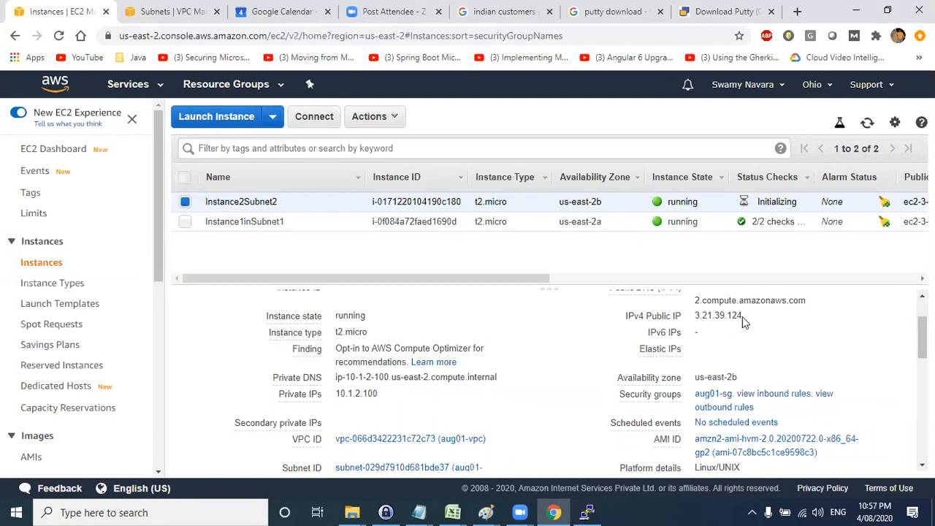
pyautogui.doubleClick(729, 316)
pyautogui.scroll(2, 714, 340)
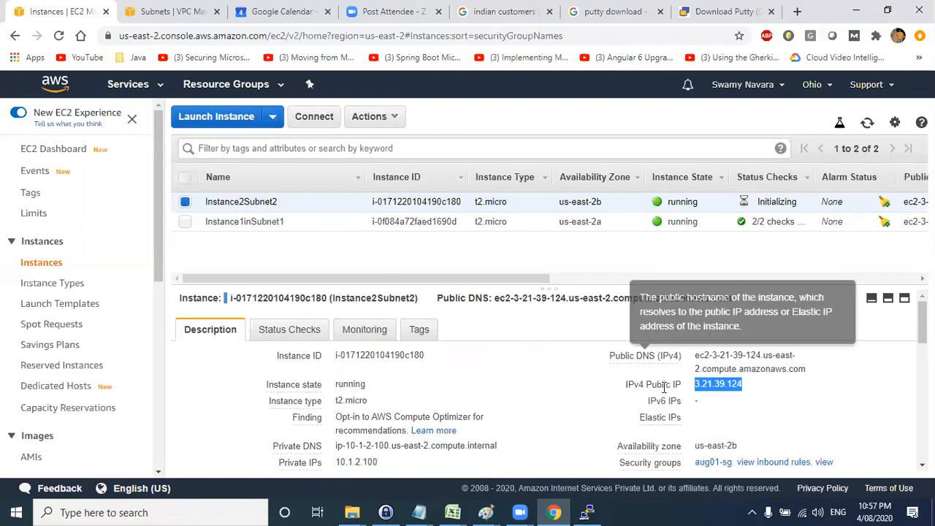
pyautogui.scroll(-2, 636, 387)
pyautogui.scroll(2, 714, 370)
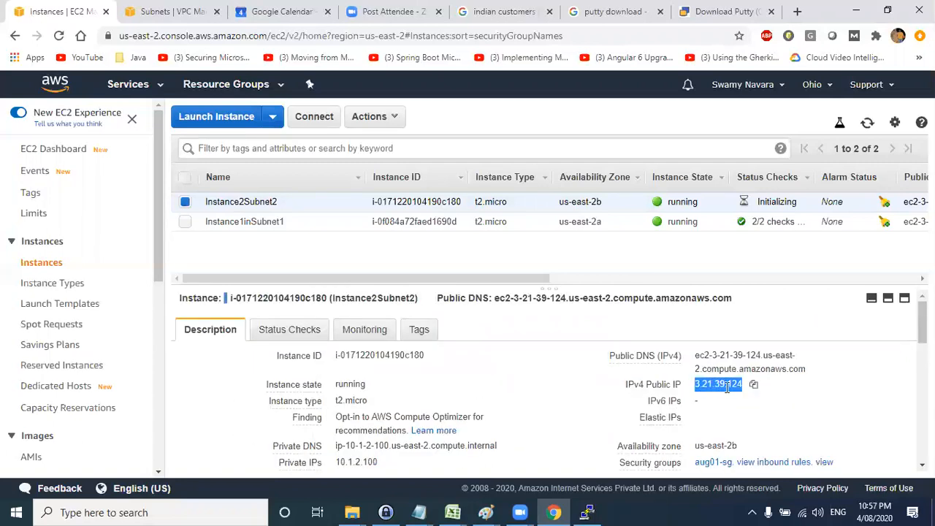
pyautogui.scroll(-1, 767, 394)
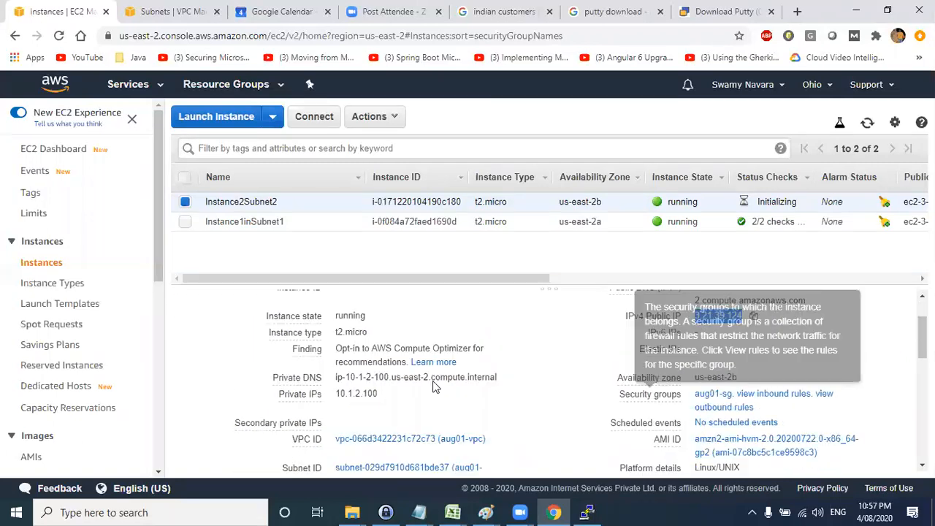
pyautogui.doubleClick(350, 394)
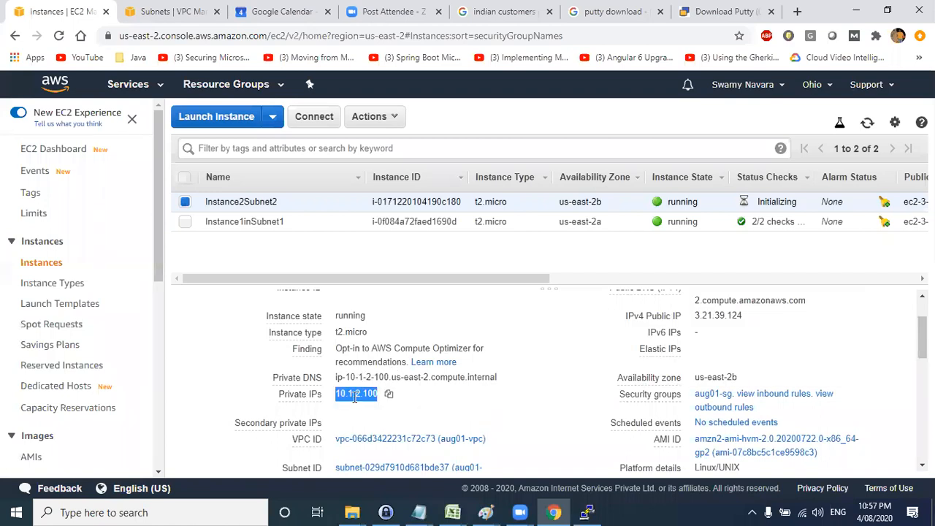
pyautogui.click(387, 395)
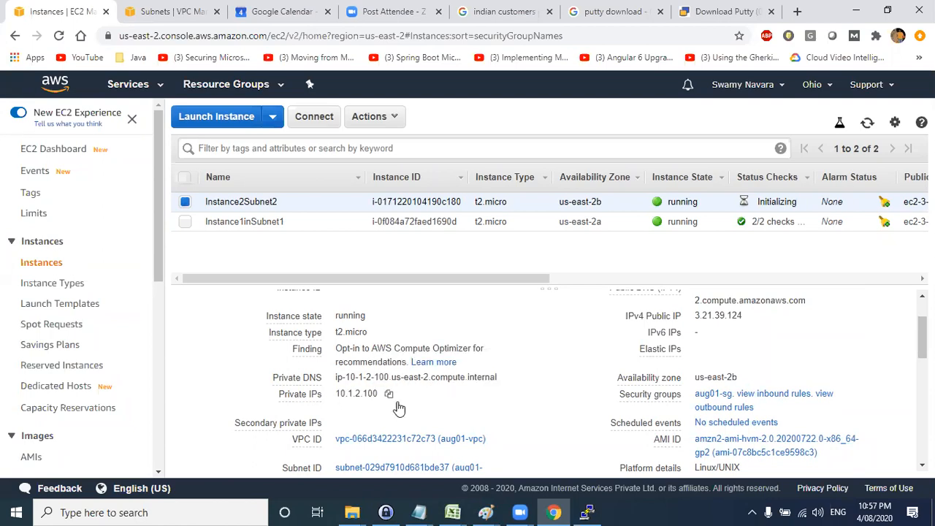
pyautogui.hotkey('alt', 'Tab')
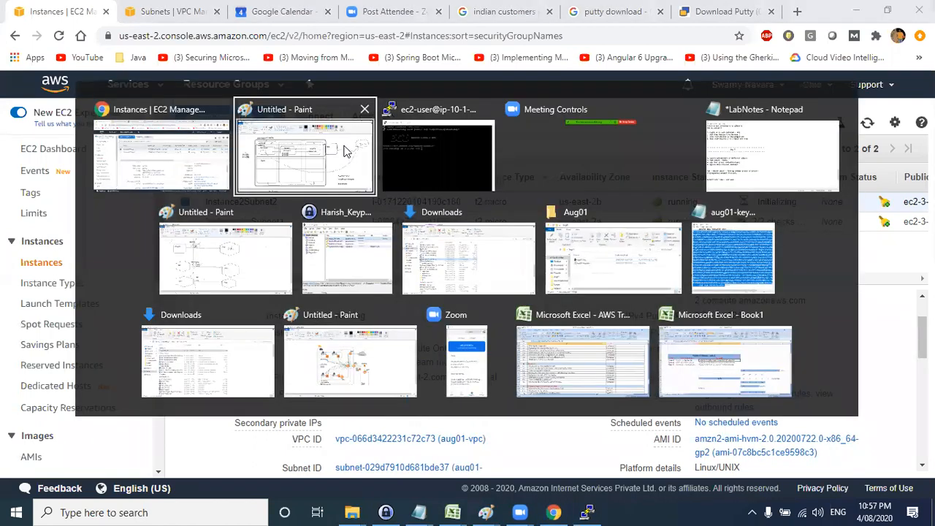
pyautogui.press('Escape')
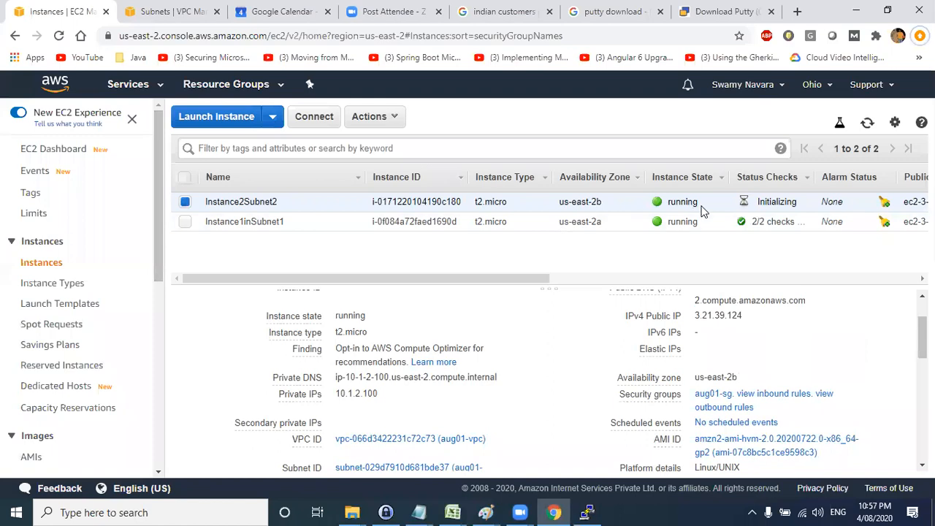
# Copy Instance2Subnet2's public DNS and enter it as the host name of a new PuTTY session
pyautogui.rightClick(307, 205)
pyautogui.click(272, 204)
pyautogui.scroll(2, 721, 322)
pyautogui.click(816, 371)
pyautogui.hotkey('alt', 'Tab')
pyautogui.click(404, 138)
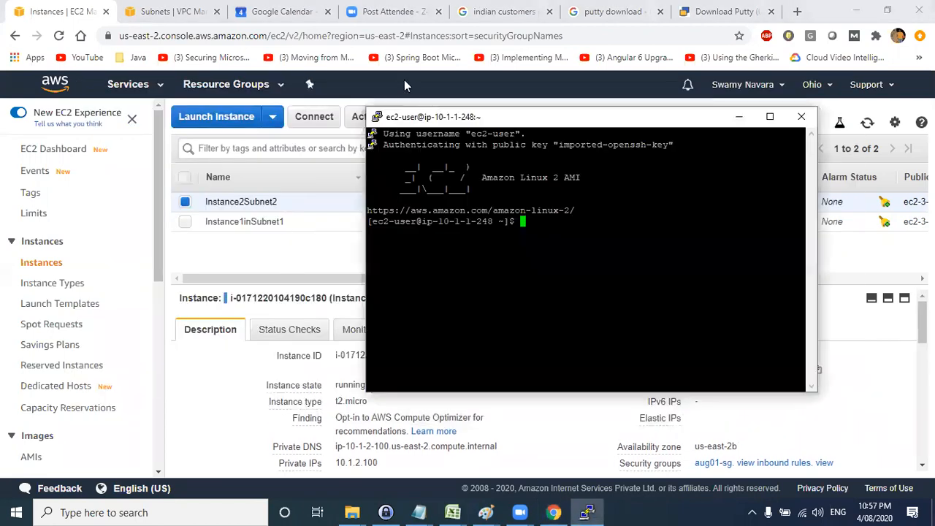
pyautogui.rightClick(479, 121)
pyautogui.click(519, 271)
pyautogui.hotkey('ctrl', 'v')
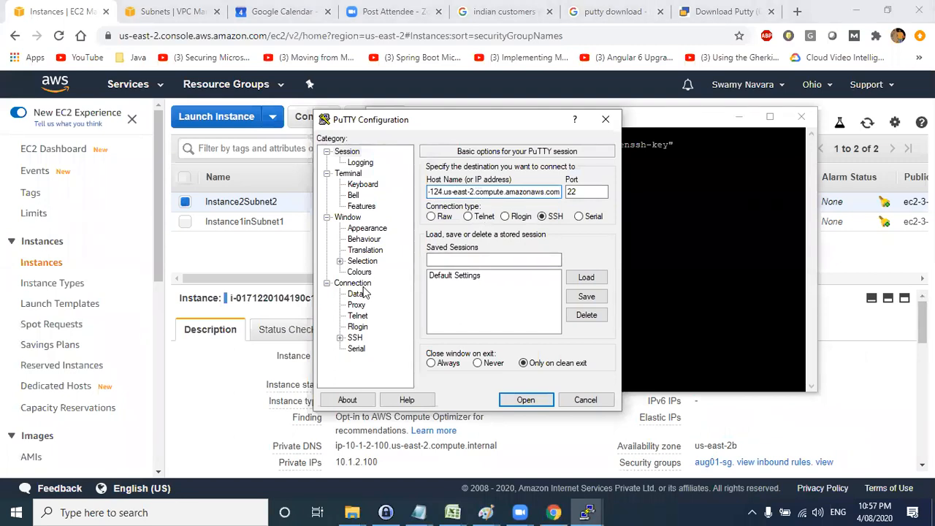
# Set aug01-key from the Aug01 folder as the session's private key file for SSH authentication, and return to the basic session options
pyautogui.click(340, 337)
pyautogui.click(367, 326)
pyautogui.click(575, 309)
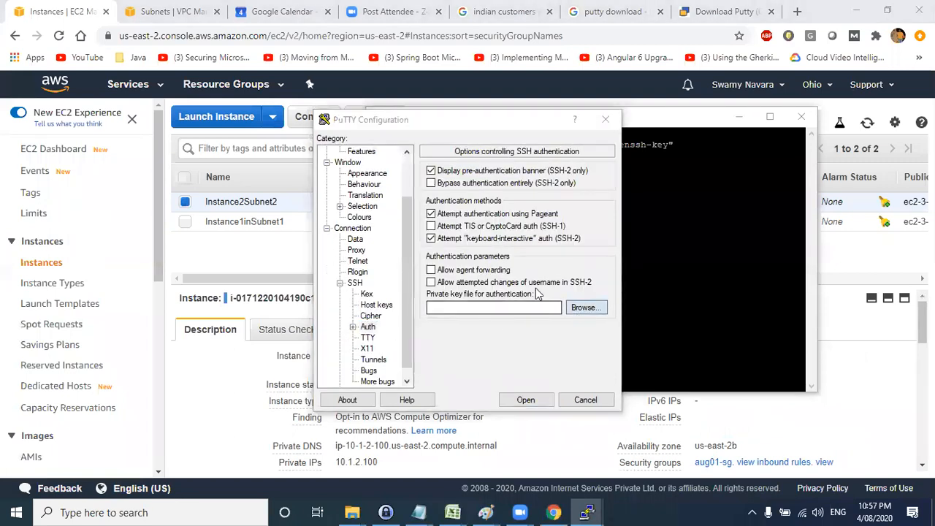
pyautogui.click(484, 234)
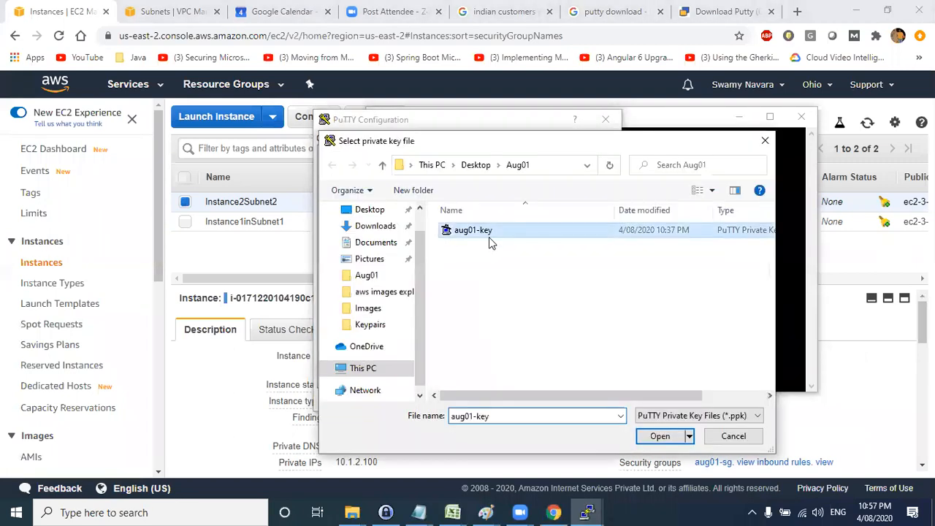
pyautogui.click(660, 436)
pyautogui.click(347, 152)
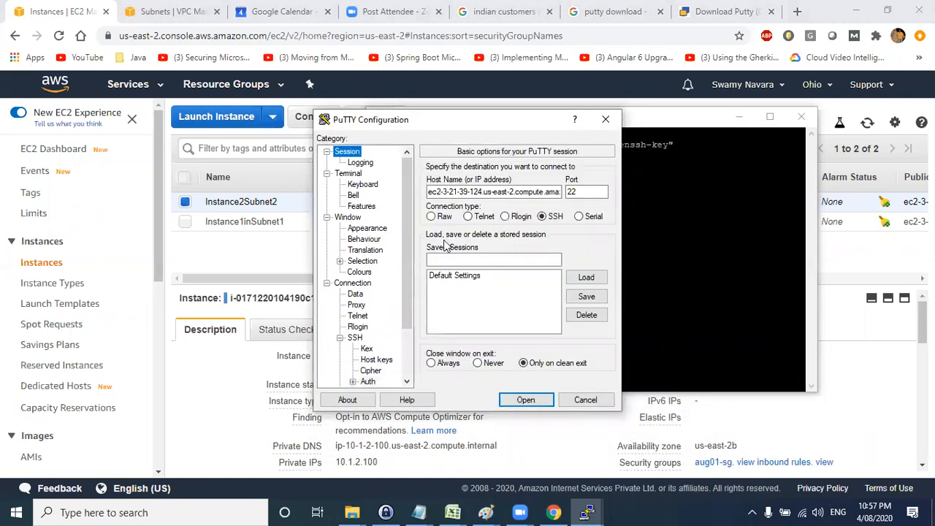
# Open the SSH connection, accept and cache the server's host key, and log in as ec2-user
pyautogui.click(526, 400)
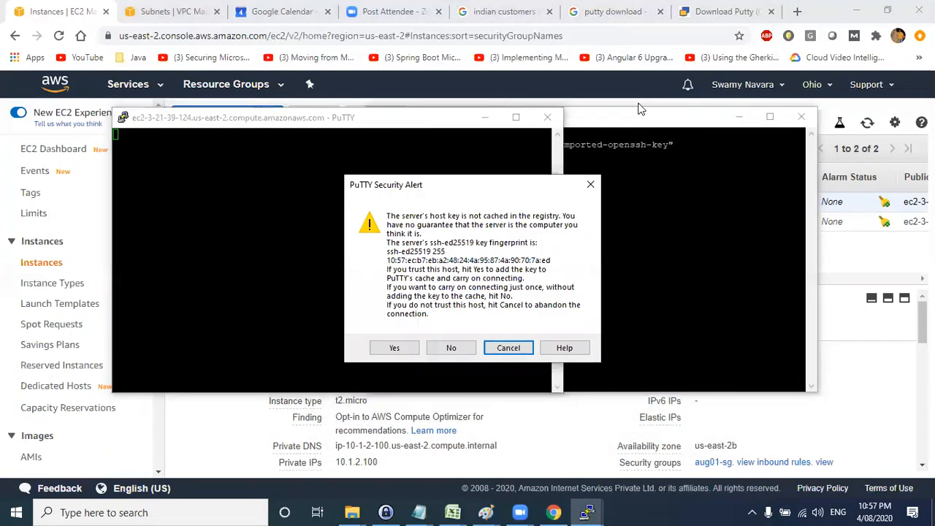
pyautogui.click(392, 346)
pyautogui.moveTo(635, 116); pyautogui.dragTo(808, 128)
pyautogui.click(262, 185)
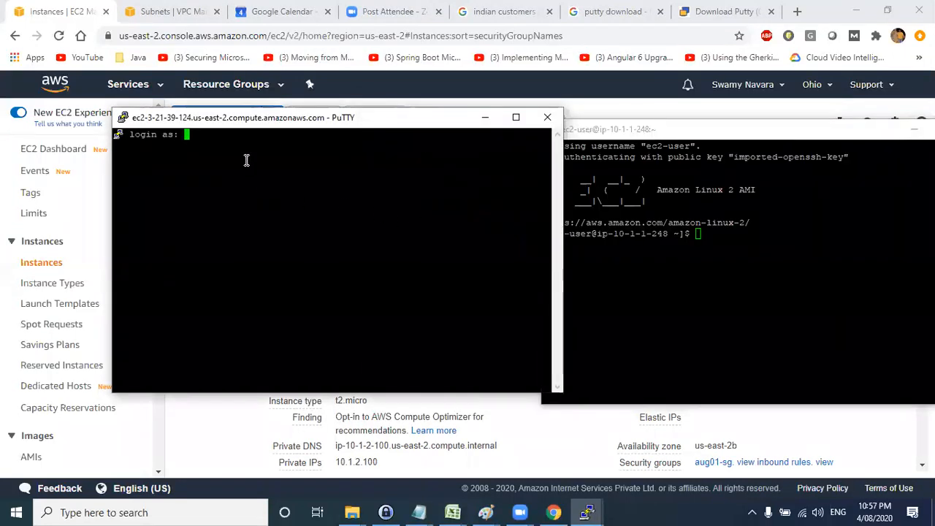
pyautogui.write('ec2-user')
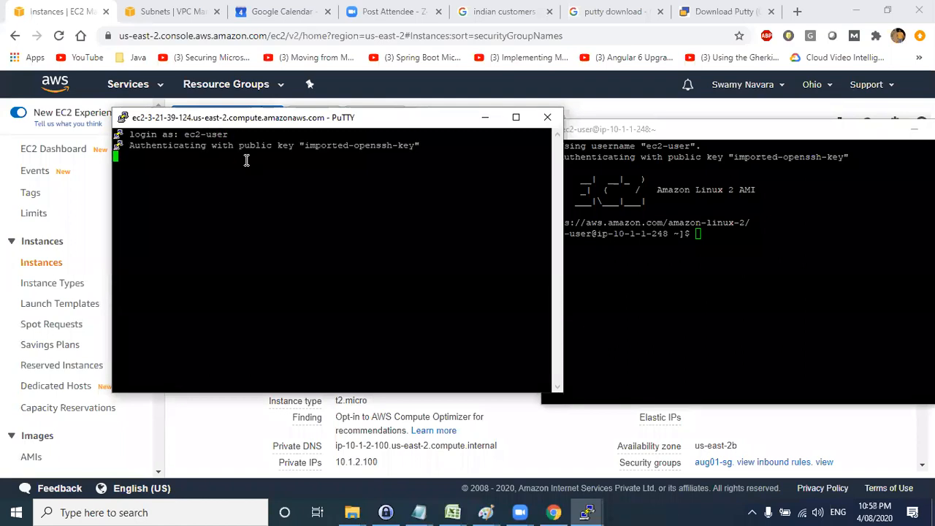
# Arrange the 10.1.2.100 and 10.1.1.248 terminal windows side by side
pyautogui.moveTo(360, 121); pyautogui.dragTo(316, 128)
pyautogui.moveTo(637, 137); pyautogui.dragTo(623, 131)
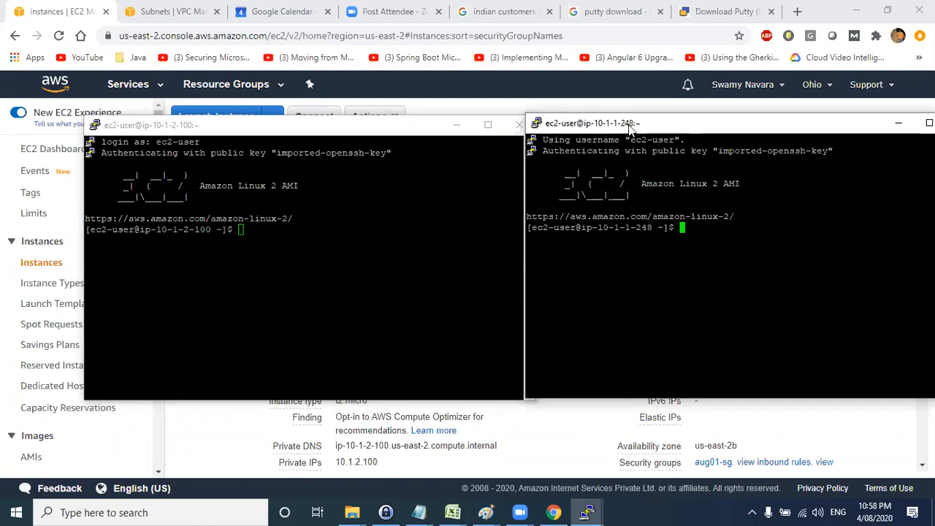
pyautogui.click(179, 129)
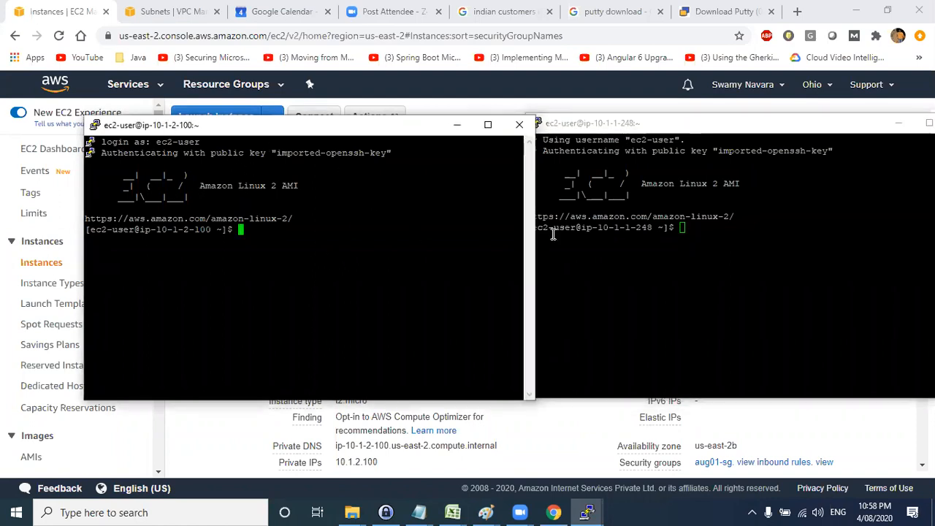
pyautogui.click(608, 125)
# In the Paint network diagram, pencil one freehand line from the Internet cloud to Subnet 1's instance box and another between Subnet 2 and the cloud
pyautogui.hotkey('alt', 'Tab')
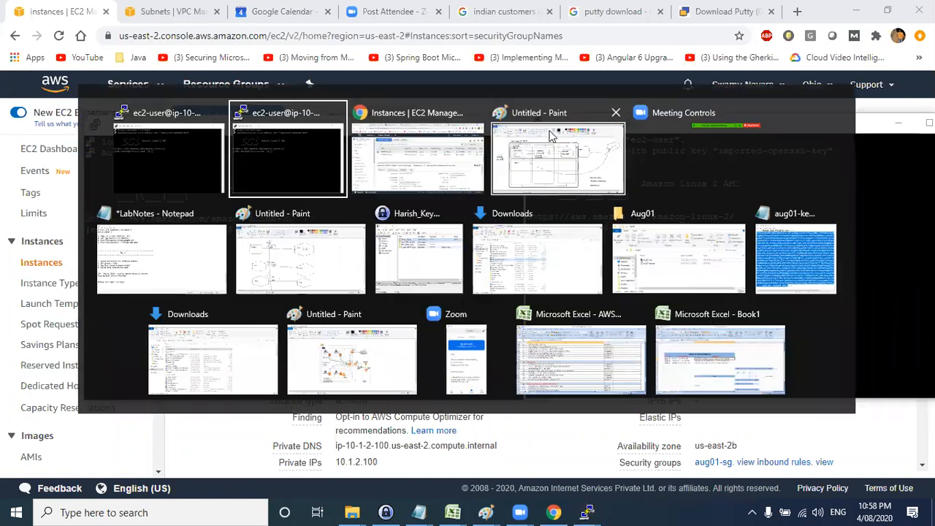
pyautogui.click(538, 156)
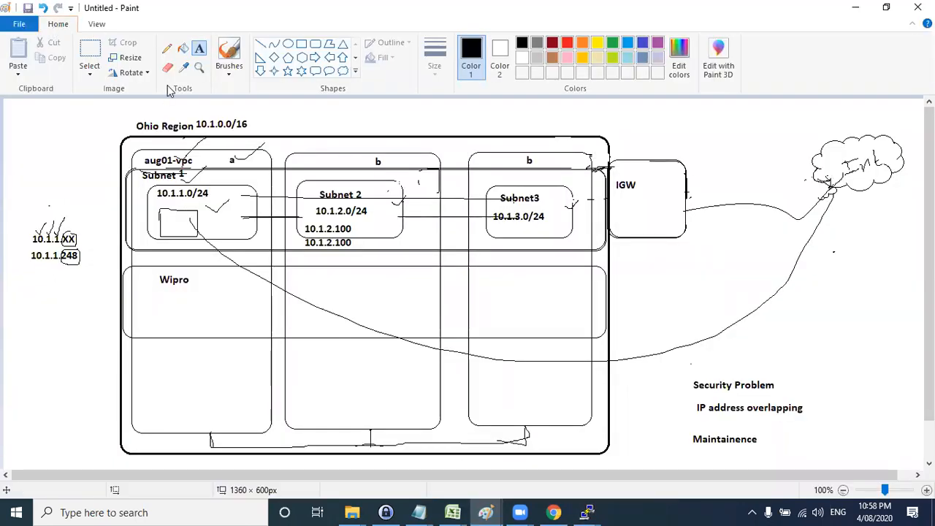
pyautogui.press('alt')
pyautogui.click(168, 55)
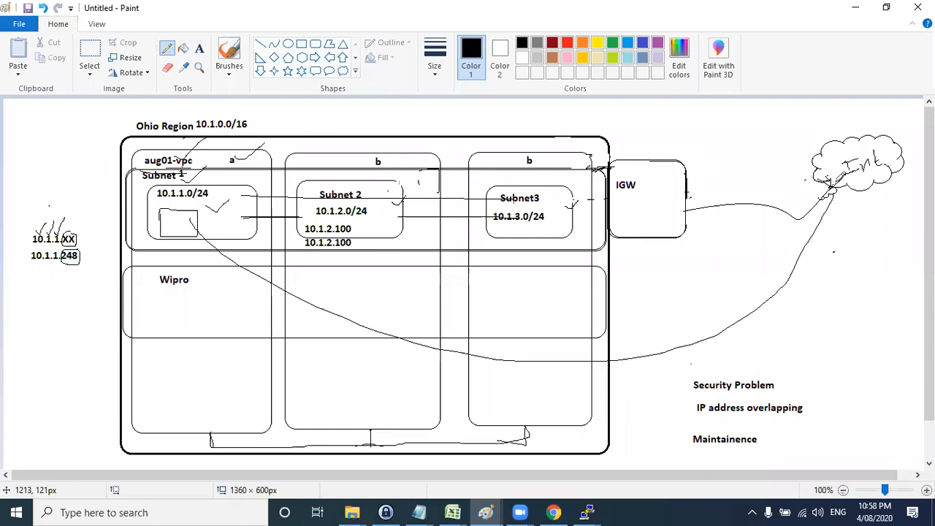
pyautogui.moveTo(834, 187)
pyautogui.mouseDown()
pyautogui.moveTo(828, 219)
pyautogui.moveTo(689, 344)
pyautogui.moveTo(574, 365)
pyautogui.moveTo(352, 327)
pyautogui.moveTo(186, 219)
pyautogui.mouseUp()
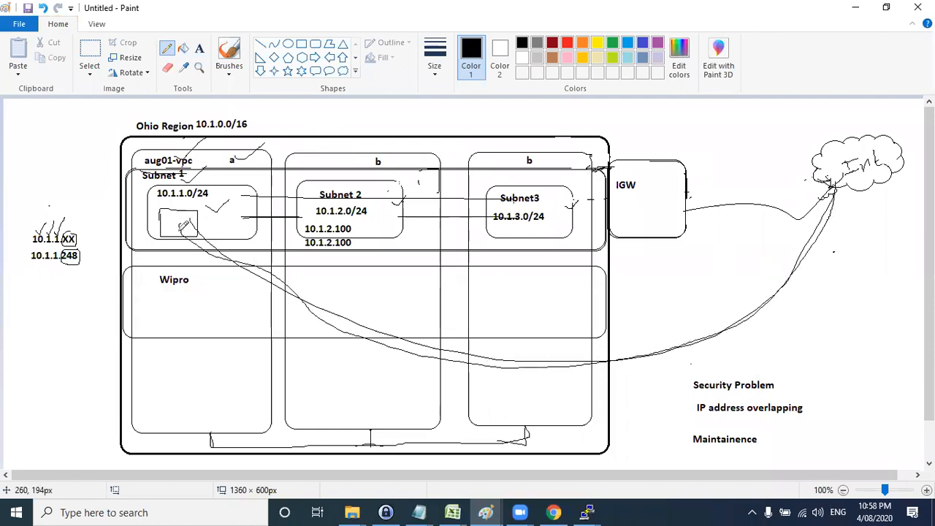
pyautogui.moveTo(361, 237)
pyautogui.mouseDown()
pyautogui.moveTo(607, 278)
pyautogui.moveTo(805, 194)
pyautogui.mouseUp()
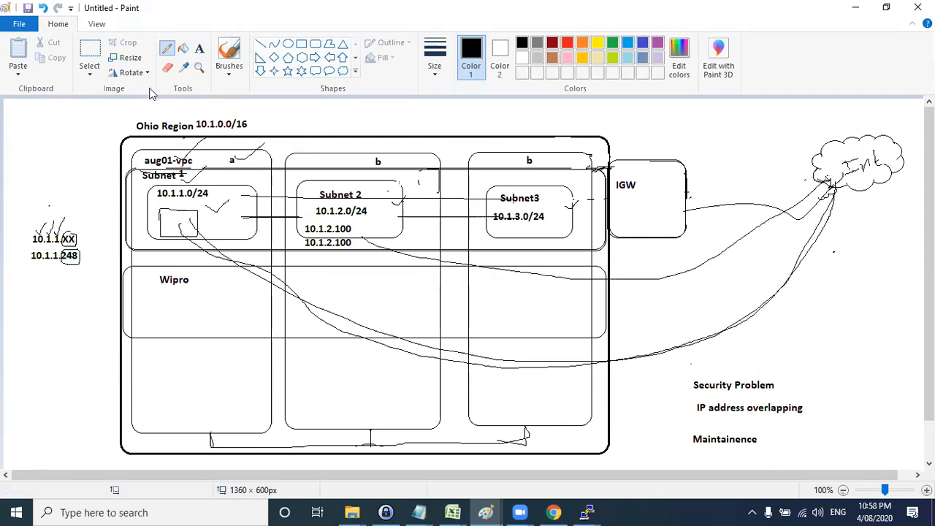
# Add the text label "Myself" above the Internet cloud in the Paint network diagram
pyautogui.click(198, 48)
pyautogui.click(848, 121)
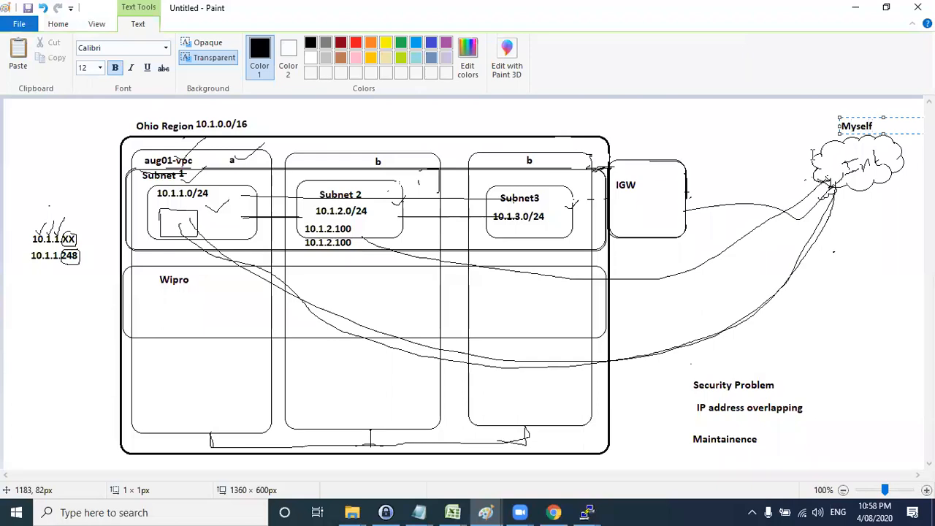
pyautogui.click(888, 207)
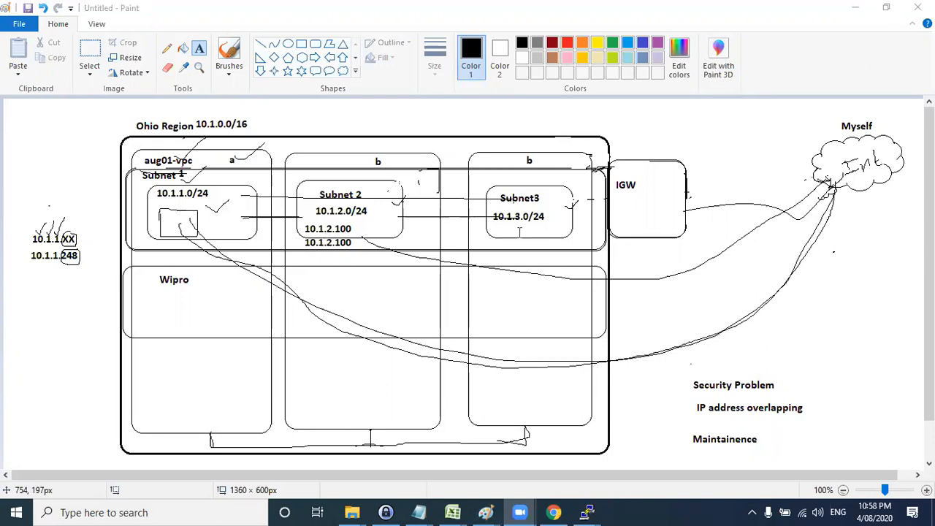
# Return to the EC2 console and begin an instance launch with the Amazon Linux 2 AMI (HVM), 64-bit (x86), and type t2.micro
pyautogui.hotkey('alt', 'Tab')
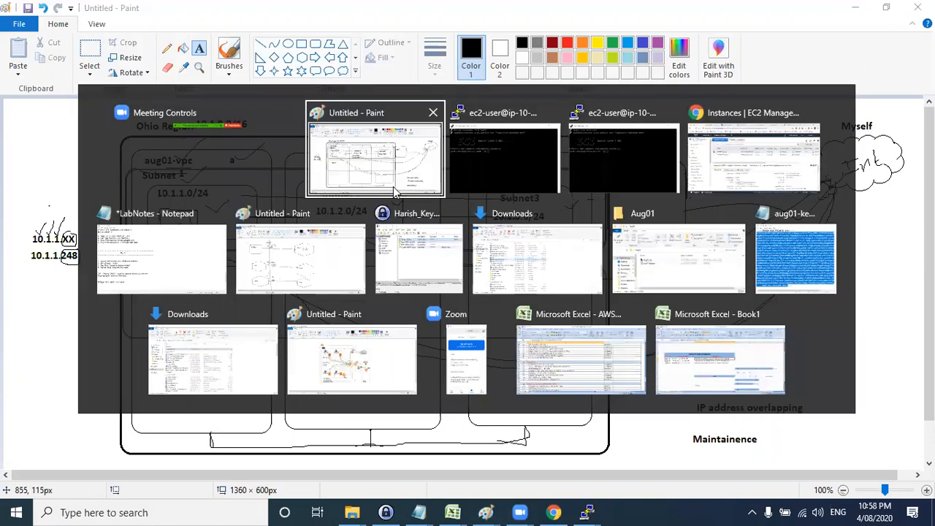
pyautogui.click(518, 146)
pyautogui.click(898, 123)
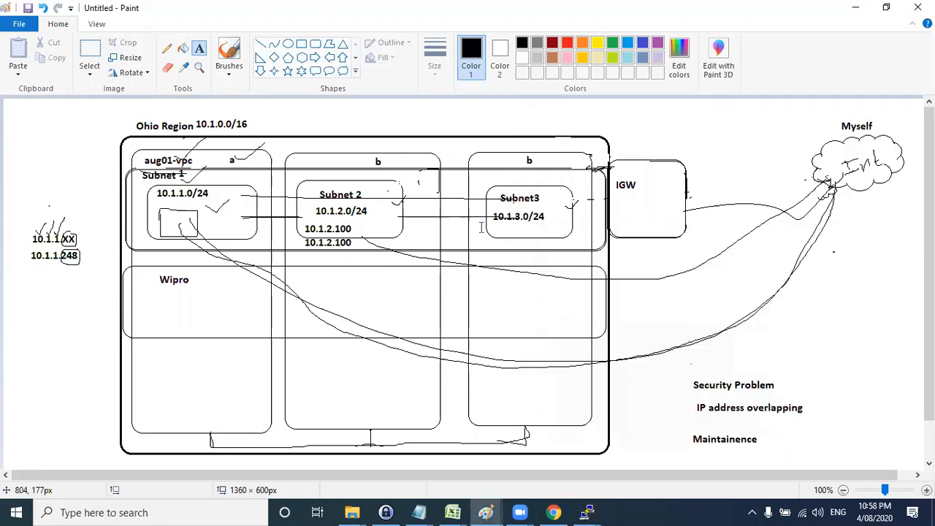
pyautogui.click(857, 8)
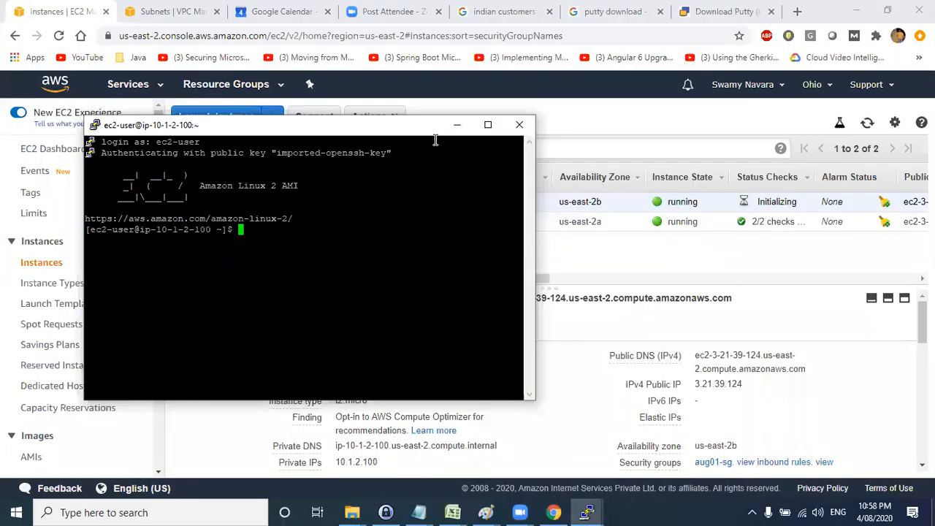
pyautogui.click(441, 123)
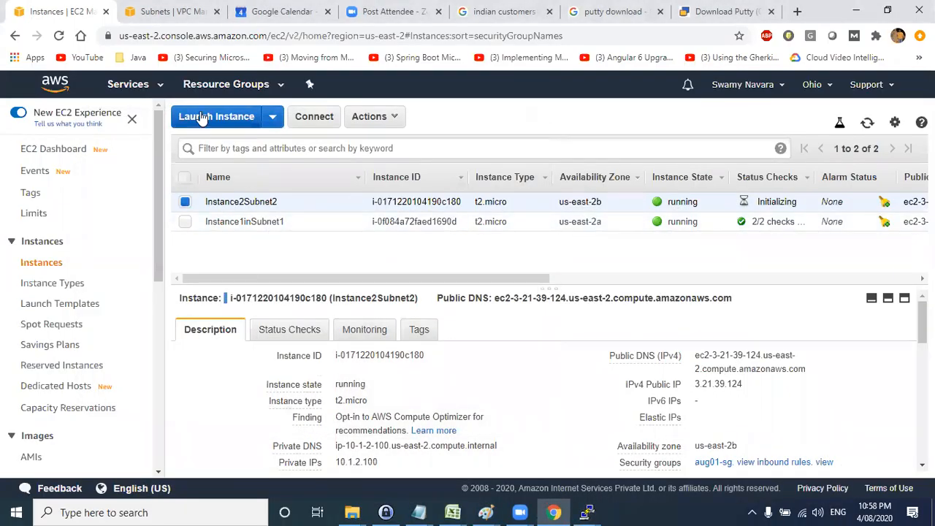
pyautogui.click(202, 121)
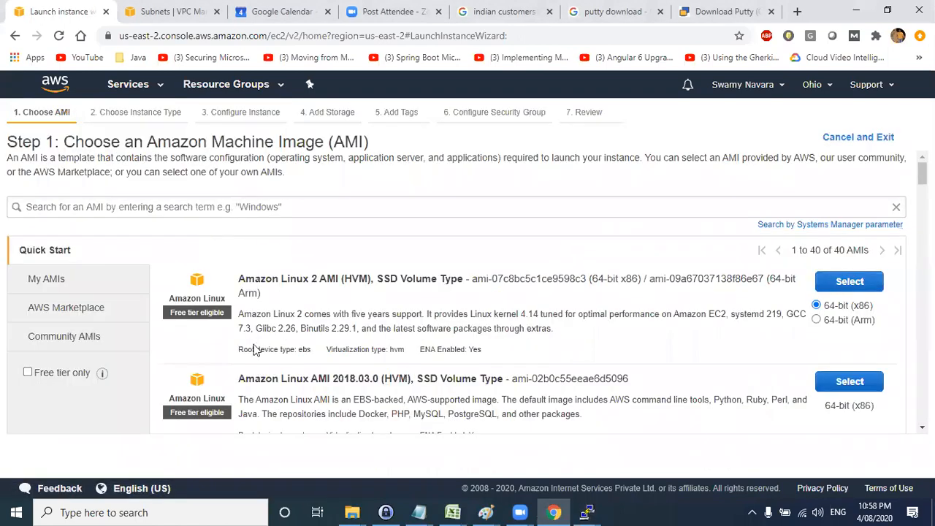
pyautogui.click(840, 286)
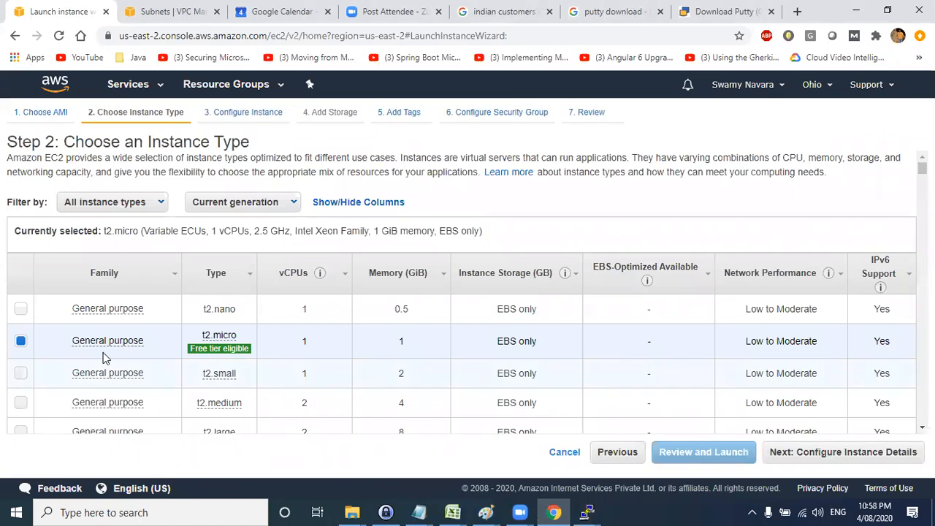
pyautogui.click(801, 452)
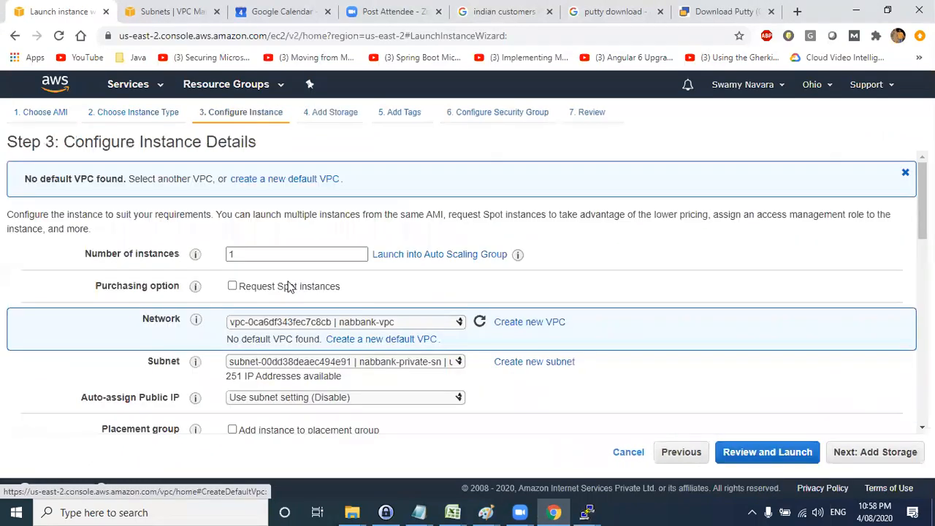
# Place the new instance in aug01-vpc and aug01-subnet3, with automatic public IP assignment set to Enable
pyautogui.click(285, 321)
pyautogui.click(291, 348)
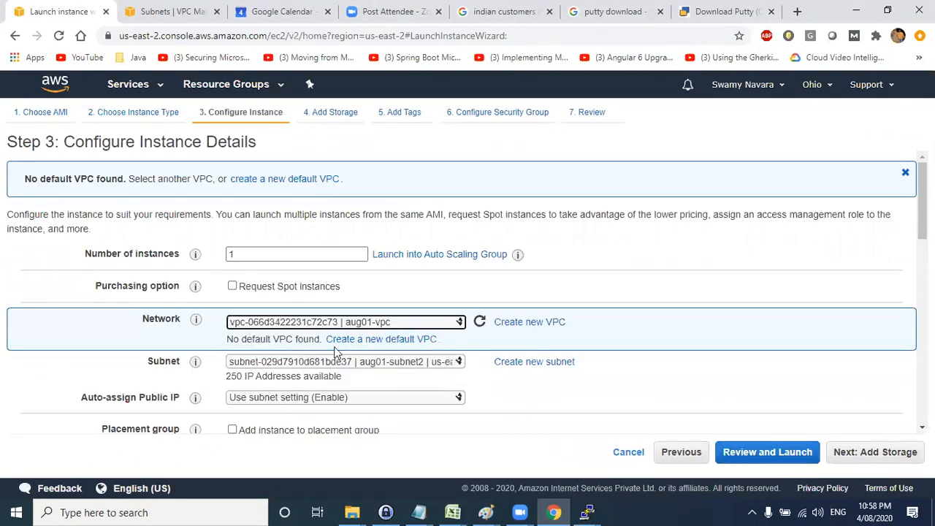
pyautogui.click(365, 365)
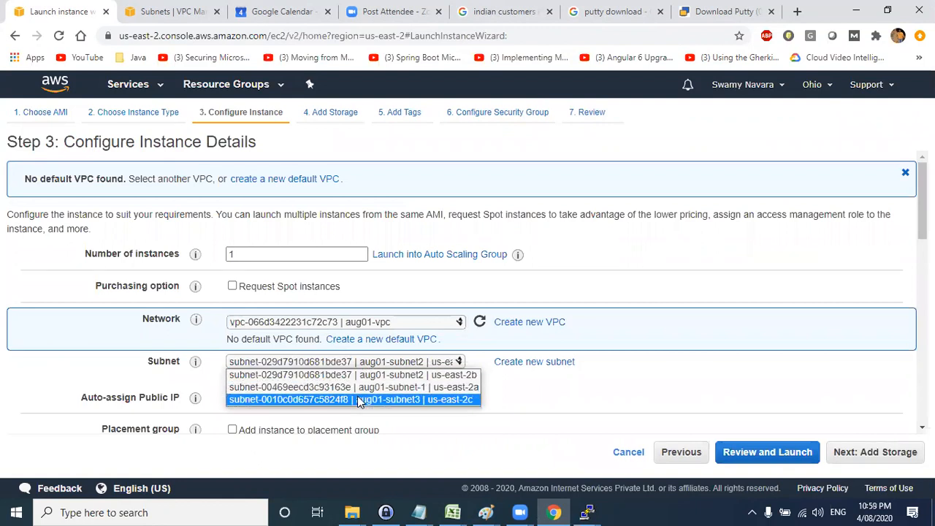
pyautogui.click(398, 397)
pyautogui.click(345, 398)
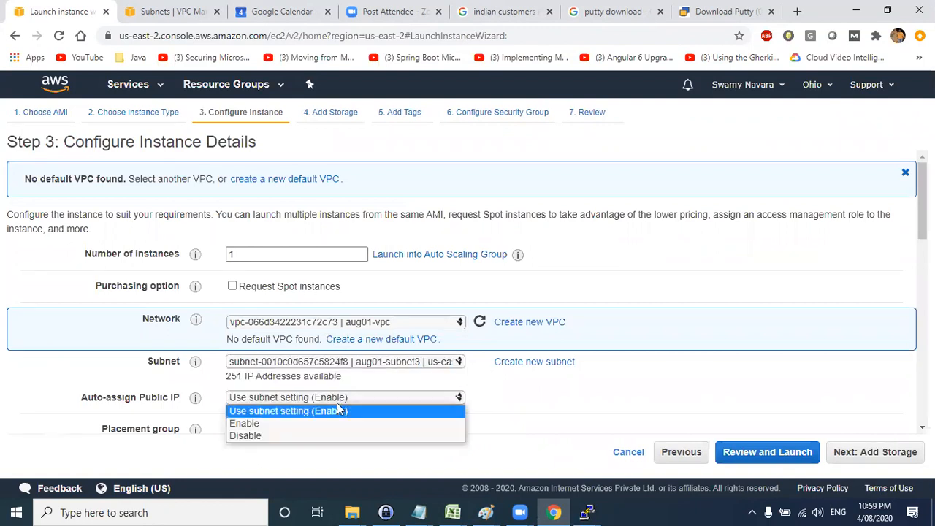
pyautogui.click(297, 421)
# Assign 10.1.3.100 as the primary IP of the eth0 network interface, and proceed past storage with its defaults
pyautogui.scroll(-2, 416, 355)
pyautogui.scroll(-7, 337, 296)
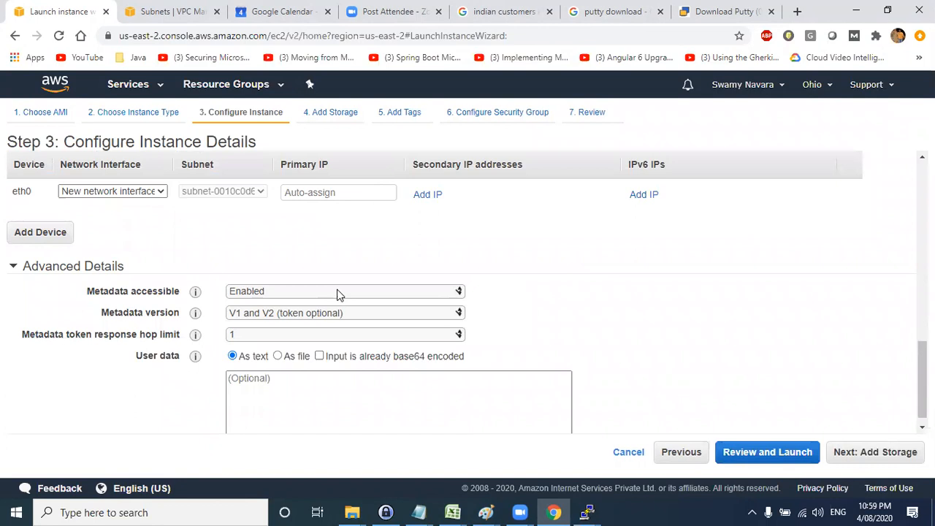
pyautogui.scroll(2, 338, 293)
pyautogui.click(301, 317)
pyautogui.write('10.1.3.100')
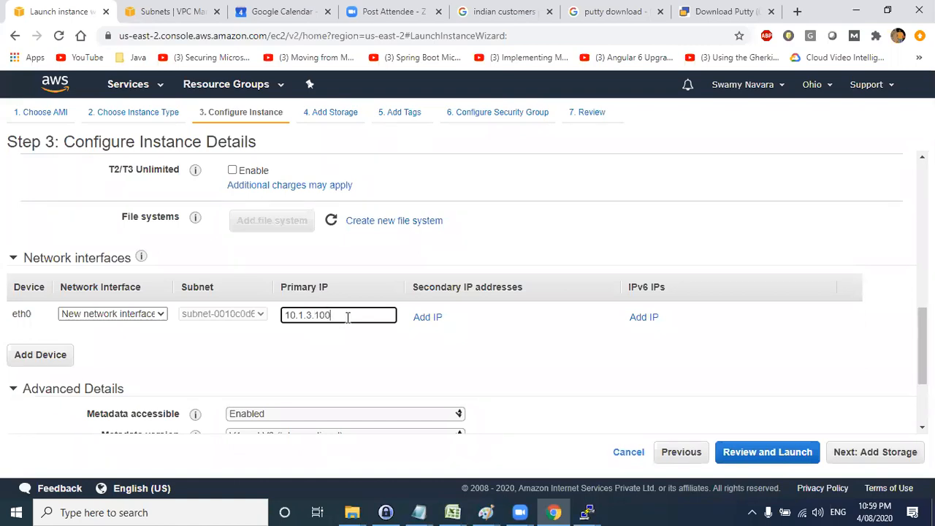
pyautogui.moveTo(348, 316); pyautogui.dragTo(316, 316)
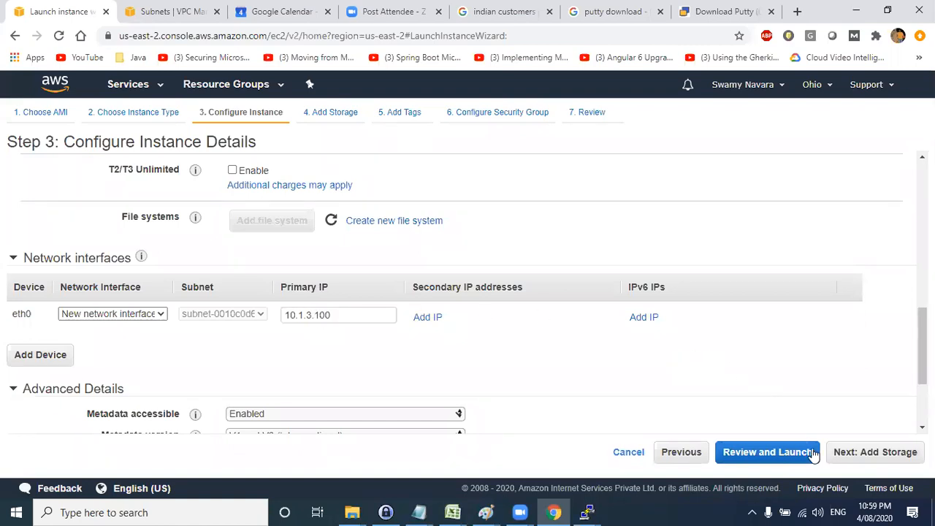
pyautogui.click(874, 453)
pyautogui.click(873, 460)
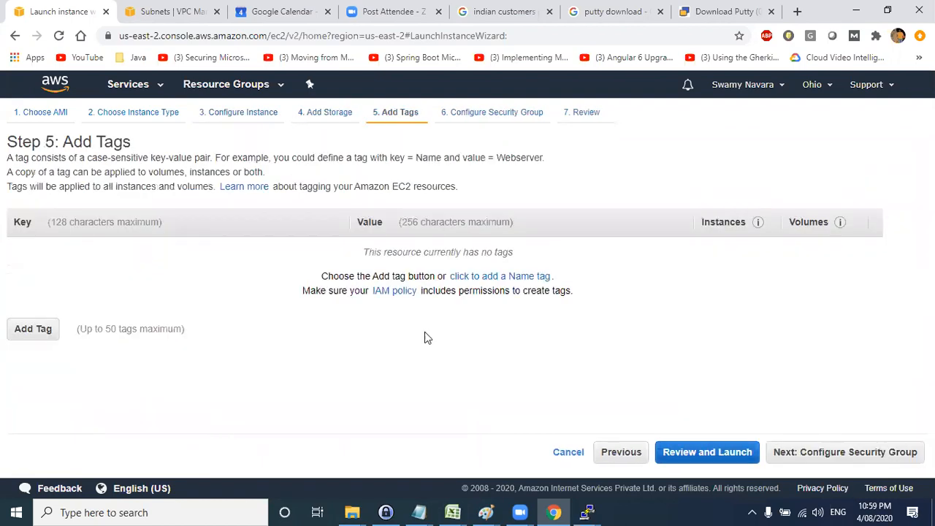
# Add a tag with key Name and value Instance3inSubnet3, and continue to the security group settings
pyautogui.click(26, 330)
pyautogui.write('Name')
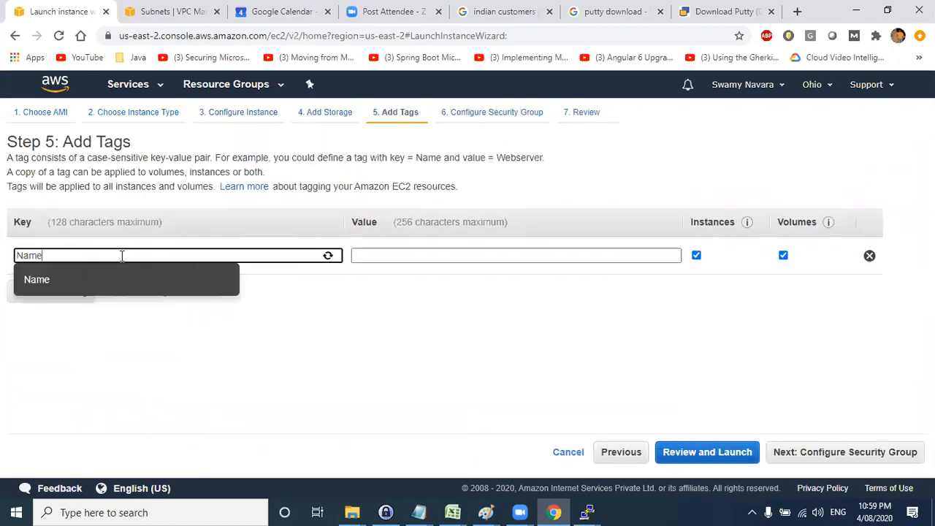
pyautogui.press('Tab')
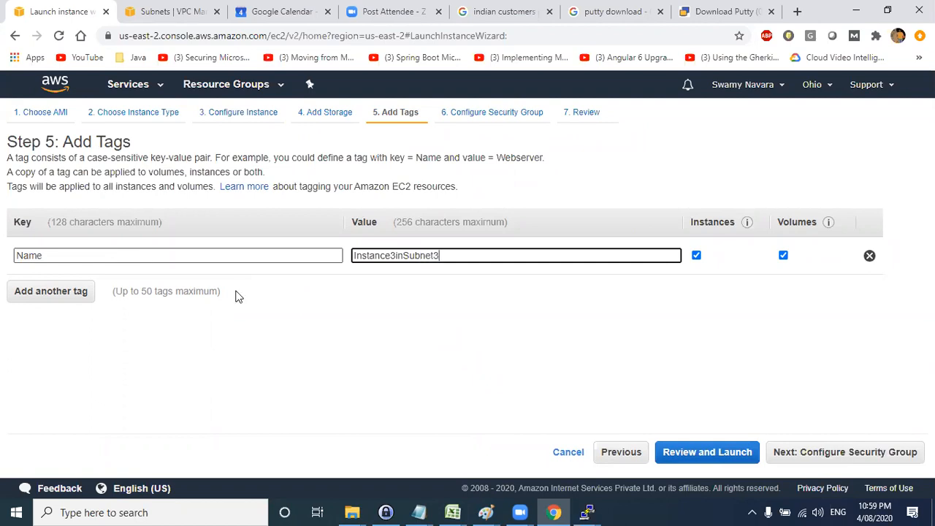
pyautogui.click(853, 452)
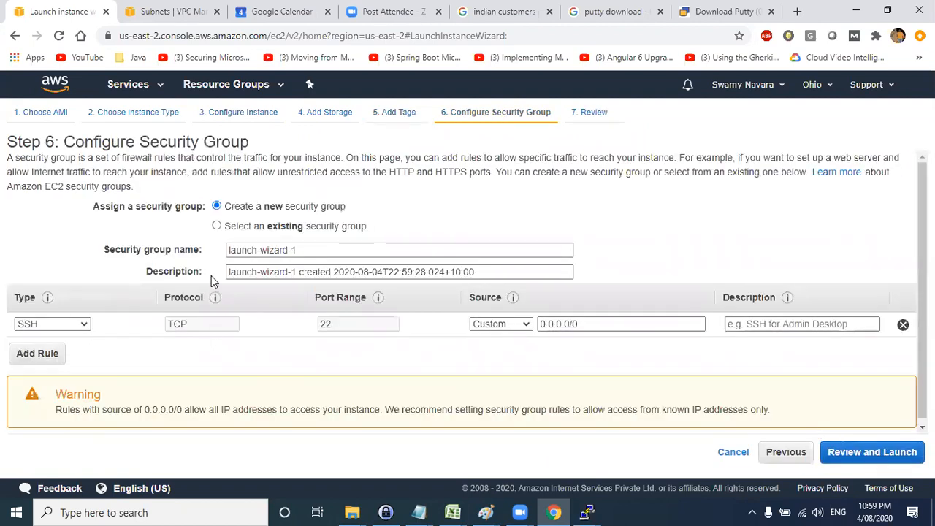
# Assign the existing security group aug01-sg to the instance and proceed to the launch review
pyautogui.click(216, 227)
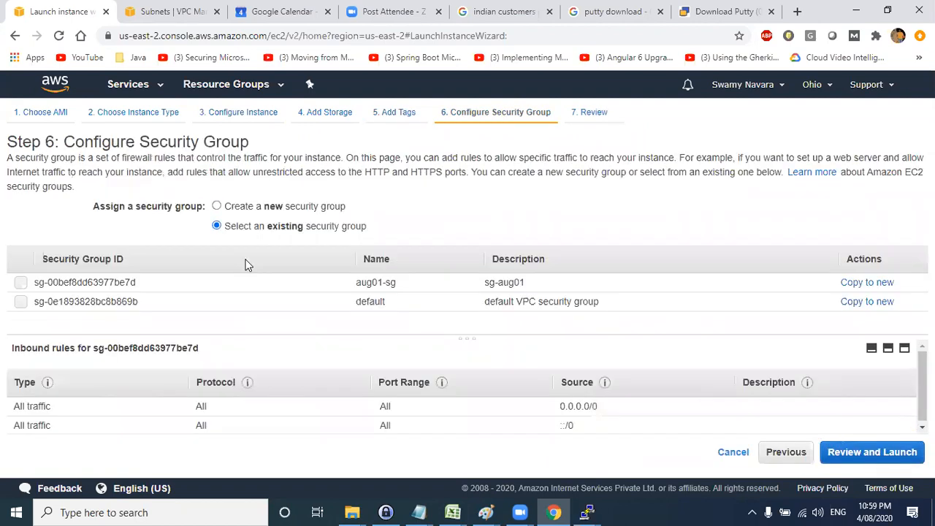
pyautogui.click(20, 283)
pyautogui.click(897, 450)
# Launch the instance with the existing aug01-keypair, acknowledging private key access, and return to an enlarged instances list
pyautogui.click(896, 450)
pyautogui.click(269, 356)
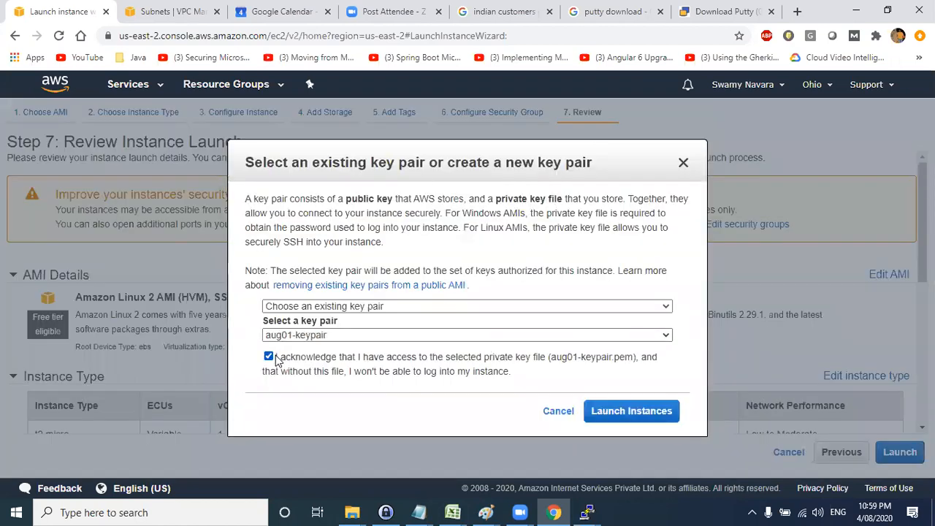
pyautogui.click(645, 412)
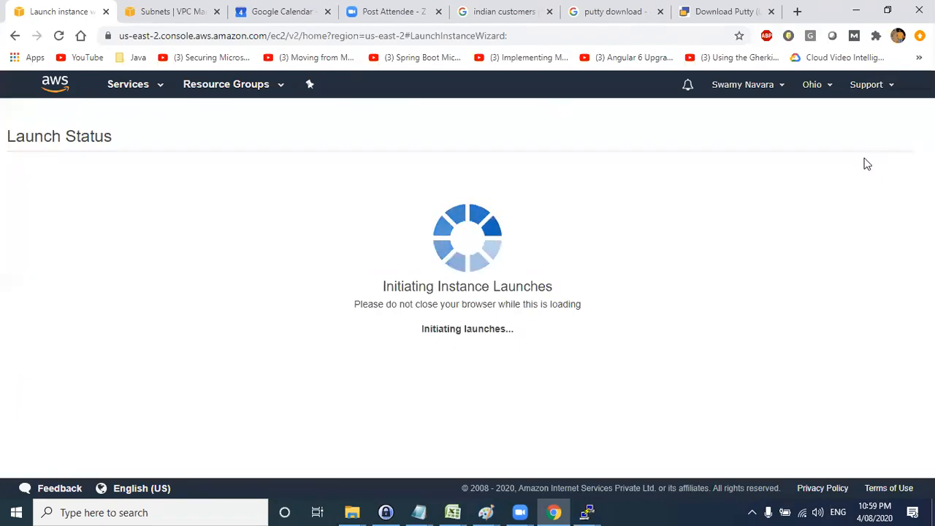
pyautogui.scroll(-2, 809, 353)
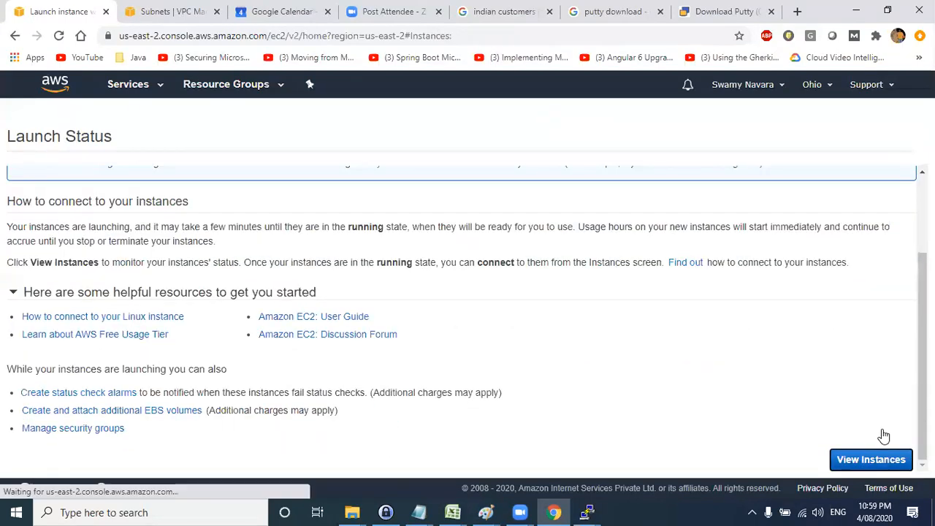
pyautogui.click(873, 456)
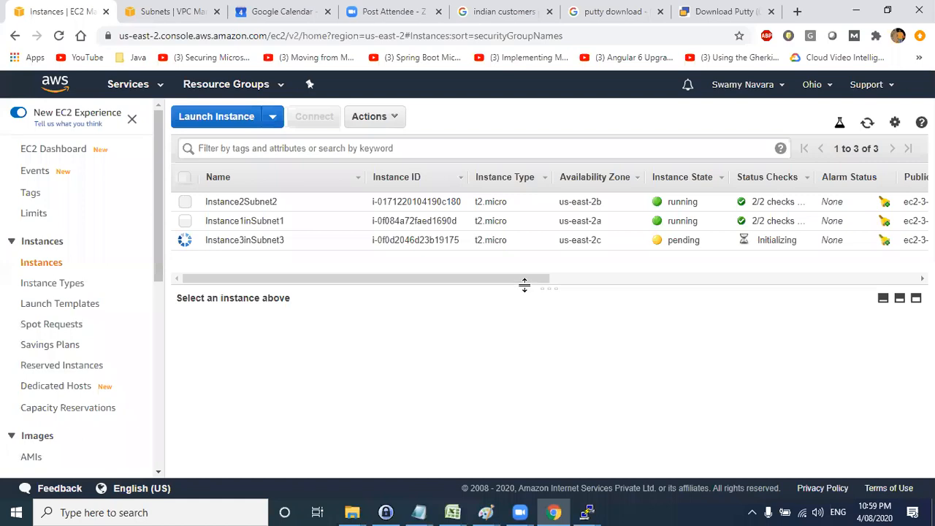
pyautogui.moveTo(524, 285); pyautogui.dragTo(518, 305)
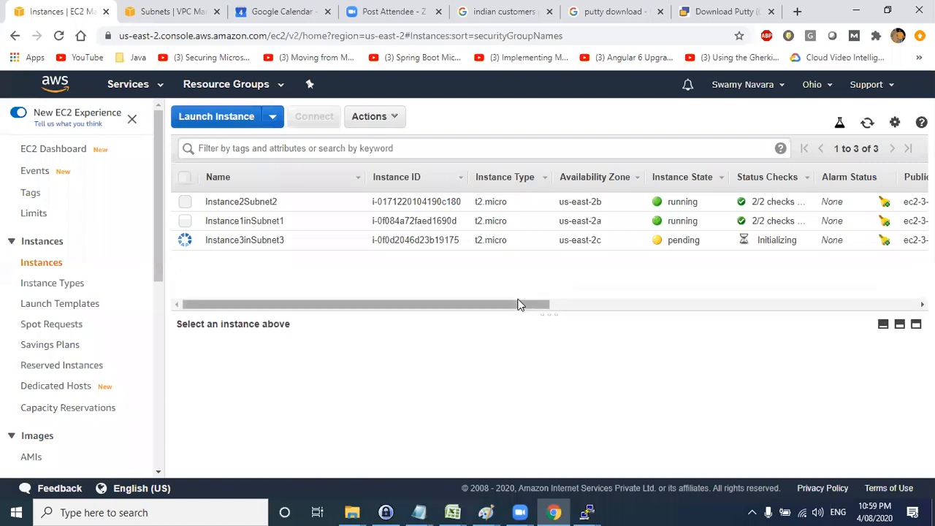
# Switch to the VPC Subnets page and look through the console's list of VPC features
pyautogui.click(155, 8)
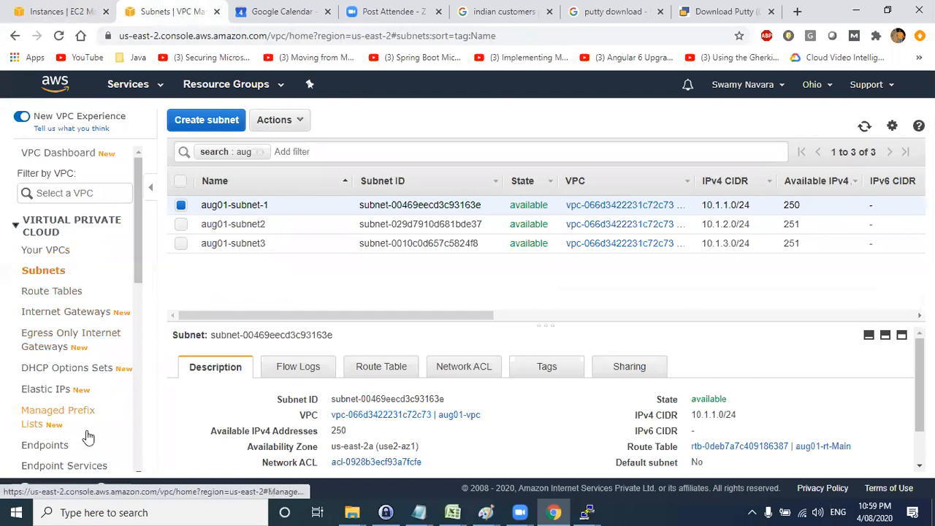
pyautogui.scroll(-3, 71, 371)
pyautogui.scroll(-3, 70, 371)
pyautogui.scroll(5, 77, 288)
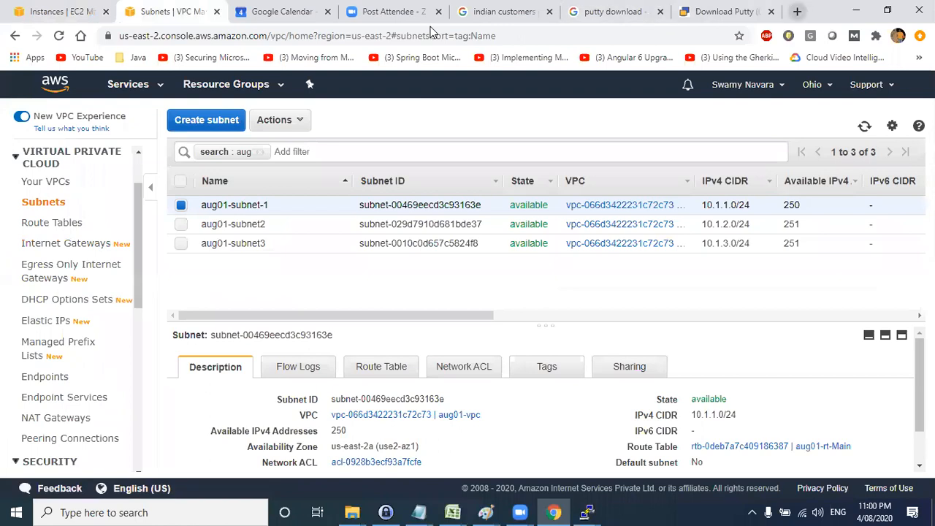
# Search Google in a new browser tab for images of "aws vpc example diagrams"
pyautogui.click(796, 11)
pyautogui.write("goog'")
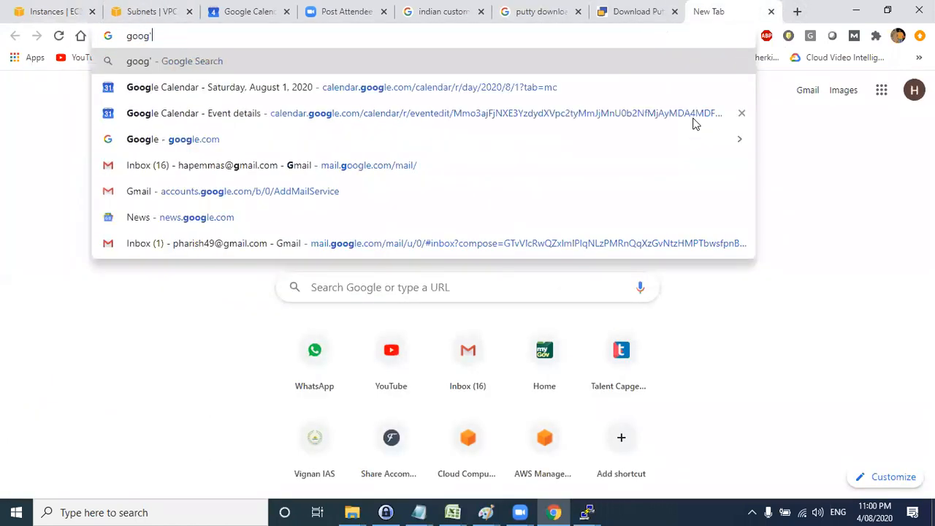
pyautogui.press('Return')
pyautogui.moveTo(136, 93); pyautogui.dragTo(64, 91)
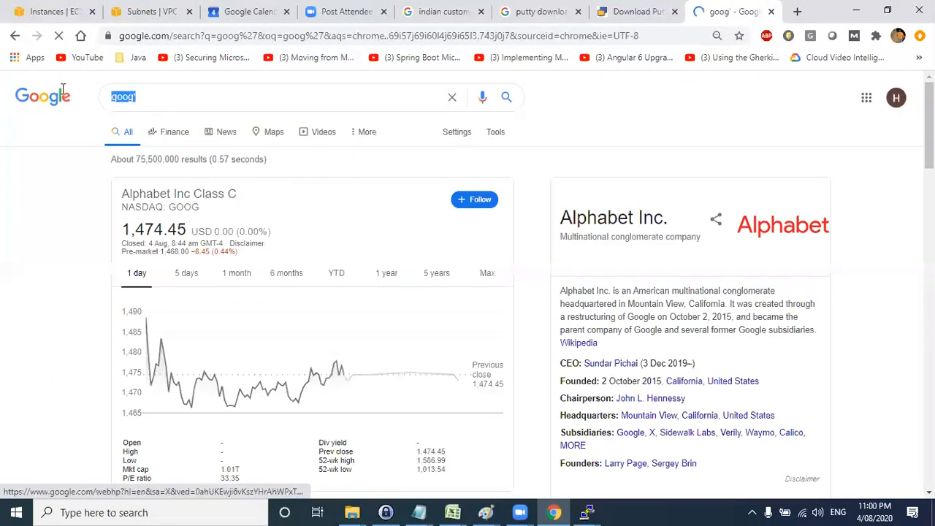
pyautogui.write('aws vpc ')
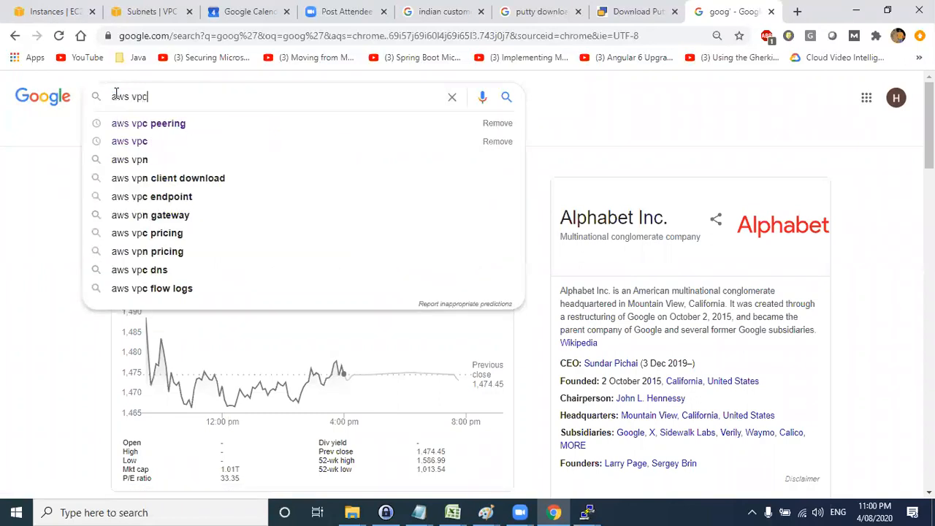
pyautogui.write('example ')
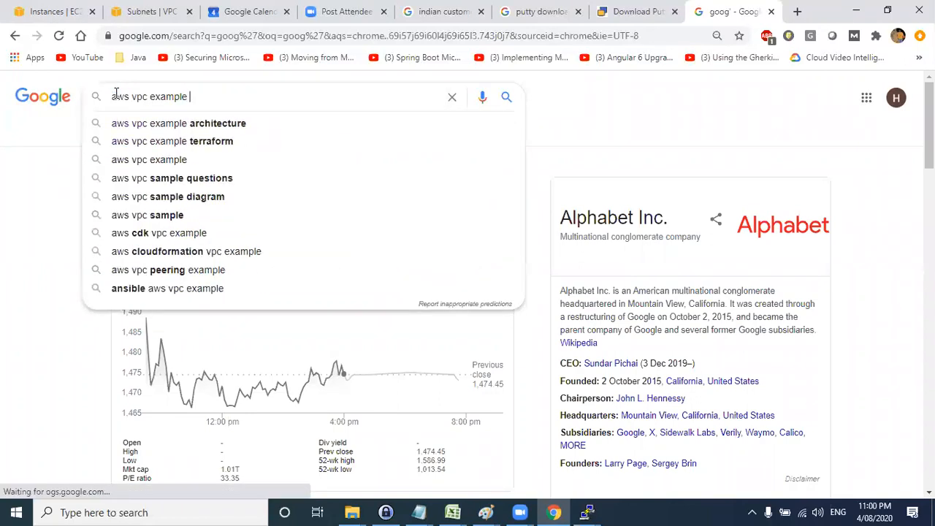
pyautogui.write('diagrams')
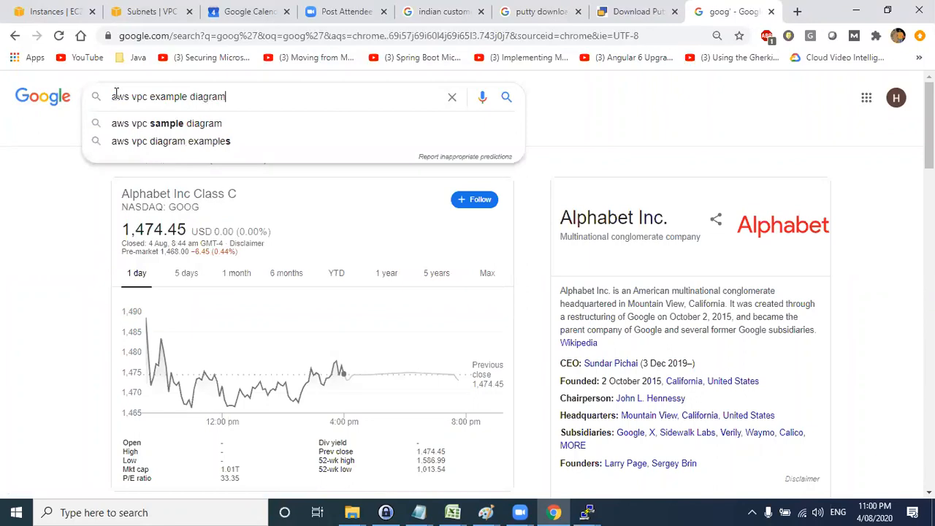
pyautogui.press('Return')
pyautogui.click(162, 133)
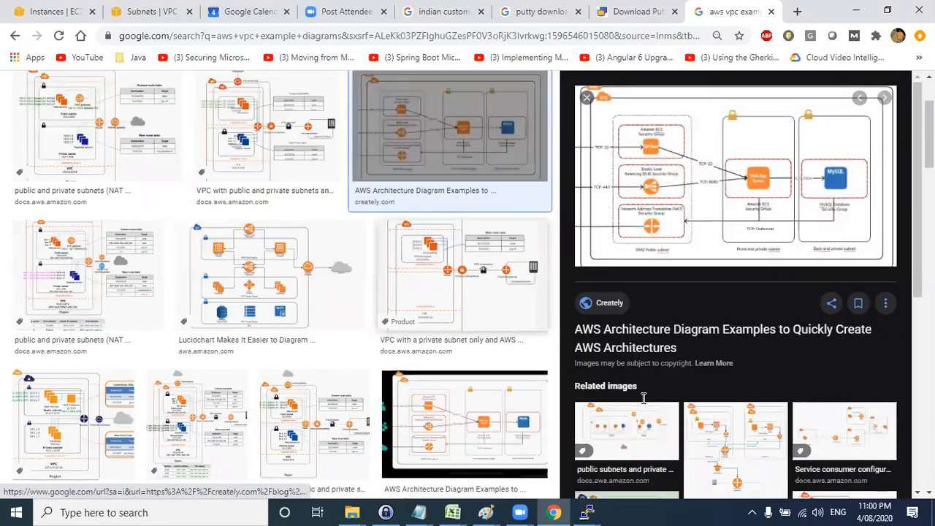
# Open the theithollow.com article "Setup AWS Transit Gateway" from a related image and examine its architecture diagram
pyautogui.click(726, 447)
pyautogui.click(621, 184)
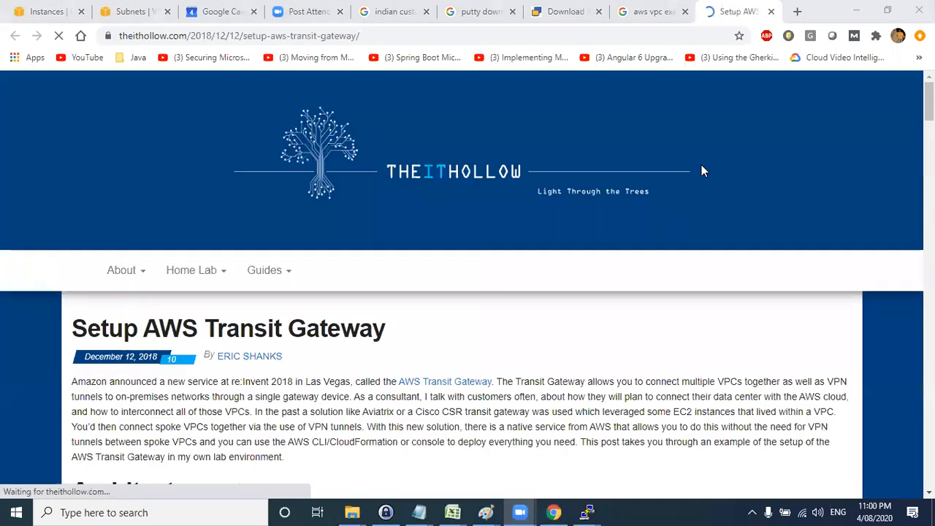
pyautogui.scroll(-5, 634, 292)
pyautogui.scroll(2, 621, 313)
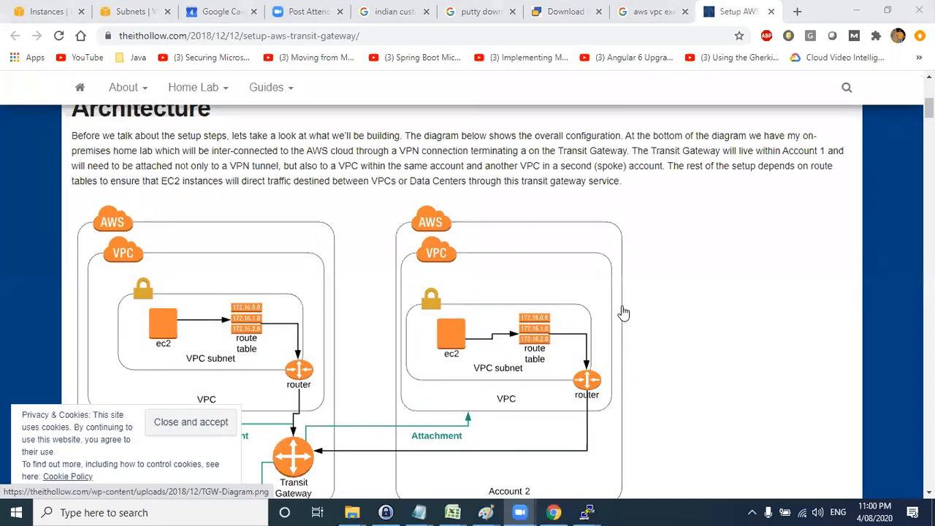
# Dismiss the article's cookie notice and examine the full Transit Gateway diagram, from both accounts' VPCs down to the VPN connection
pyautogui.scroll(-2, 282, 284)
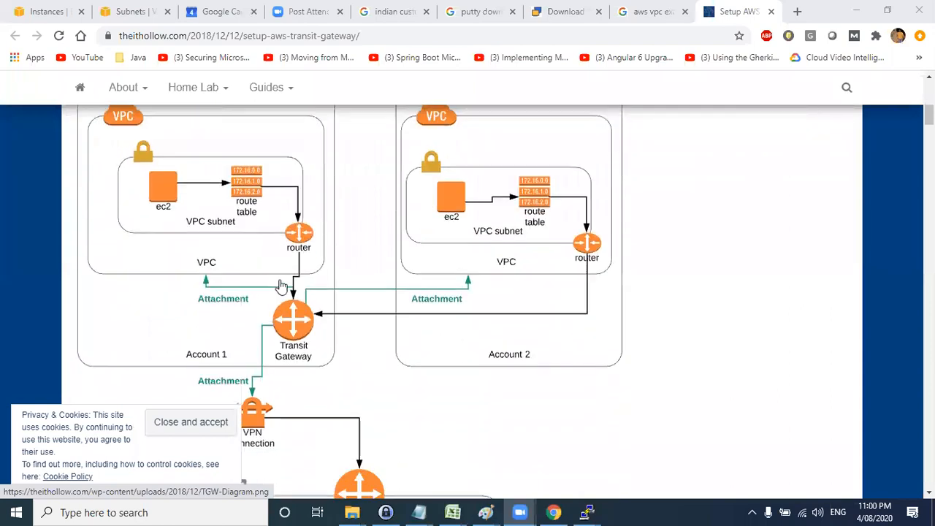
pyautogui.scroll(2, 449, 329)
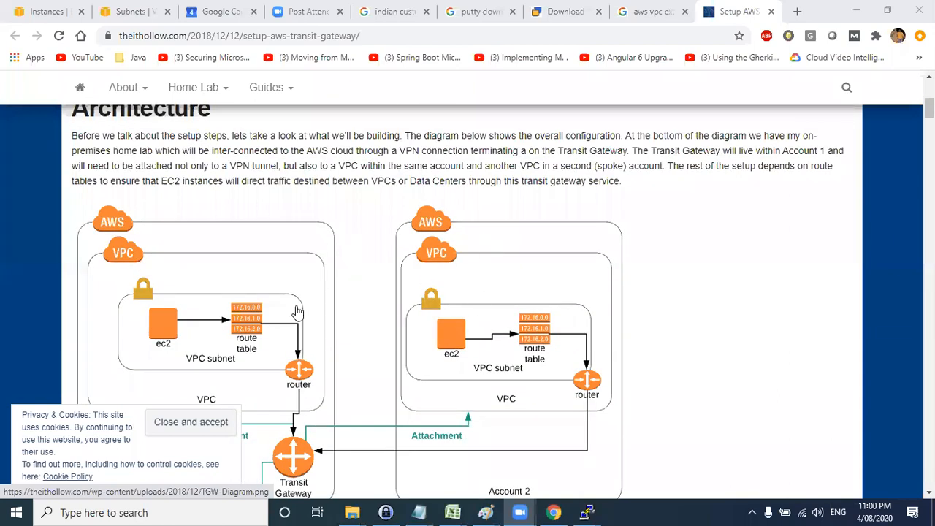
pyautogui.click(176, 422)
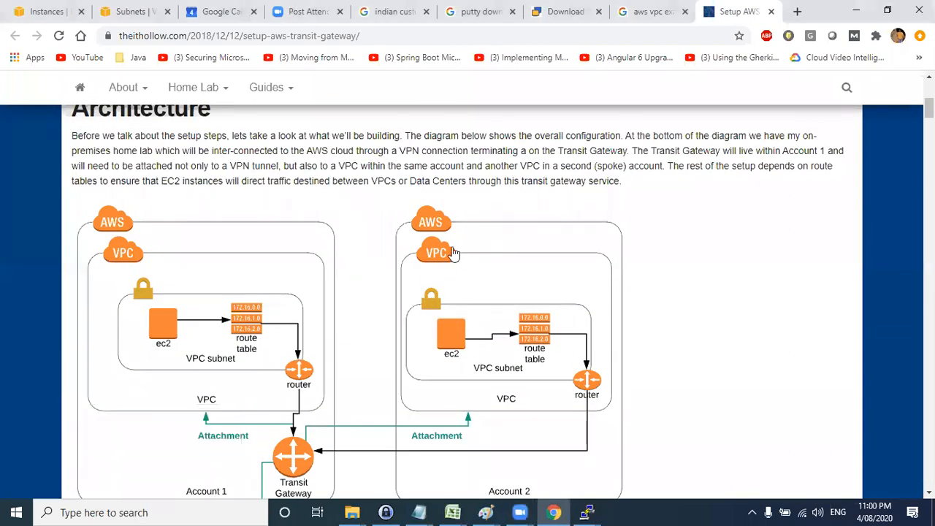
pyautogui.scroll(-5, 422, 265)
pyautogui.scroll(-1, 344, 322)
pyautogui.scroll(6, 409, 310)
pyautogui.scroll(-3, 328, 314)
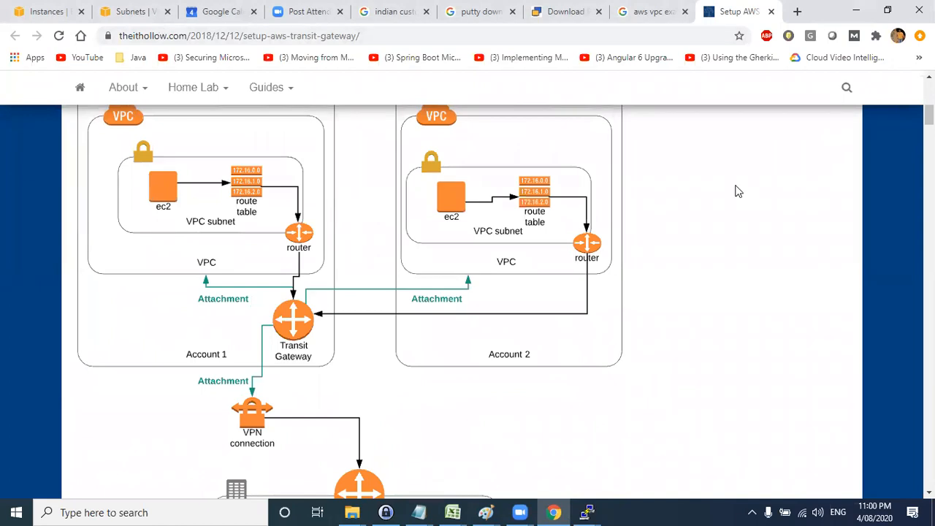
pyautogui.scroll(1, 255, 231)
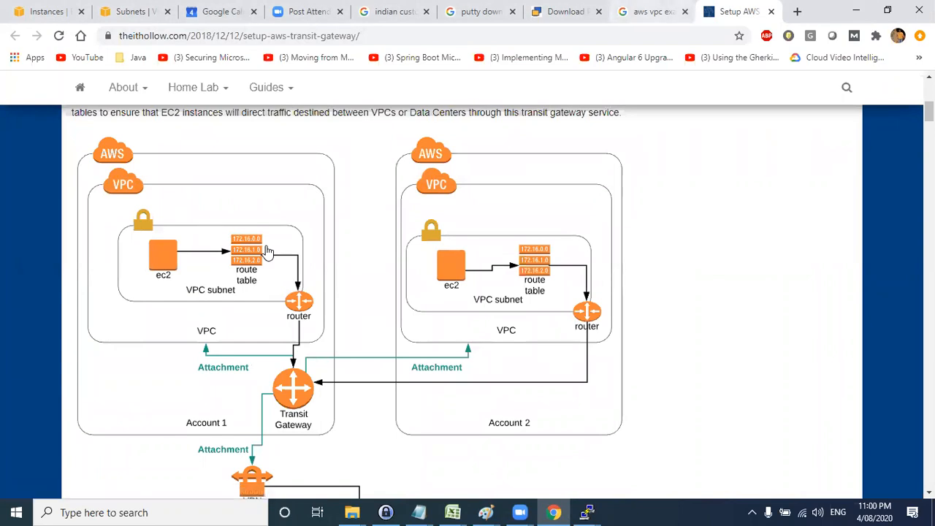
# Return to the Google image results and look through the AWS VPC example diagrams
pyautogui.hotkey('ctrl', 'shift', 'Tab')
pyautogui.scroll(1, 318, 298)
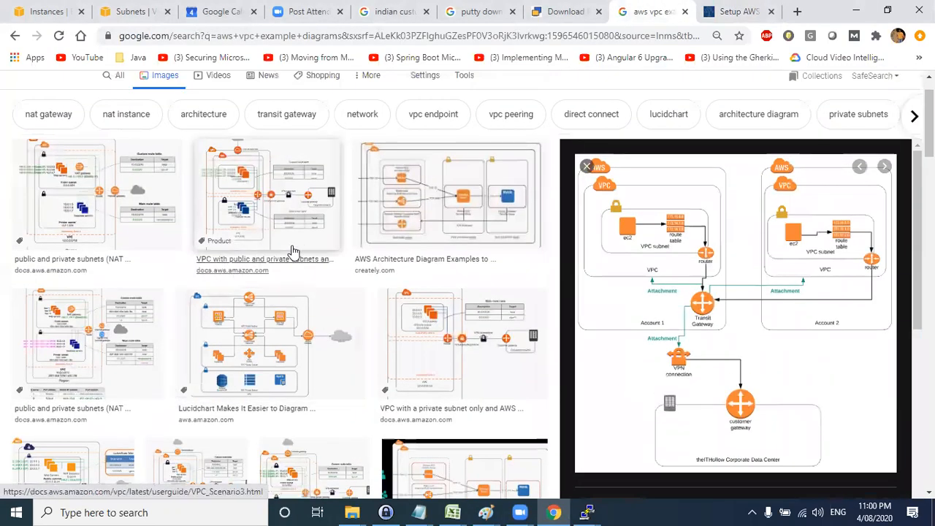